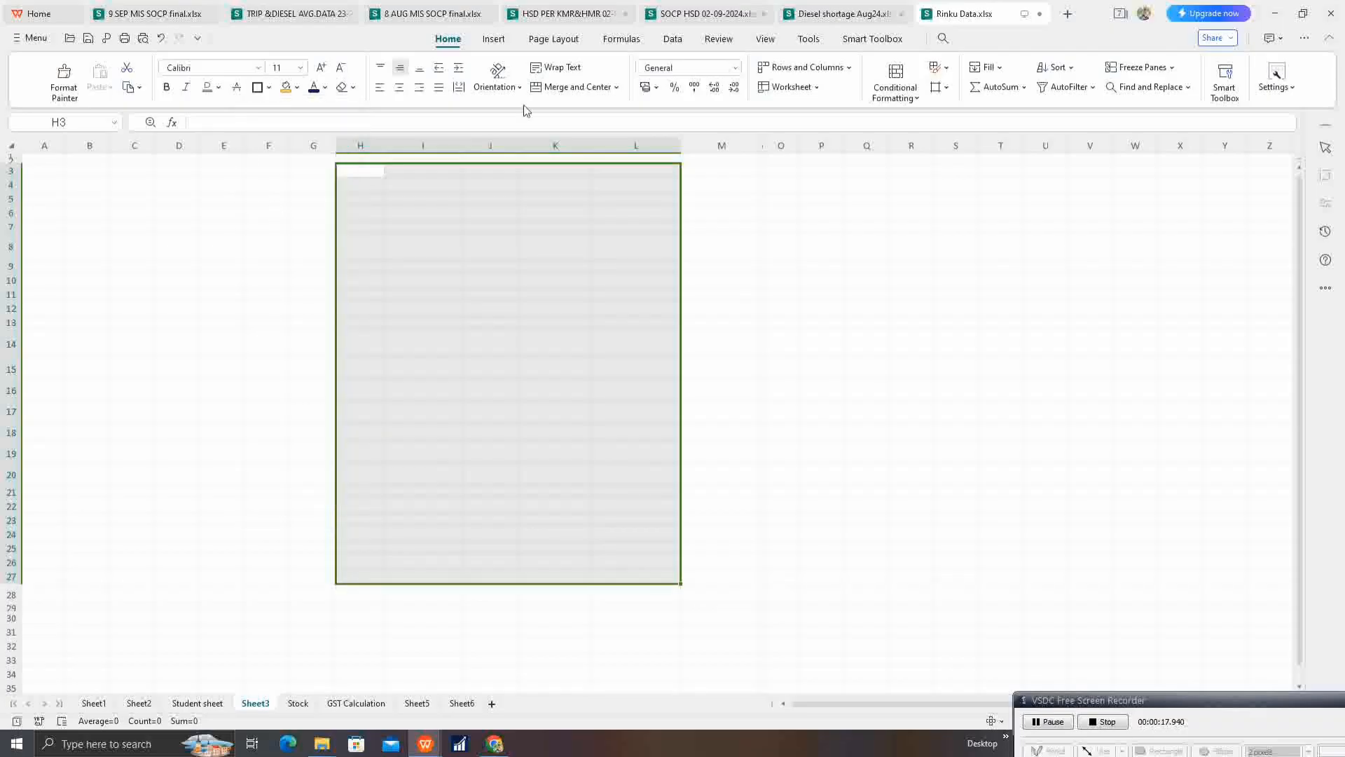
Step: Merge and center cells H4:L4 and enter the title "Aotu fill Mark Sheet"
click(582, 292)
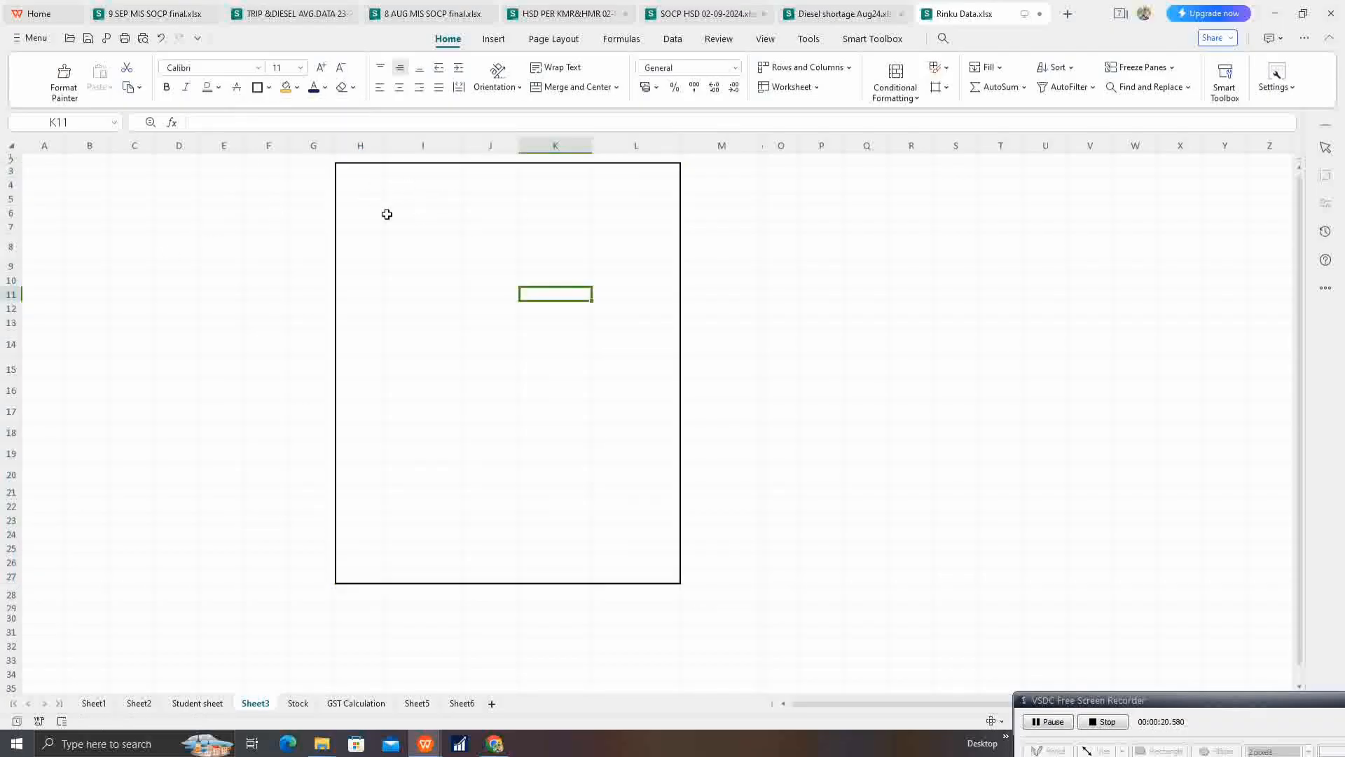
click(622, 280)
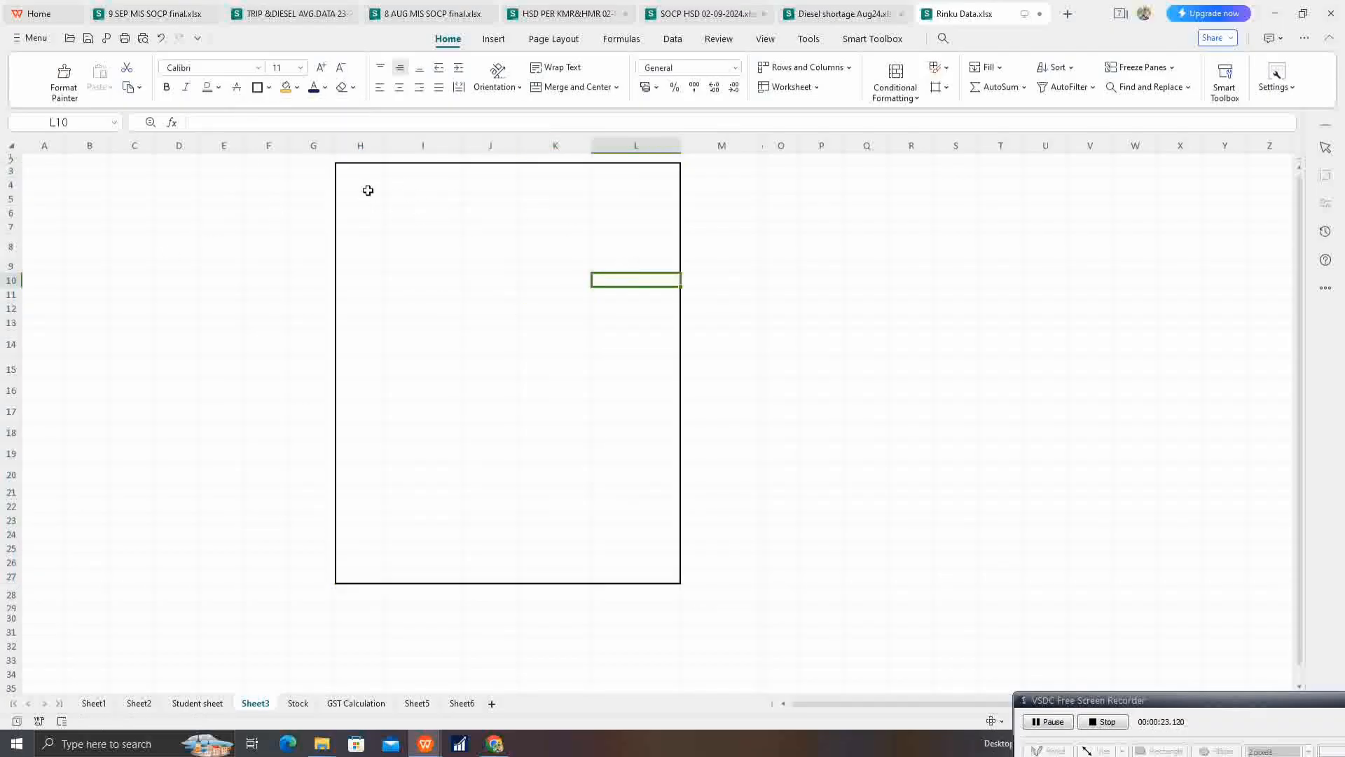
drag(367, 190, 633, 184)
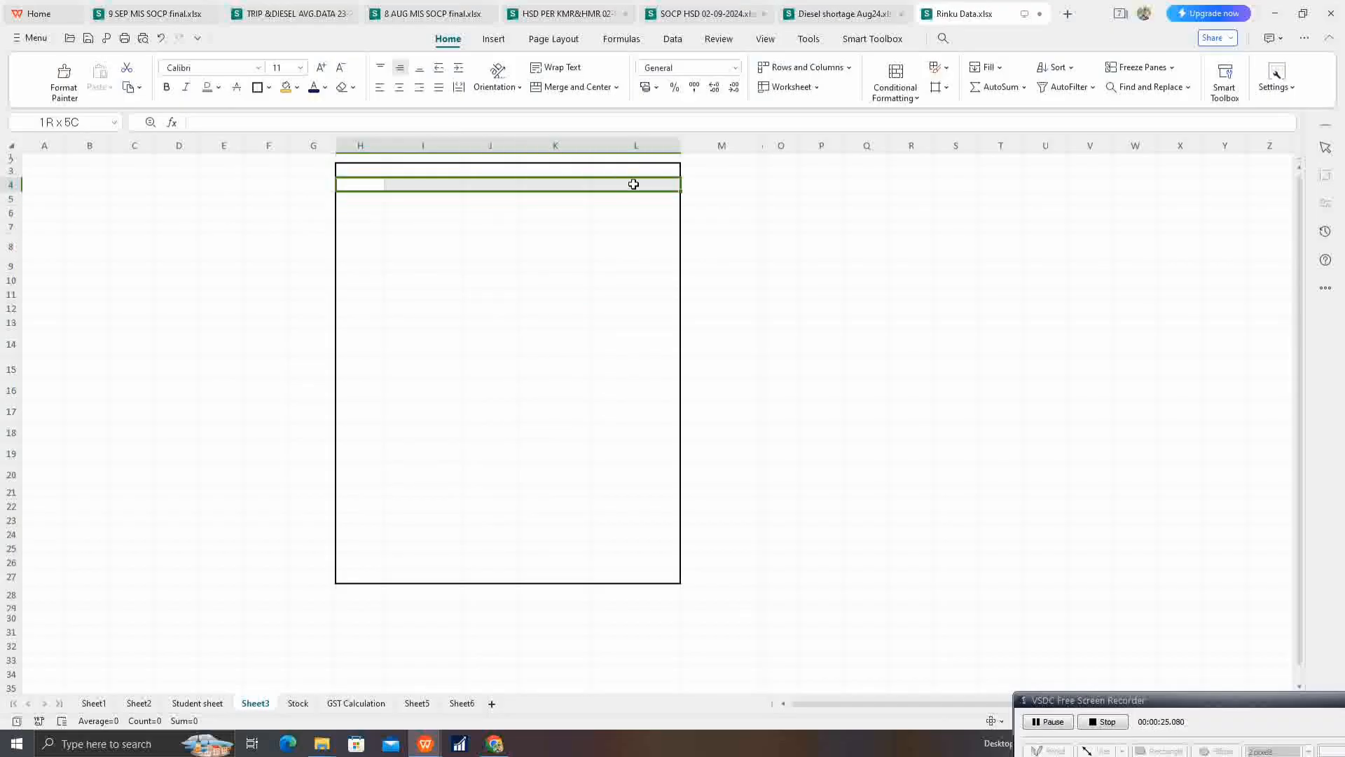
click(572, 87)
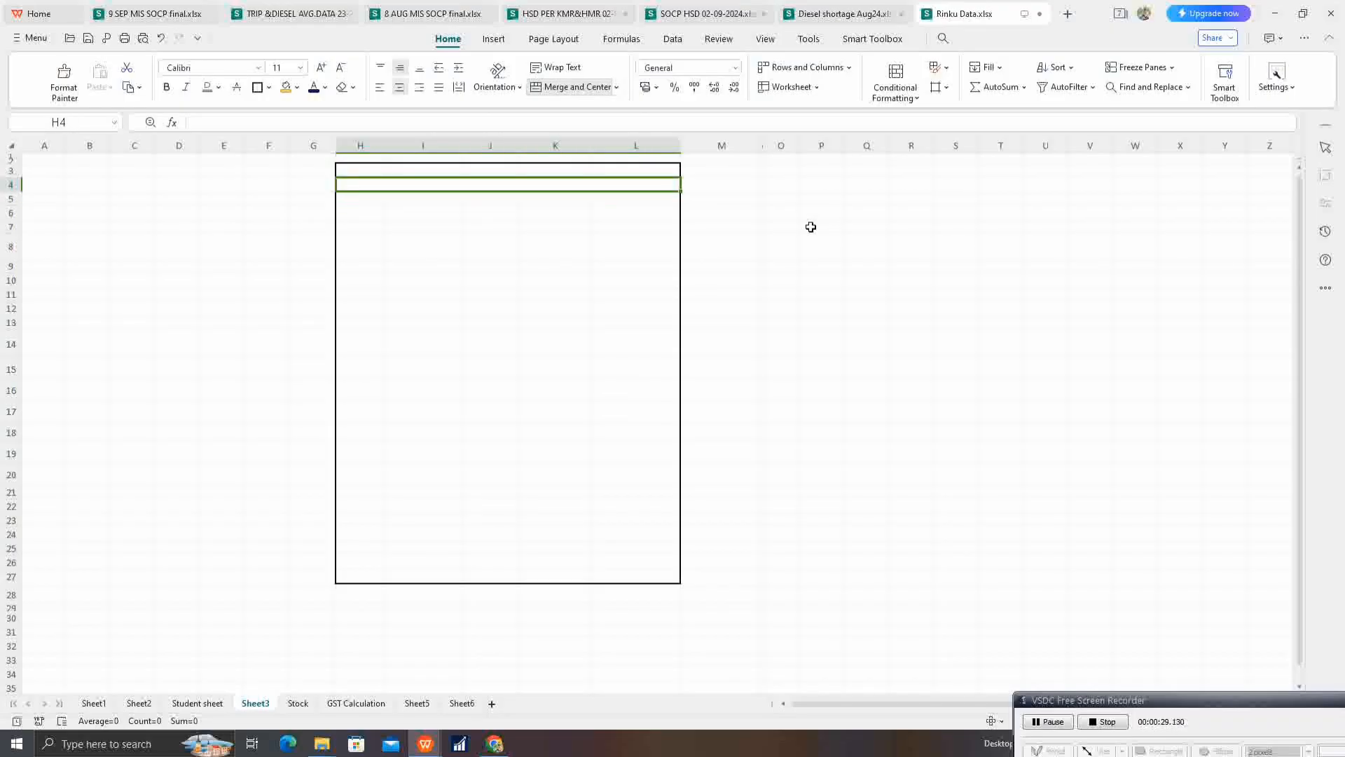
text(Aotu)
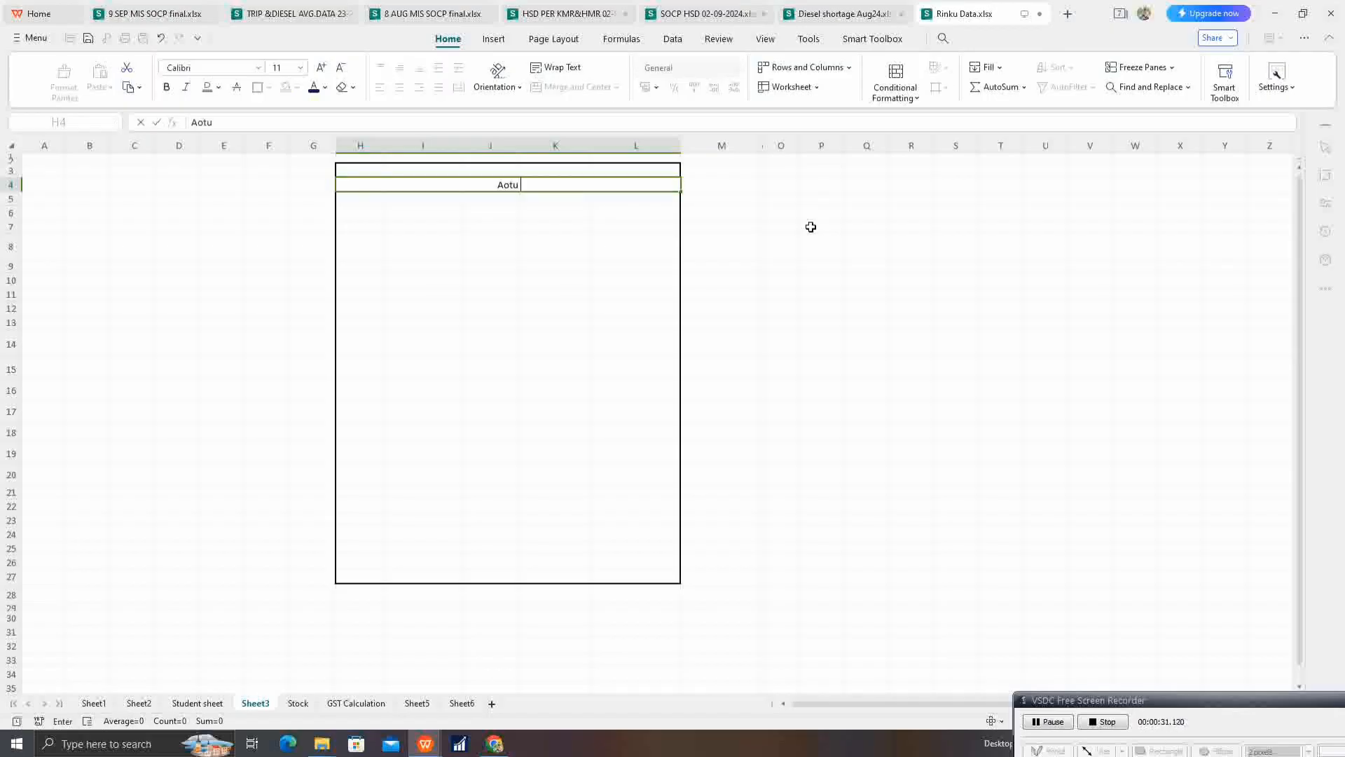
text( fill Mark Sheet)
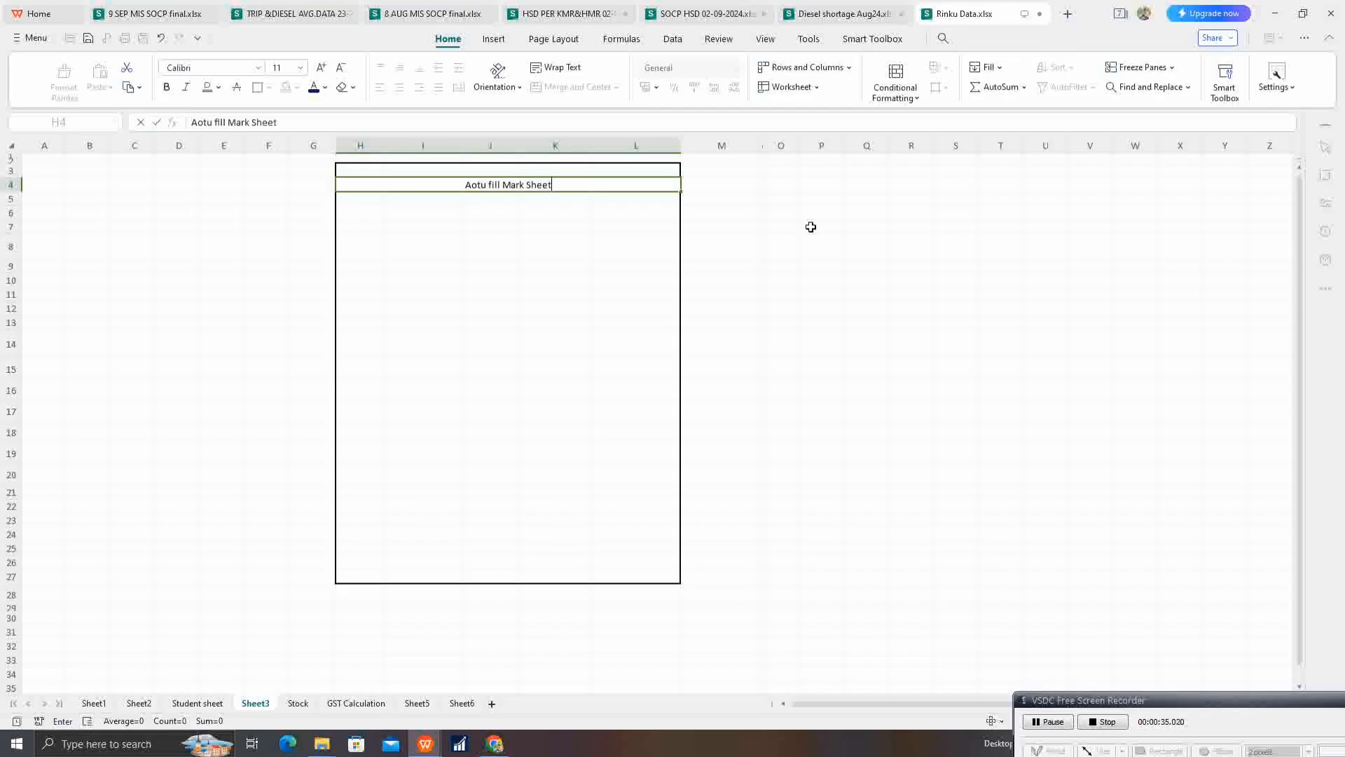
key(Return)
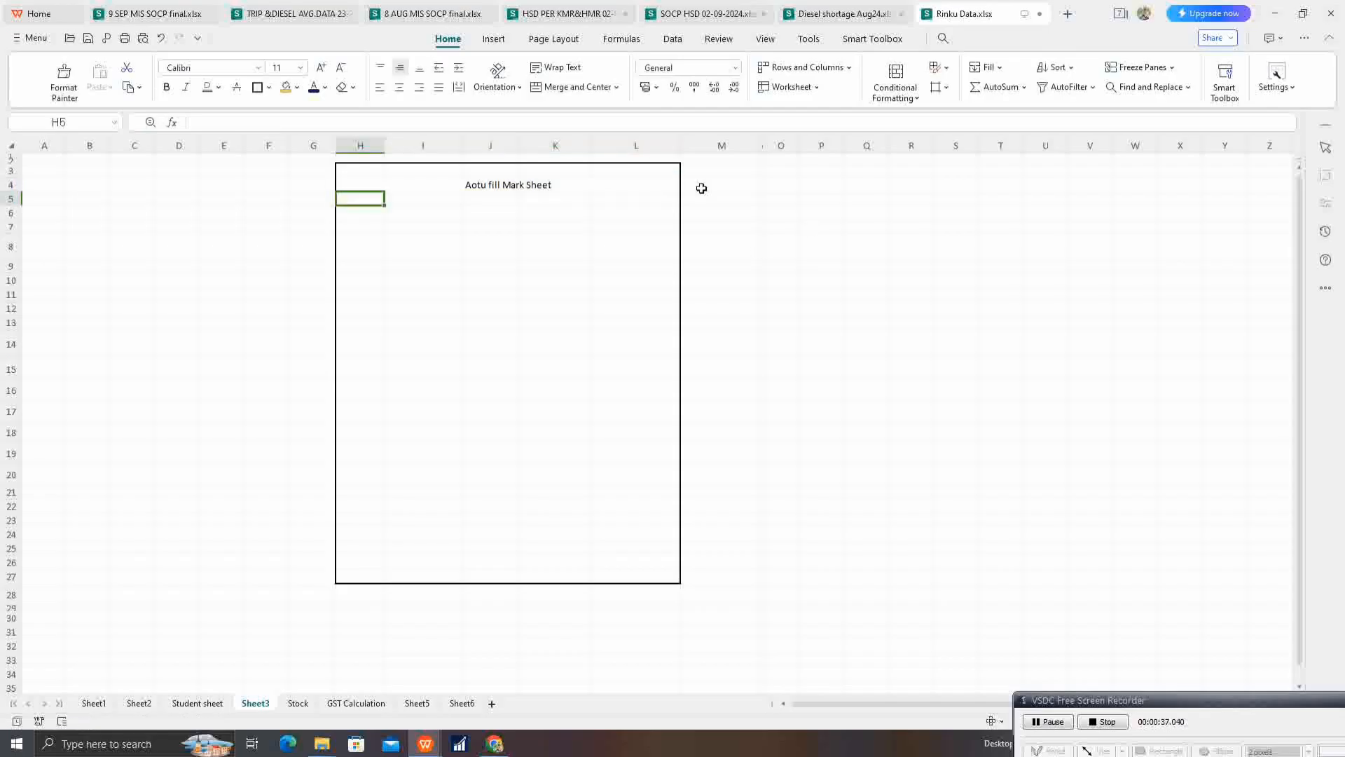
Step: Format the title in row 4 with a light gold fill and bold dark blue text at font size 22
click(536, 185)
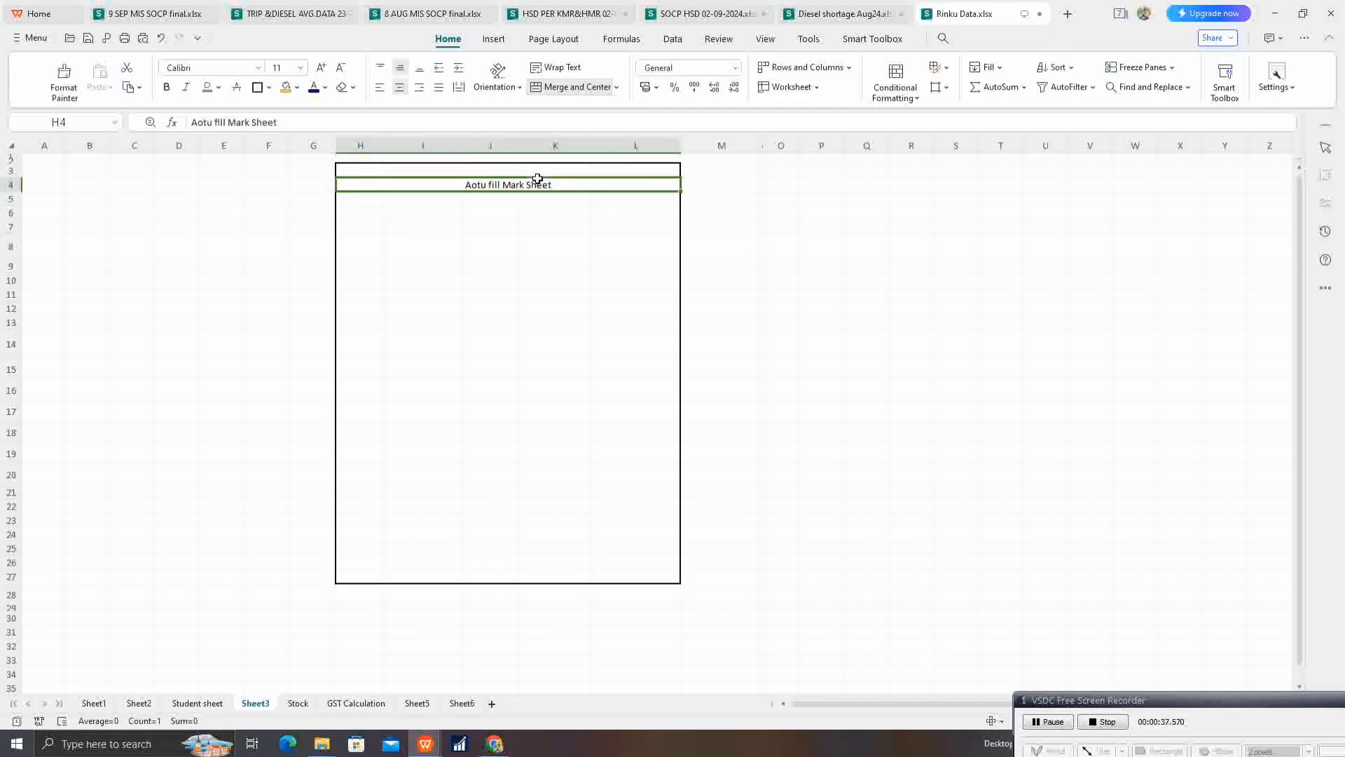
click(297, 87)
click(377, 171)
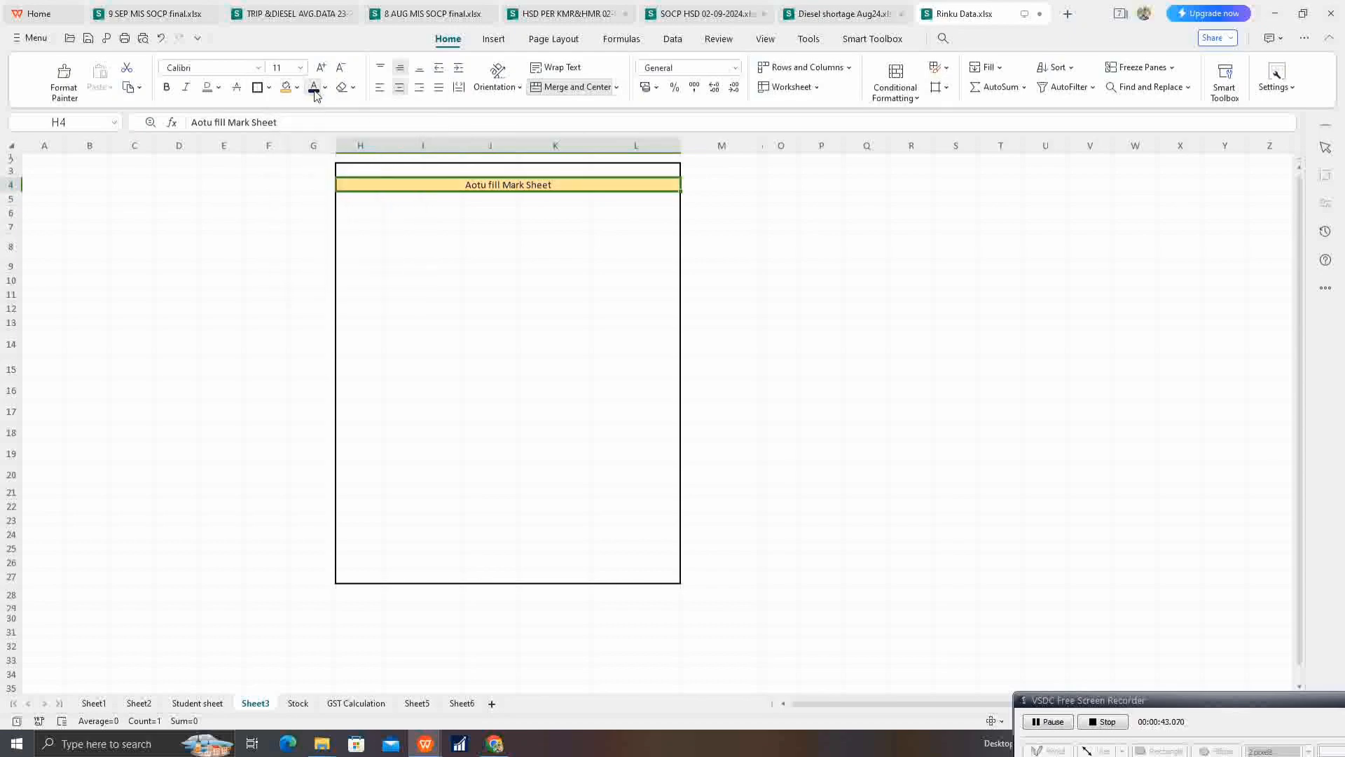
key(ctrl+b)
click(322, 68)
click(322, 68)
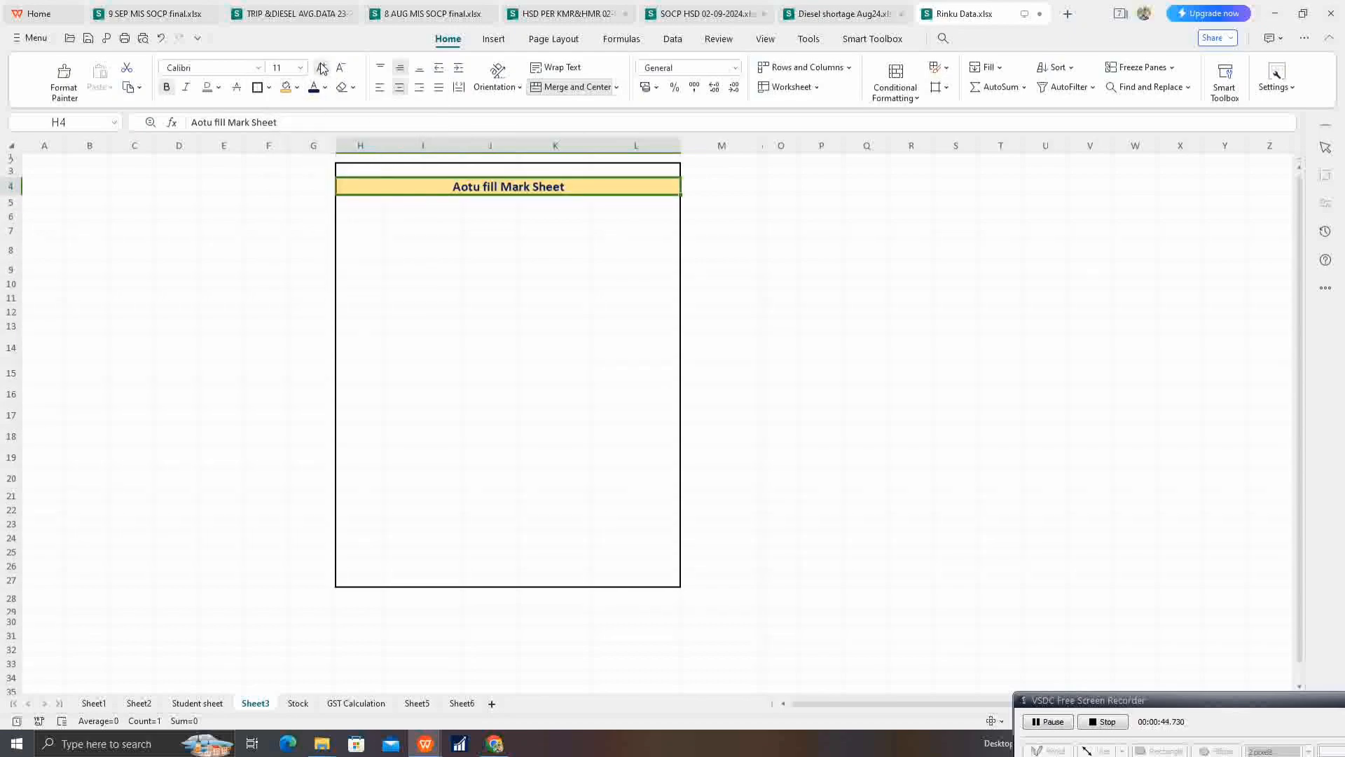
click(321, 67)
click(322, 67)
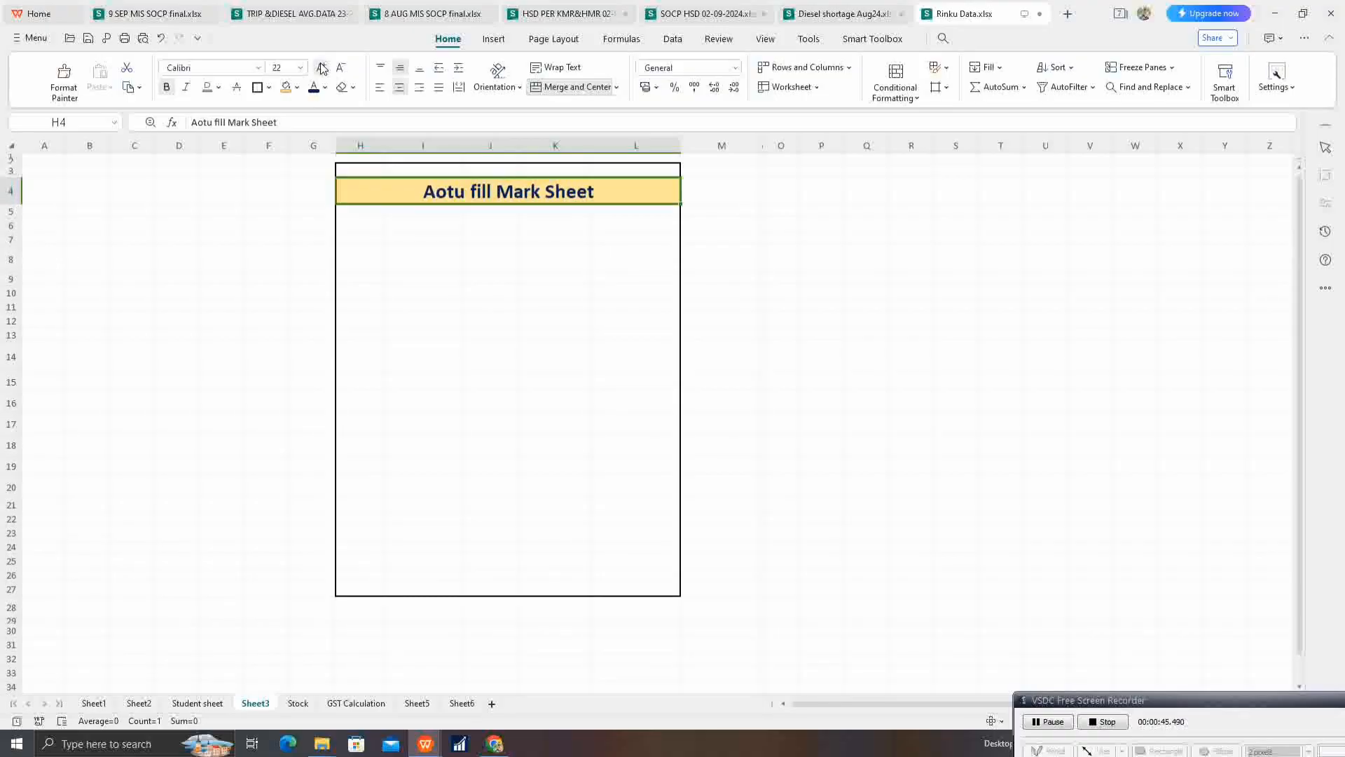
click(501, 294)
Step: Merge and center cells H8:L8 and enter the heading "School Name mention"
drag(363, 259, 630, 262)
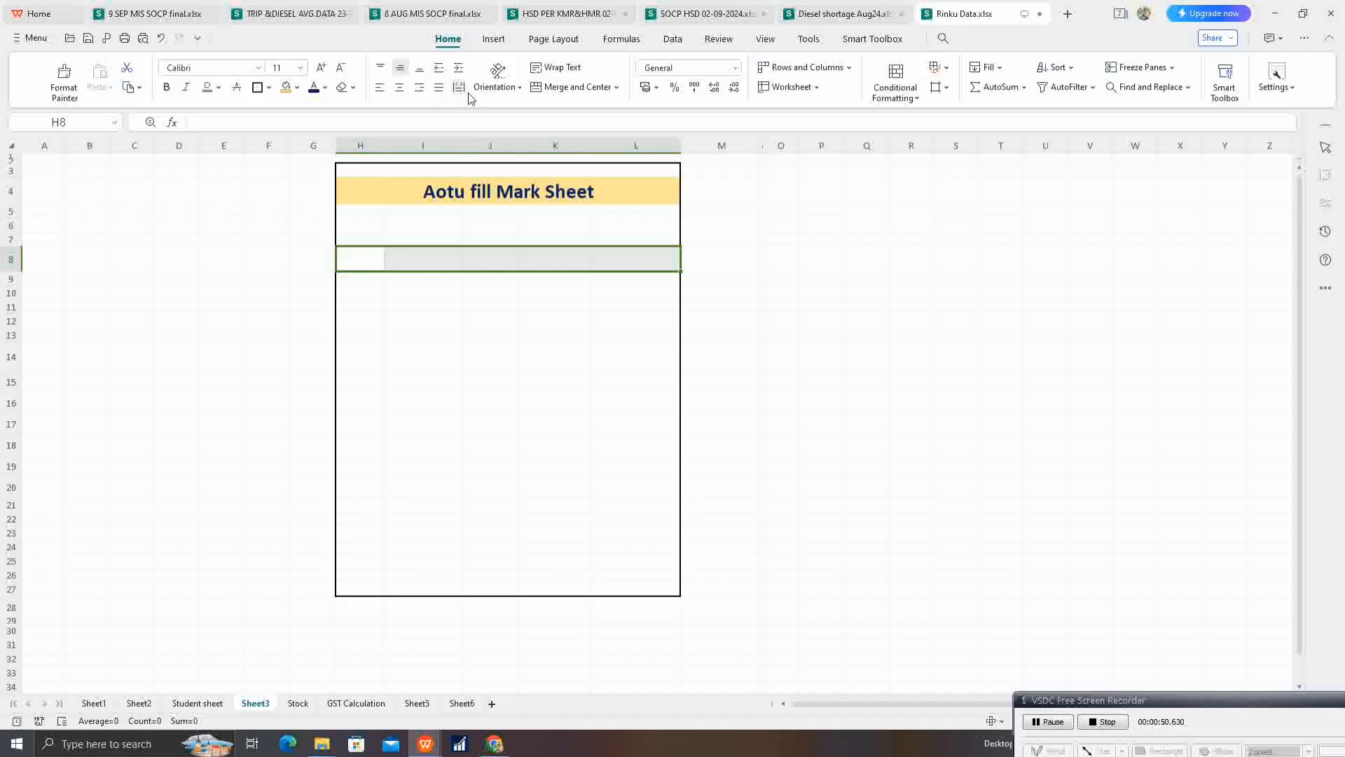
click(561, 90)
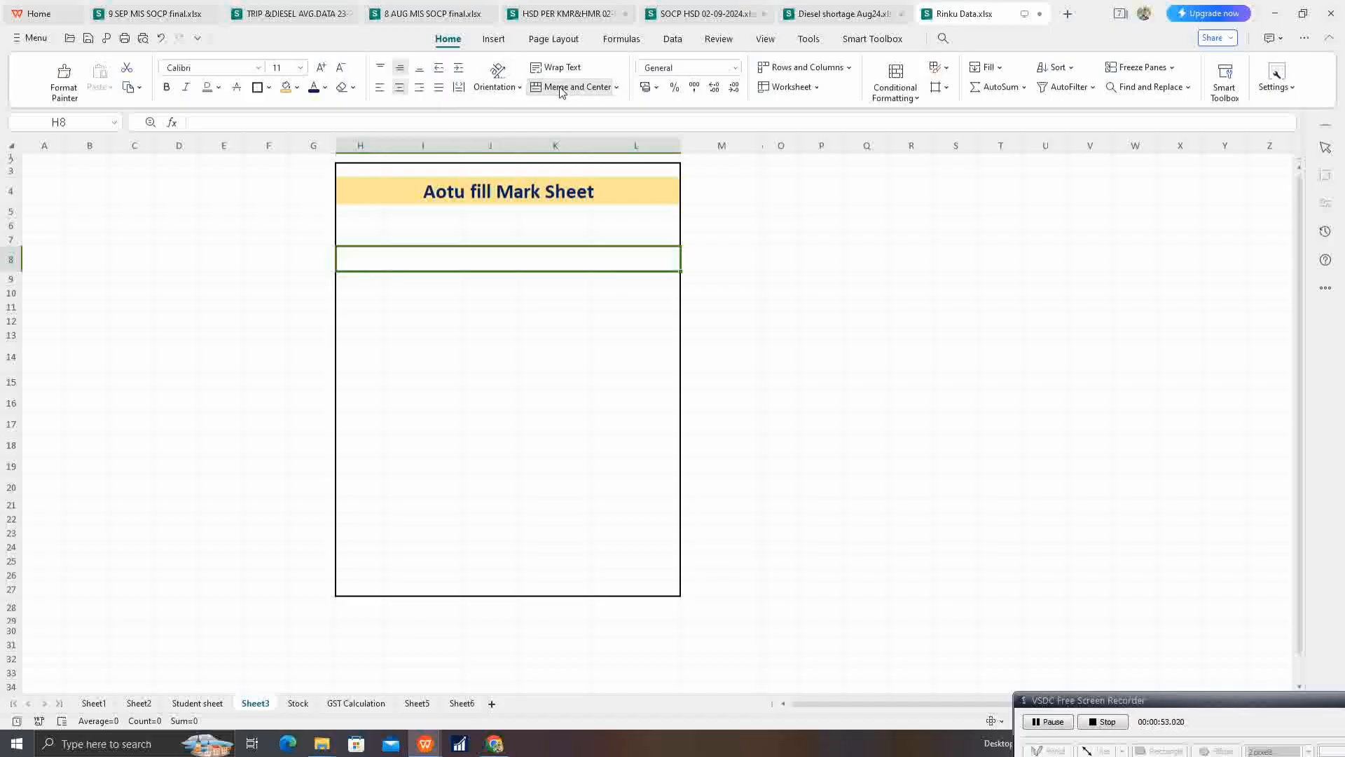
text(School N)
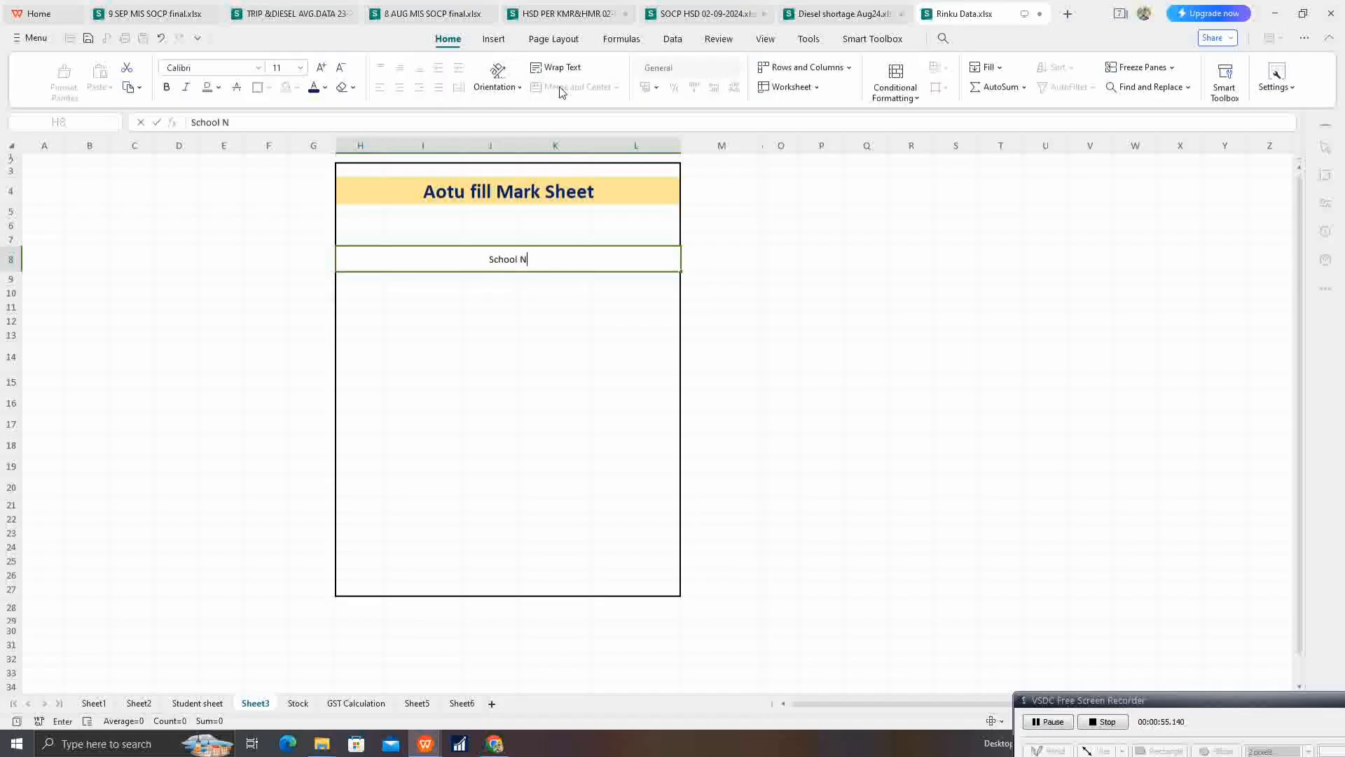
text(ame mention)
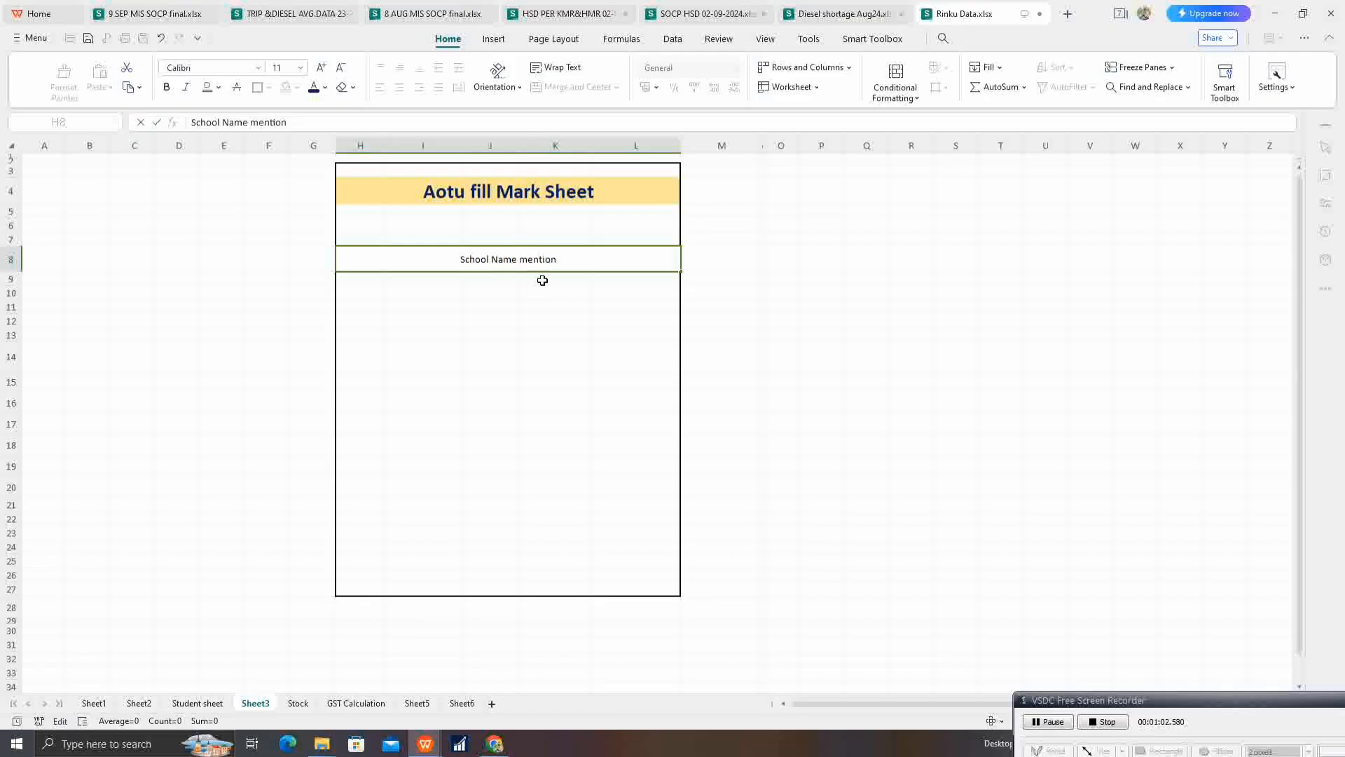
click(543, 288)
Step: Format the school name heading with a light green fill and bold dark blue text at font size 22
click(503, 250)
click(297, 86)
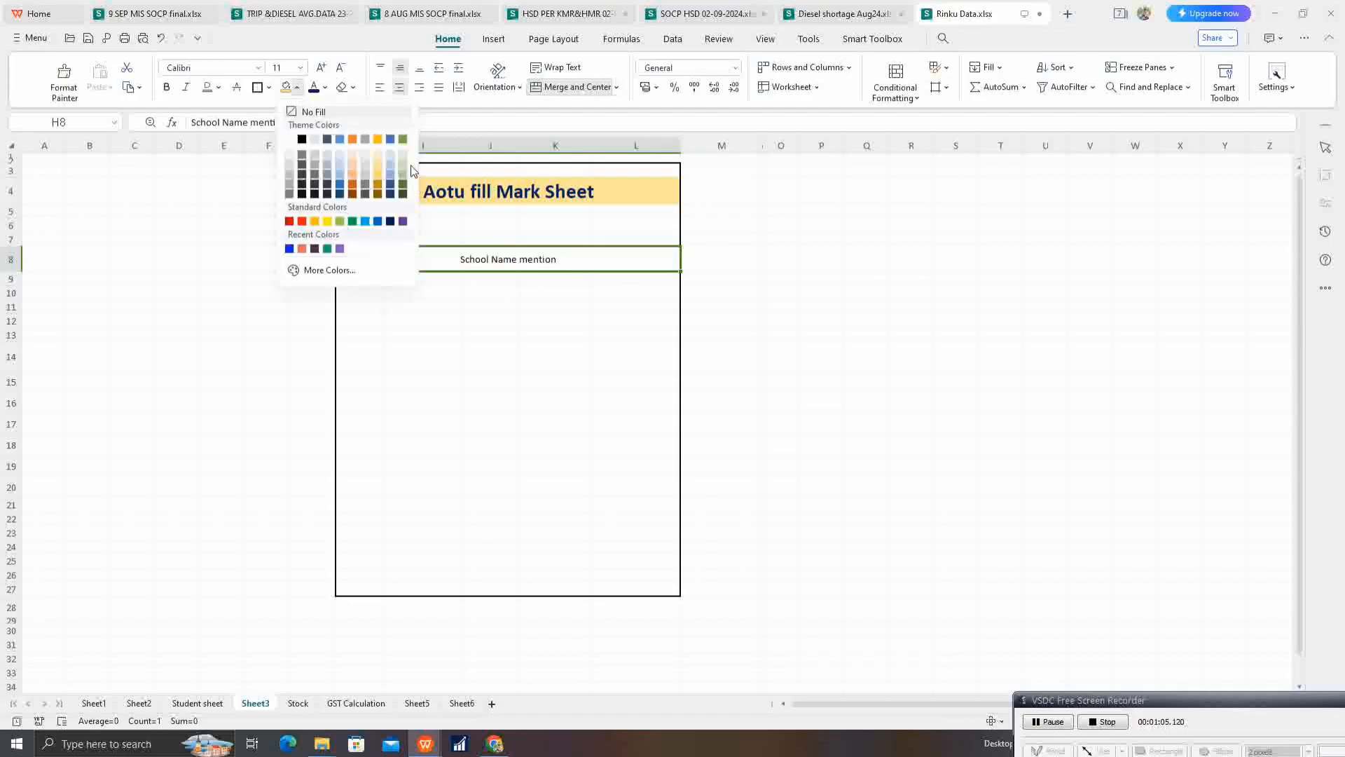
click(408, 152)
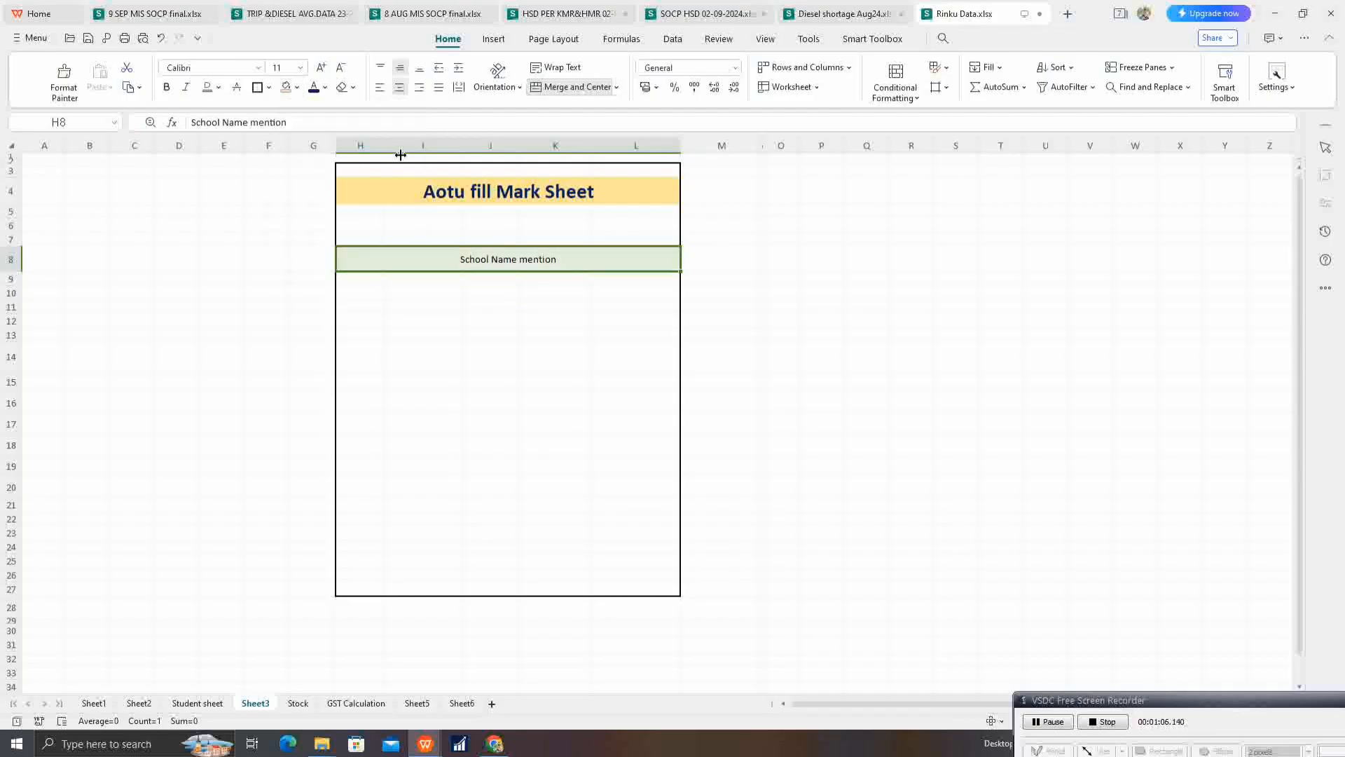
click(321, 69)
click(320, 70)
click(321, 69)
click(321, 69)
click(320, 69)
click(321, 69)
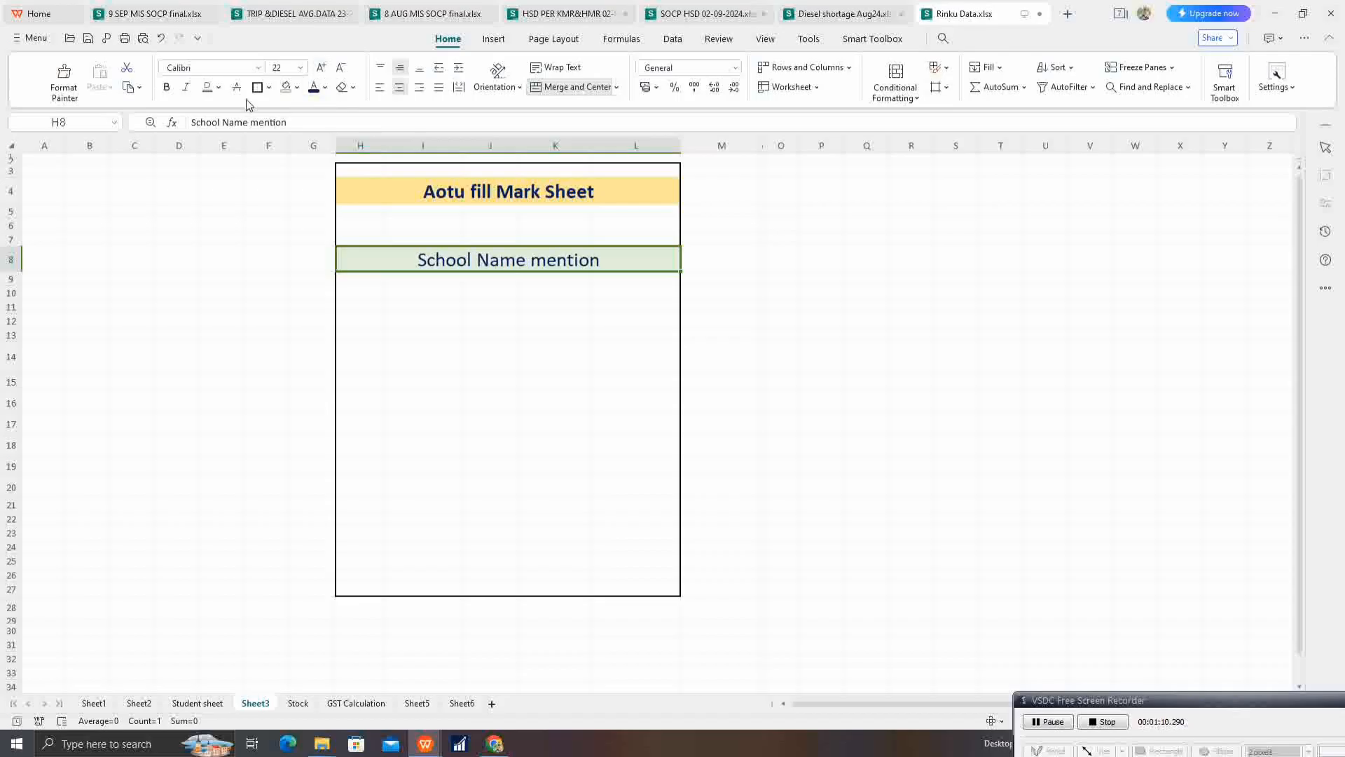
click(166, 87)
click(451, 305)
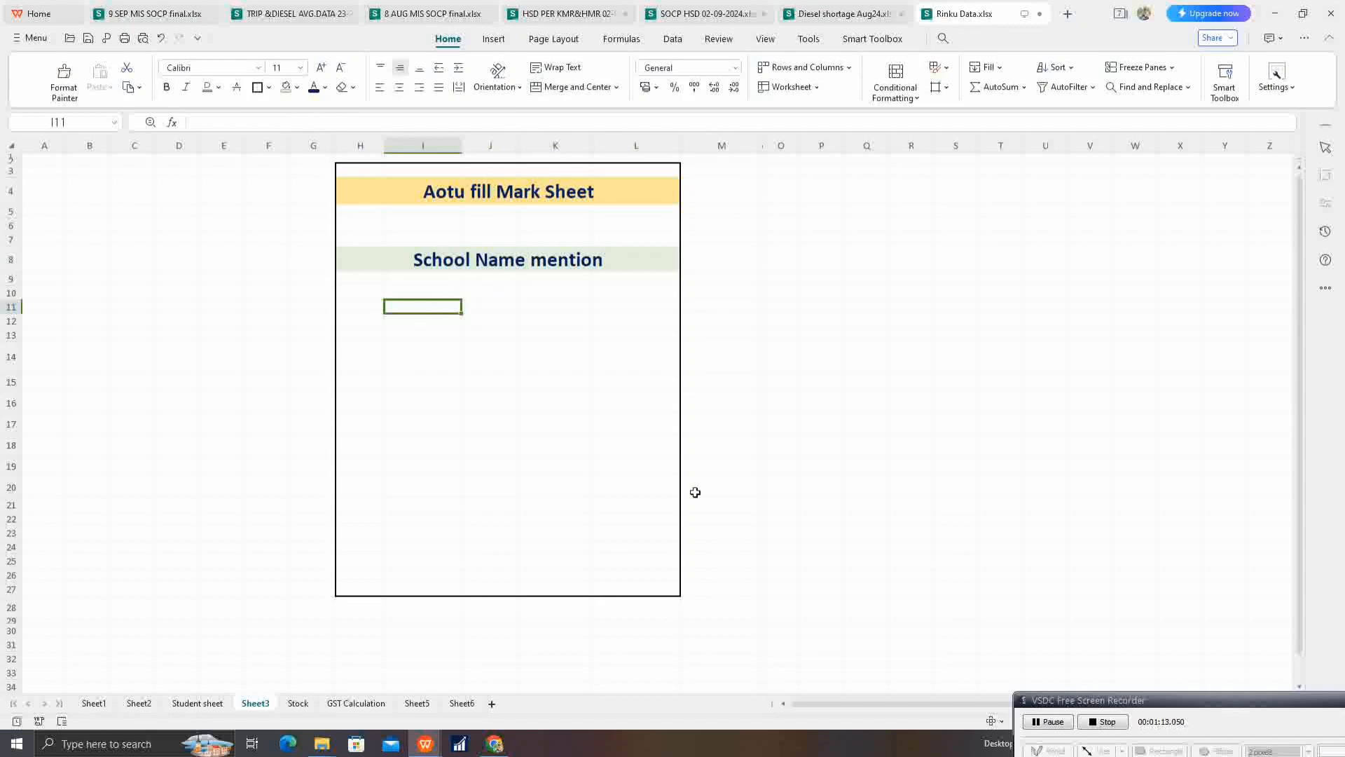
Step: Underline the school name heading in row 8, and add borders around it and the title in row 4
click(519, 264)
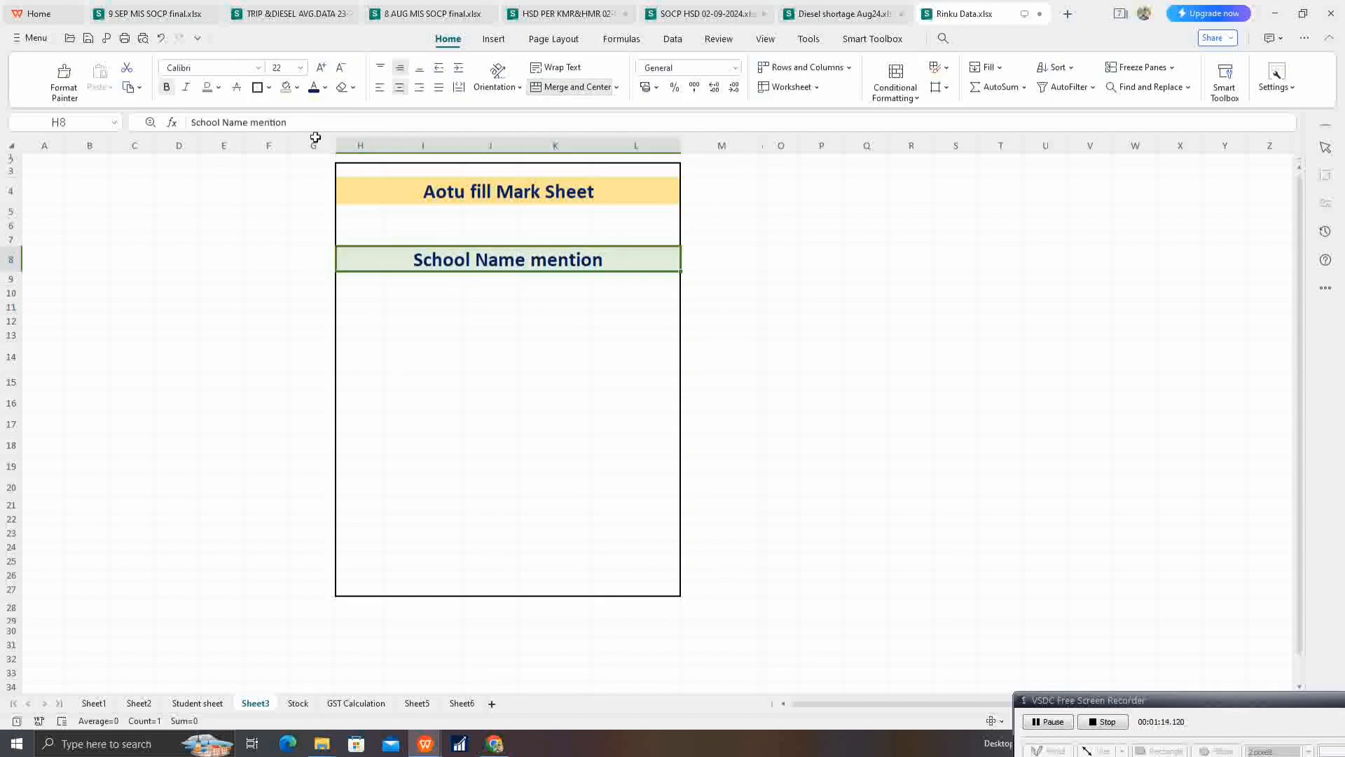
click(207, 87)
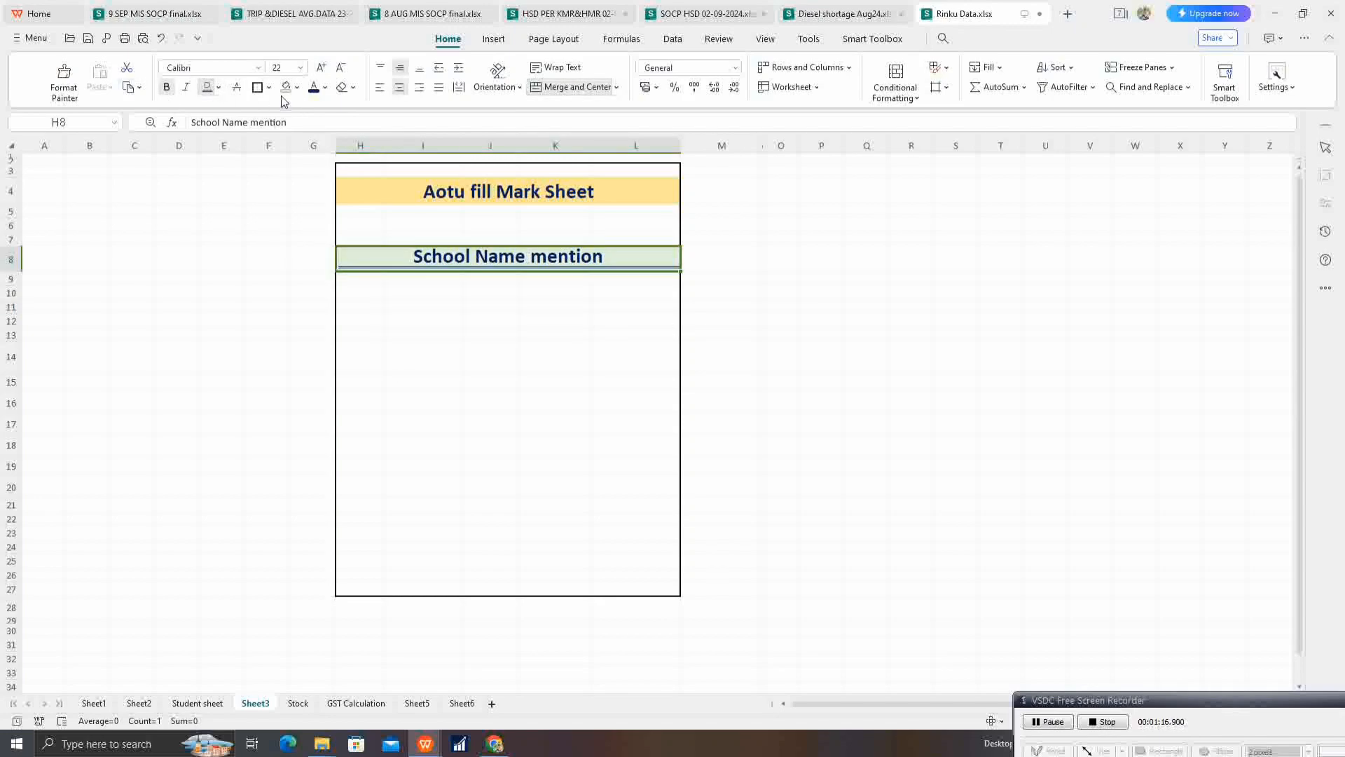
click(257, 88)
click(504, 185)
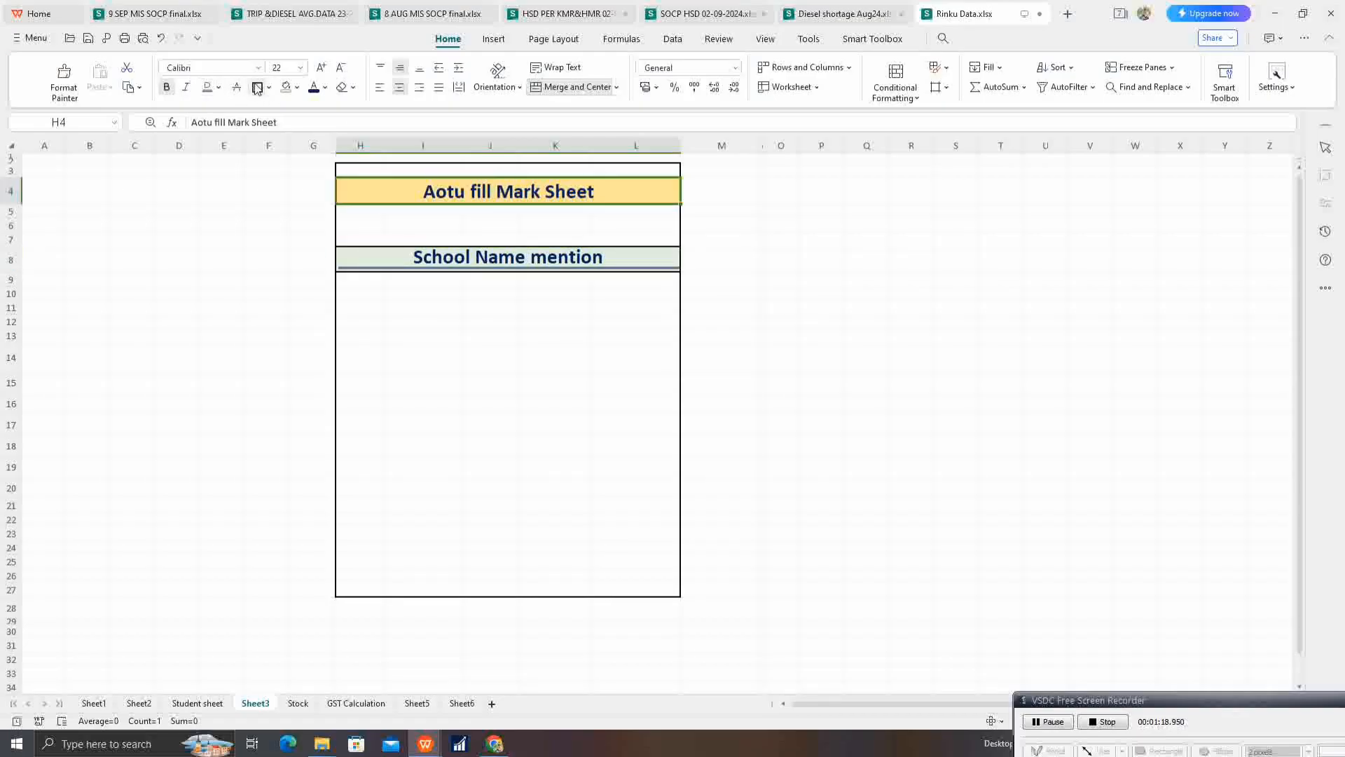
click(423, 354)
click(479, 320)
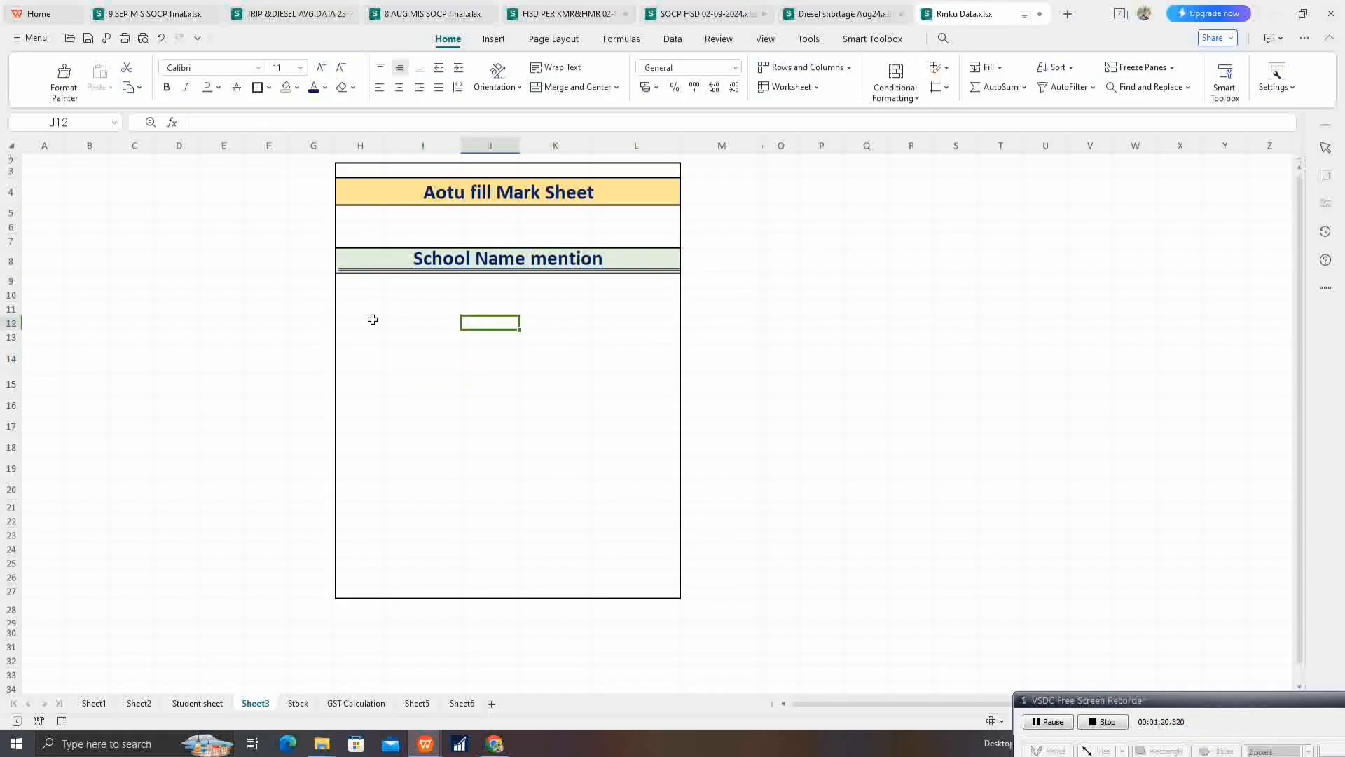
Step: Enter the labels "Class:", "Roll No:" and "Name:" in cells H10 to H12
click(373, 308)
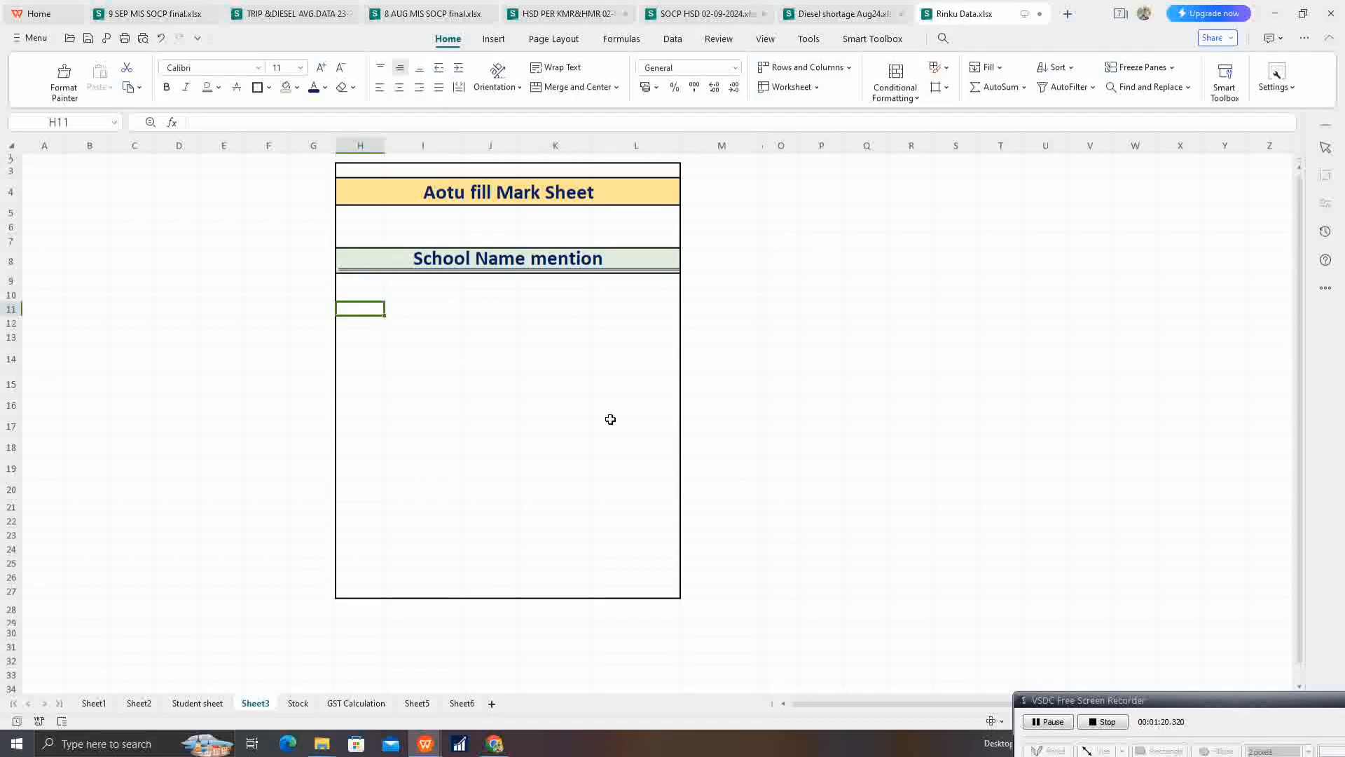
click(372, 299)
text(Cla)
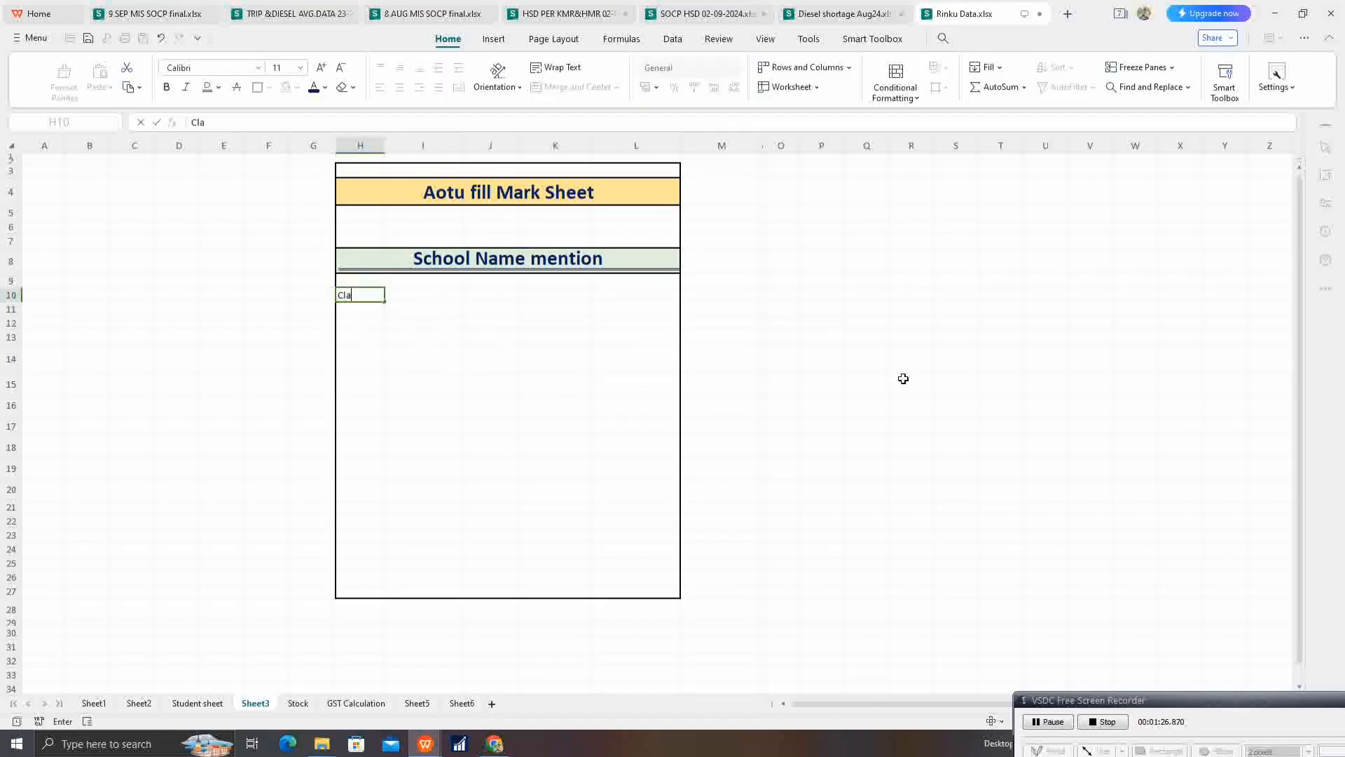
text(ss:)
key(Return)
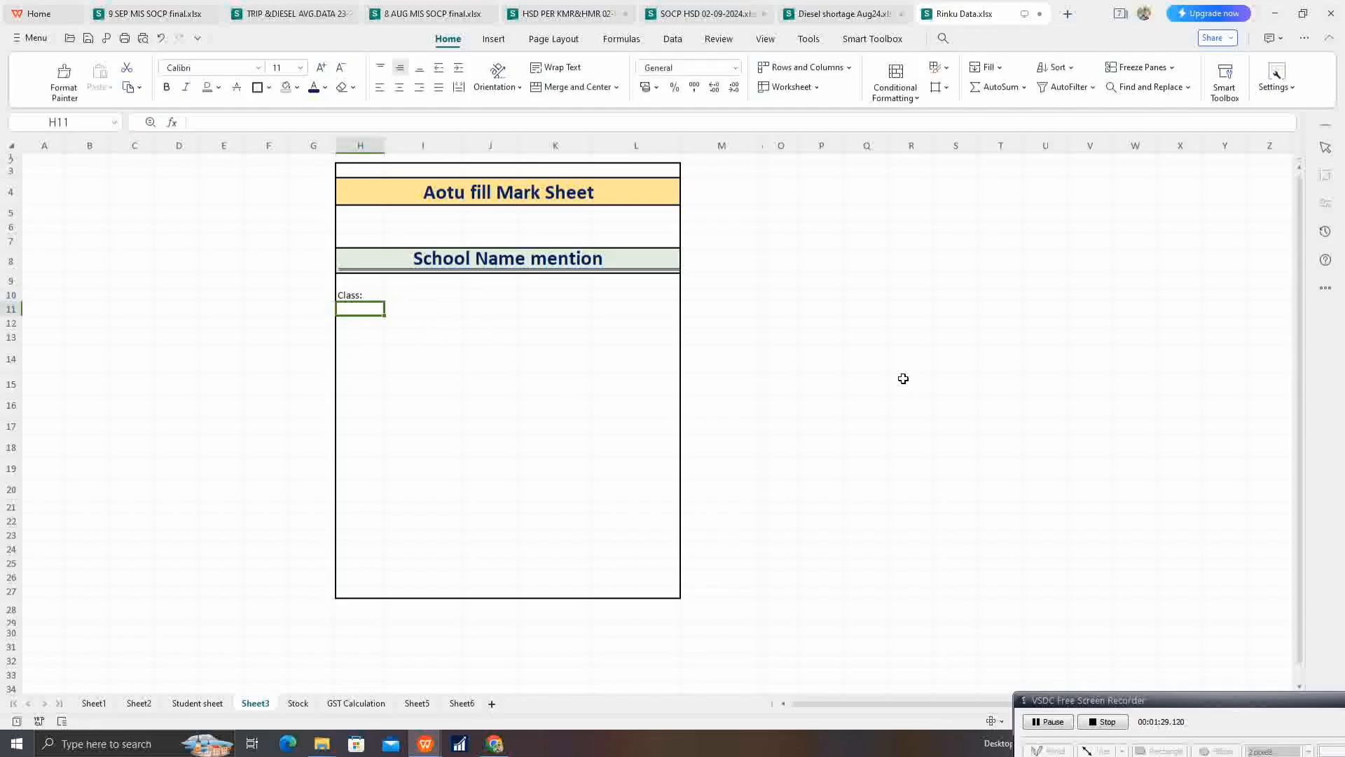
text(Roll No)
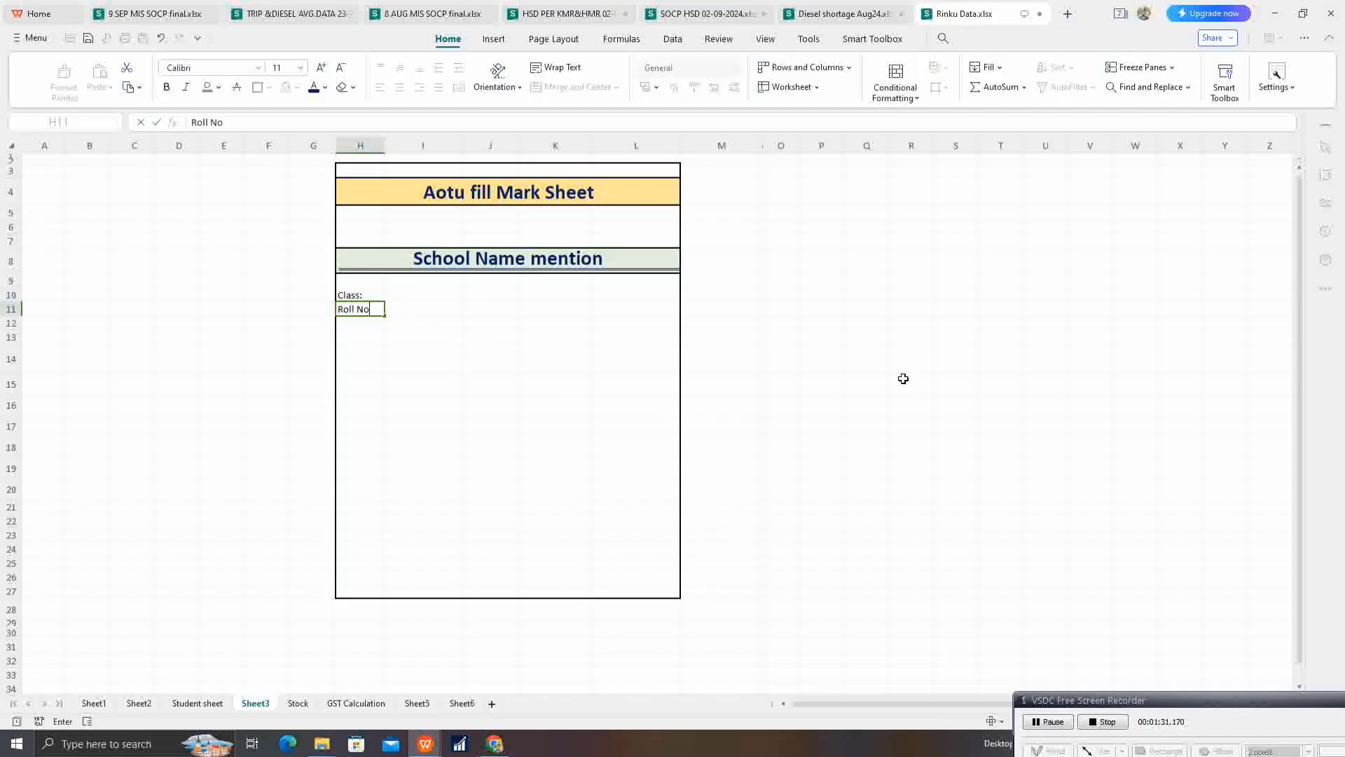
text(:)
key(Return)
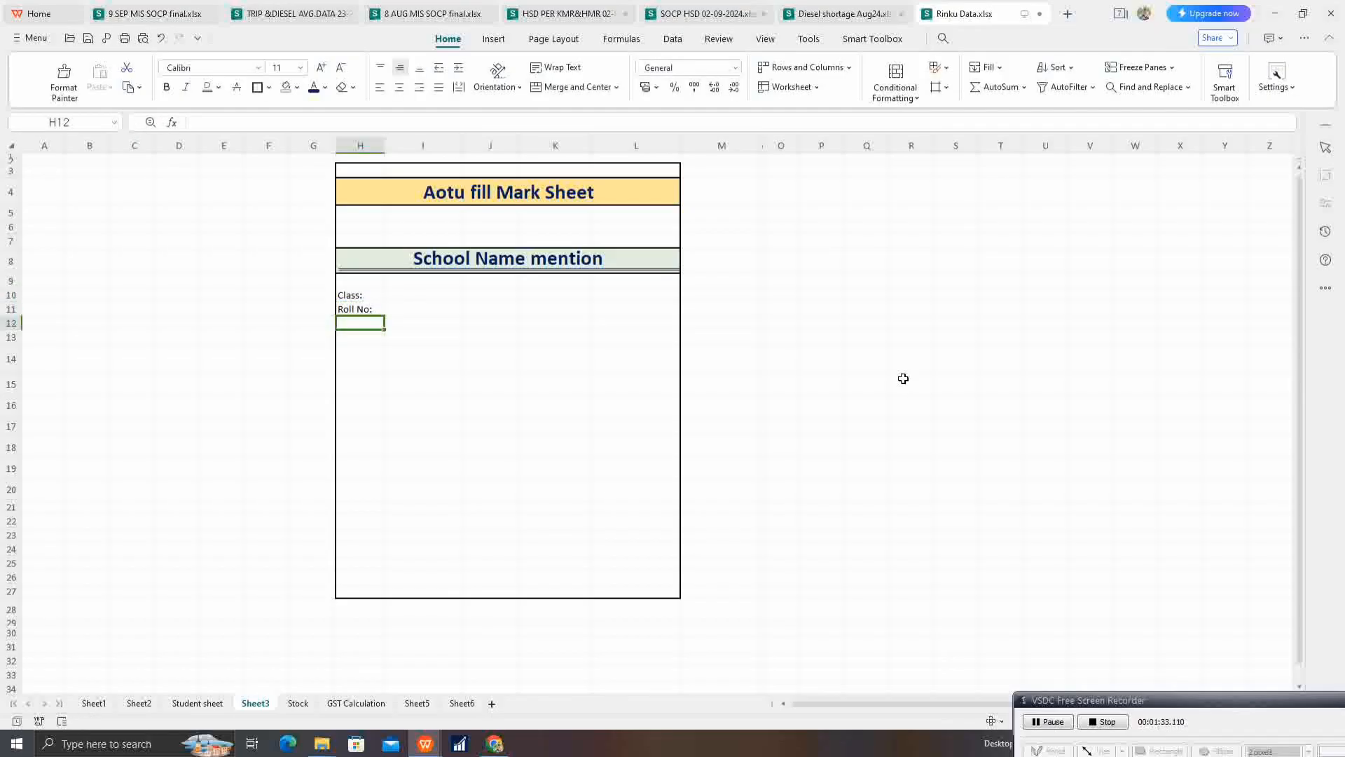
text(Name:)
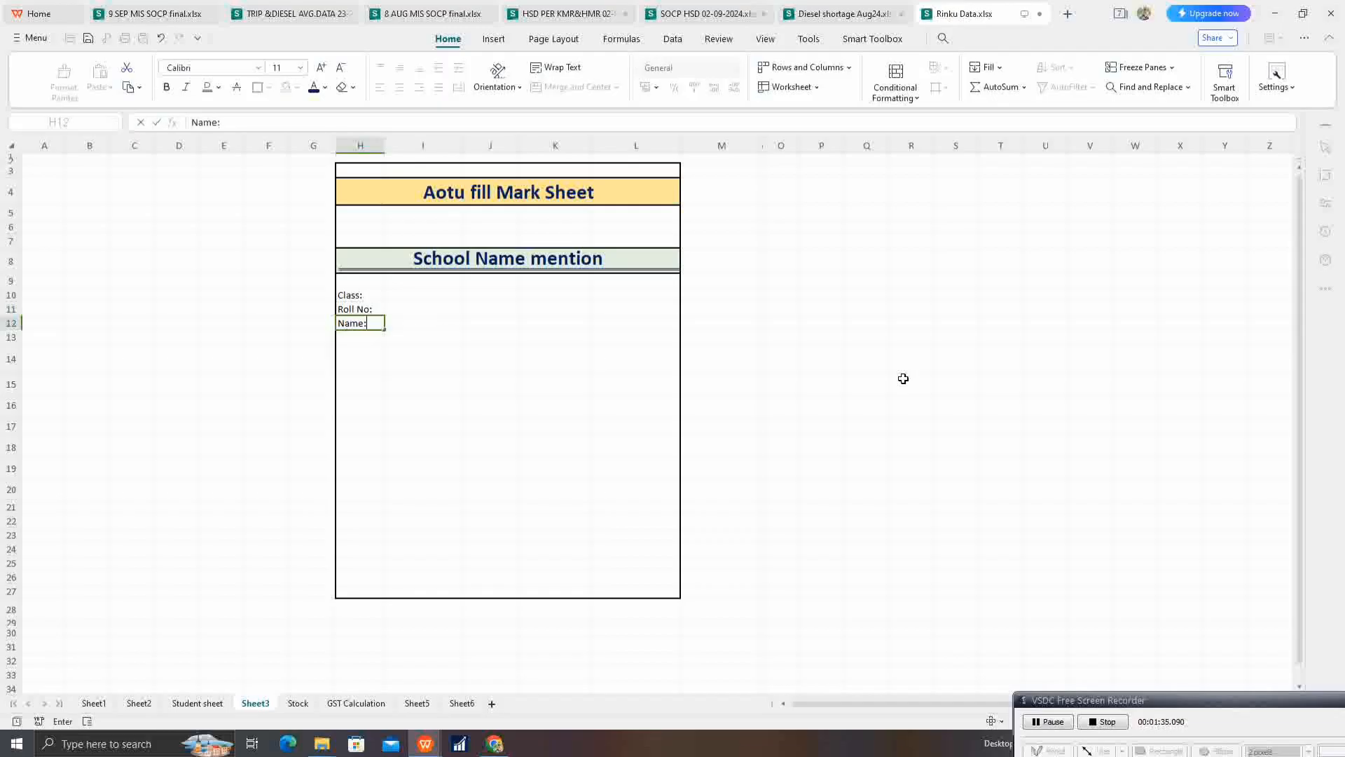
key(Tab)
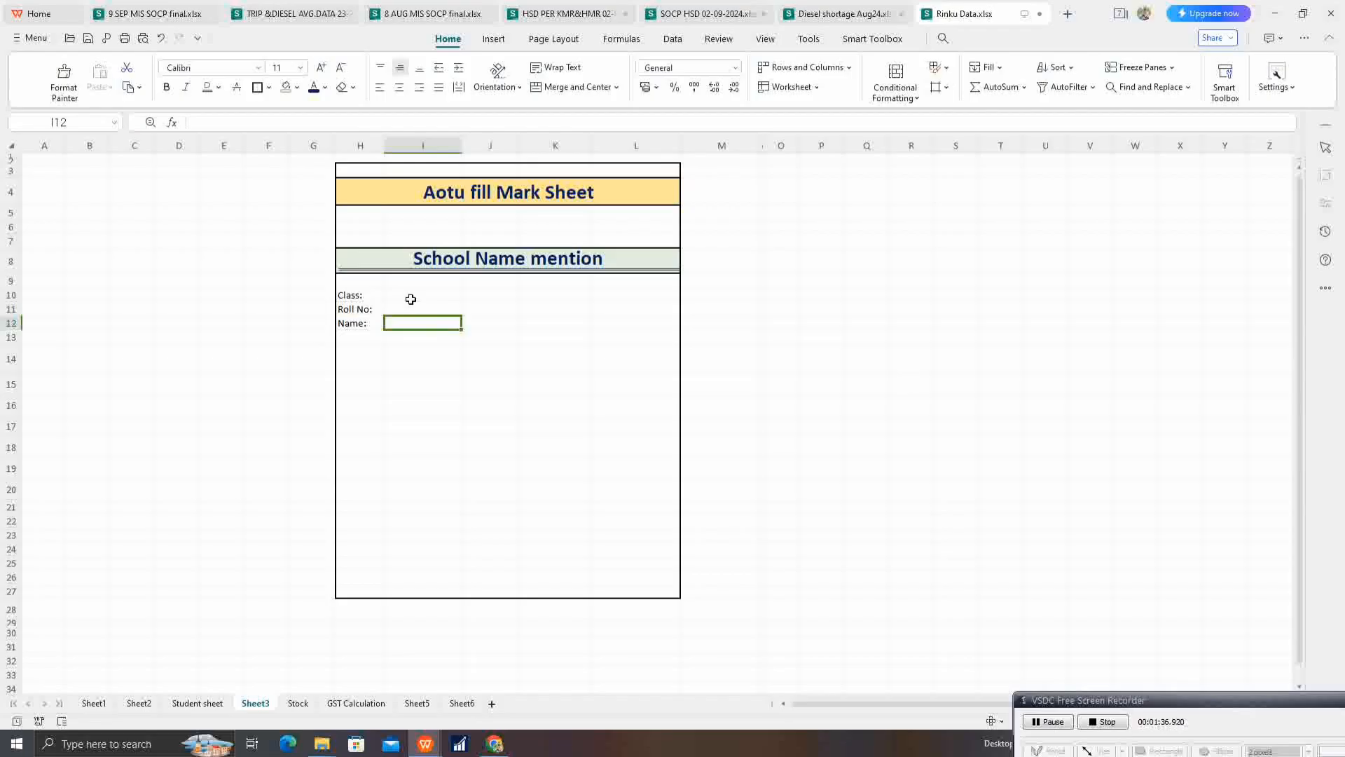
Step: Enter the labels "Session:" and "Date of Birth:" in cells K10 and K11
click(434, 297)
drag(505, 298, 505, 295)
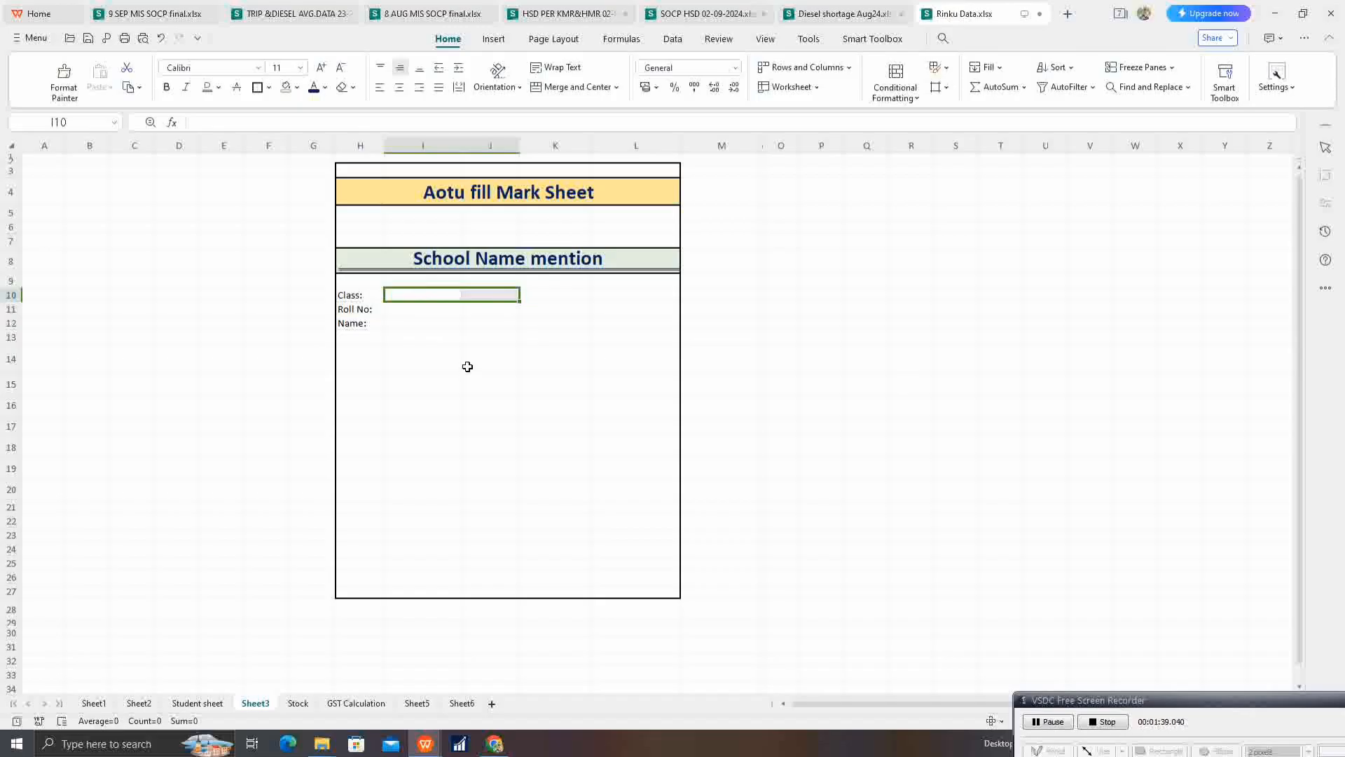
click(549, 299)
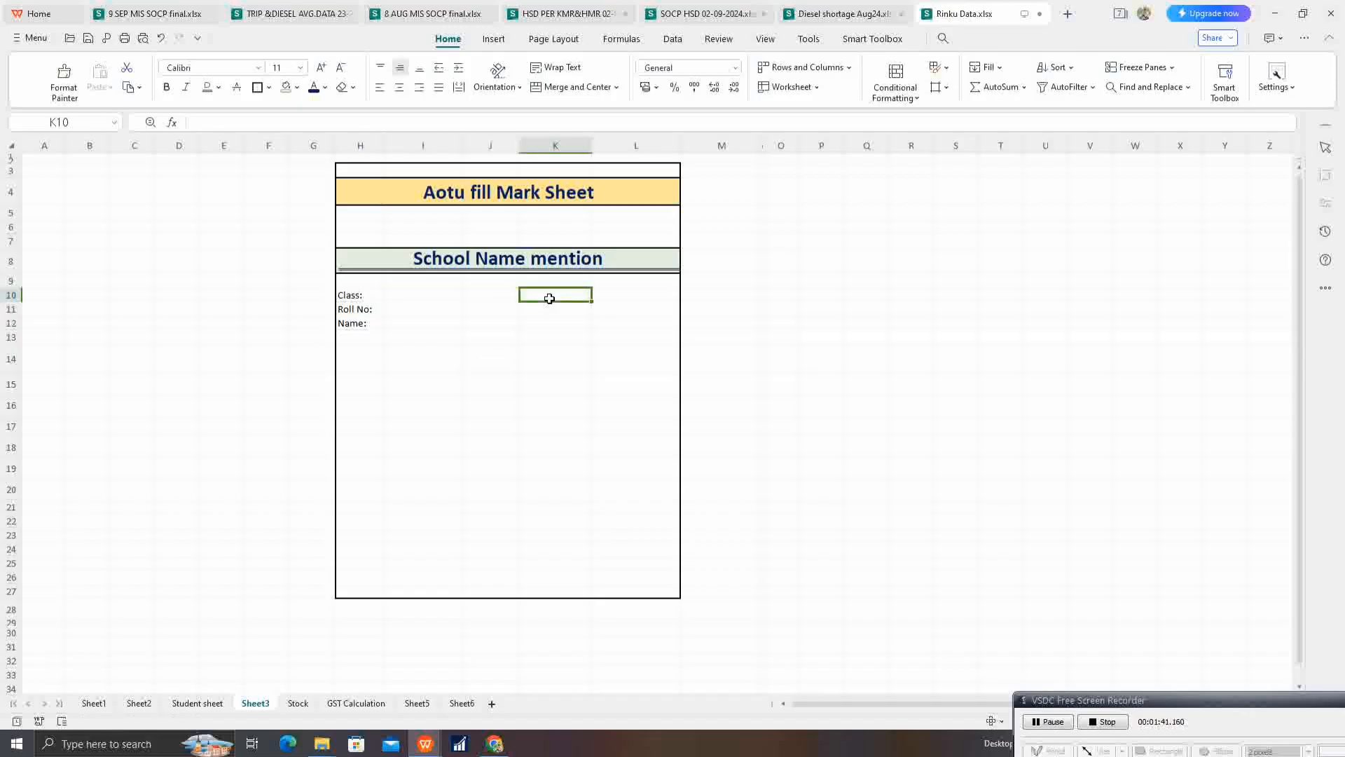
text(Se)
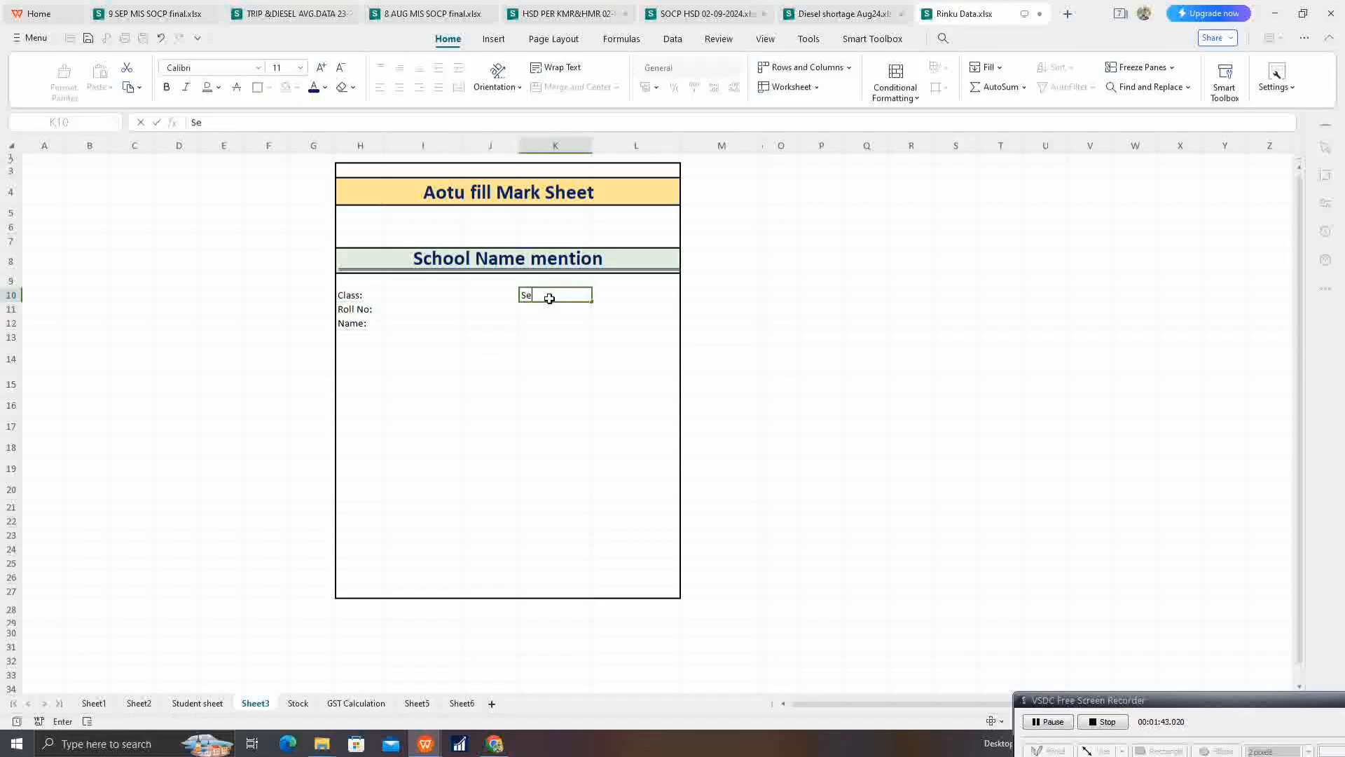
text(ssion:)
key(Return)
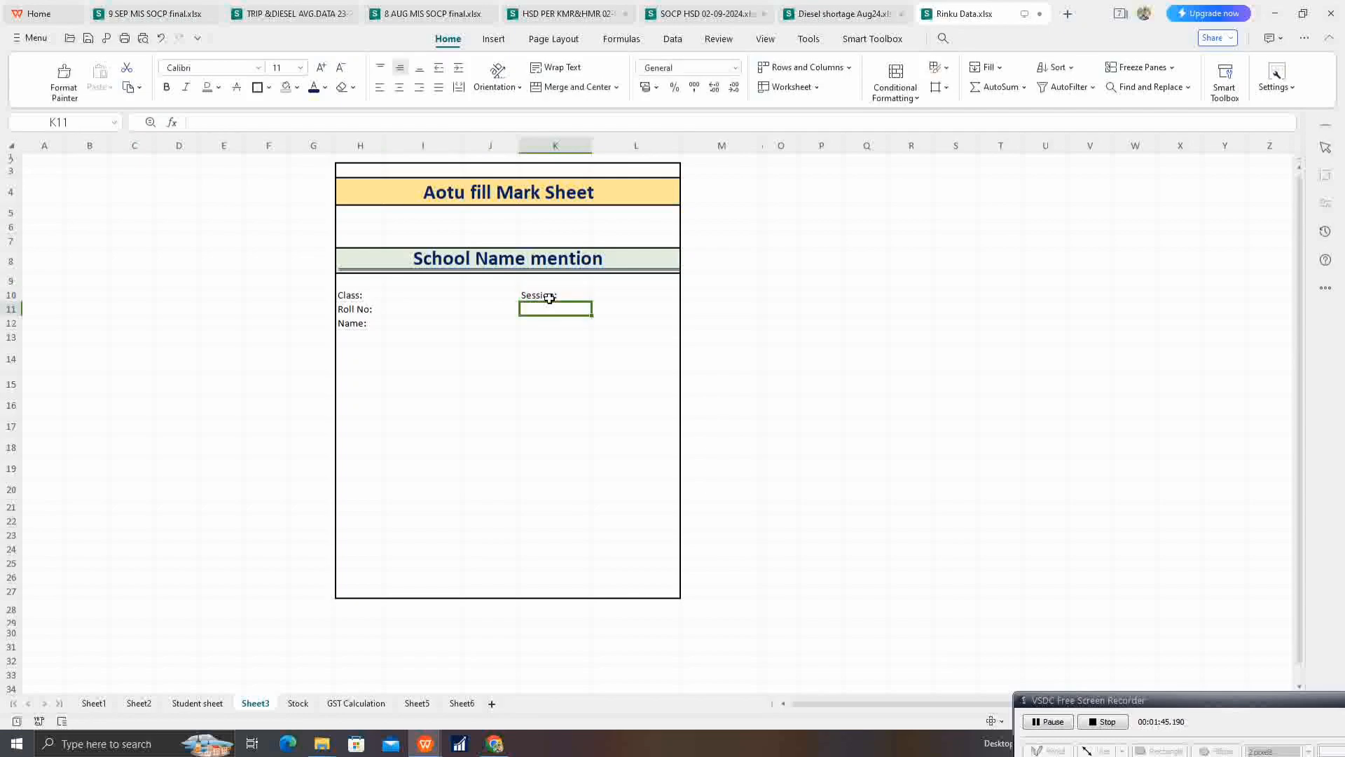
text(Date of Birth)
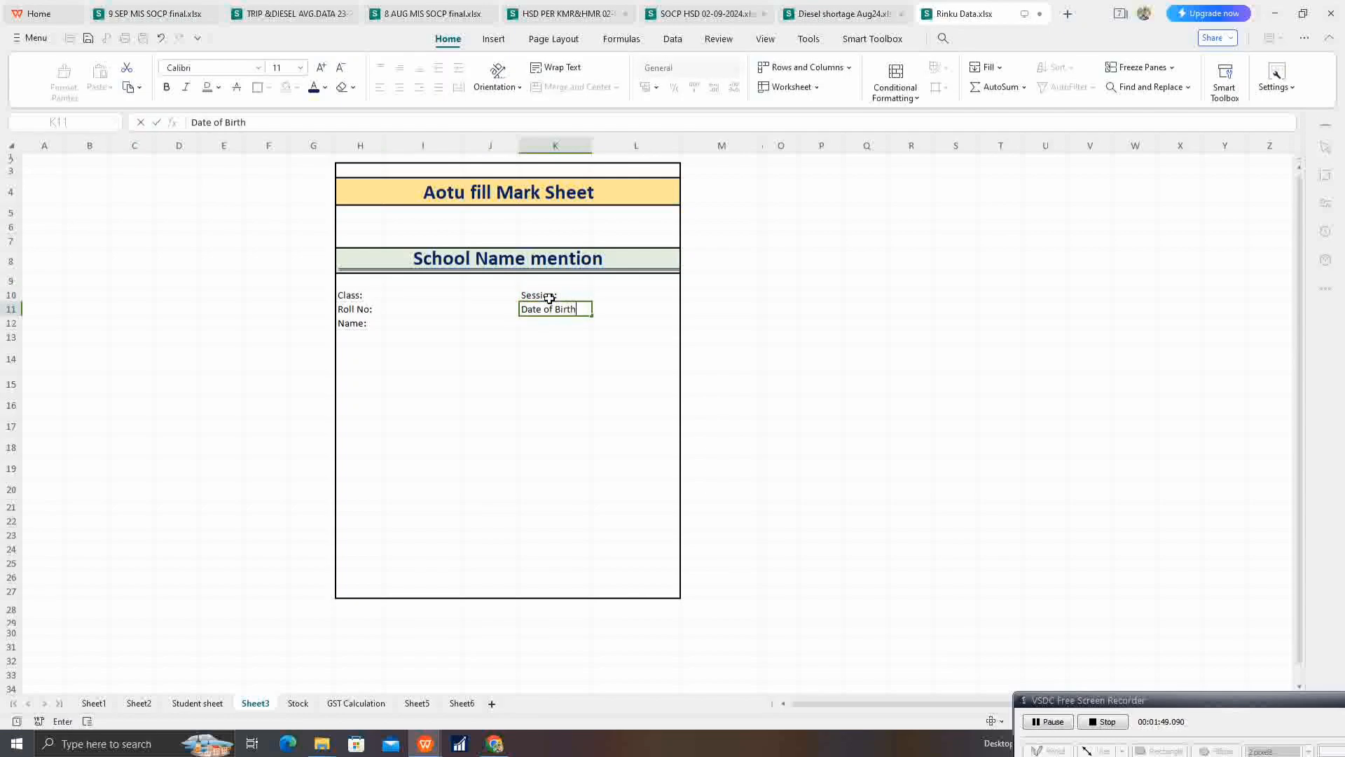
text(:)
key(Return)
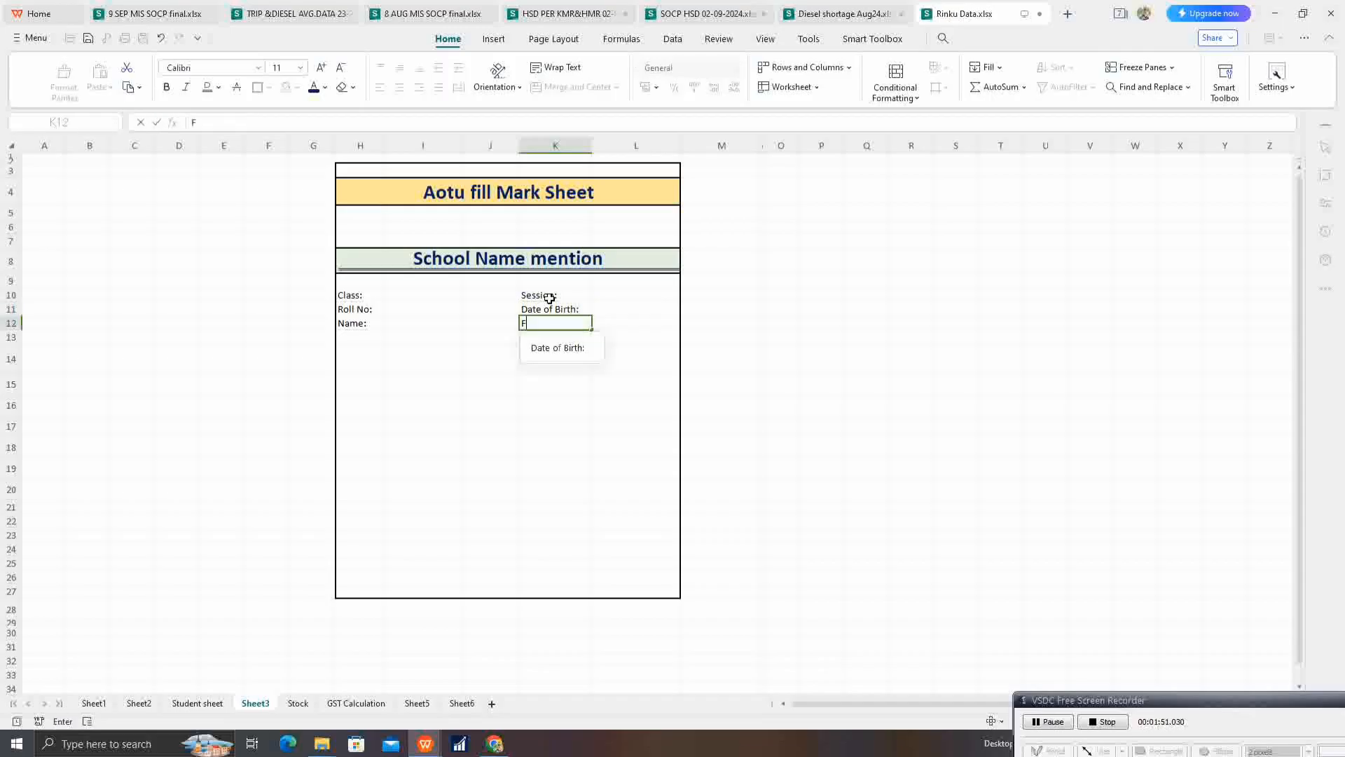
Step: Enter the label "Father's Name:" in cell K12, including the closing colon
text(Father's)
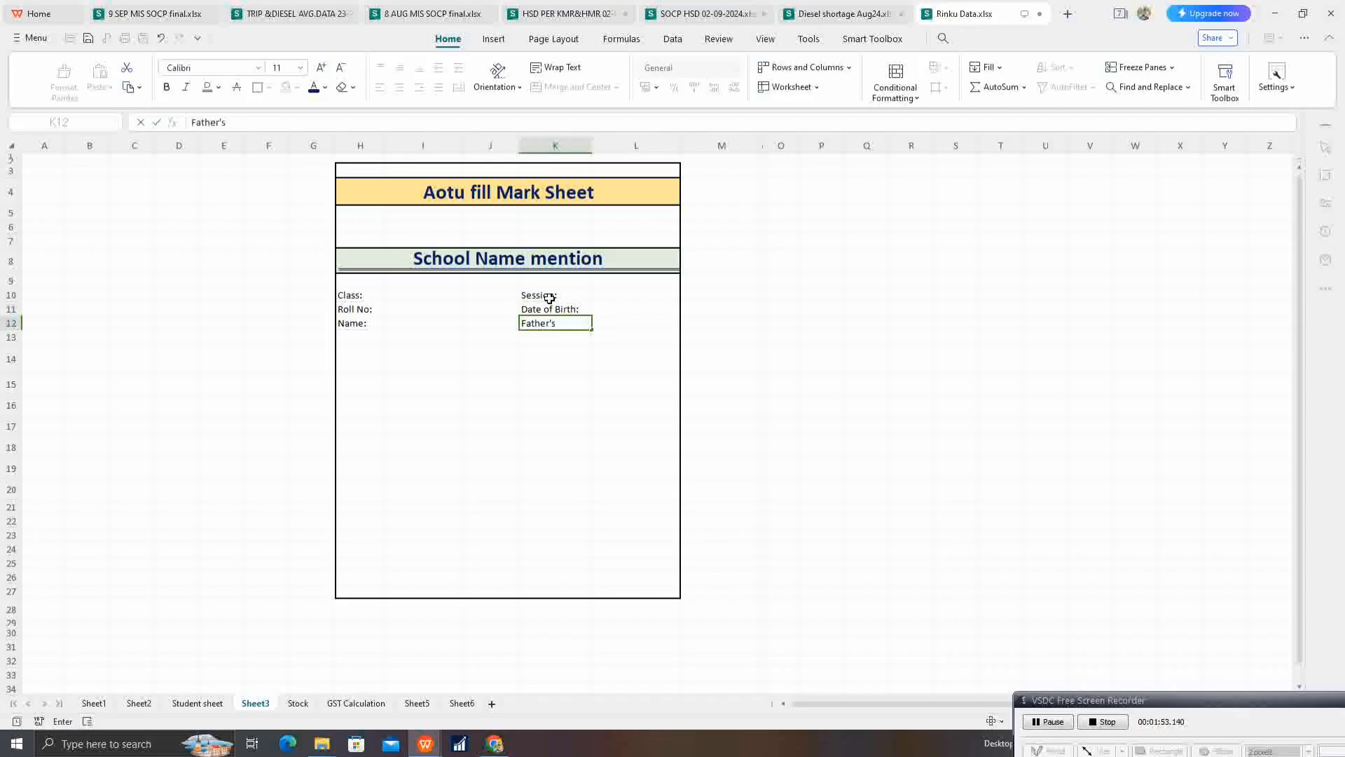
text( Name)
key(Right)
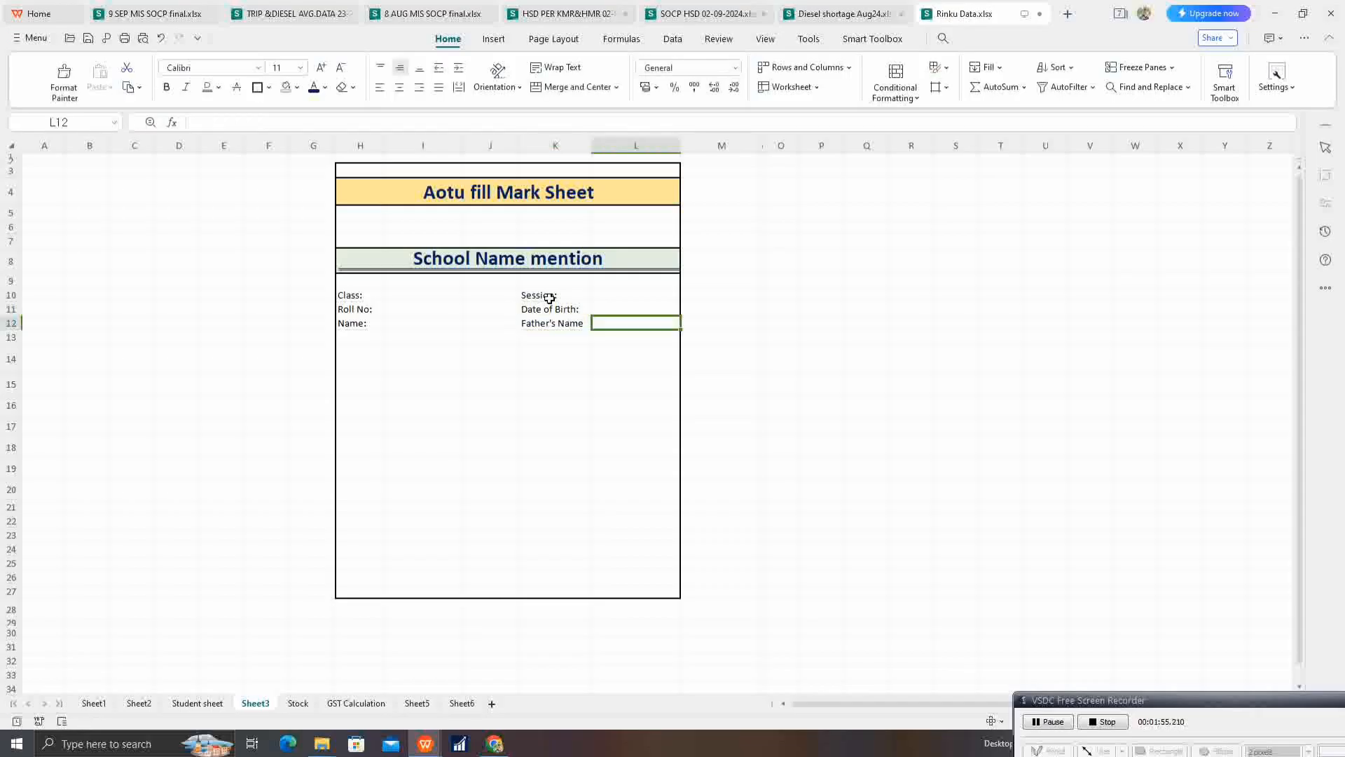
key(Left)
key(F2)
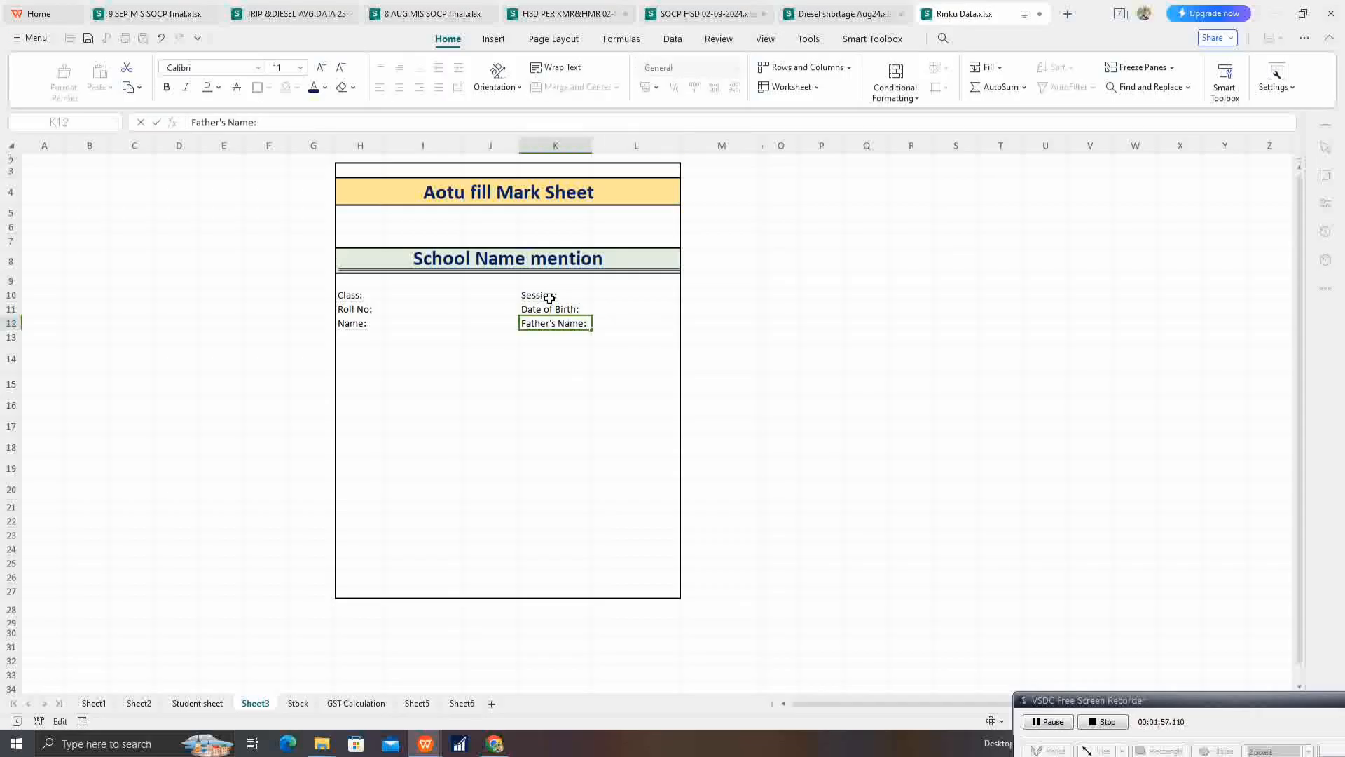
text(:)
key(Return)
Step: Merge and center cells I12:J12, and copy that format to the Class and Roll No rows in I10:J11
key(Up)
key(Left)
key(Left)
key(Left)
key(Right)
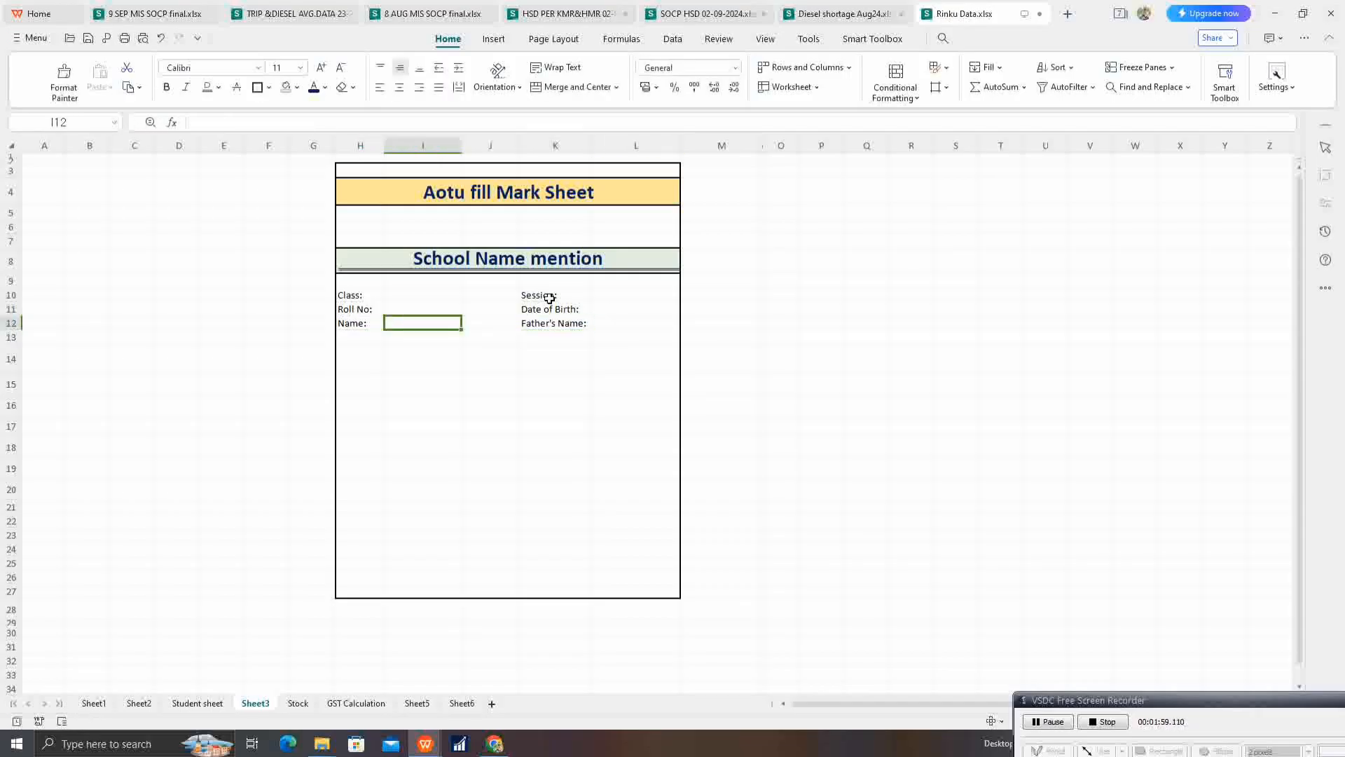
key(shift+Right)
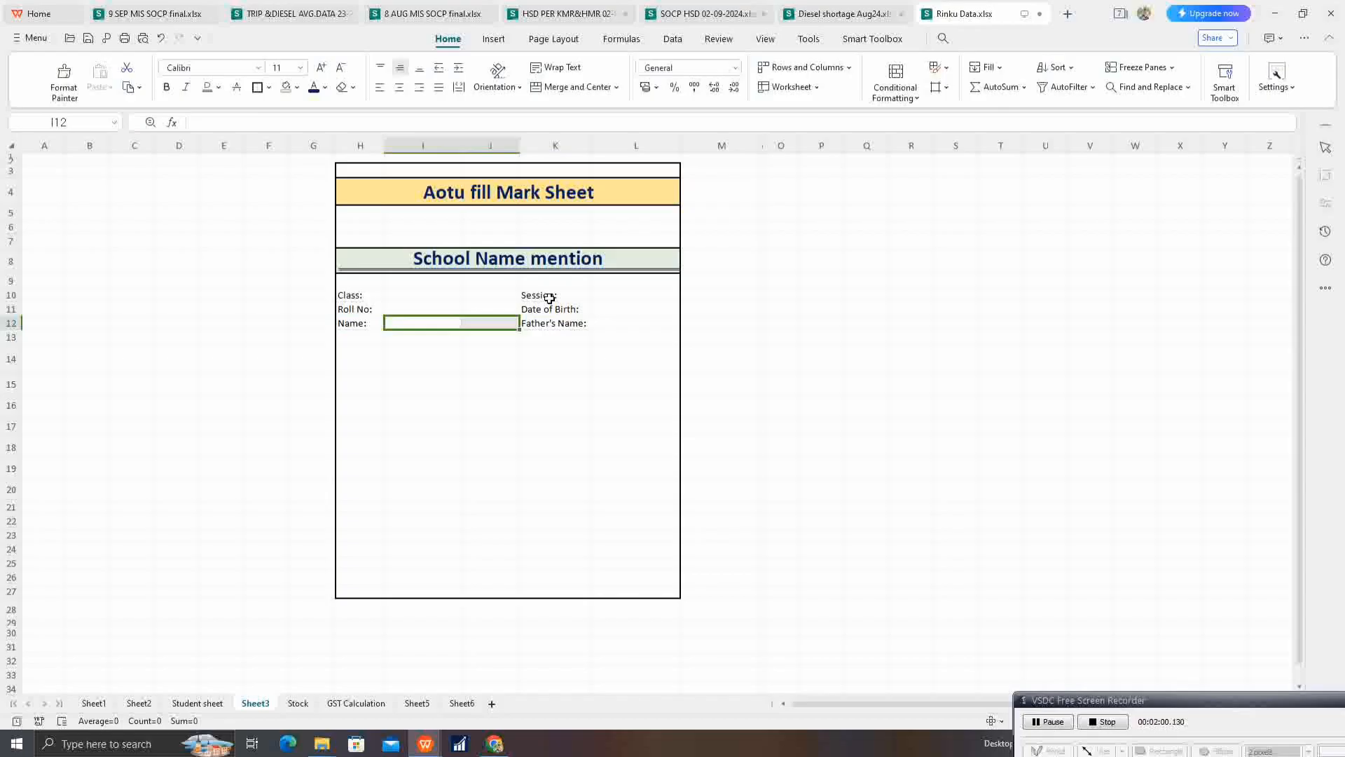
click(572, 87)
click(71, 89)
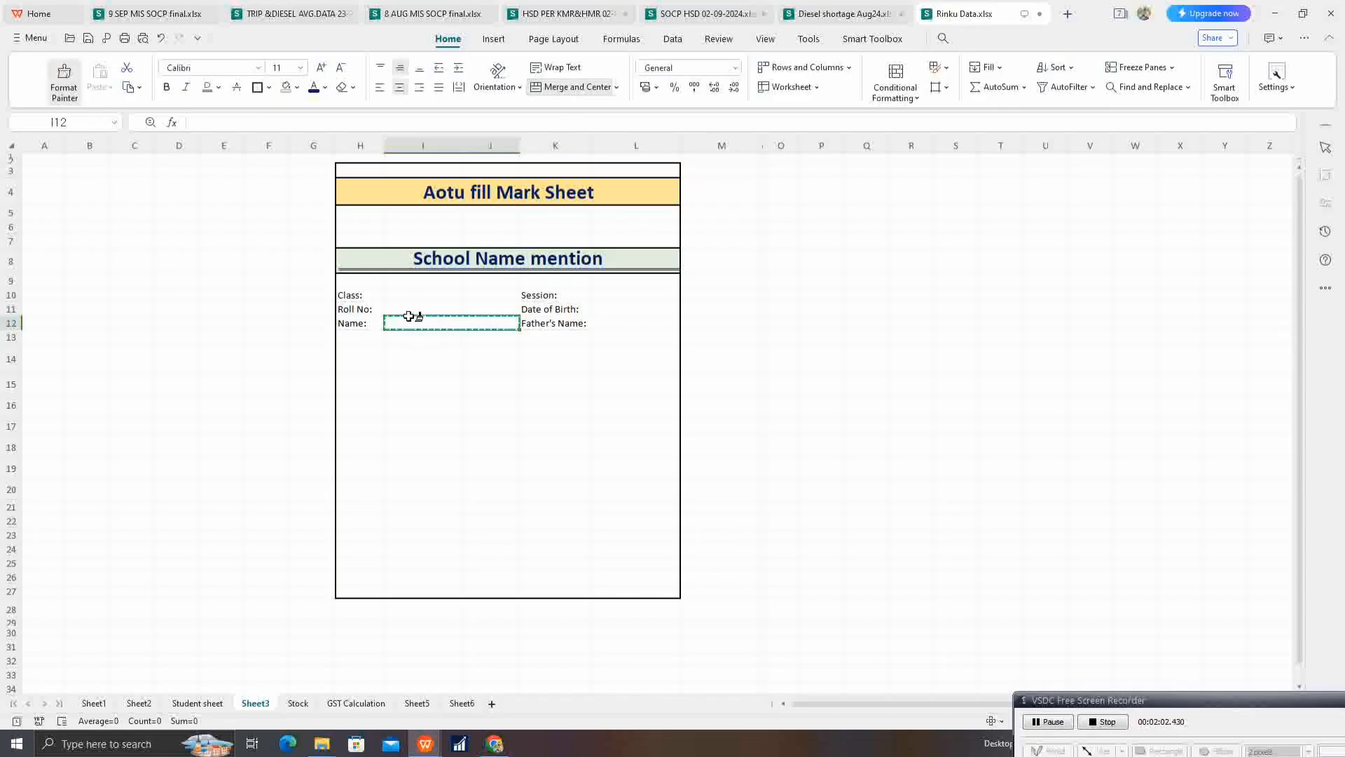
drag(406, 296, 475, 312)
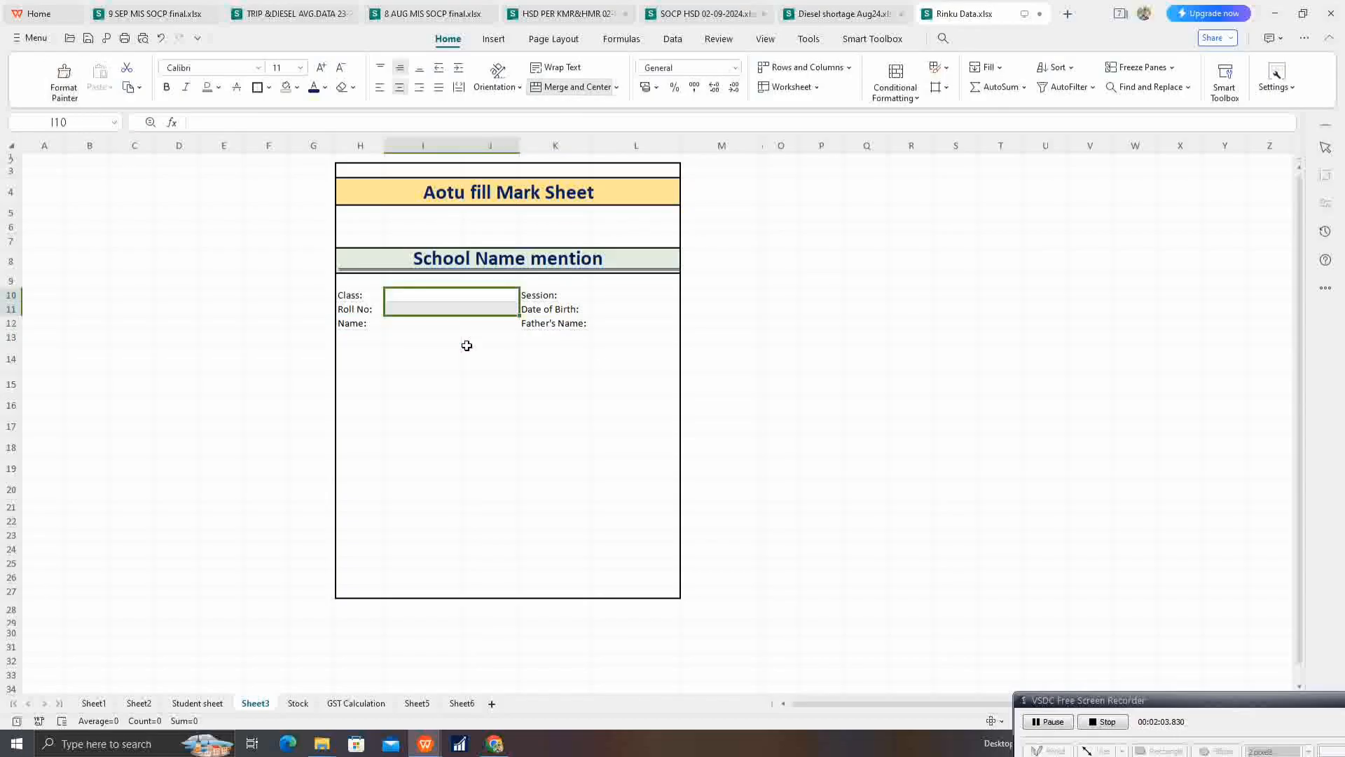
click(465, 346)
Step: Apply all borders to the student details block H10:L12
drag(365, 301, 634, 326)
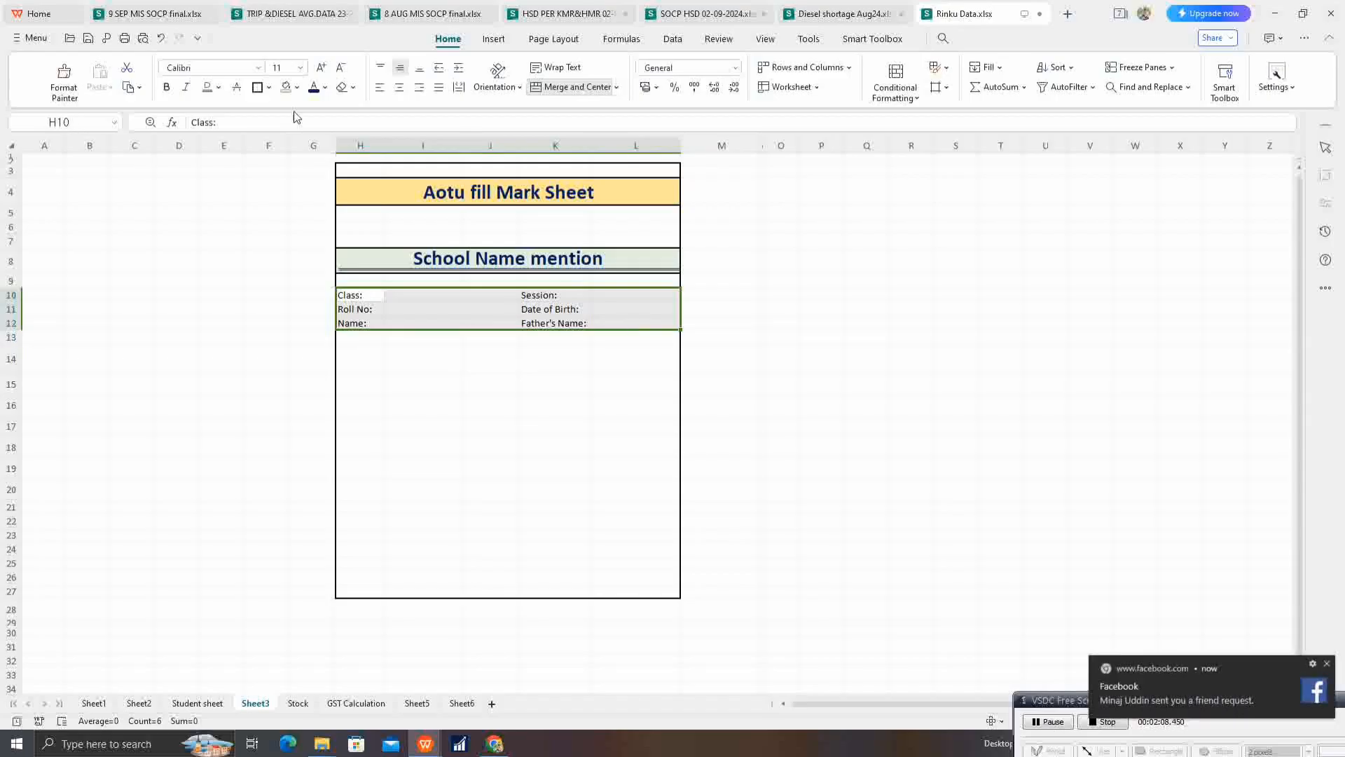
click(269, 87)
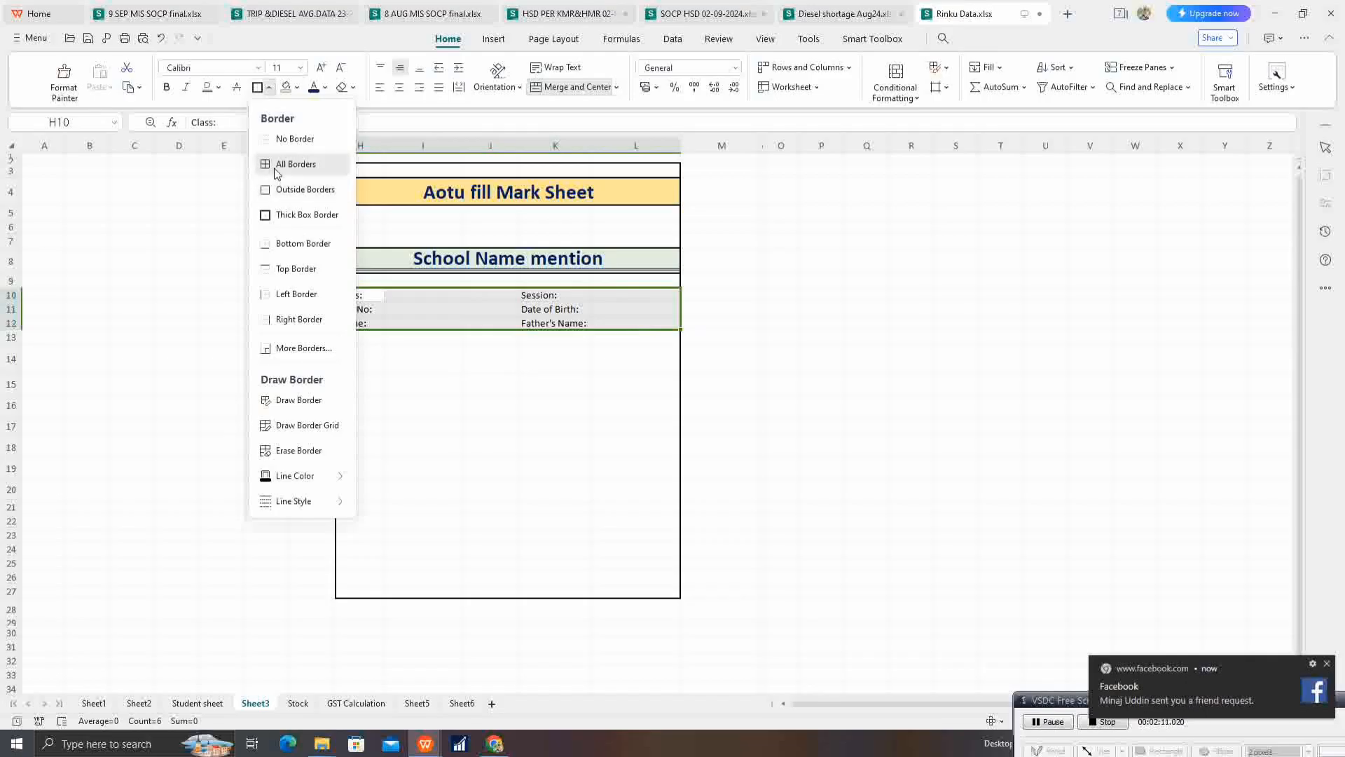
click(274, 161)
click(566, 394)
Step: Widen column H slightly to give the Class, Roll No and Name labels more room
drag(361, 297, 368, 323)
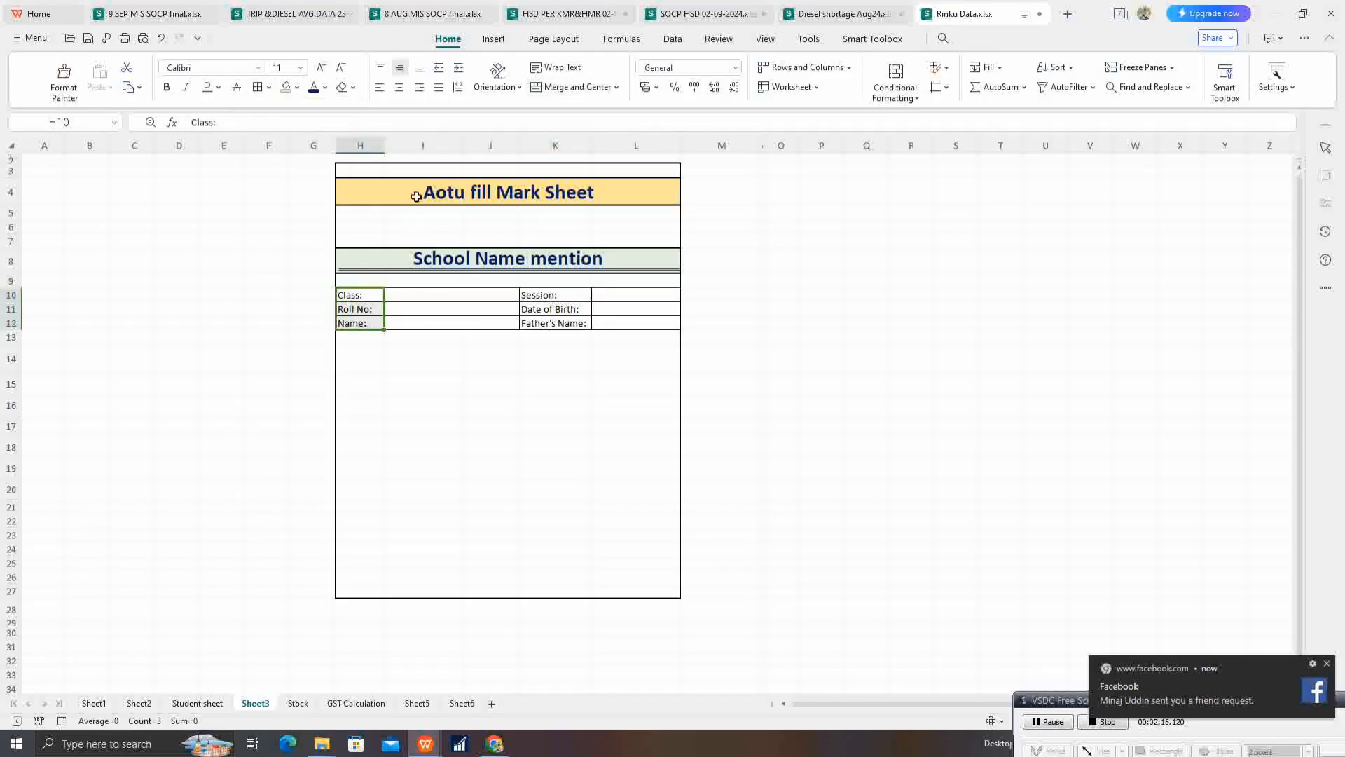
drag(384, 144, 398, 166)
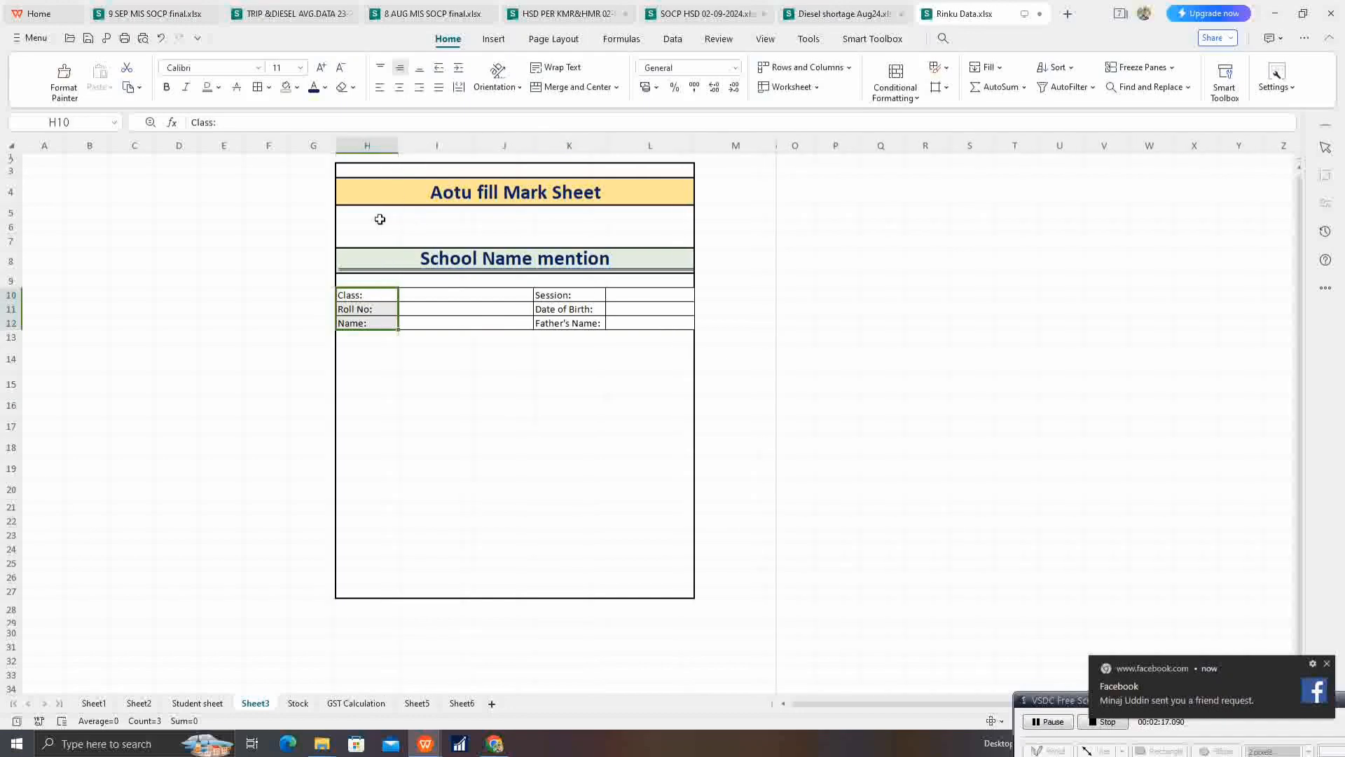
click(360, 335)
click(482, 457)
Step: Enter the marks table headers "Subjects" and "Total Marks" in cells H14 and I14
click(360, 350)
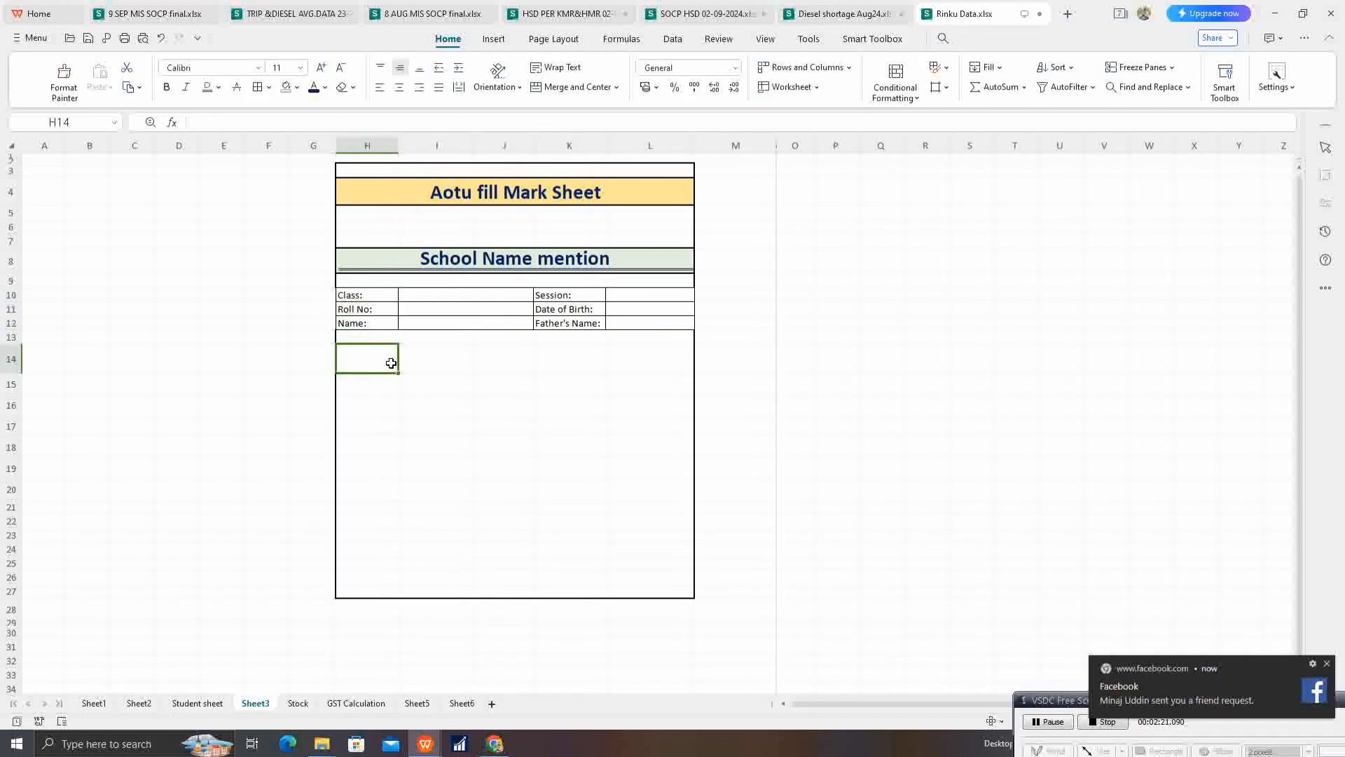
text(Su)
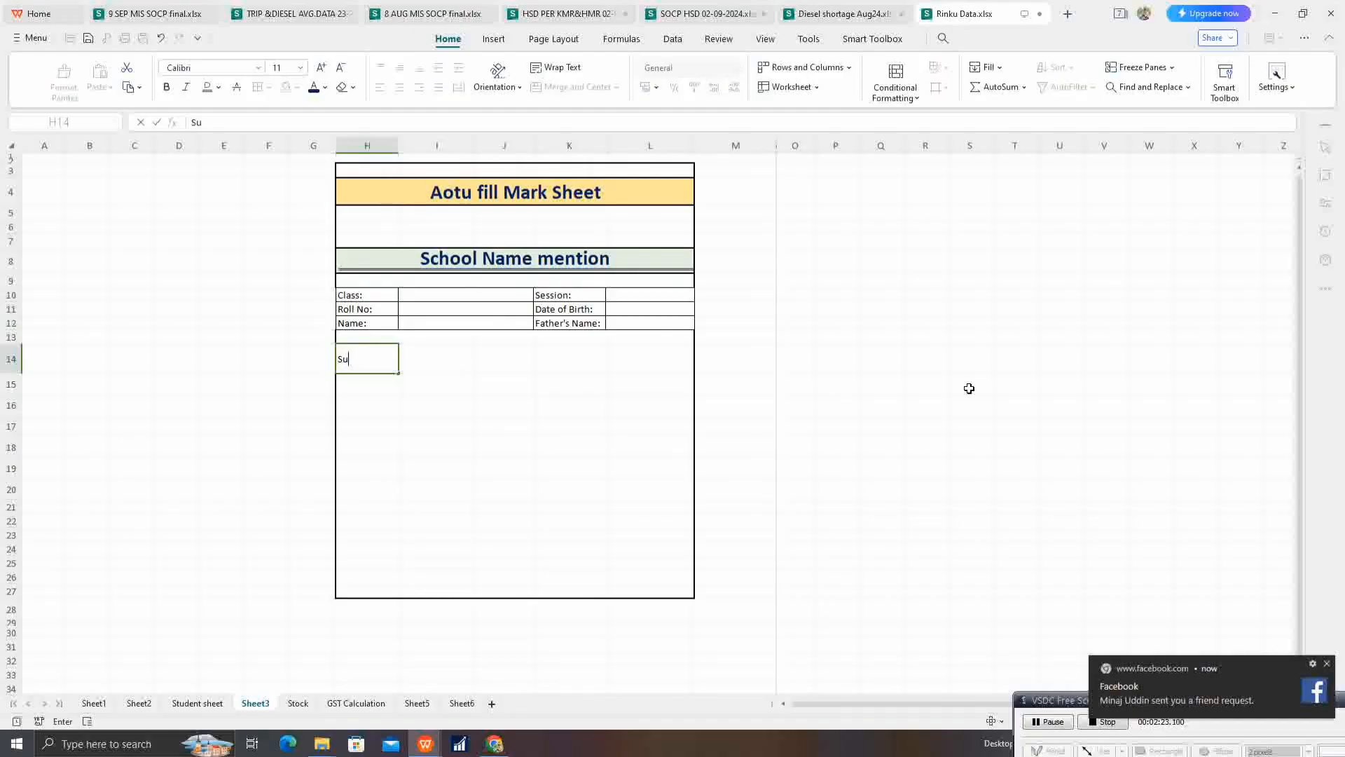
text(bjects)
key(Tab)
text(T)
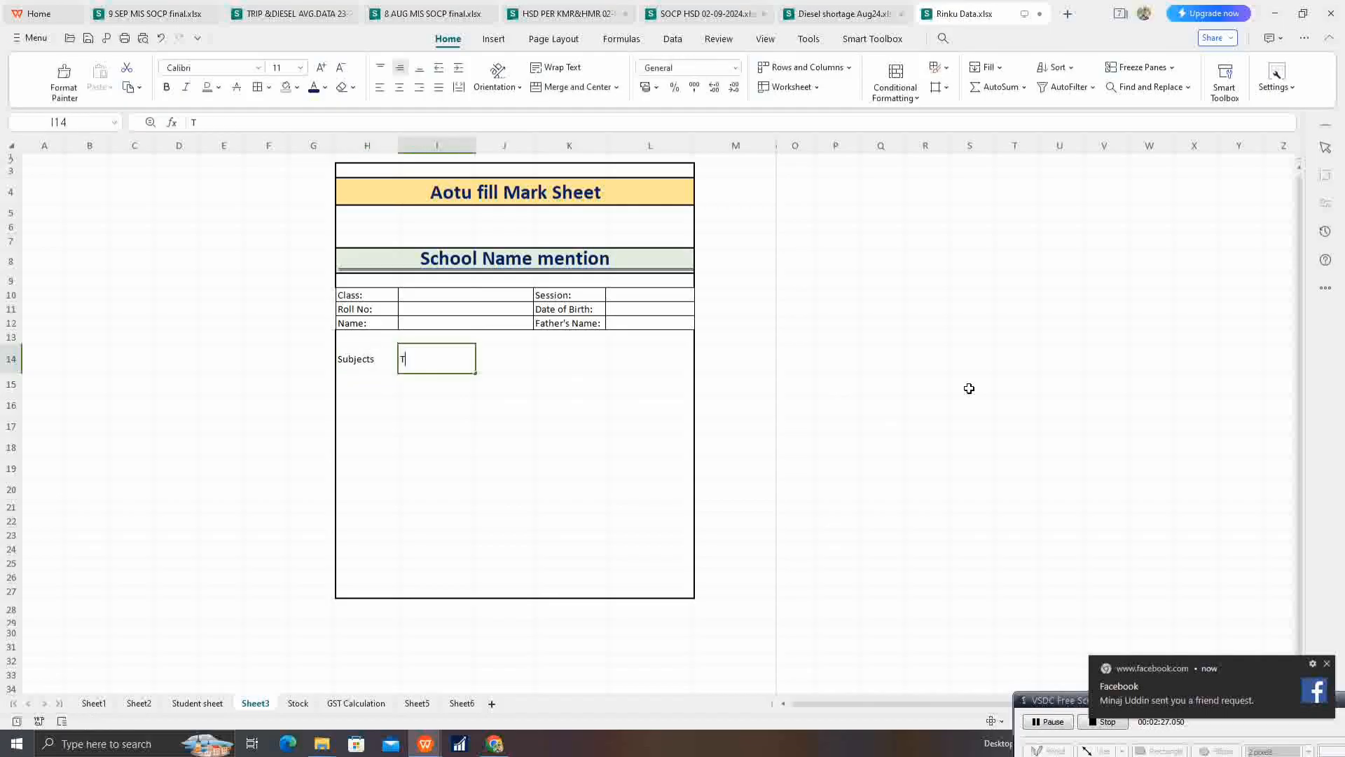
text(otal Marks)
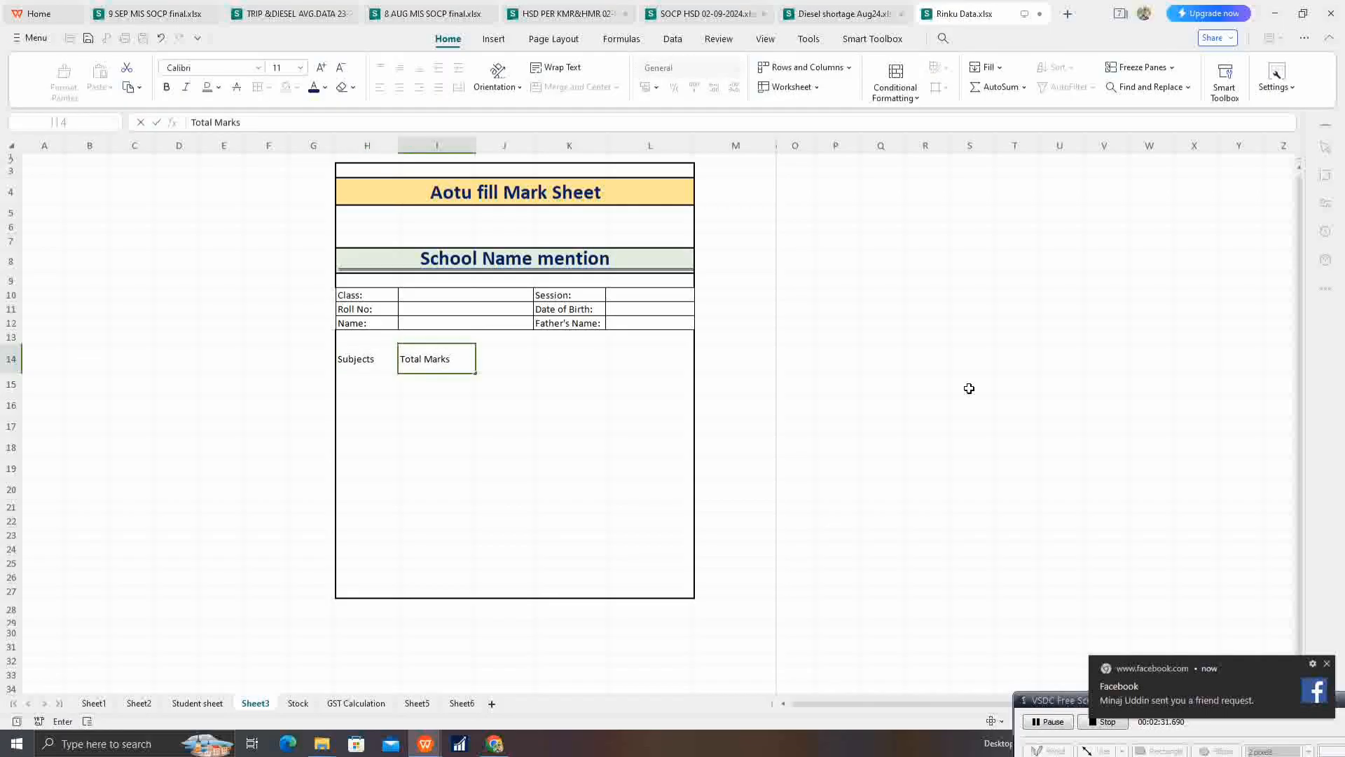
key(Tab)
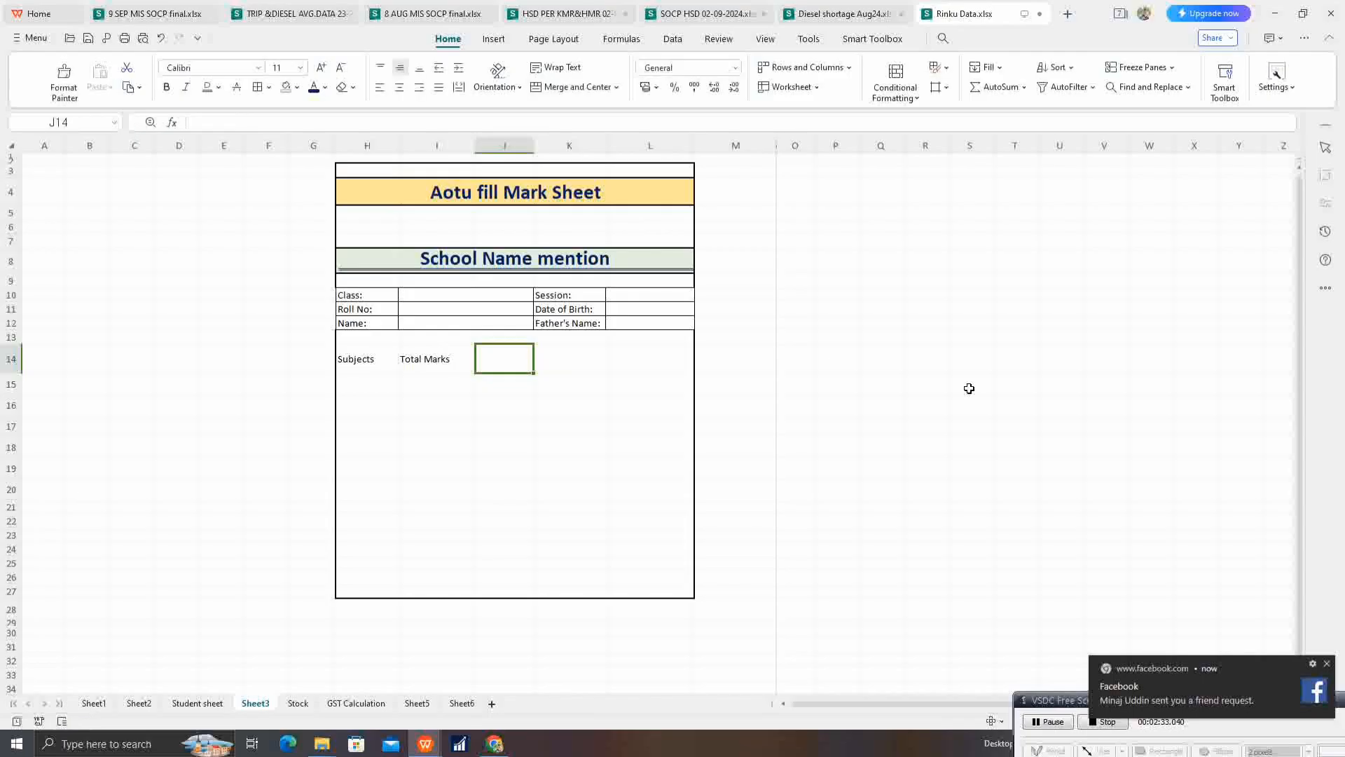
Step: Enter the headers "Passing Mark", "Marks Obtained" and "Grade" in cells J14 to L14
text(Pass)
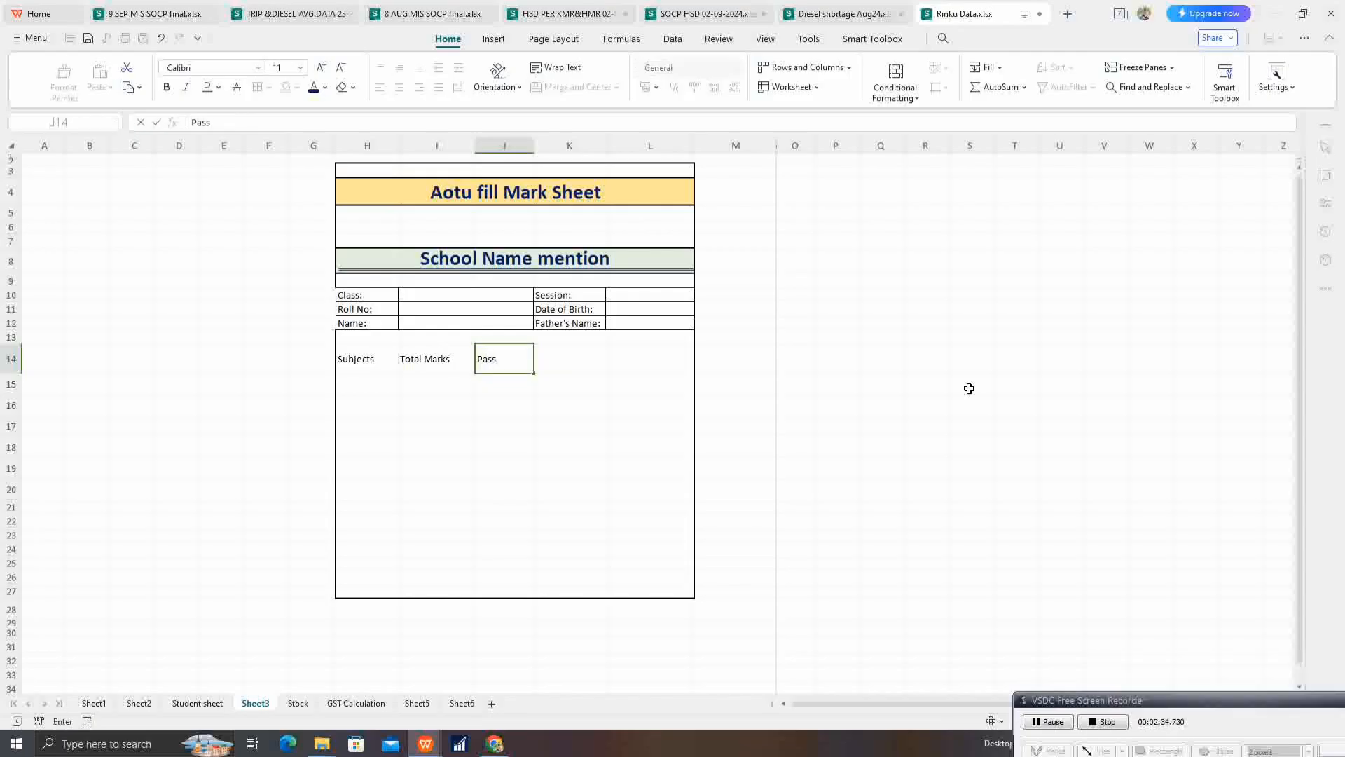
text(ing Mark)
key(Tab)
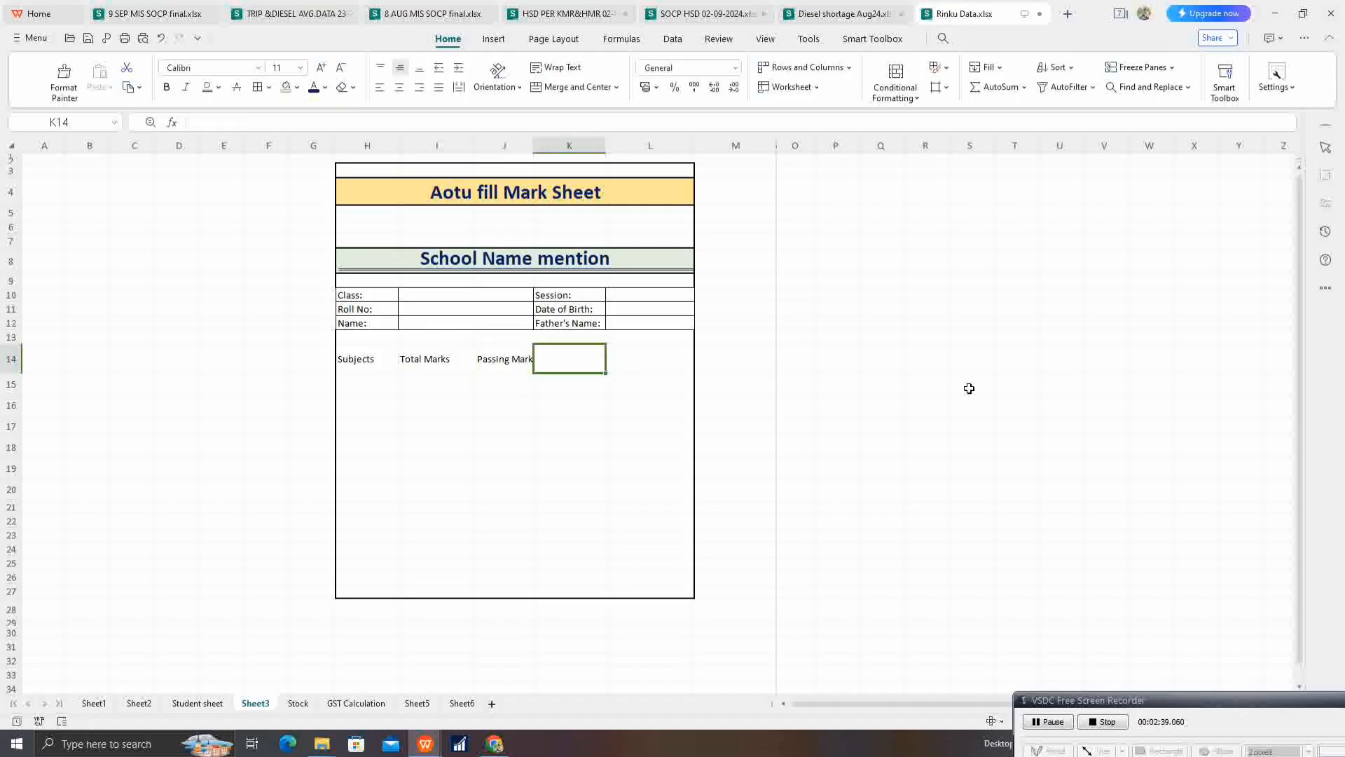
text(Ma)
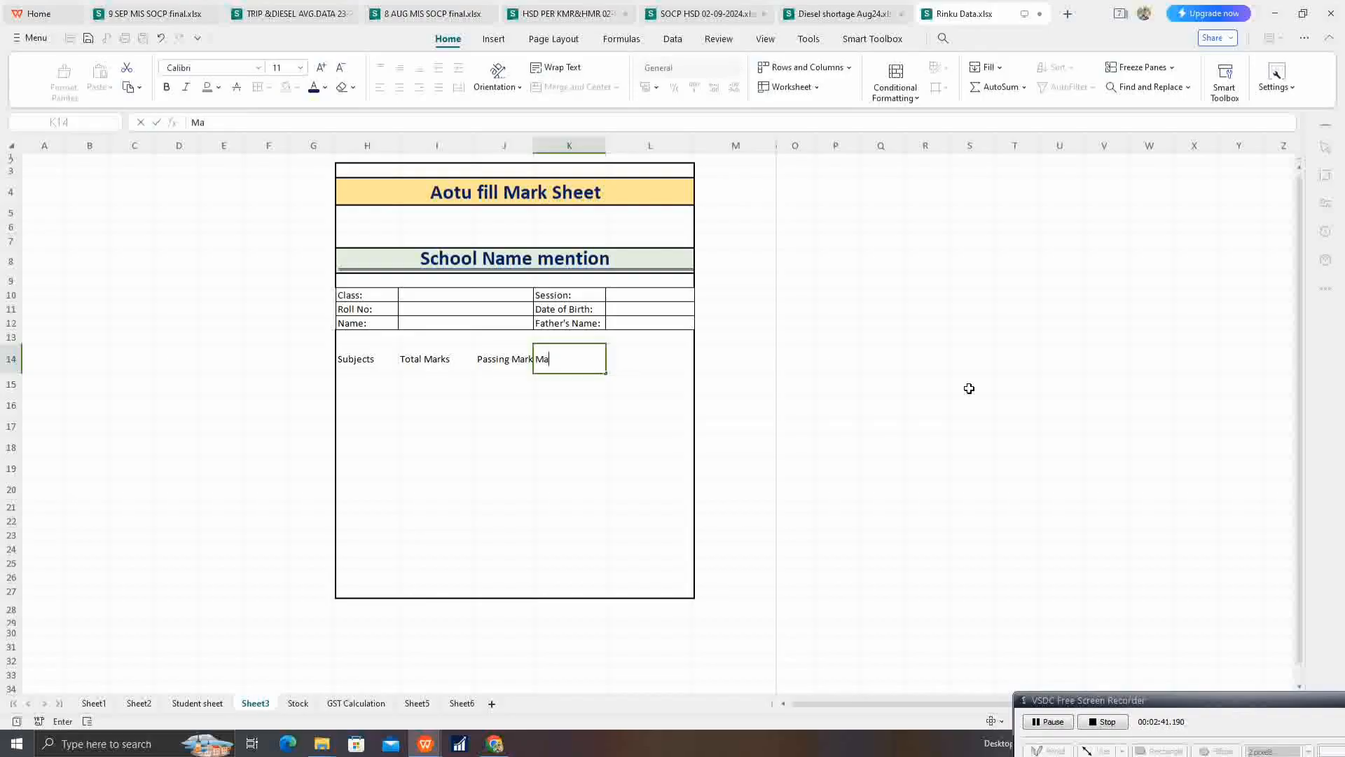
text(rks Obtained)
key(Tab)
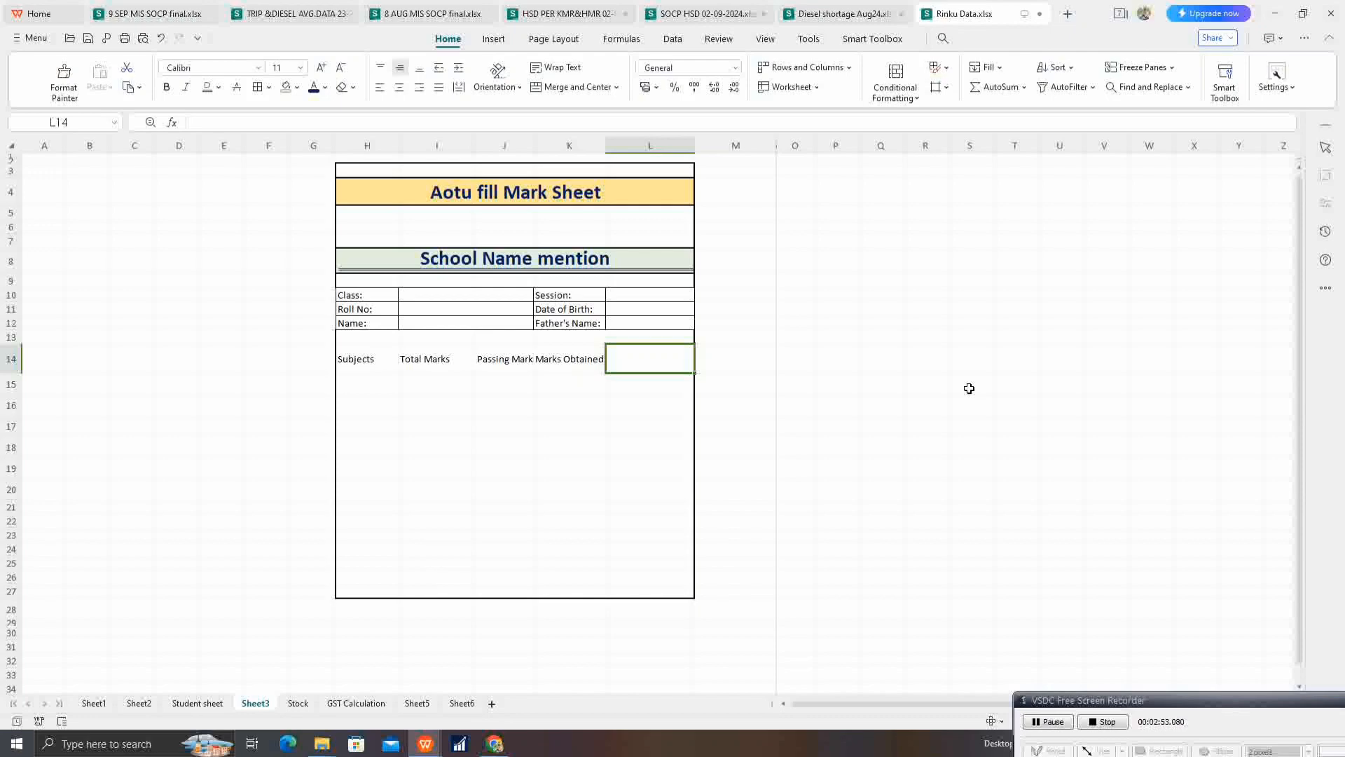
text(Grade)
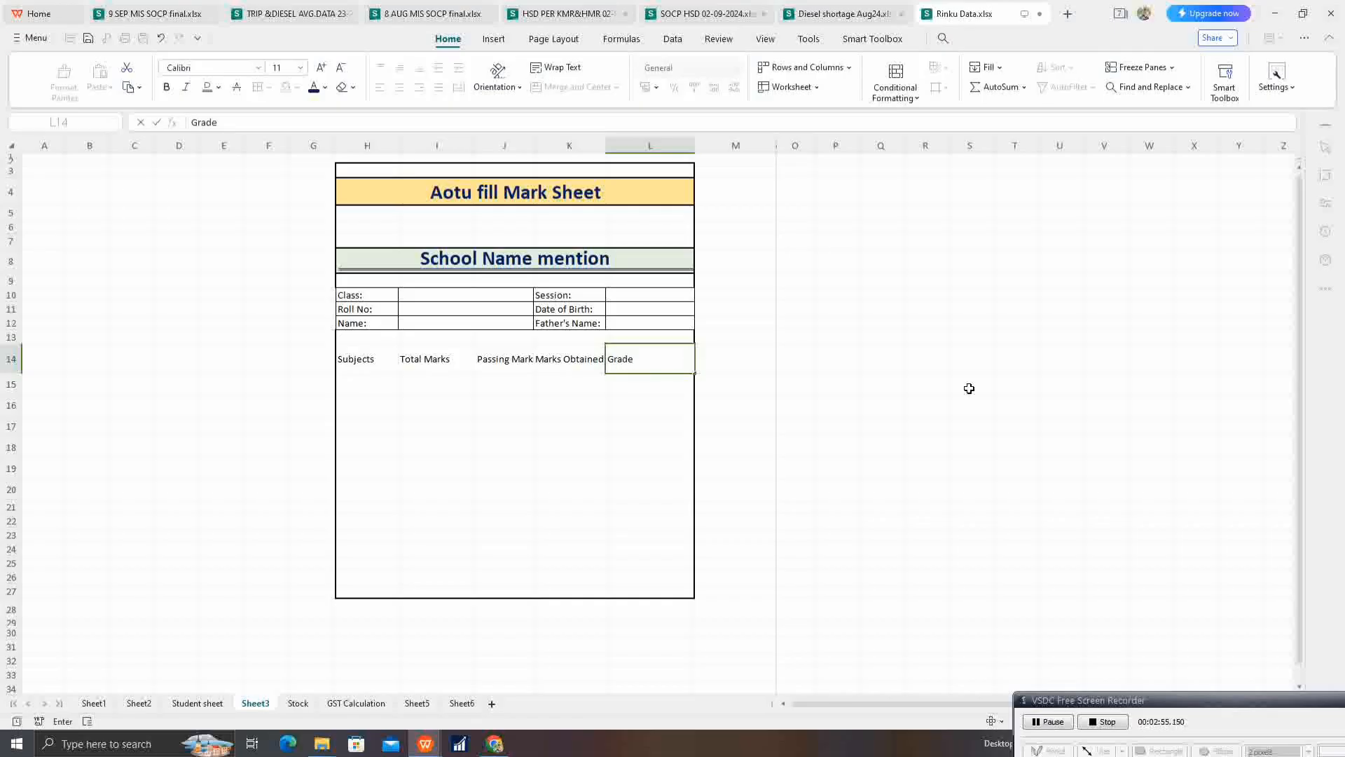
key(Return)
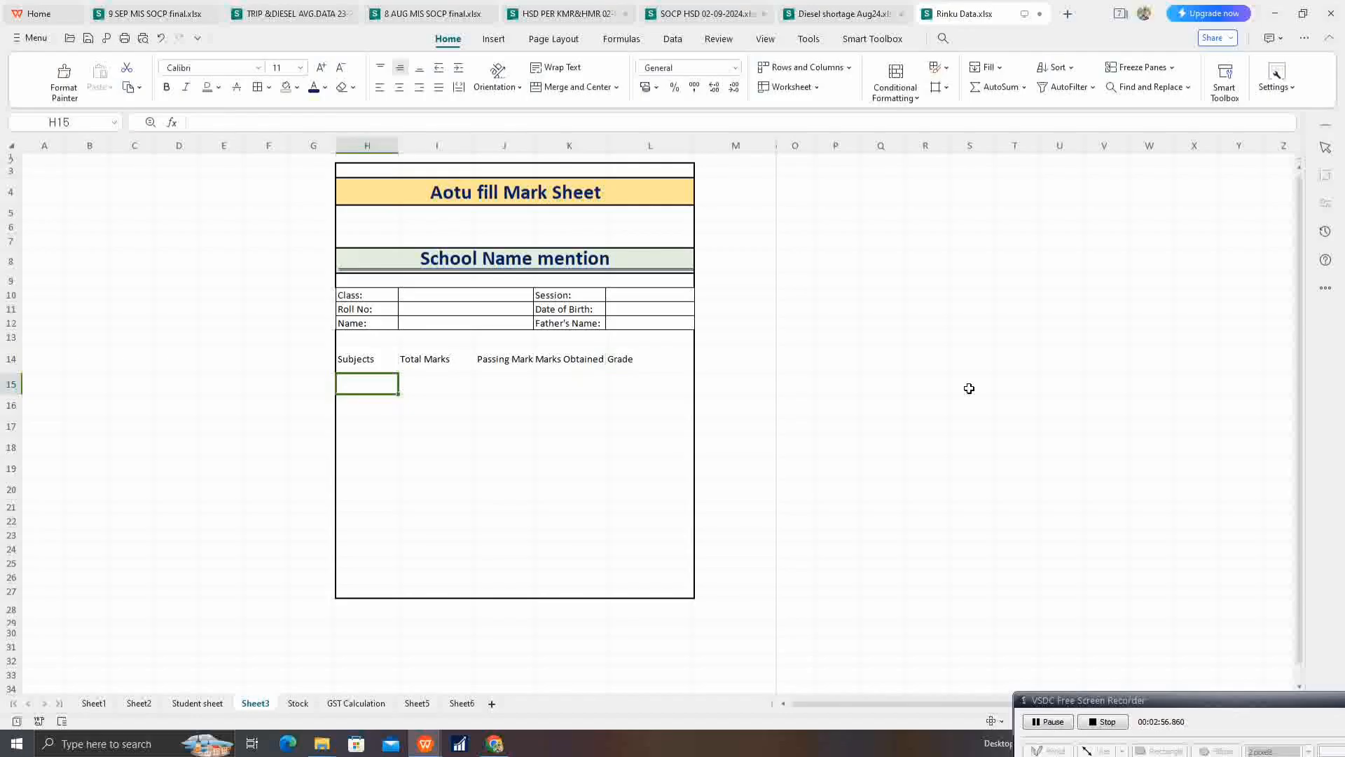
Step: List the subjects "Odia", "English" and "Math" in cells H15 to H17
text(Odia)
key(Return)
text(Engl)
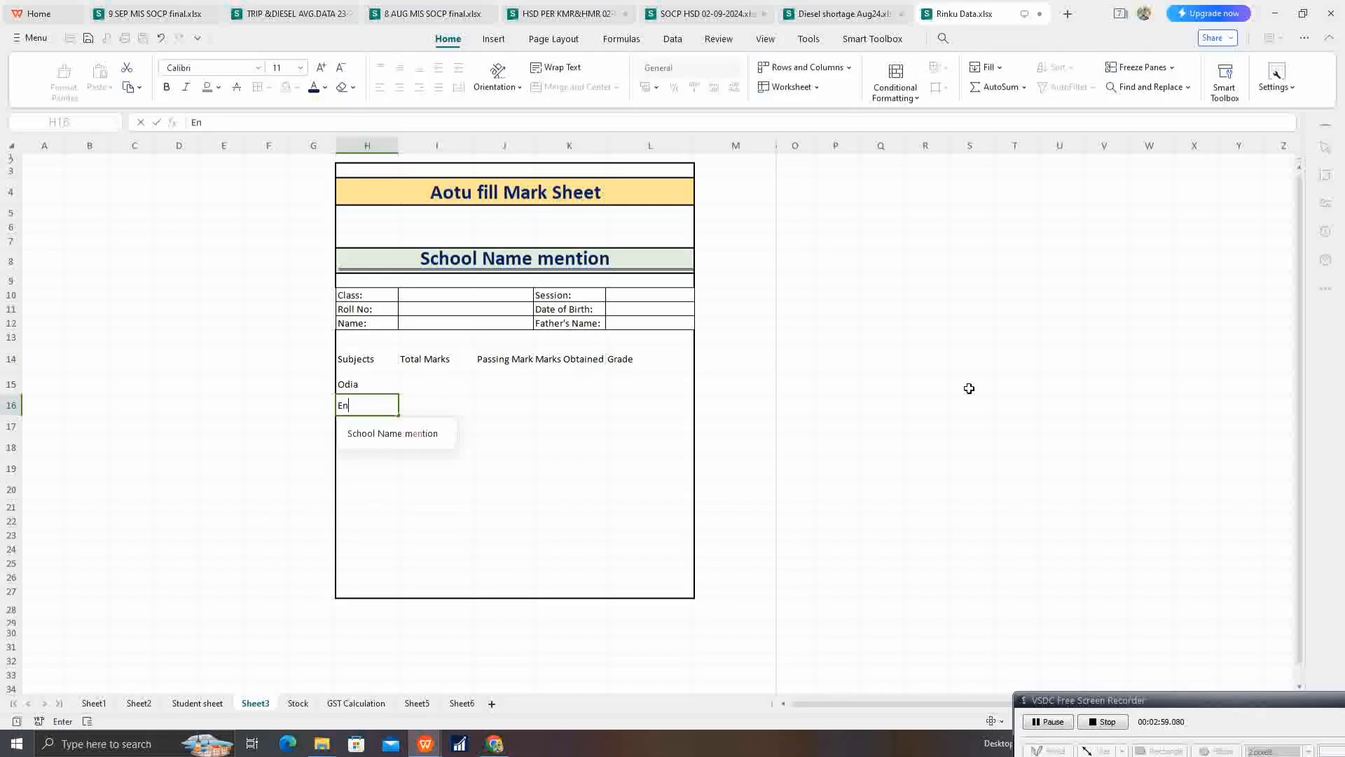
key(BackSpace)
text(li)
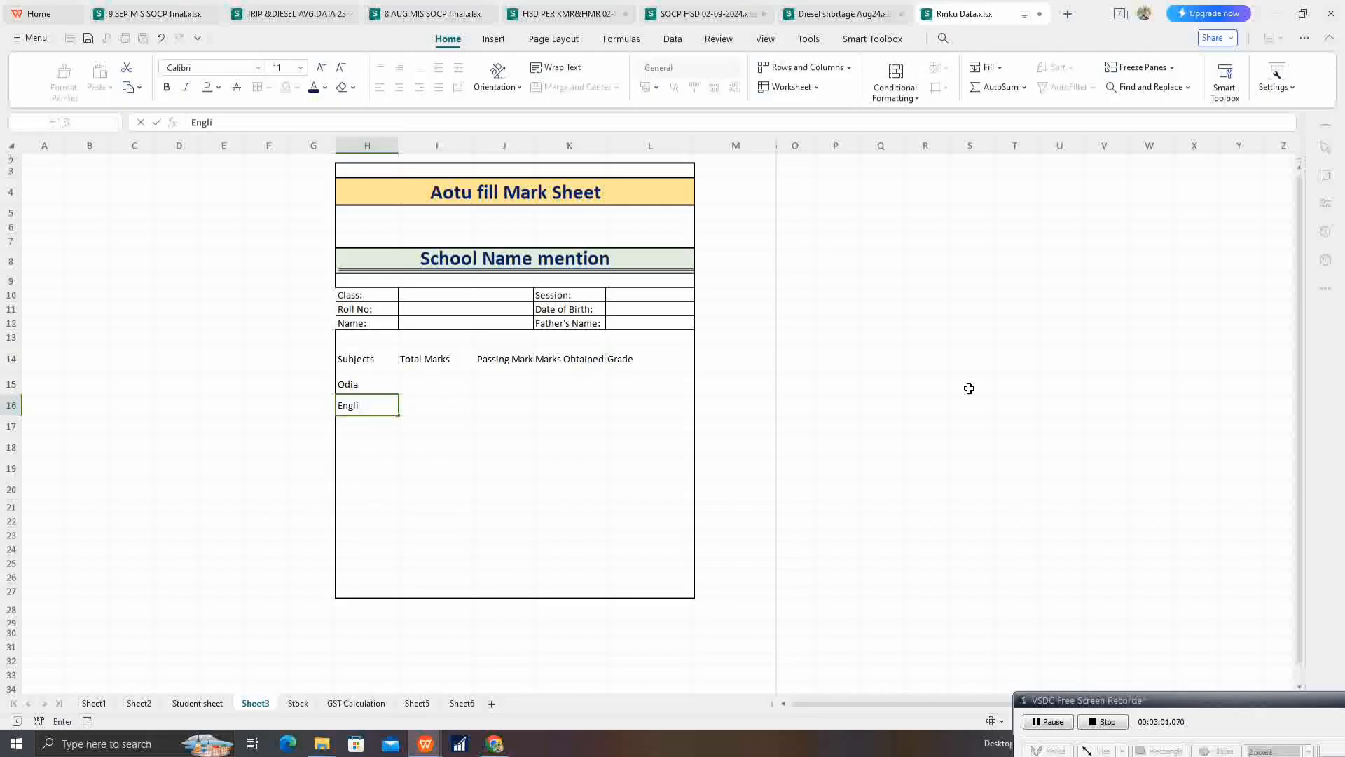
text(sh)
key(Return)
text(Math)
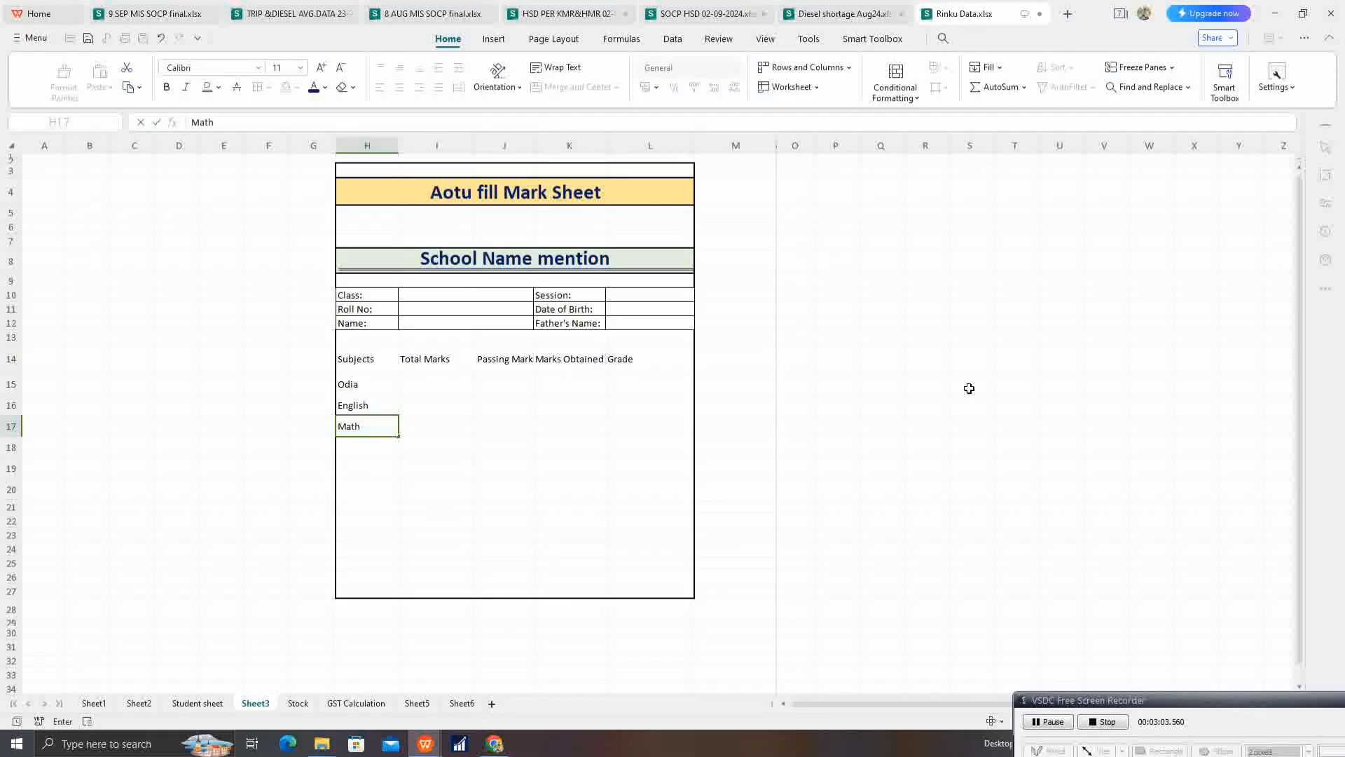
key(Return)
Step: Add the subjects "Physics", "Chemistry" and "Biology" in cells H18 to H20
text(Ph)
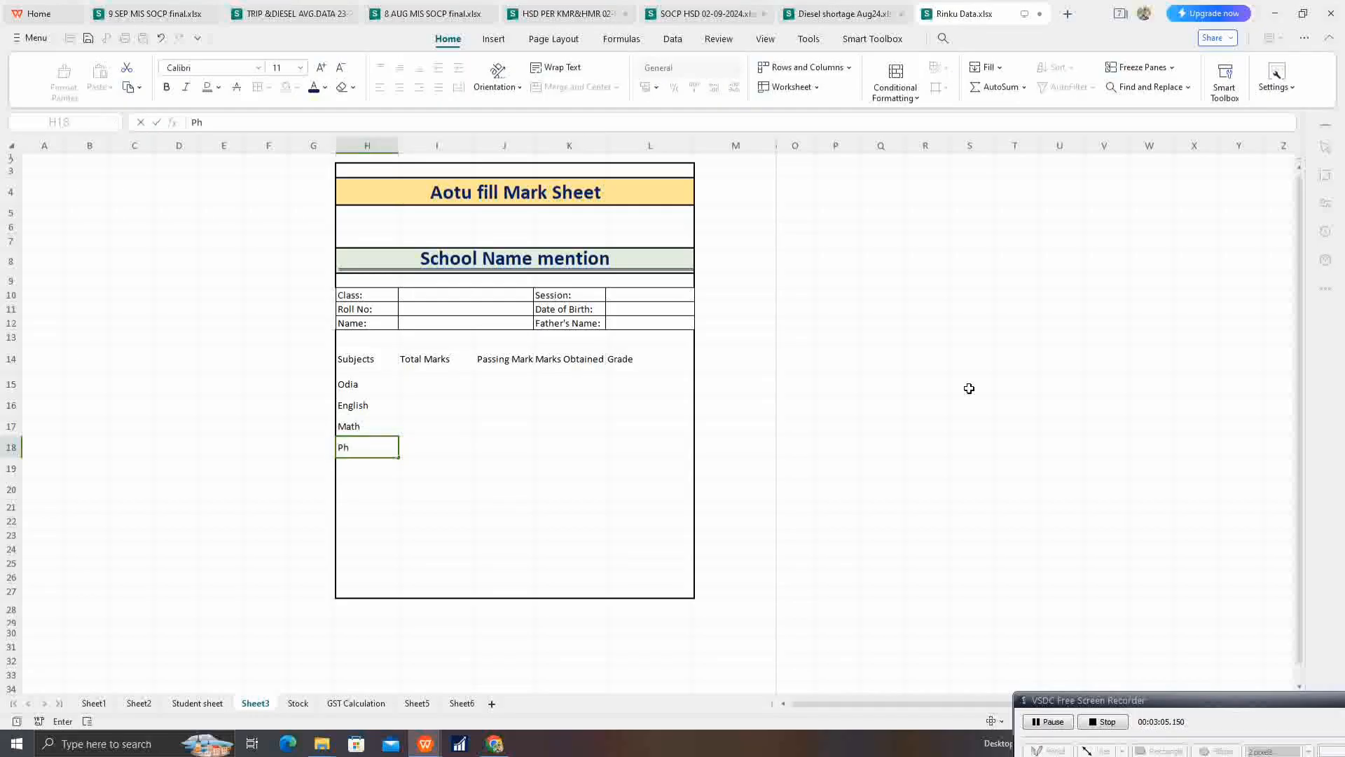
text(ysics)
key(Return)
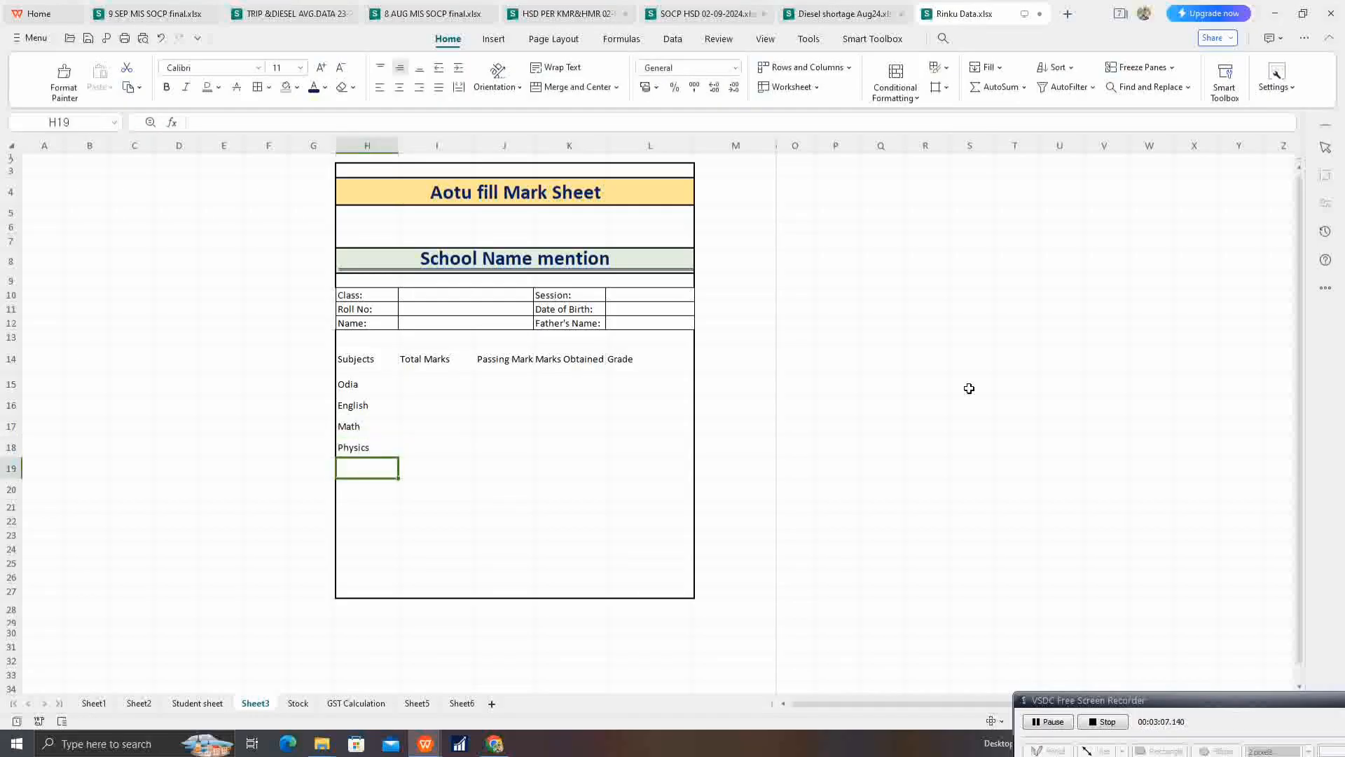
text(Chemi)
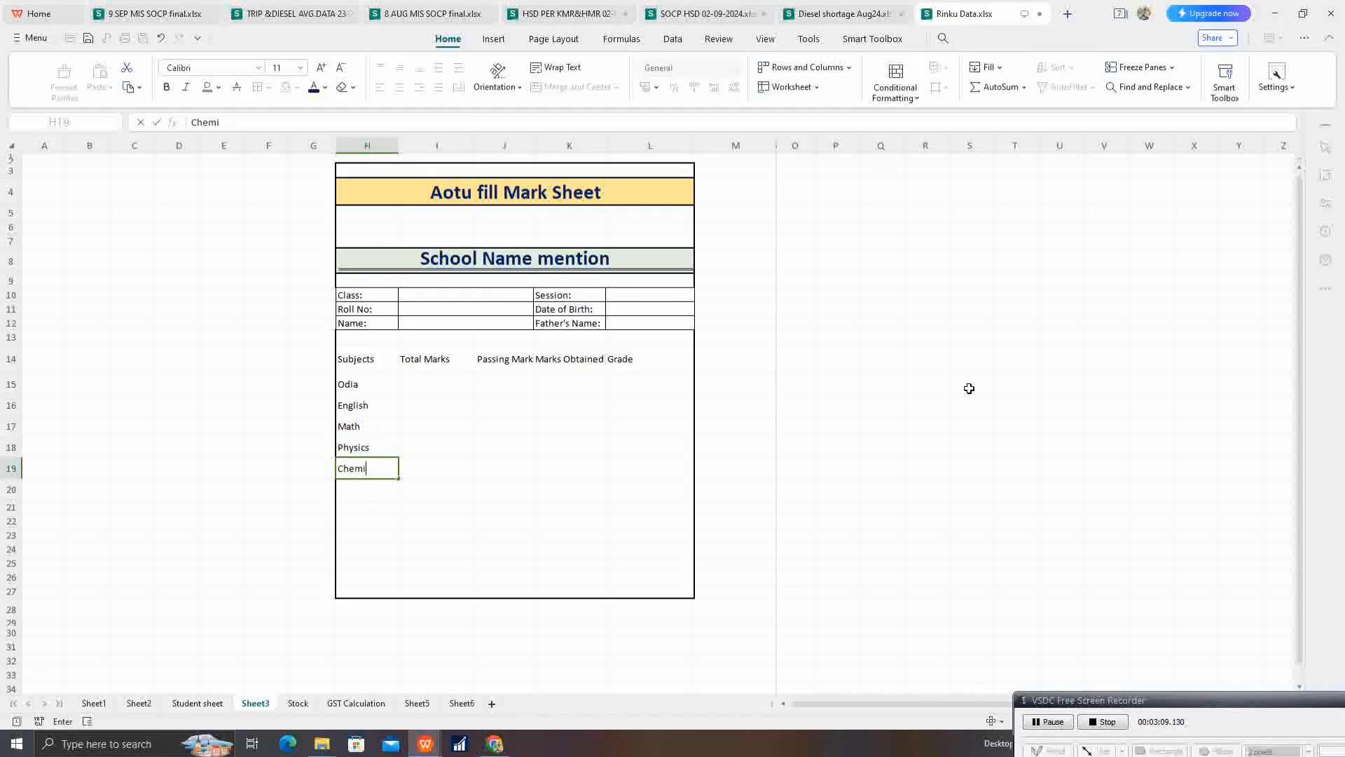
text(stry)
key(Return)
text(B)
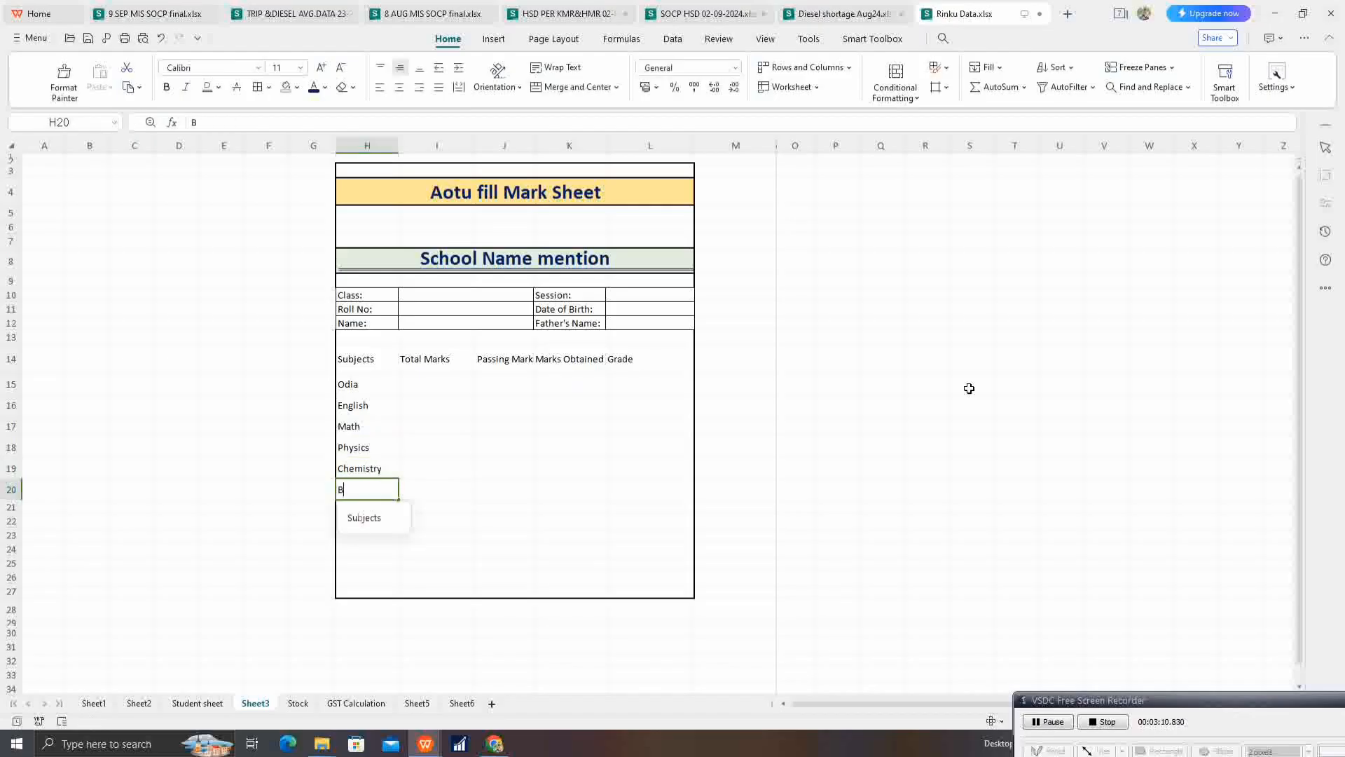
text(iology)
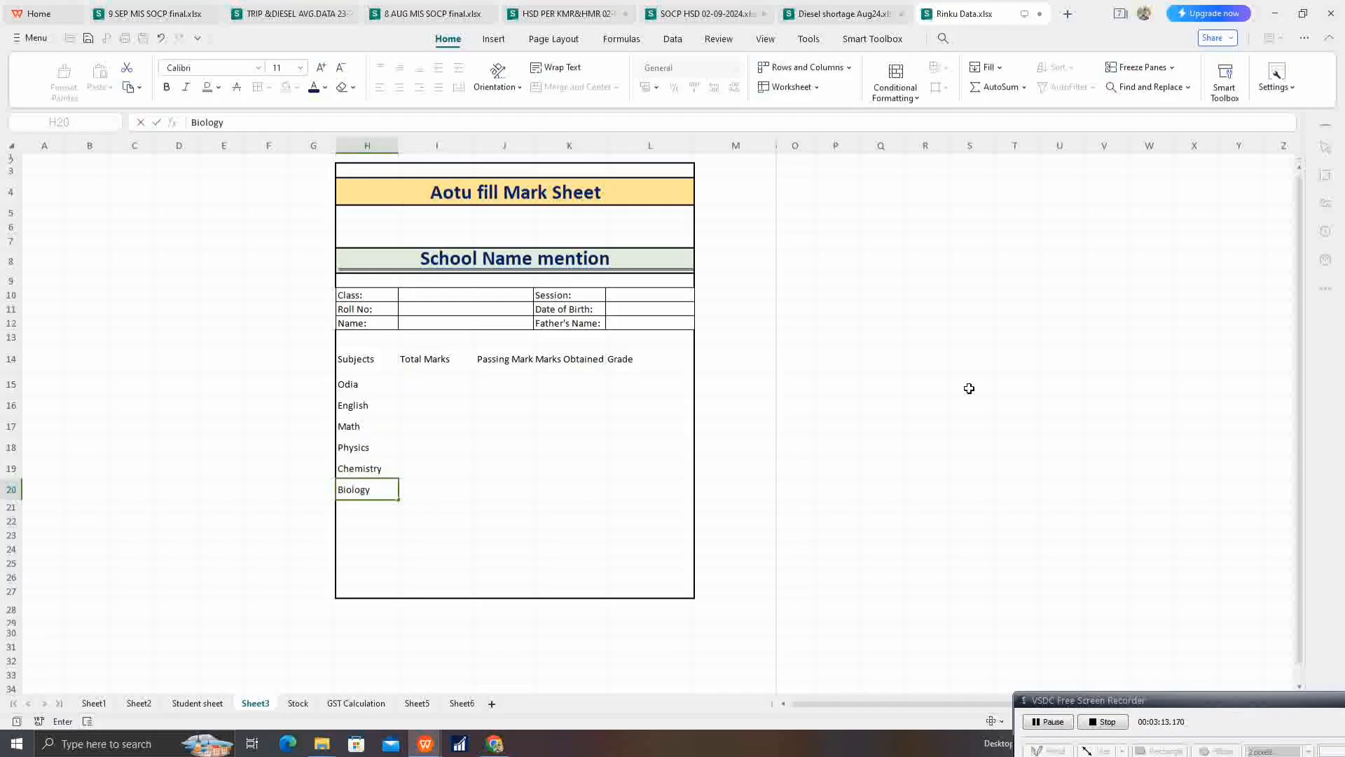
key(Return)
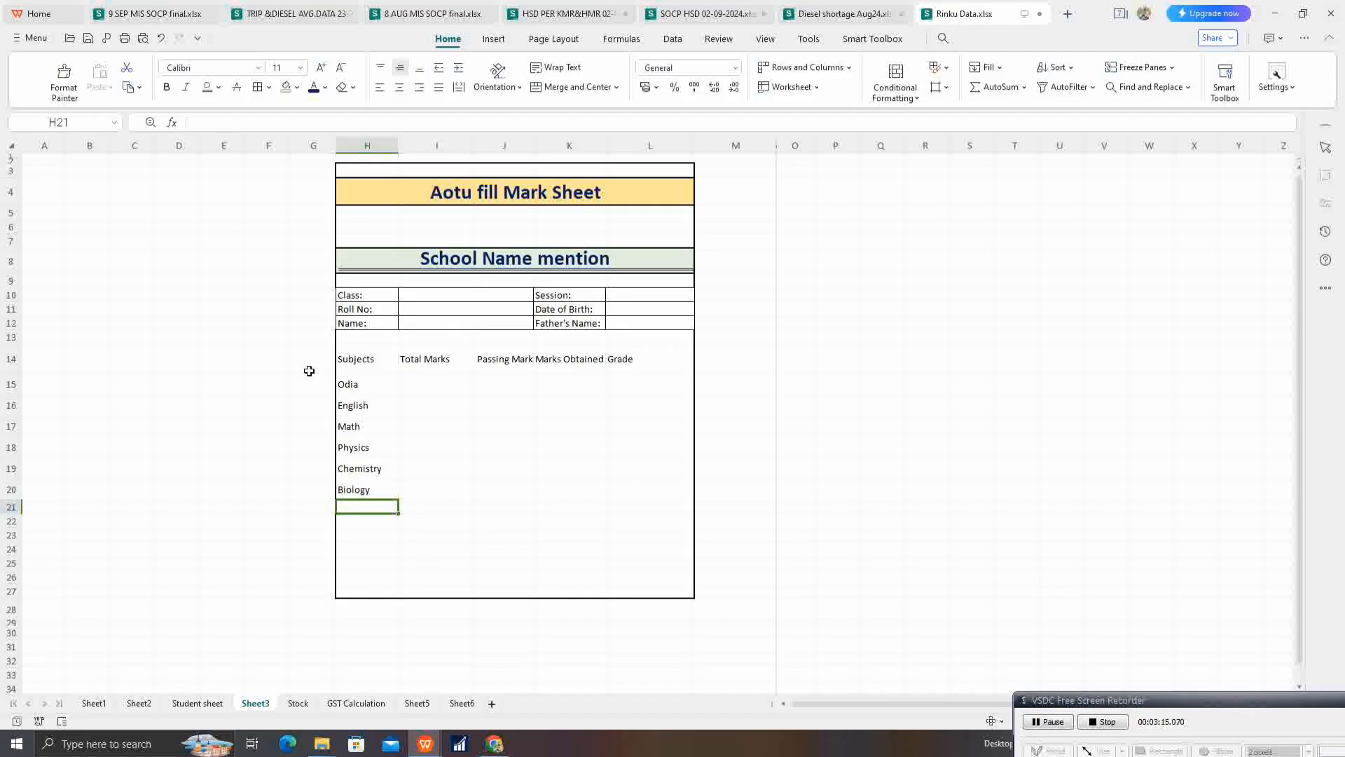
Step: Apply borders to all cells of the marks table, H14 to L20
click(348, 358)
click(436, 419)
drag(371, 359, 664, 491)
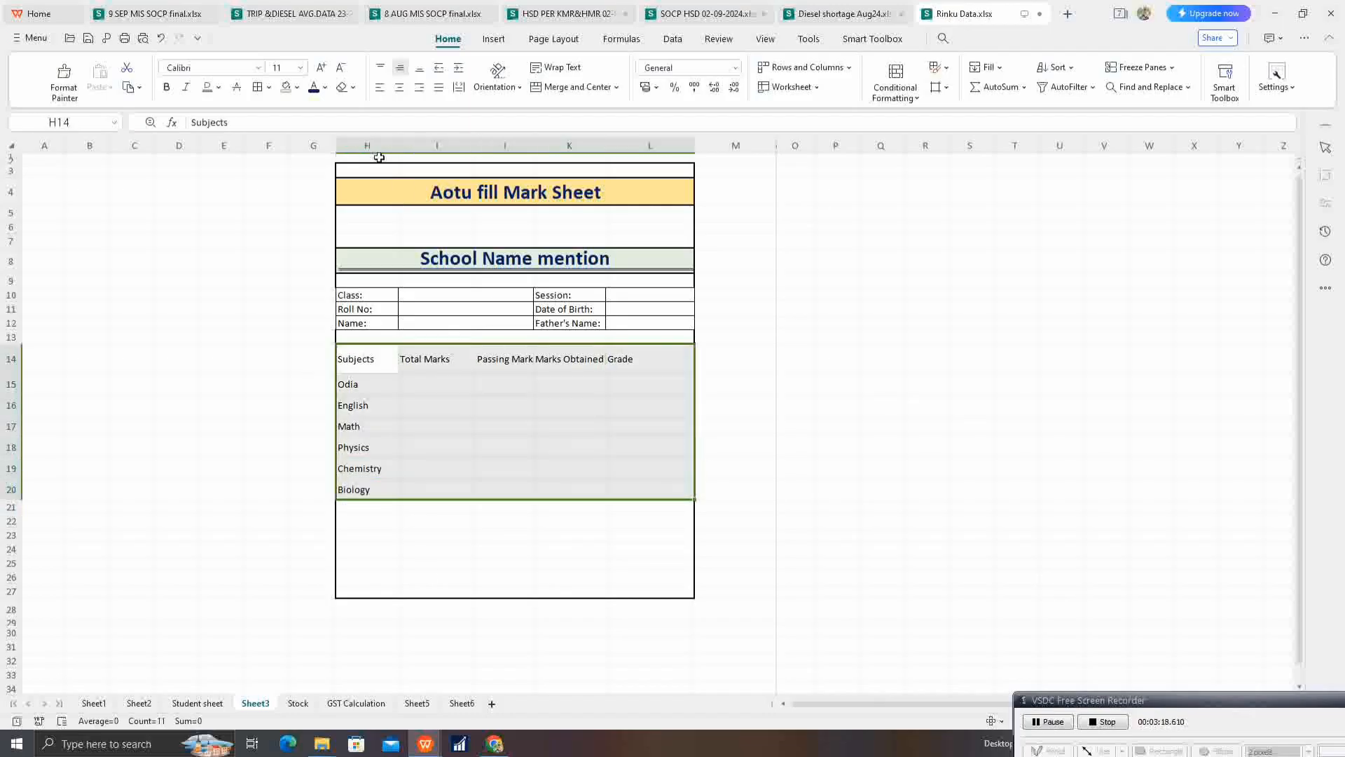
click(258, 87)
click(495, 409)
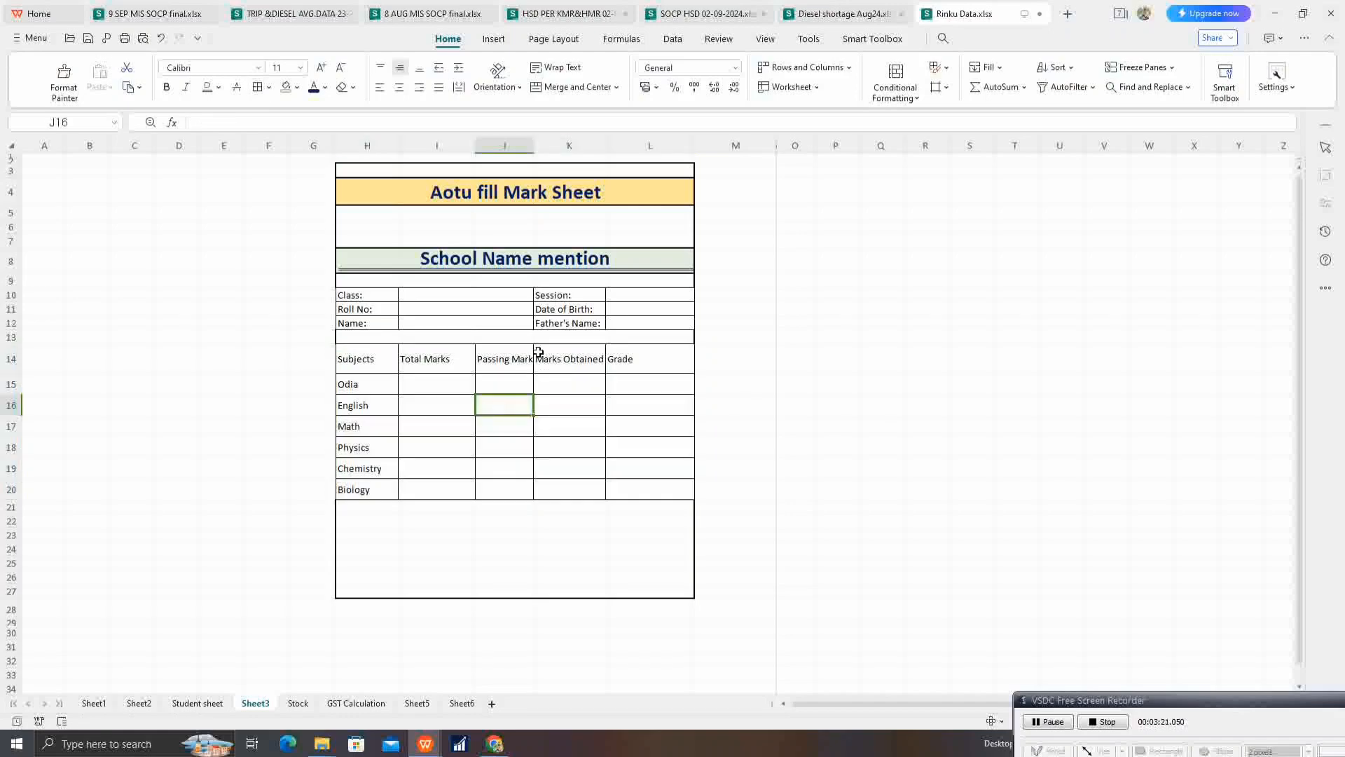
Step: Auto-fit column J to the width of its "Passing Mark" header
click(510, 363)
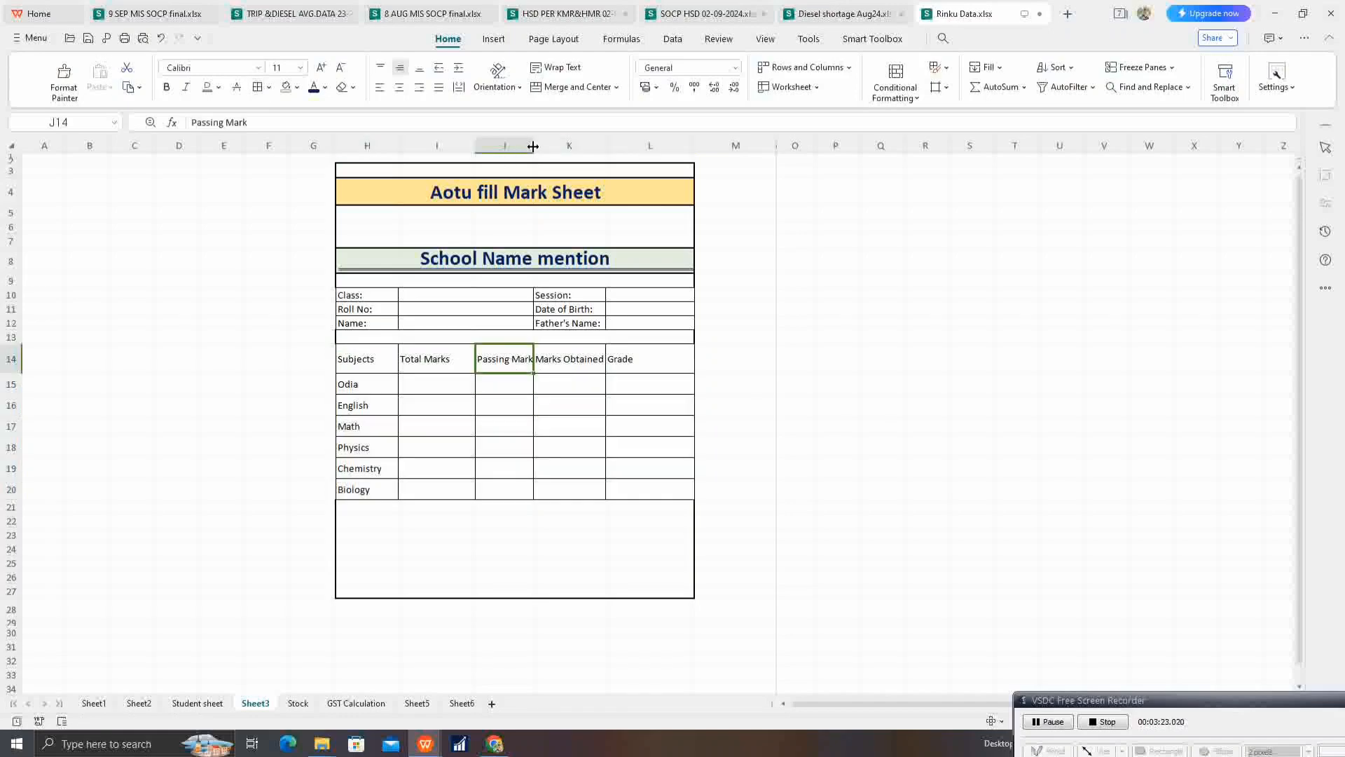
double_click(534, 146)
click(577, 384)
drag(591, 365, 621, 360)
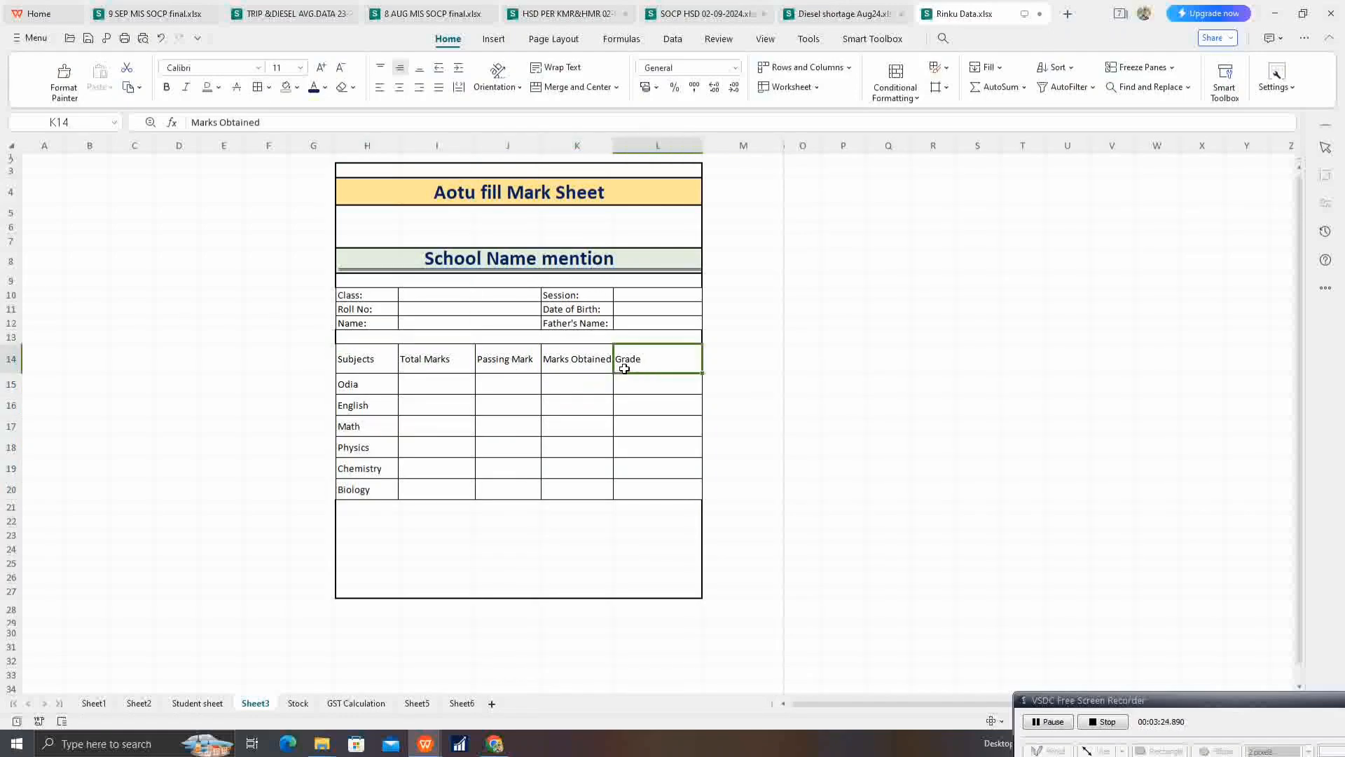
Step: Make the marks table headers in H14 to L14 bold and horizontally centred
drag(351, 356, 648, 359)
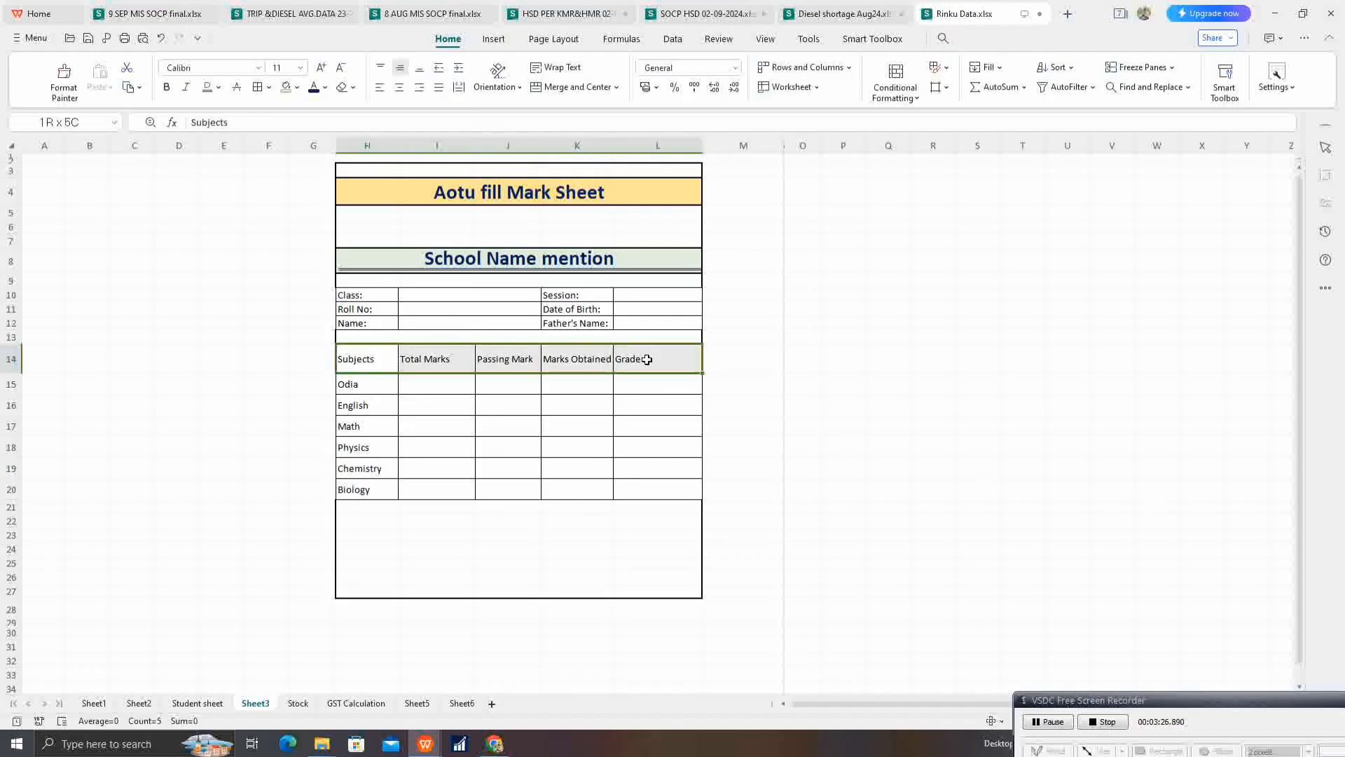
click(168, 89)
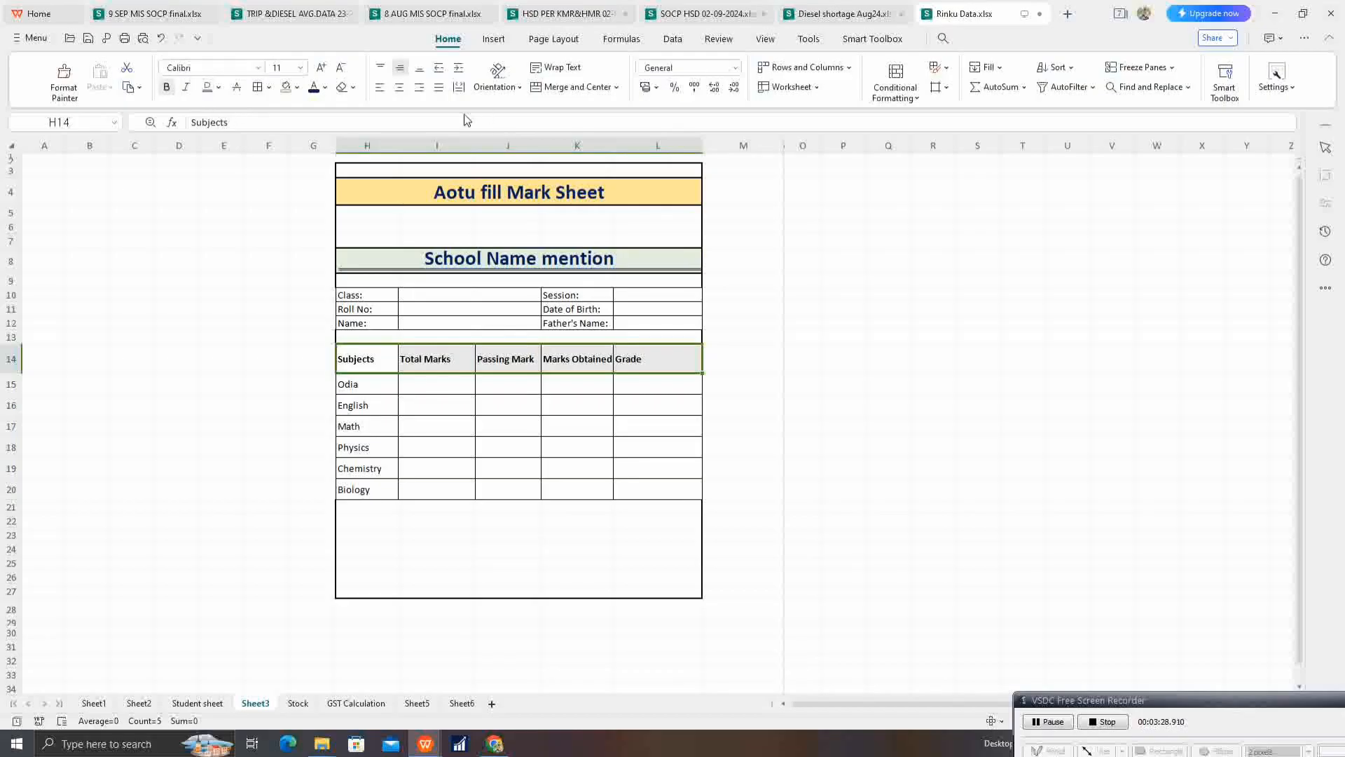
click(399, 87)
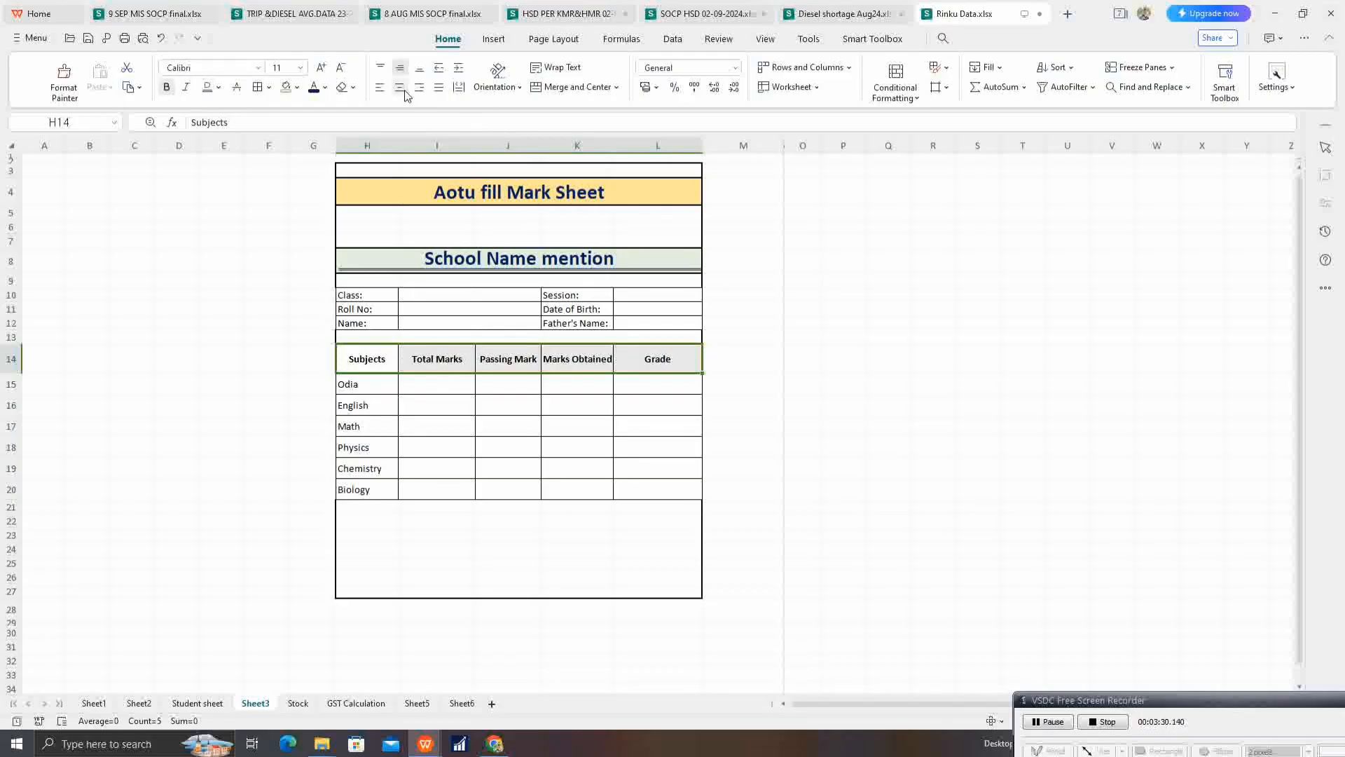
Step: Fill the marks table header row H14 to L14 with a light green theme colour
click(321, 68)
click(321, 68)
click(346, 70)
click(347, 70)
click(296, 87)
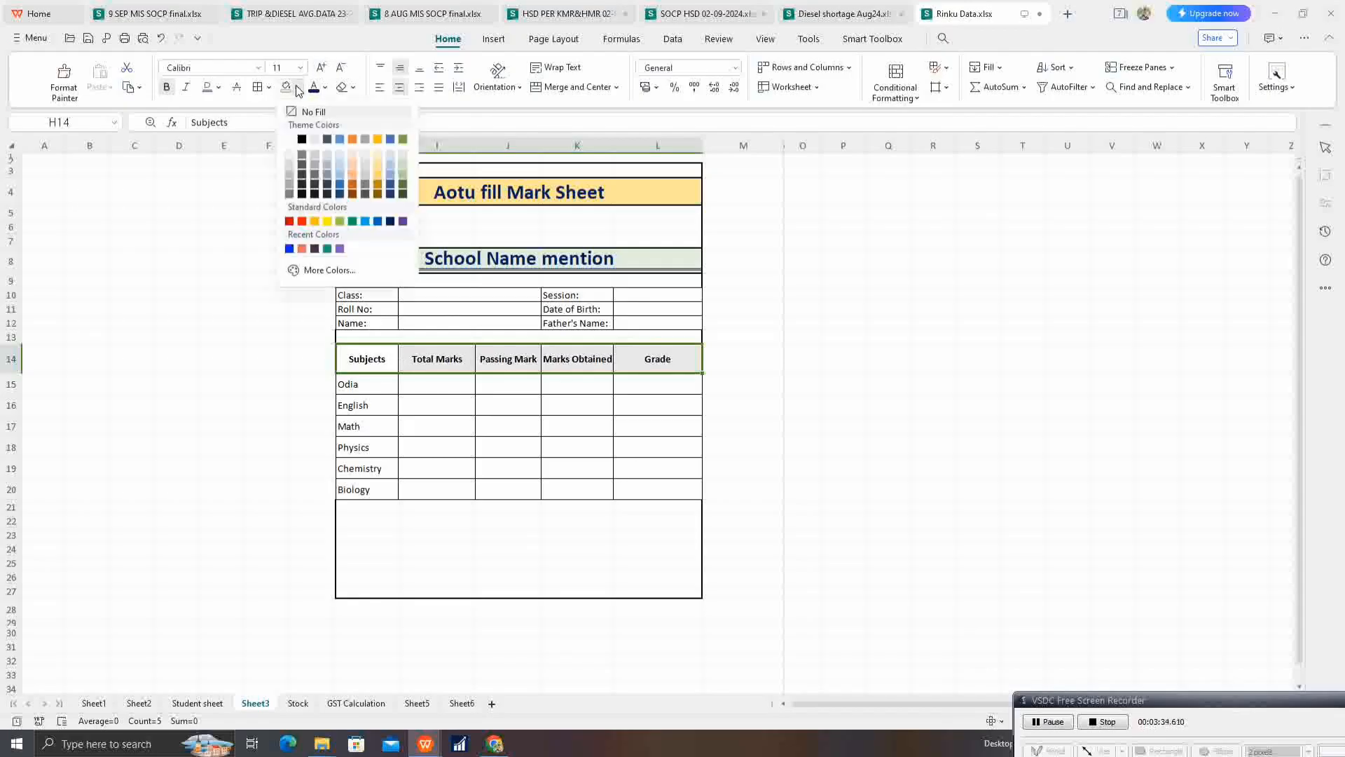
click(404, 171)
click(572, 455)
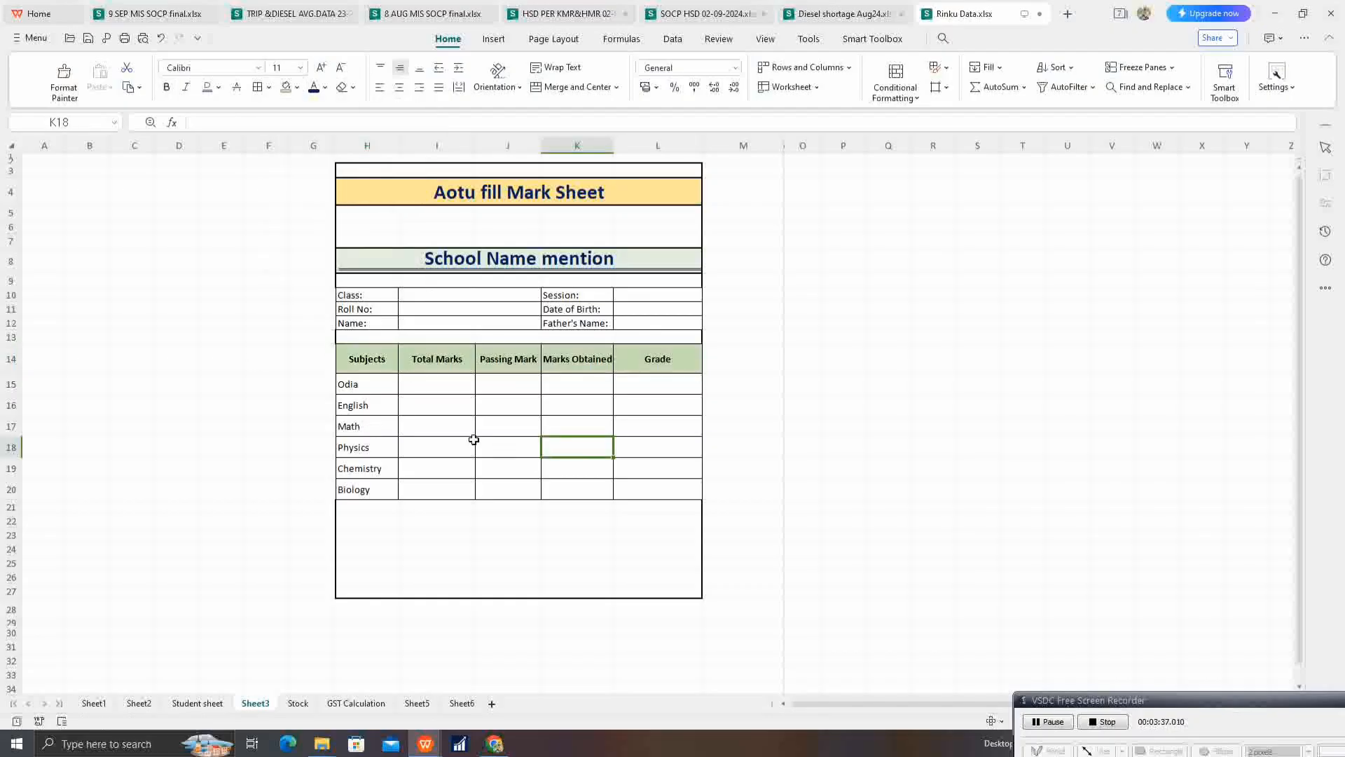
Step: Make the subject names in cells H15 to H20 bold
click(367, 386)
drag(366, 489, 366, 490)
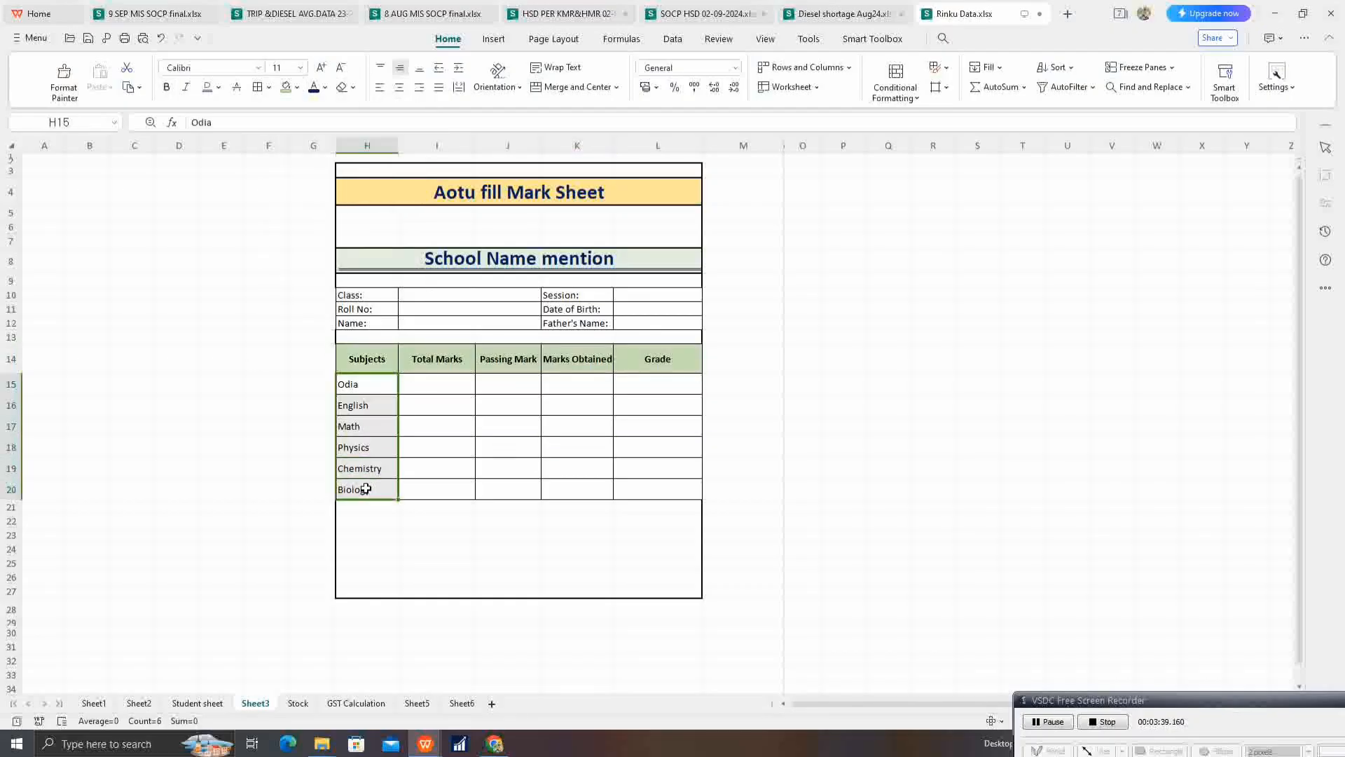
key(ctrl+b)
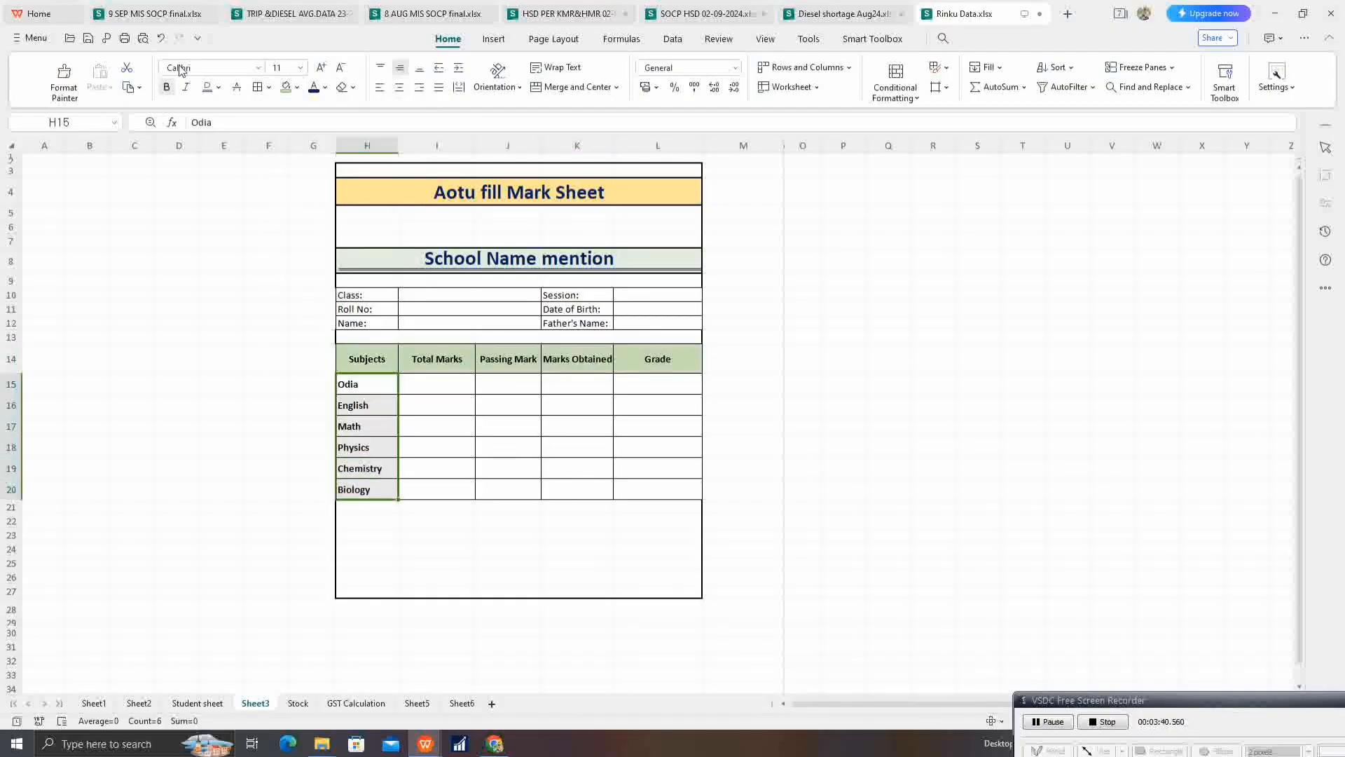
Step: Enter 100 as the total marks in I15 and fill it down through I20
click(435, 387)
text(100)
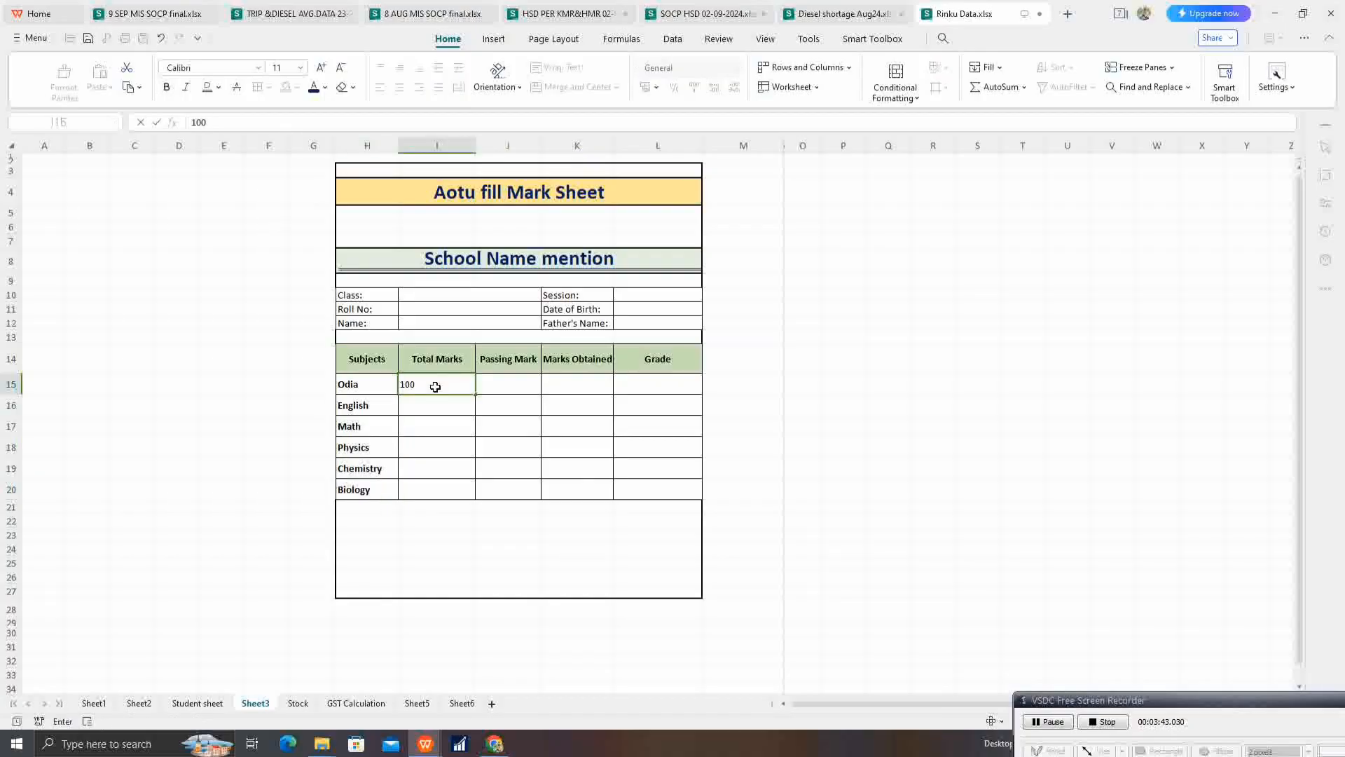
key(Return)
key(Up)
key(shift+Down)
key(shift+Down)
key(shift+Down)
key(shift+Down)
key(shift+Down)
key(shift+Down)
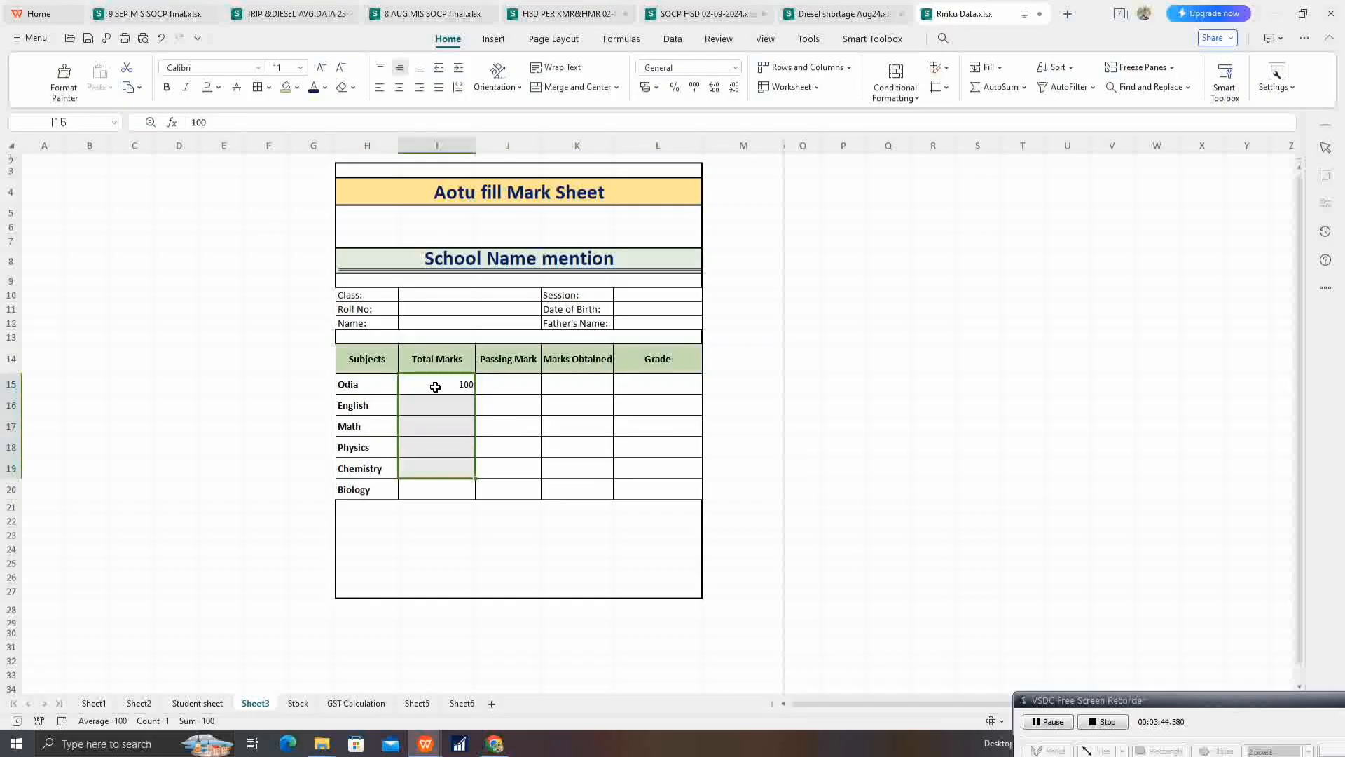
key(shift+Up)
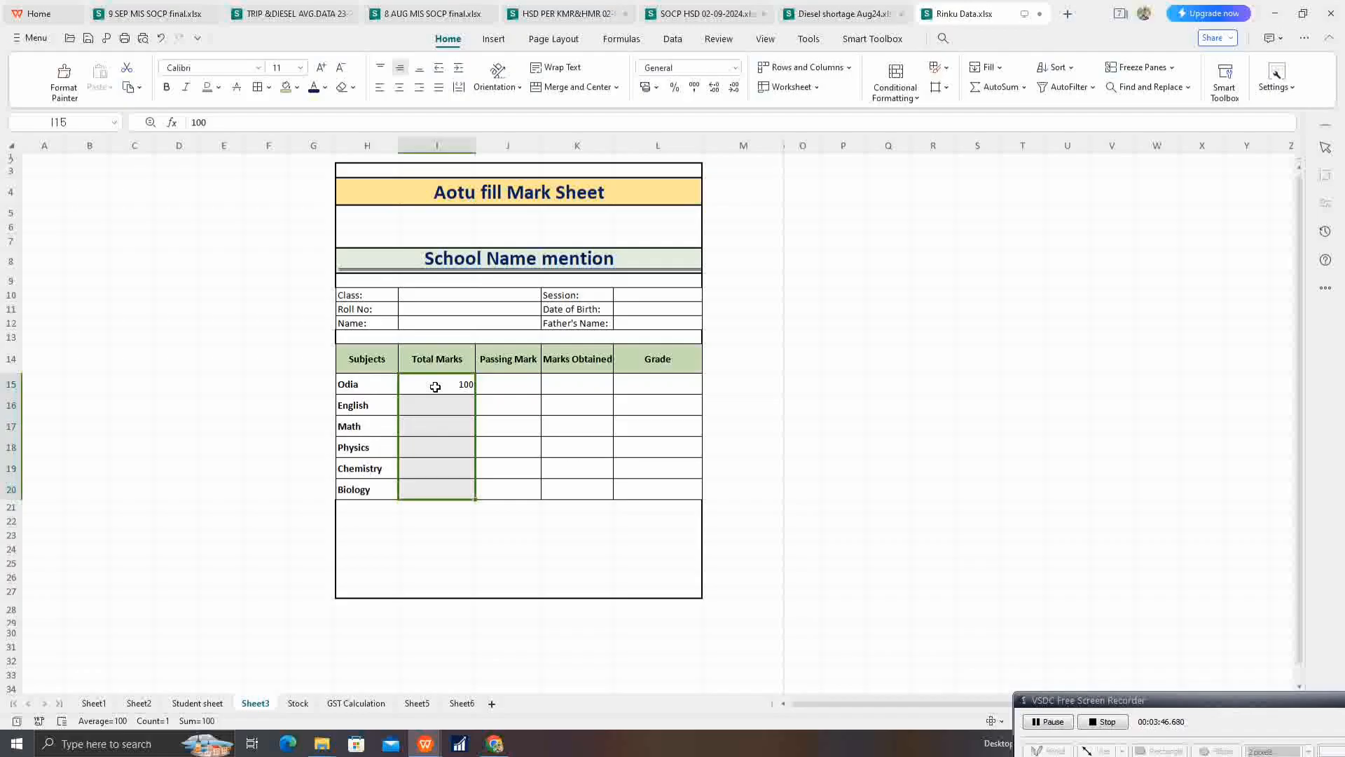
key(ctrl+d)
Step: Enter 35 as the passing mark in J15 and fill it down through J20
key(Right)
text(35)
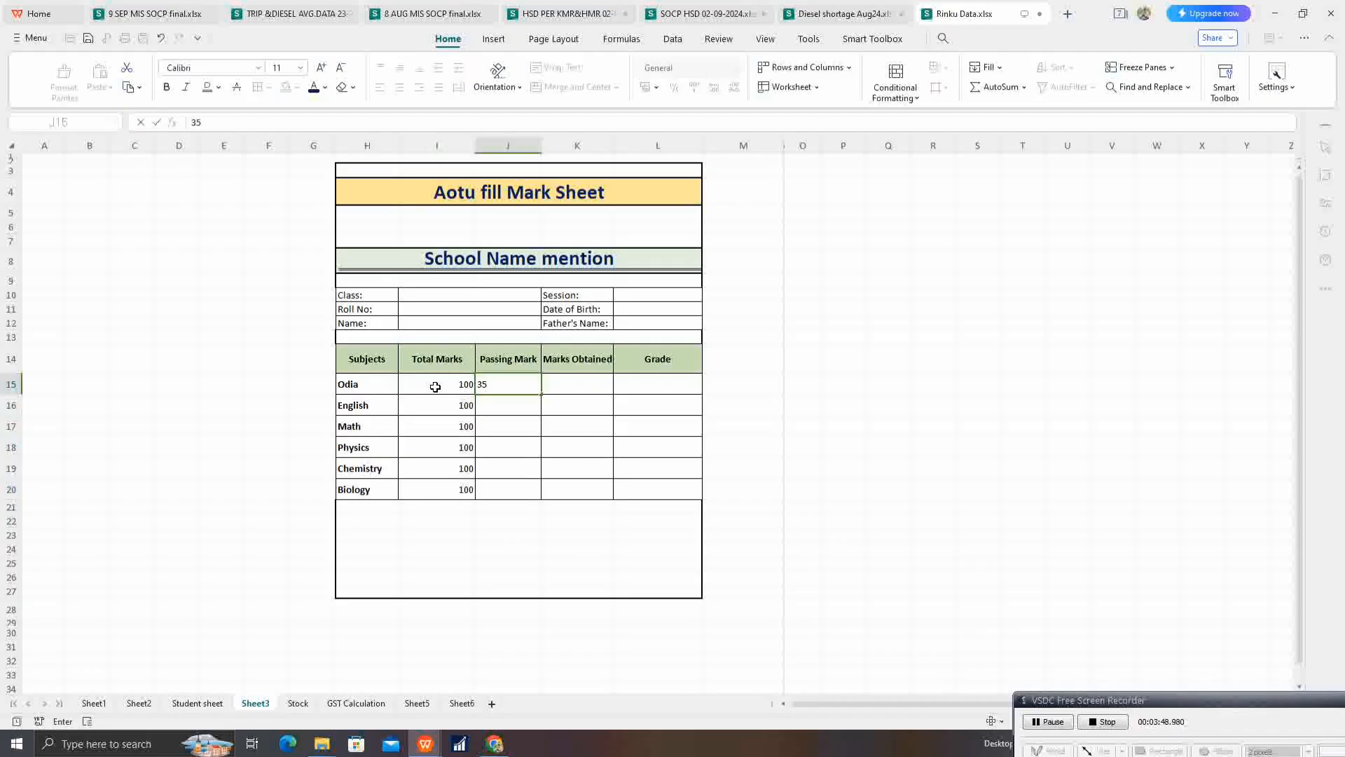
key(Right)
key(Left)
key(shift+Down)
key(shift+Down)
key(shift+Down)
key(shift+Down)
key(shift+Down)
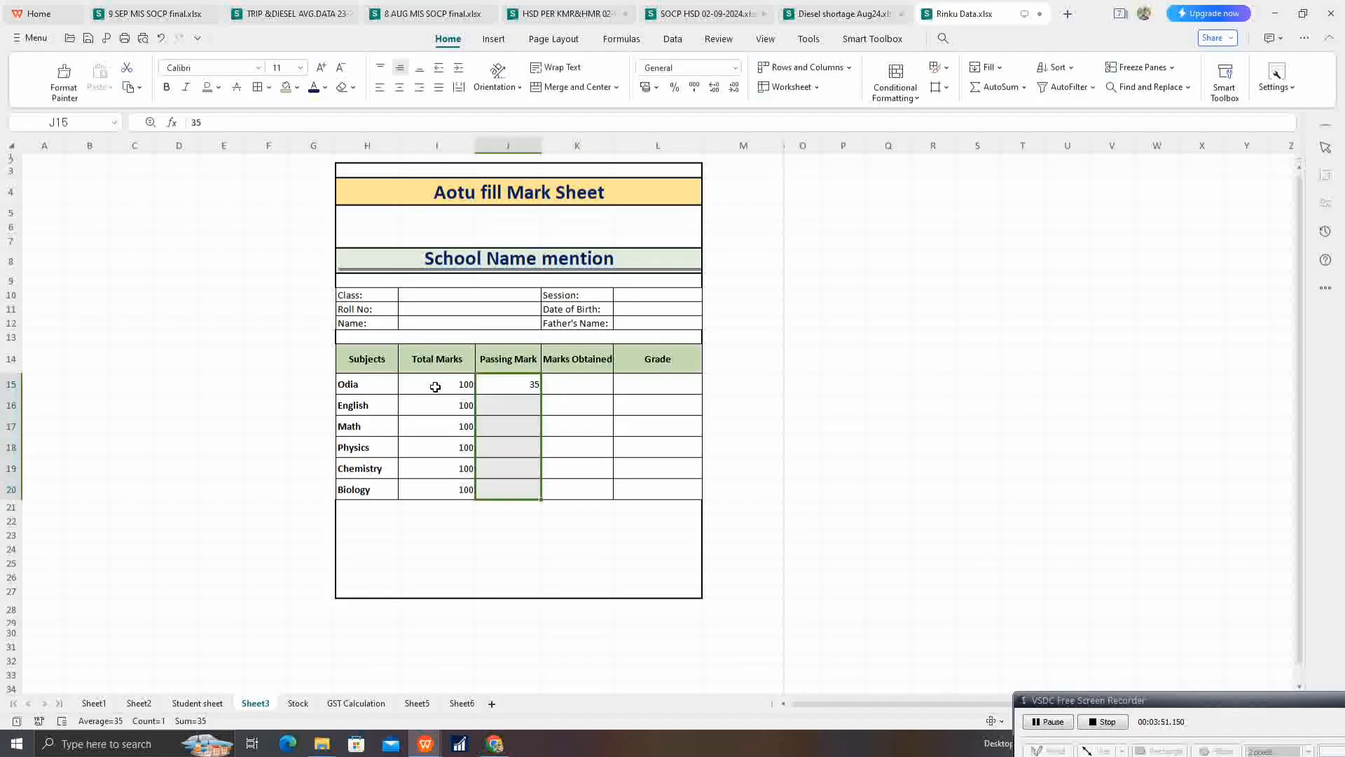
key(ctrl+d)
Step: Generate random marks obtained with =RANDBETWEEN(35,80) in K15 and fill the formula down through K20
key(Right)
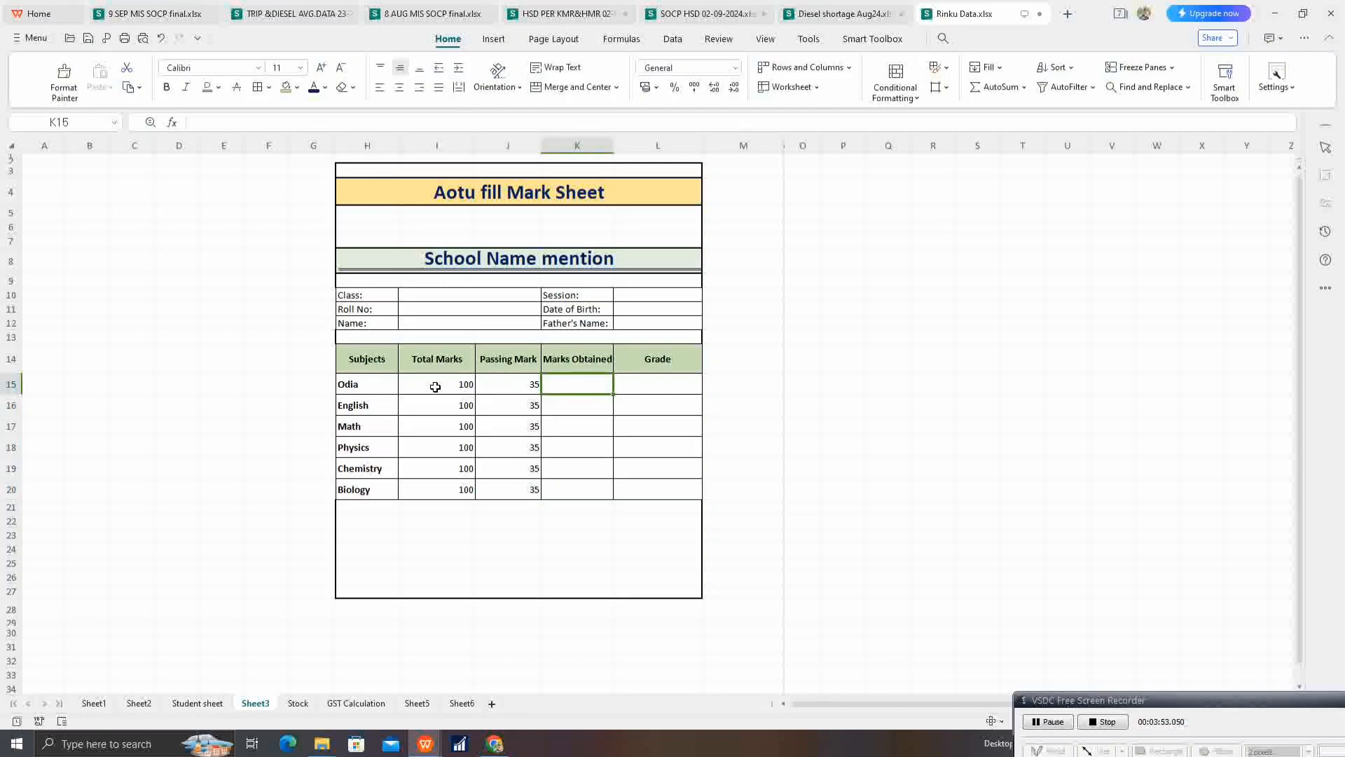
text(=rand)
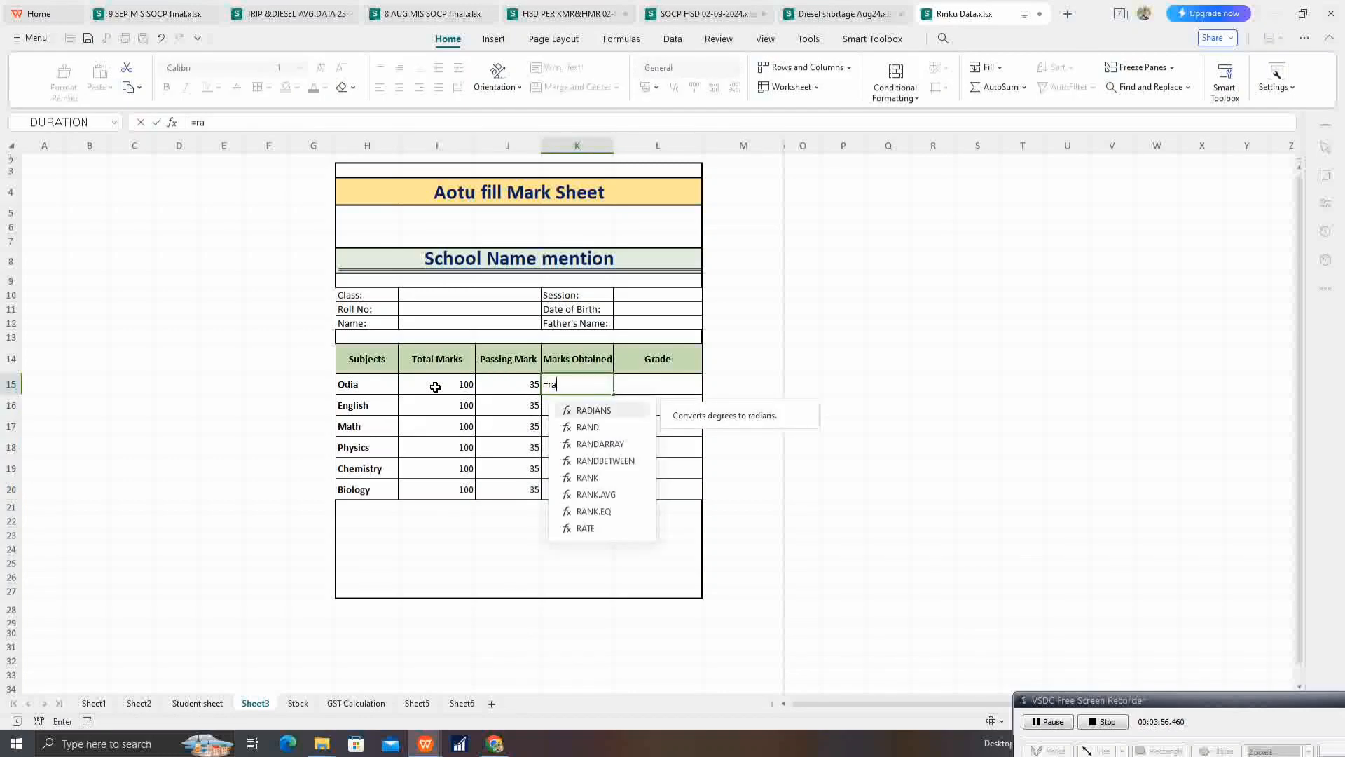
key(Down)
key(Down)
key(Tab)
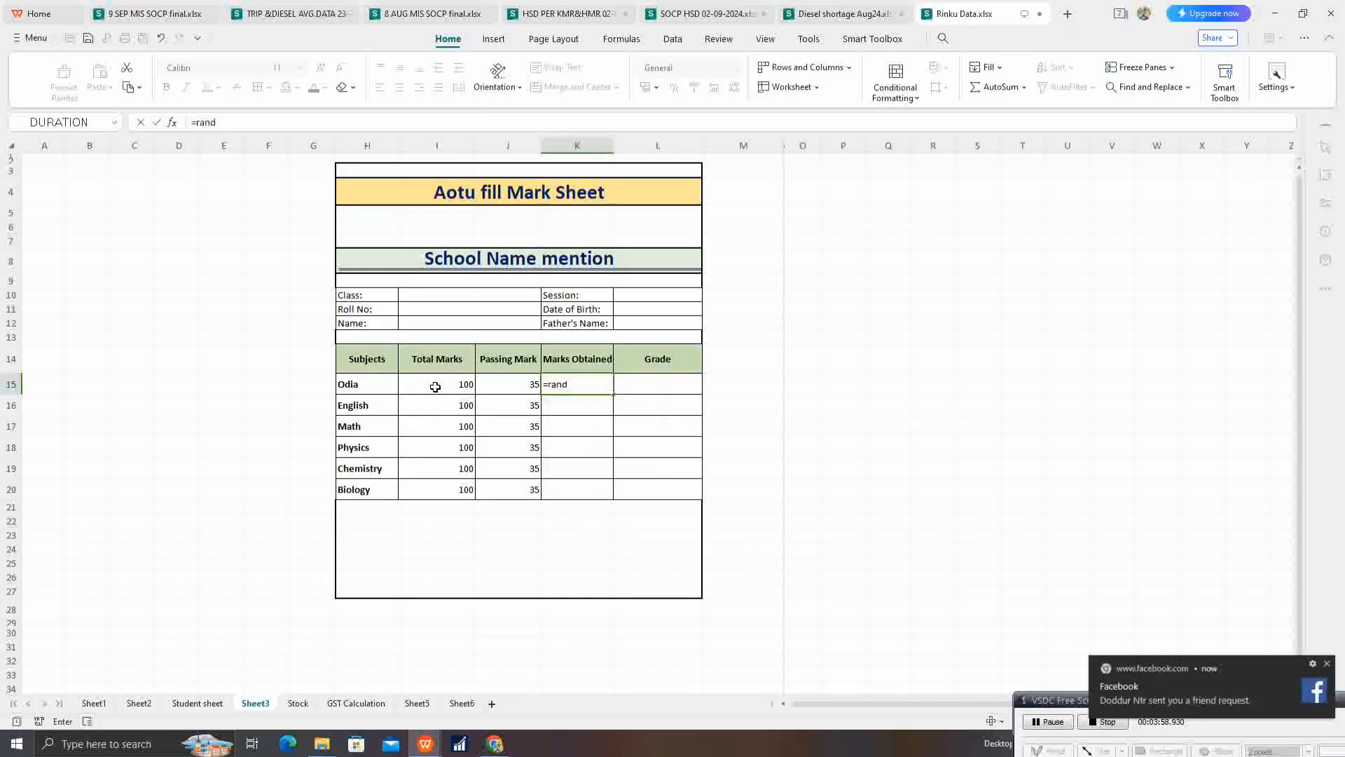
text(35)
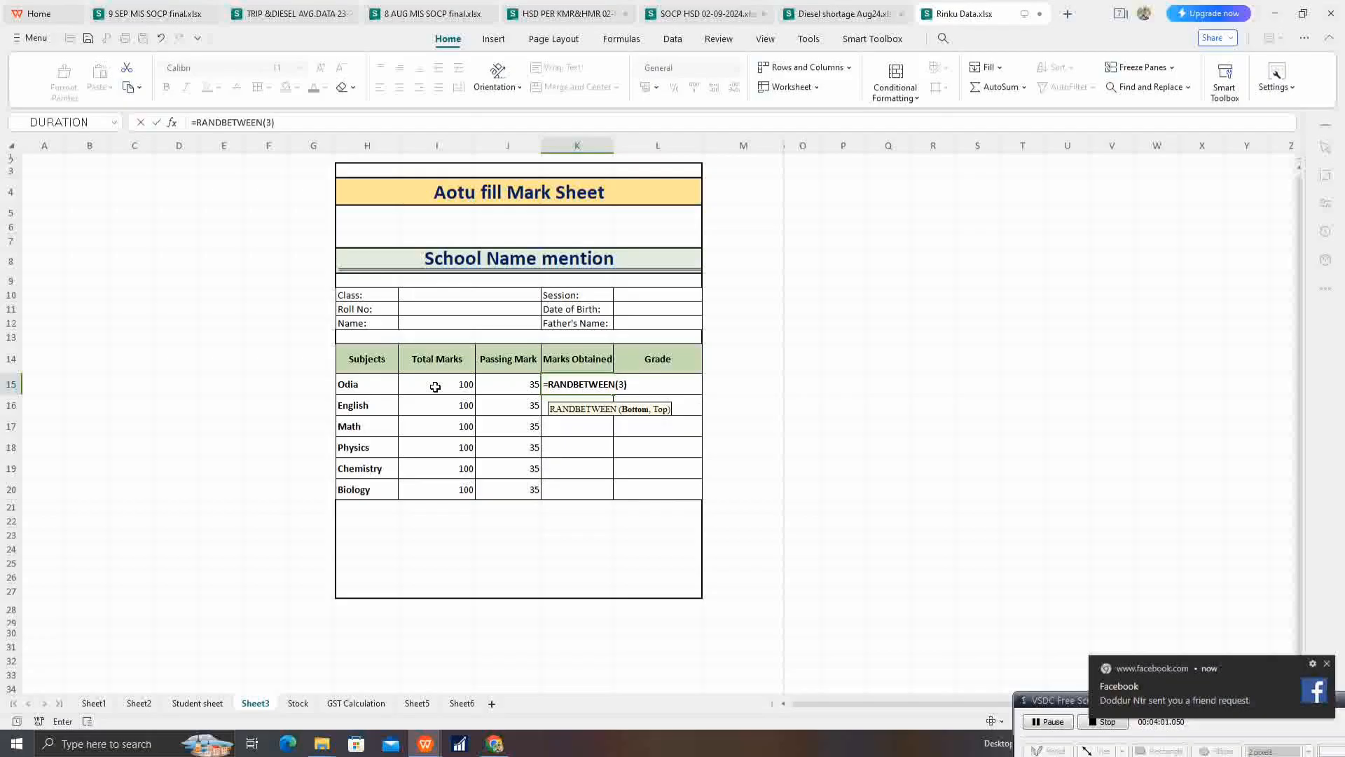
text(,80)
key(Return)
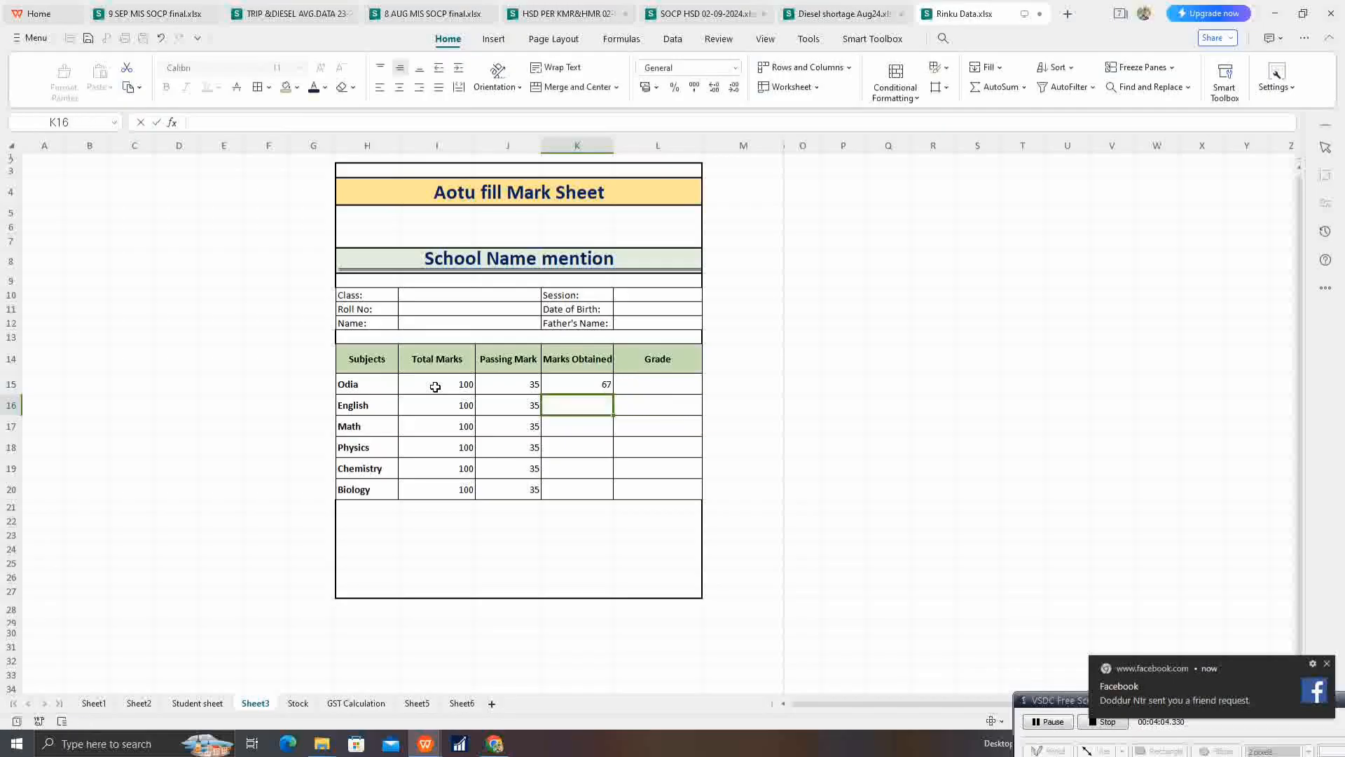
drag(586, 386, 579, 485)
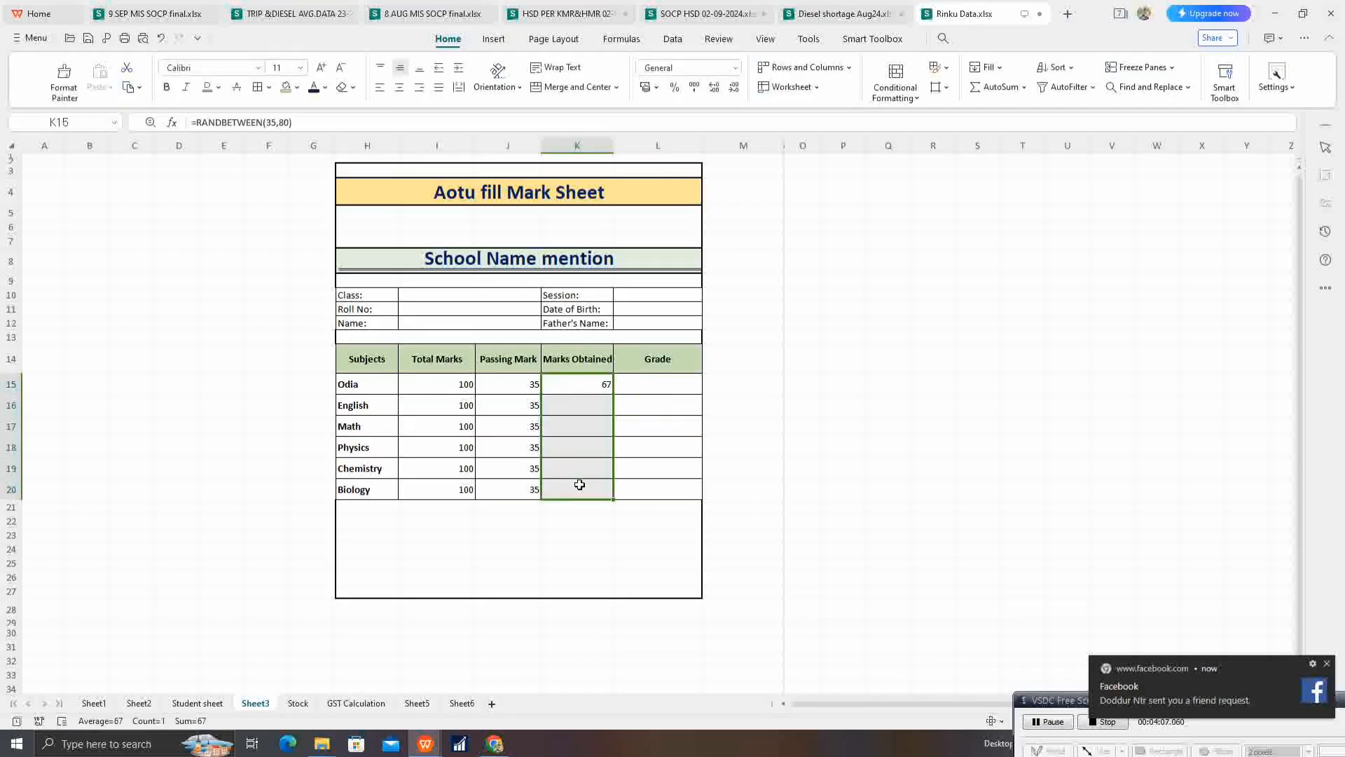
key(ctrl+d)
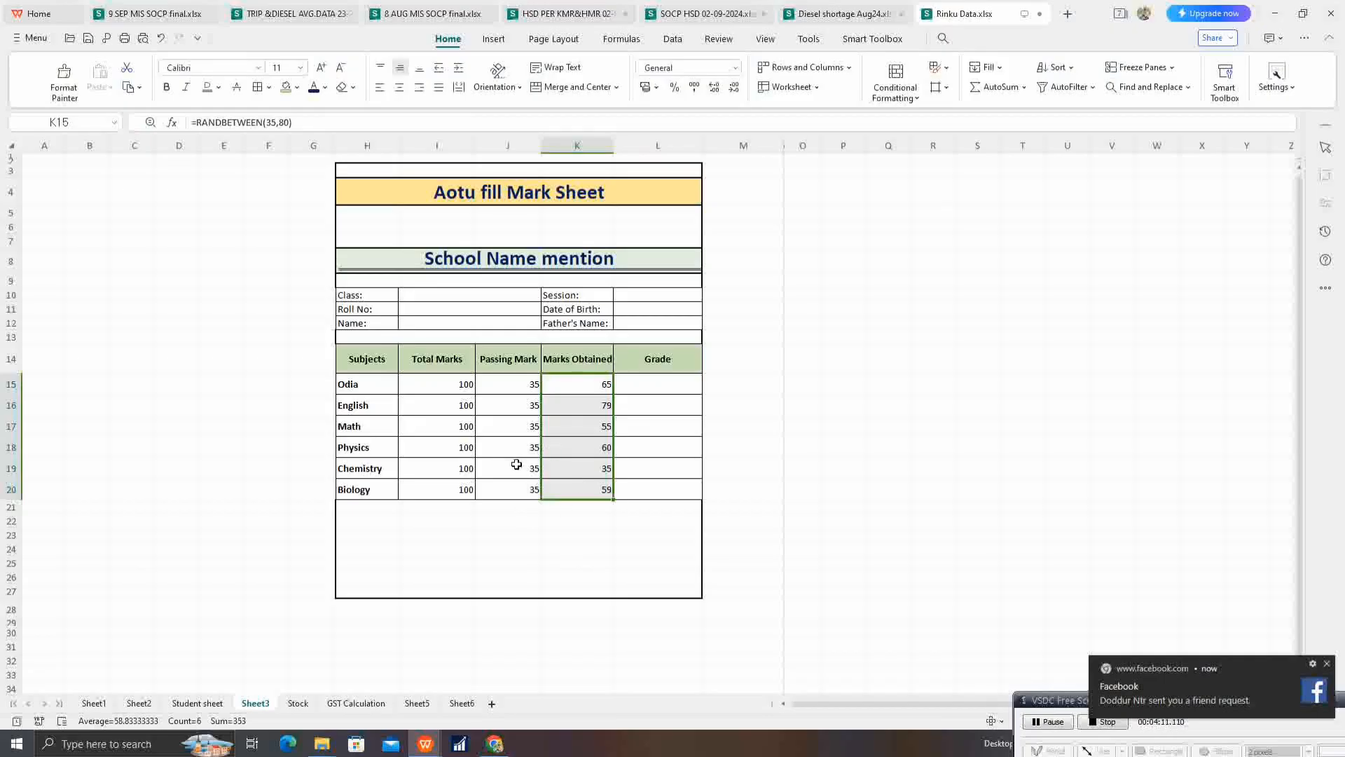
click(683, 459)
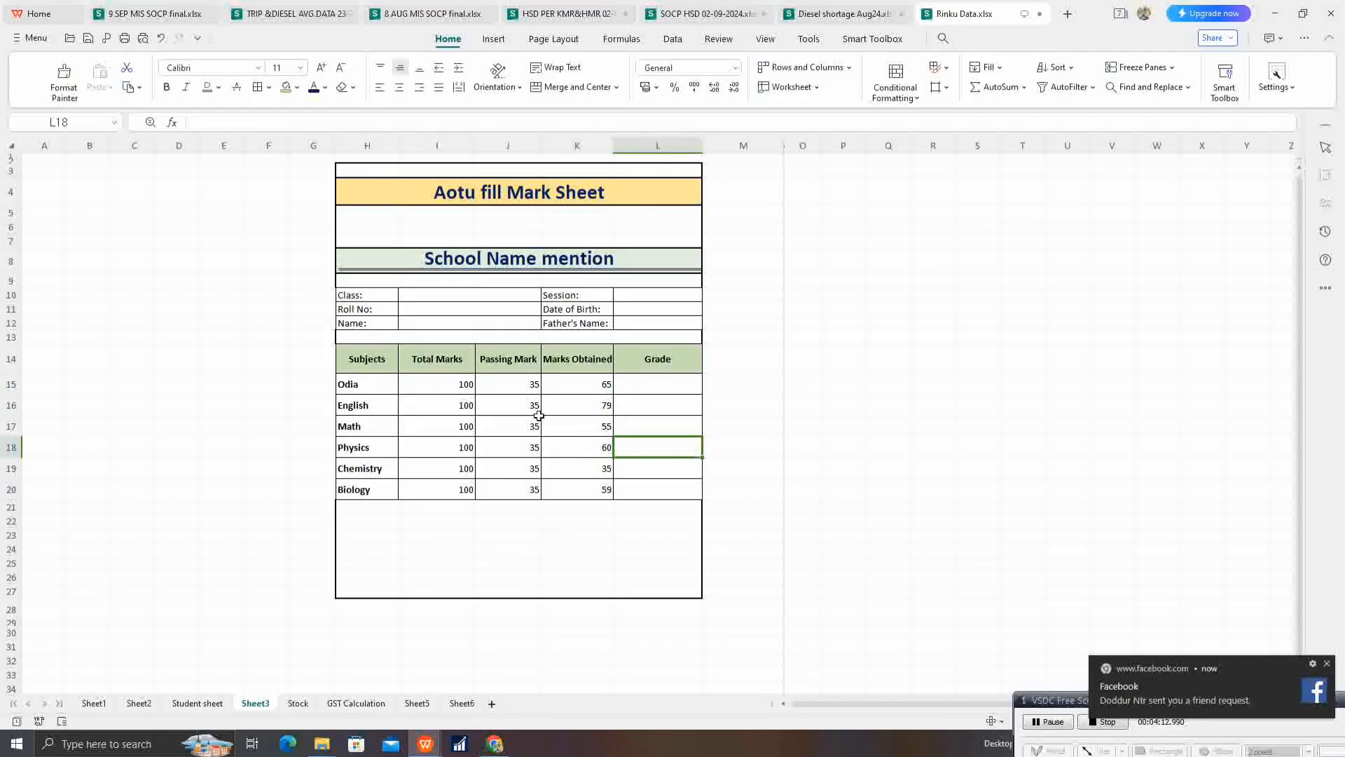
Step: Centre the contents of cells I15 to L20 horizontally
drag(463, 387, 627, 486)
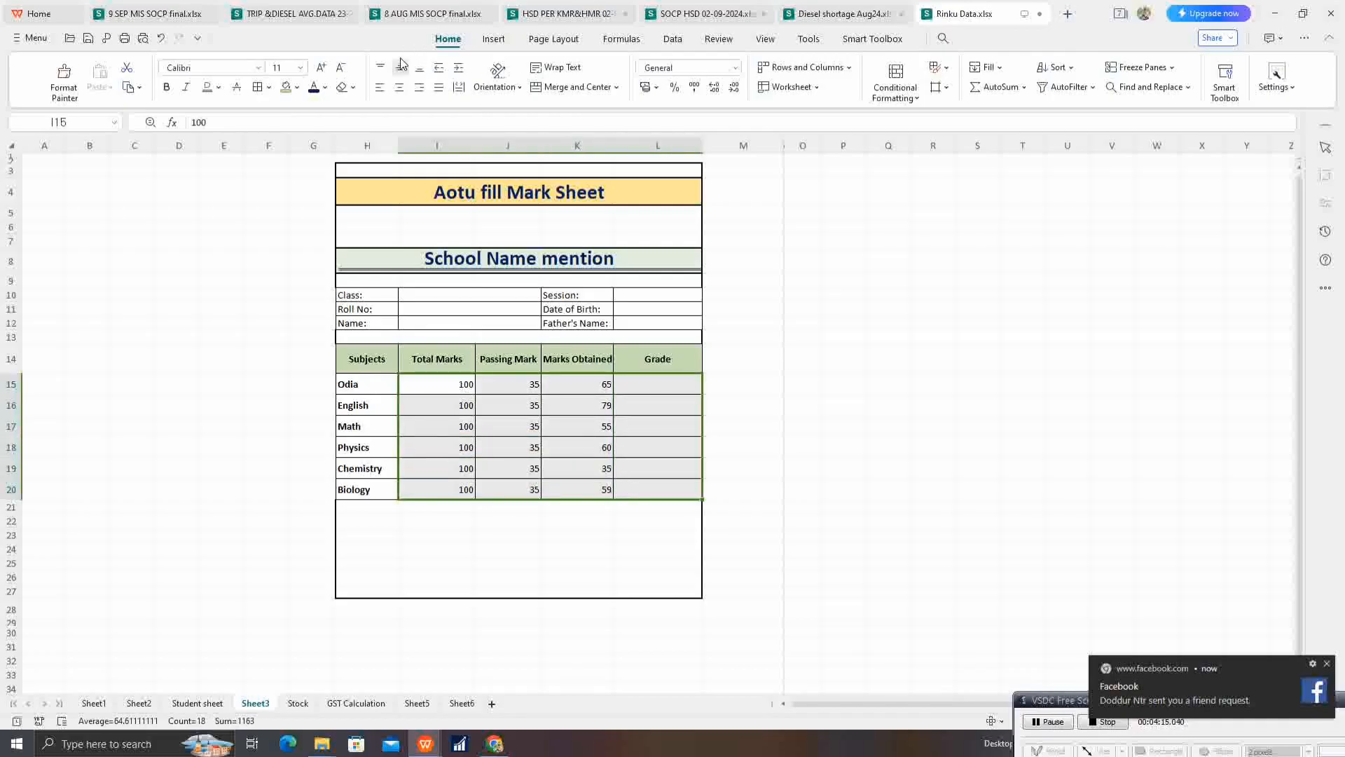
click(399, 86)
click(517, 534)
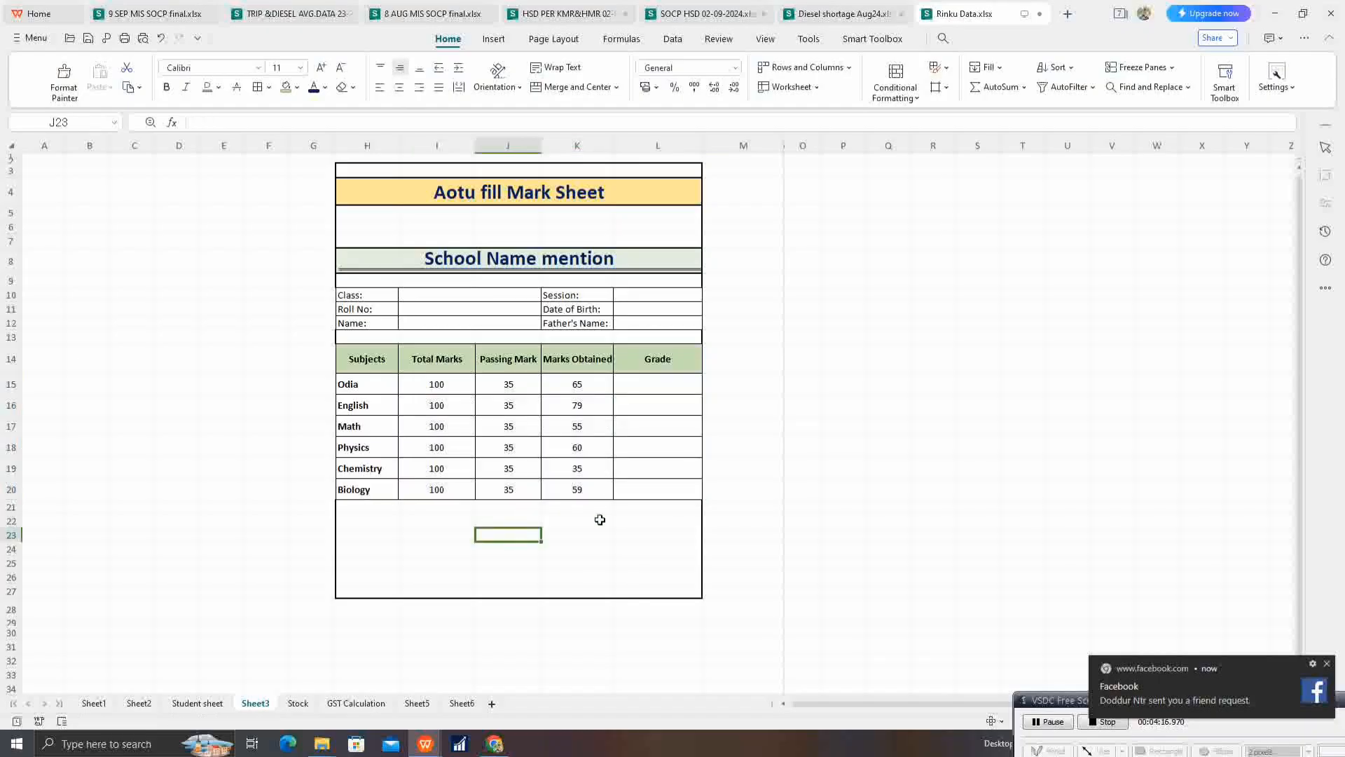
click(649, 388)
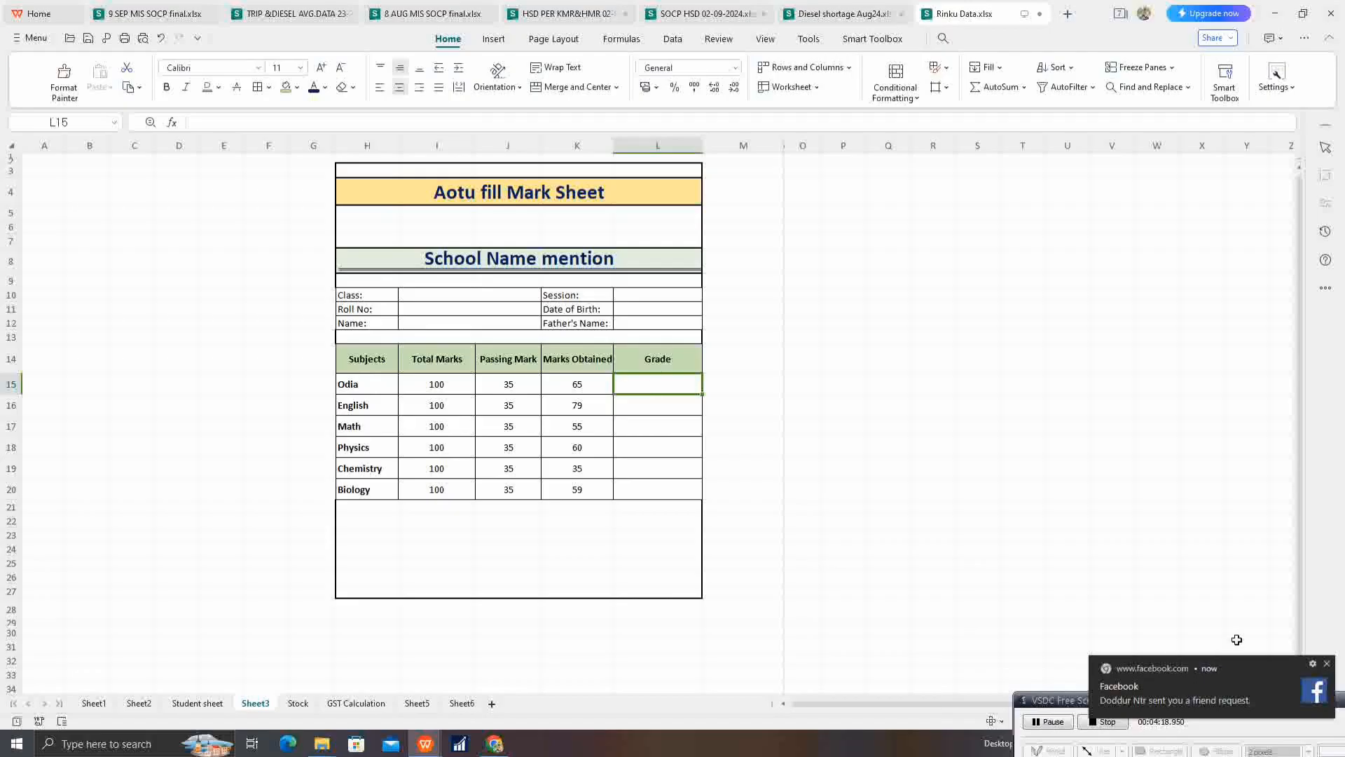
click(1327, 663)
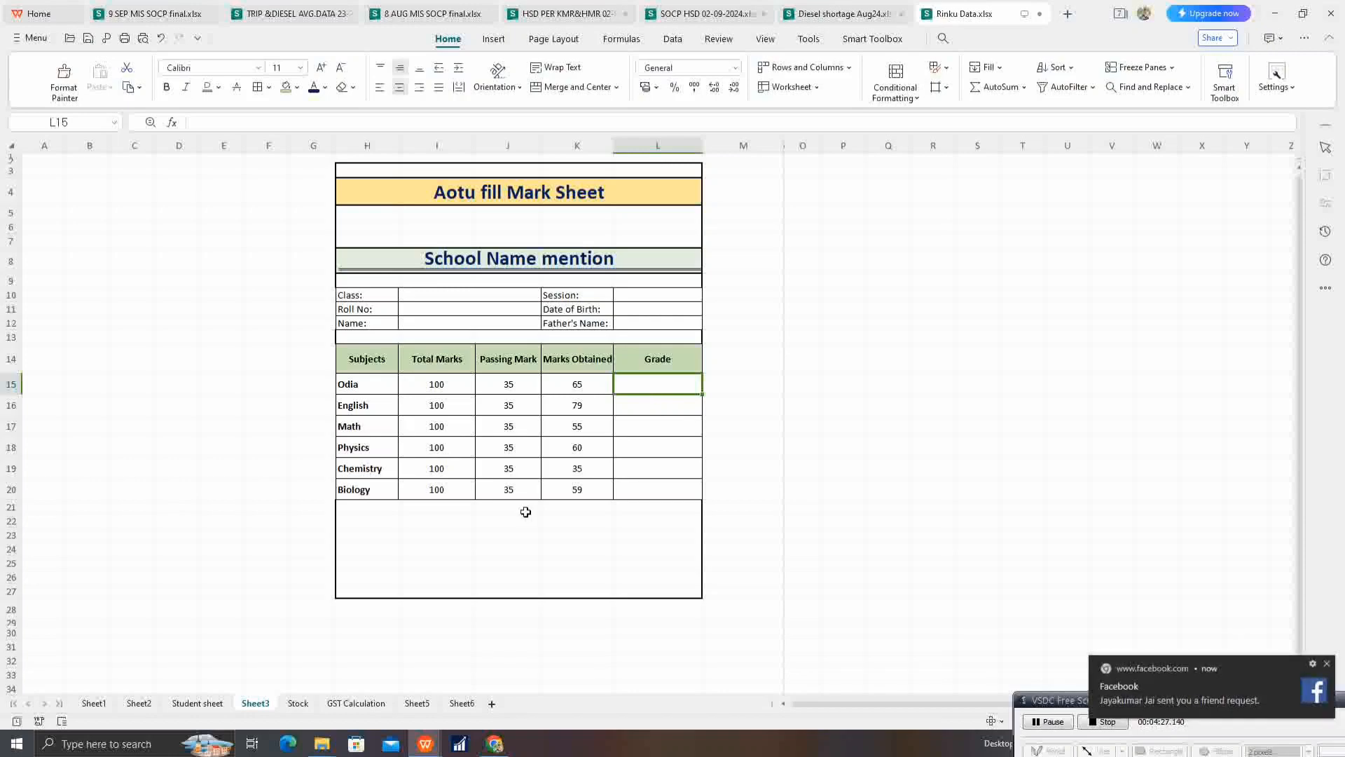
Step: Enter the summary labels Total Mark:, Passing Marks and Result: in cells H23 to H25
click(371, 536)
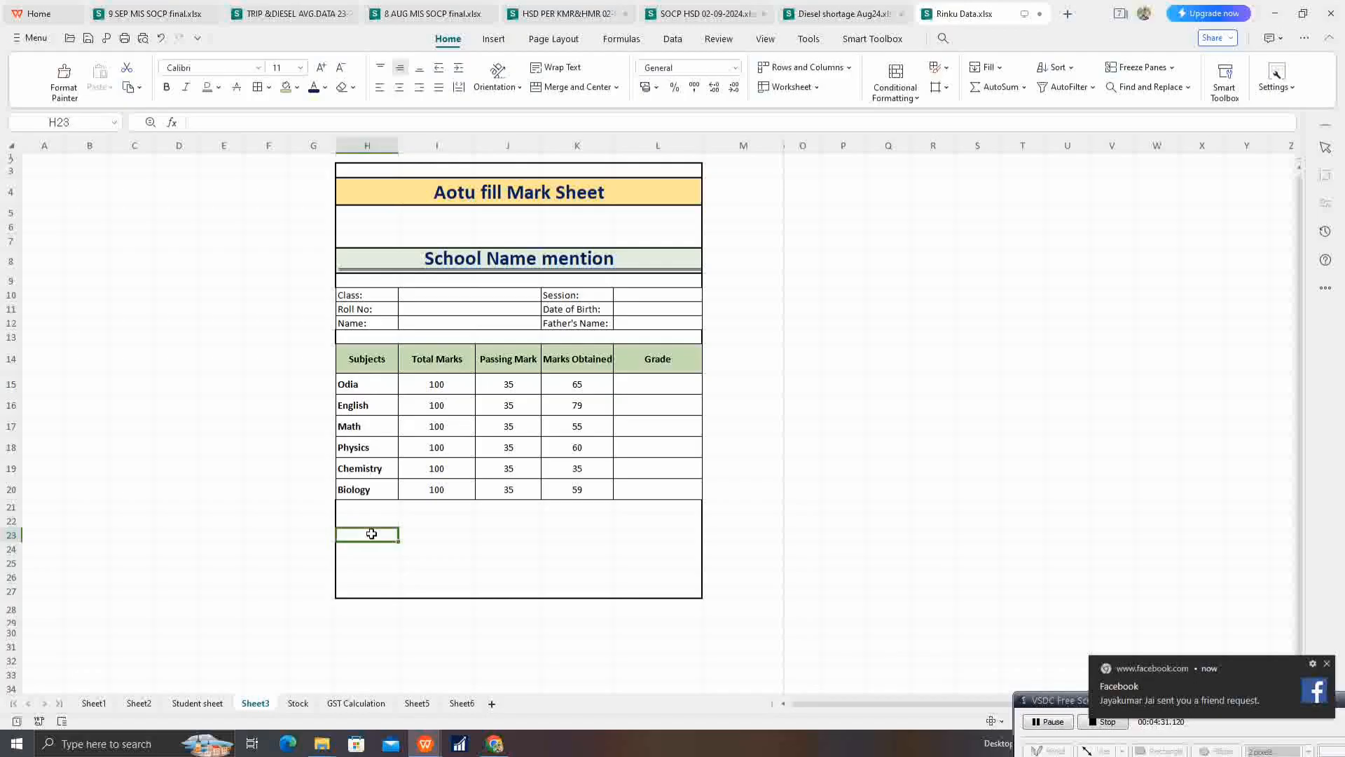
text(Total)
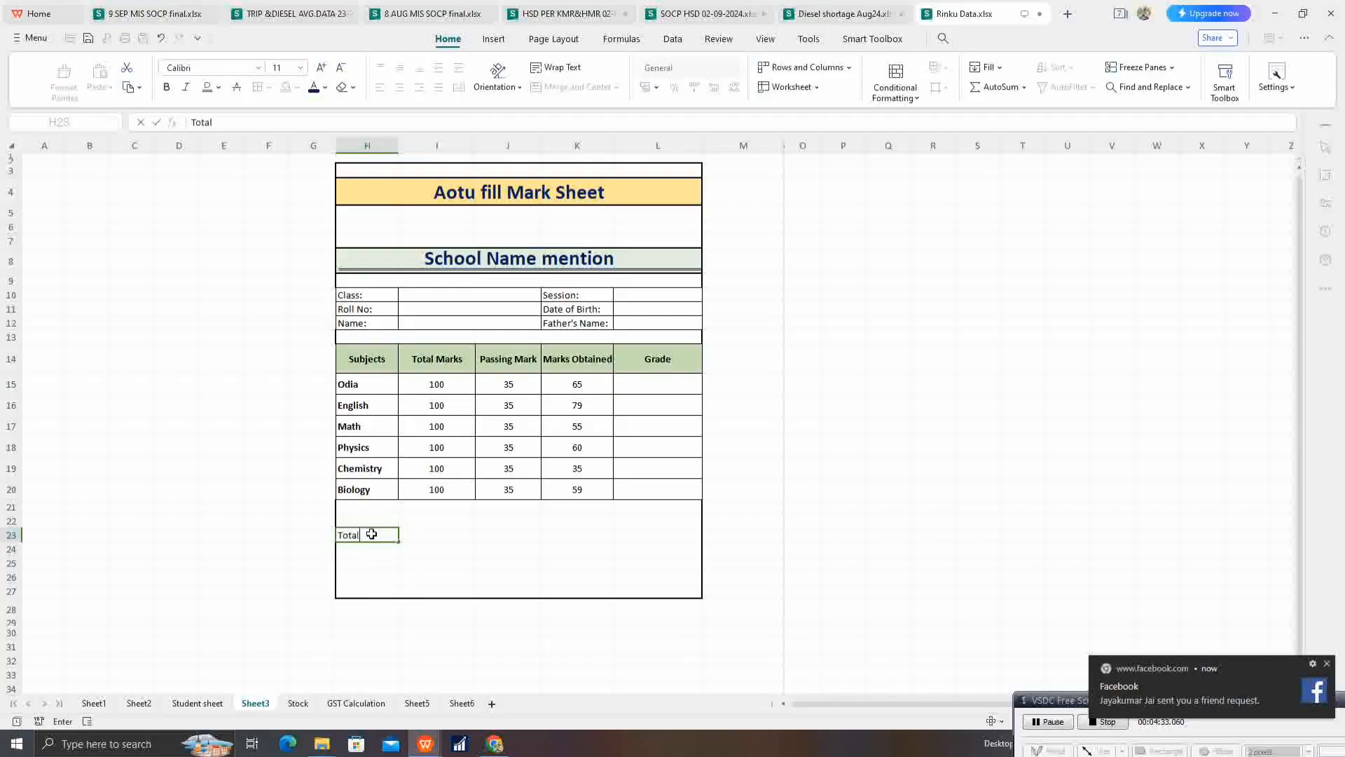
text( Mark:)
key(Return)
text(Pass)
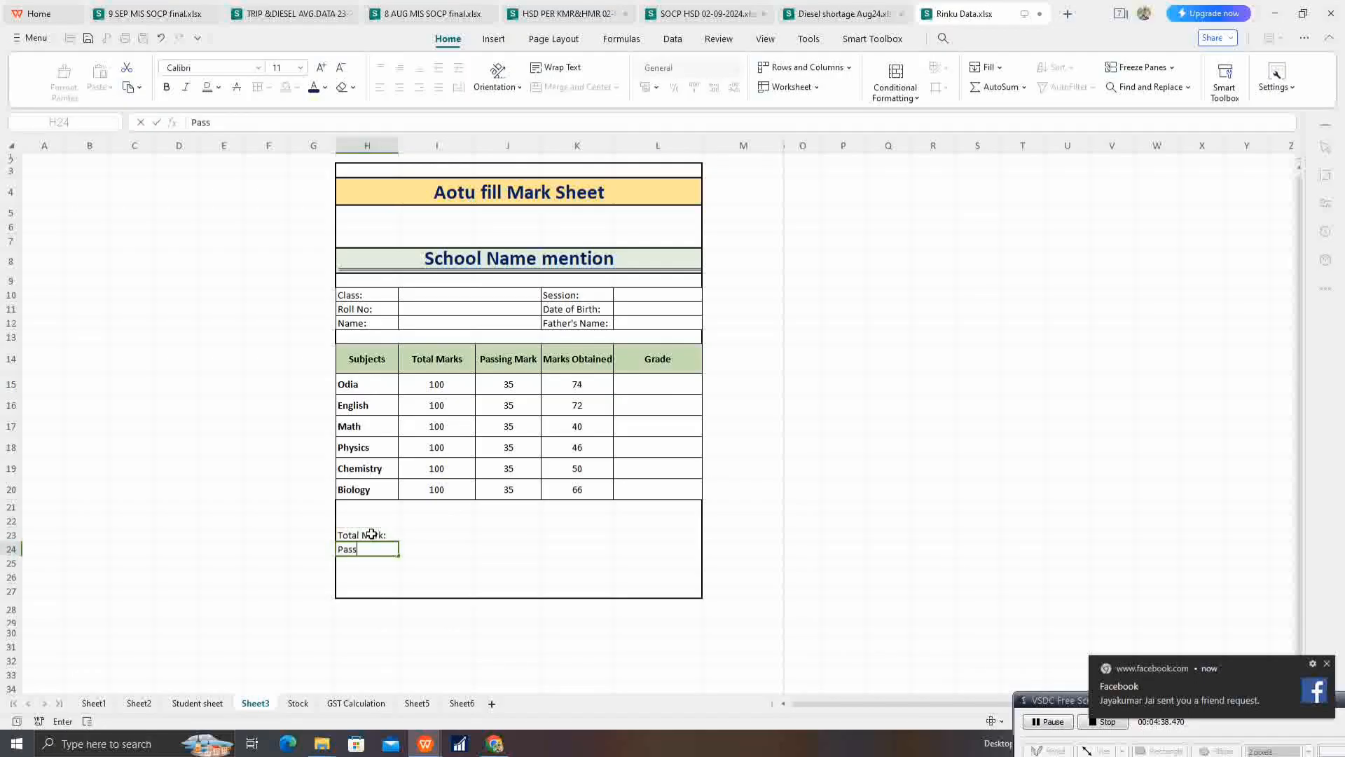
text(ing Marks)
key(Return)
text(Result)
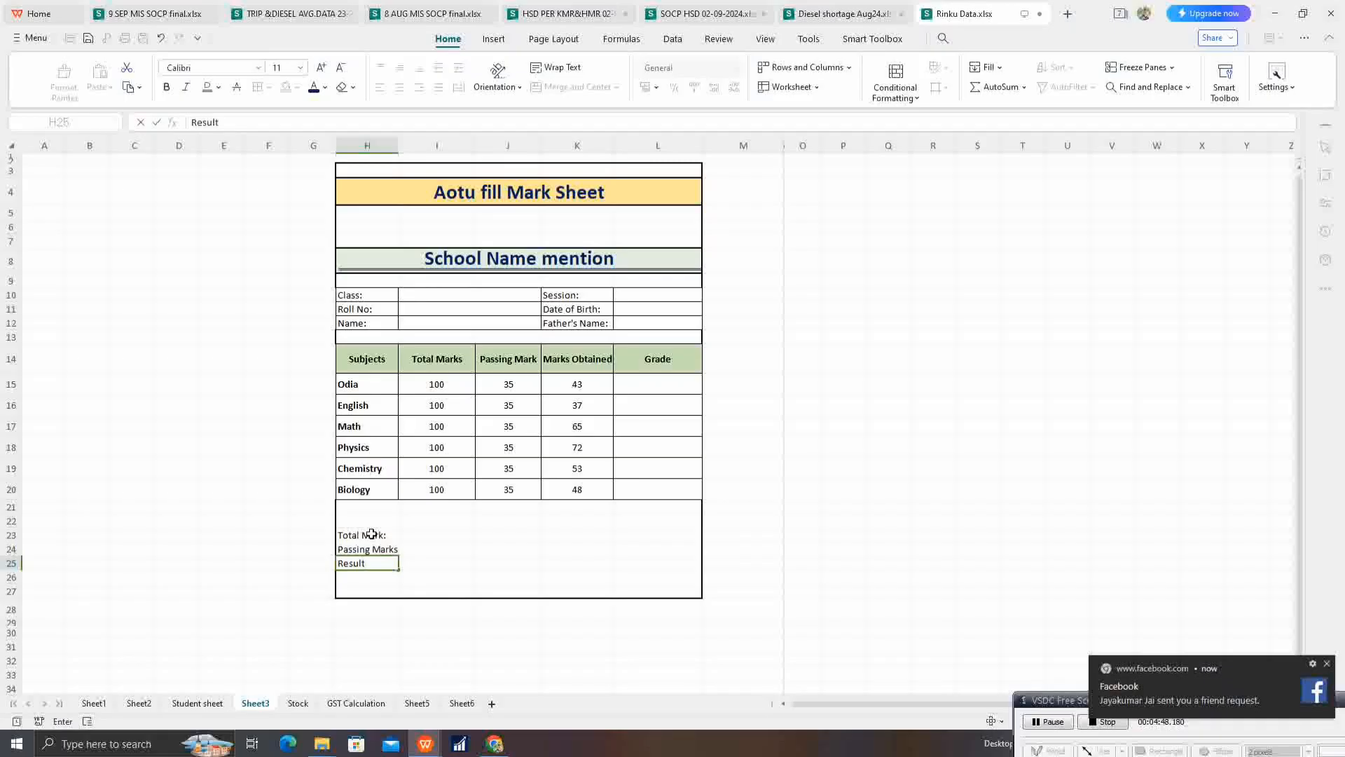
text(:)
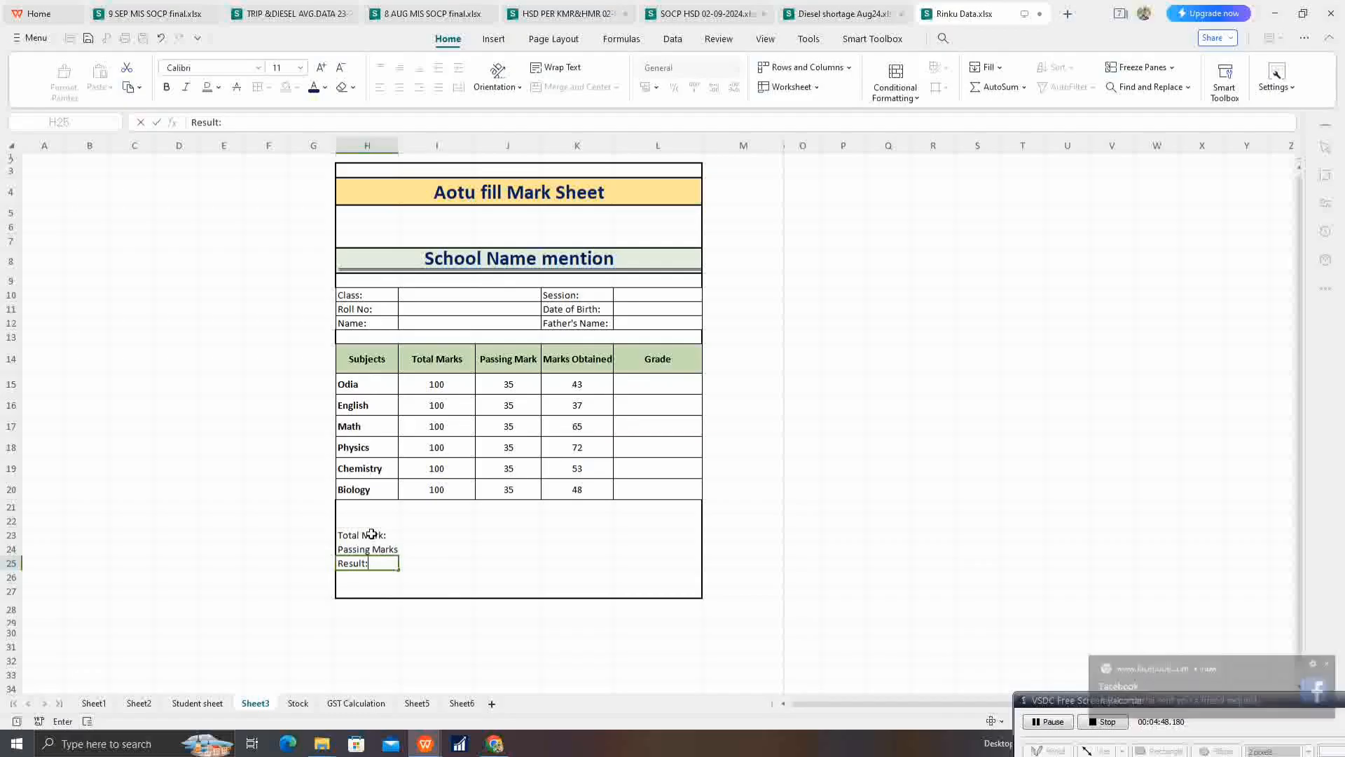
Step: Enter the label Obtained Marks in K23, on the same row as the Total Mark: label
key(Right)
key(Up)
key(Right)
key(Right)
key(Up)
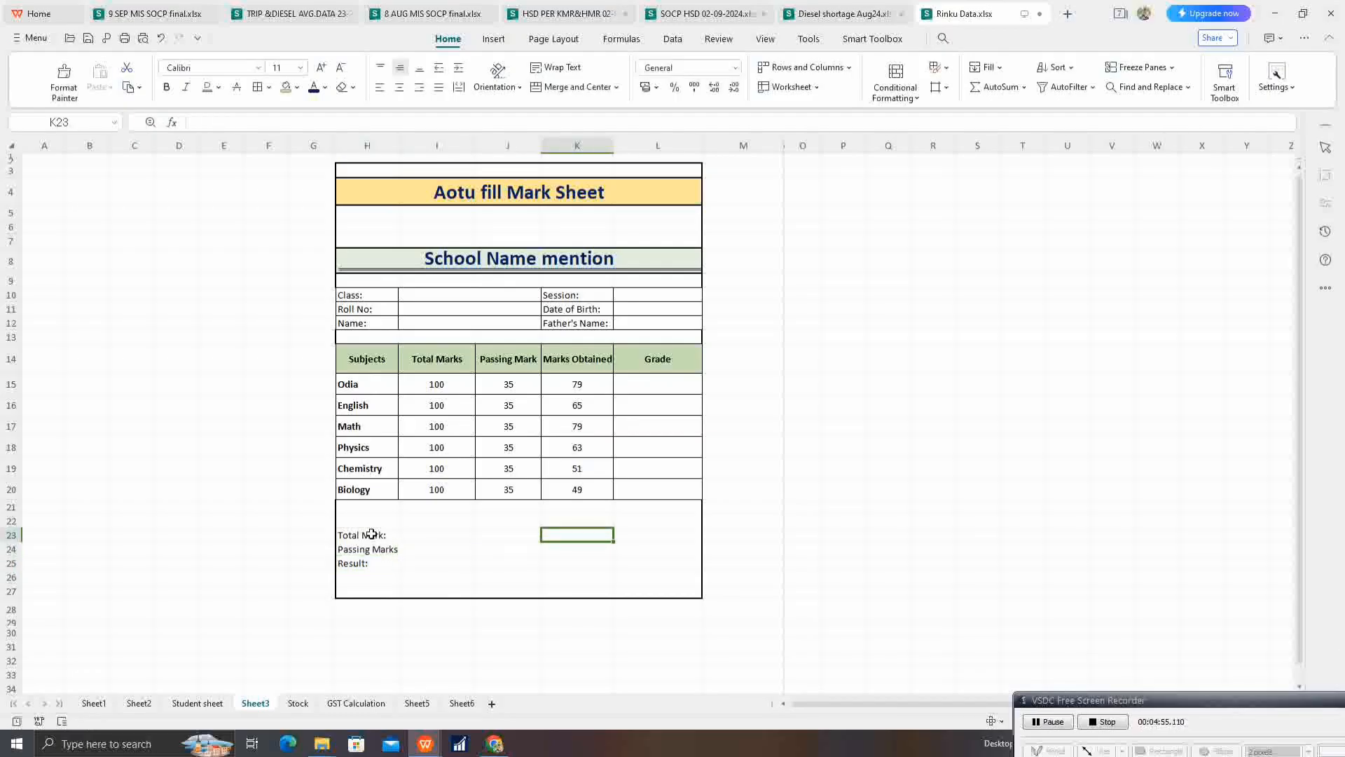
text(Obtain)
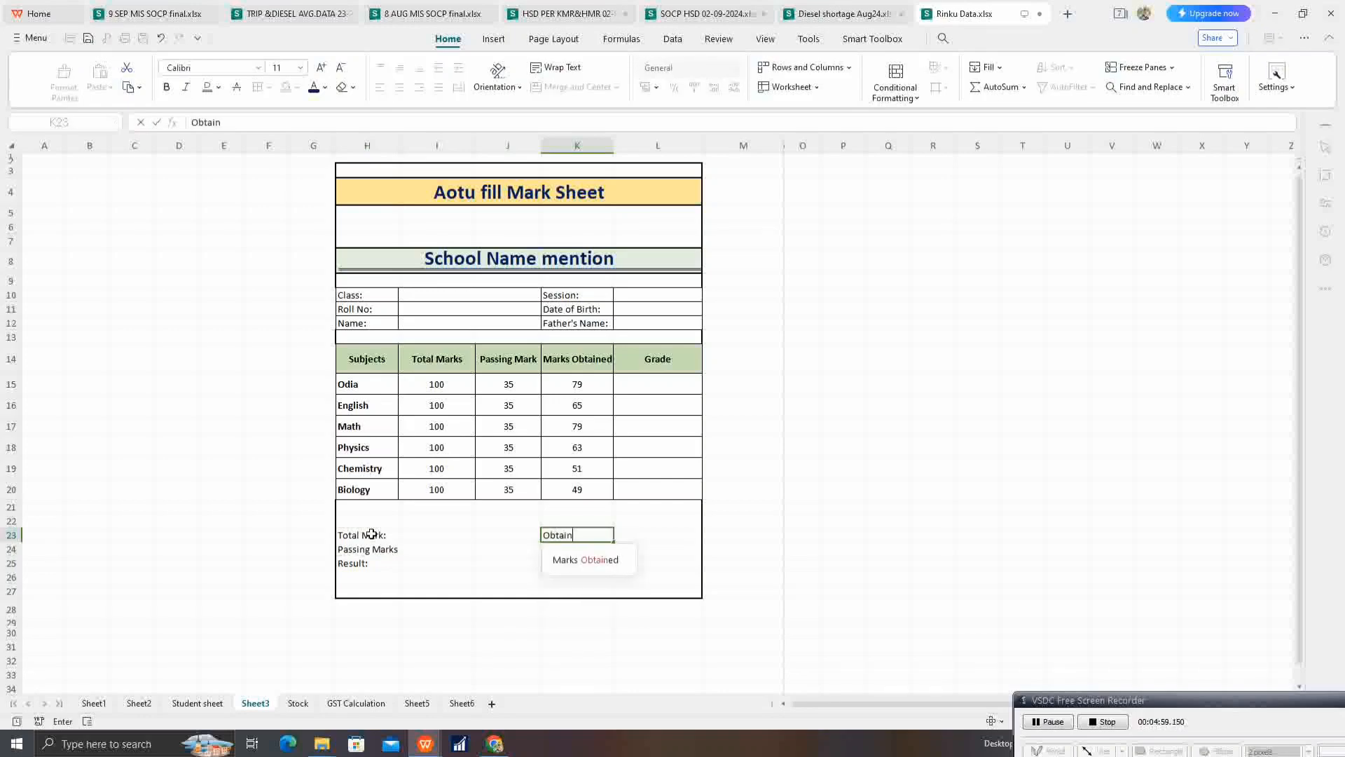
text(ed Mark)
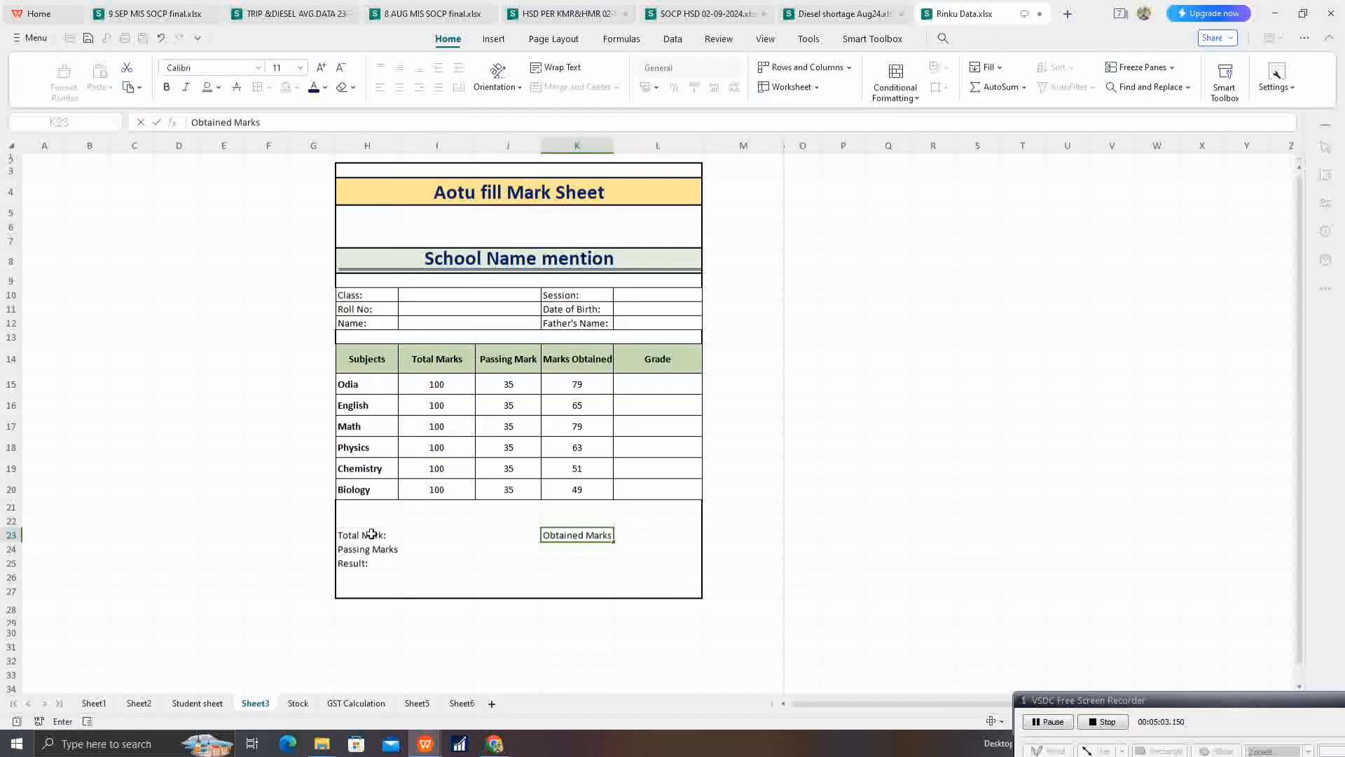
text(s)
key(Return)
Step: Enter the labels Percentage: in K24 and Grade: in K25
text(Perc)
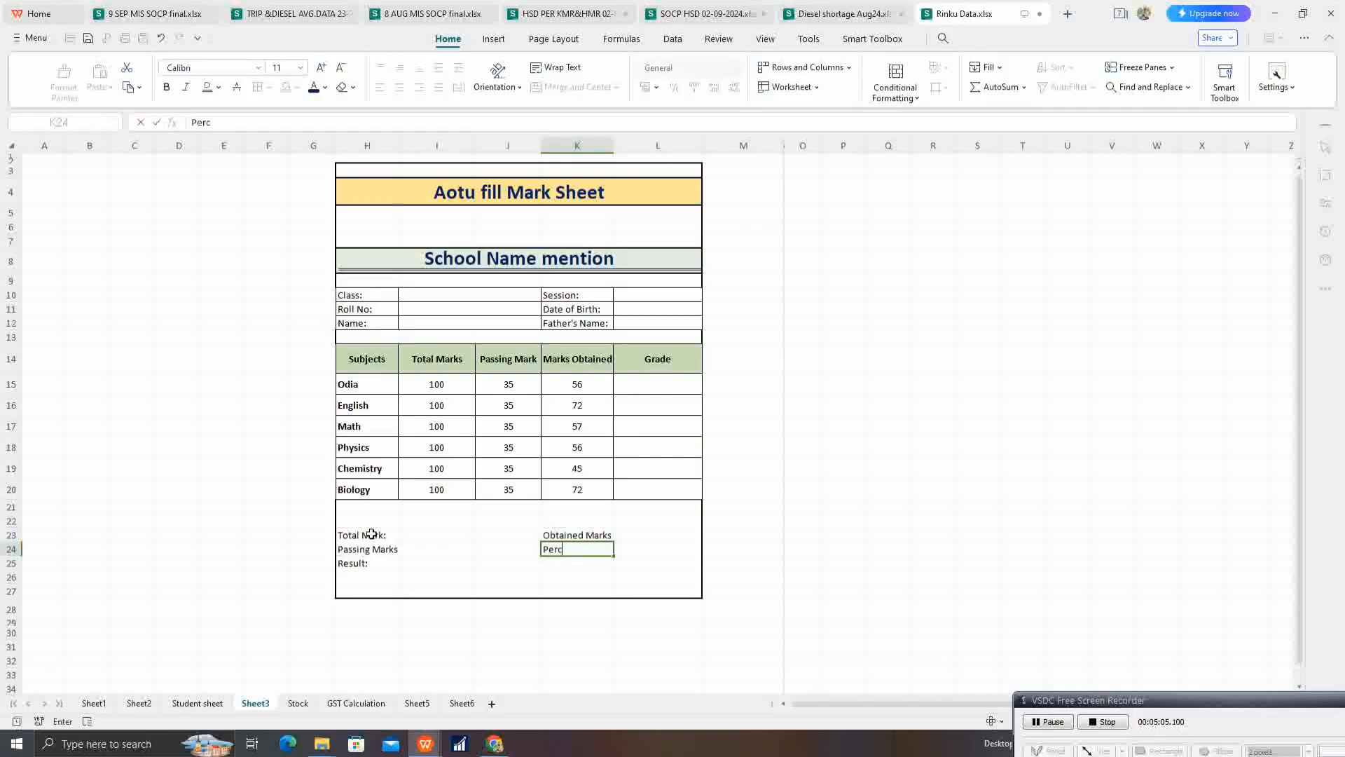
text(entage:)
key(Return)
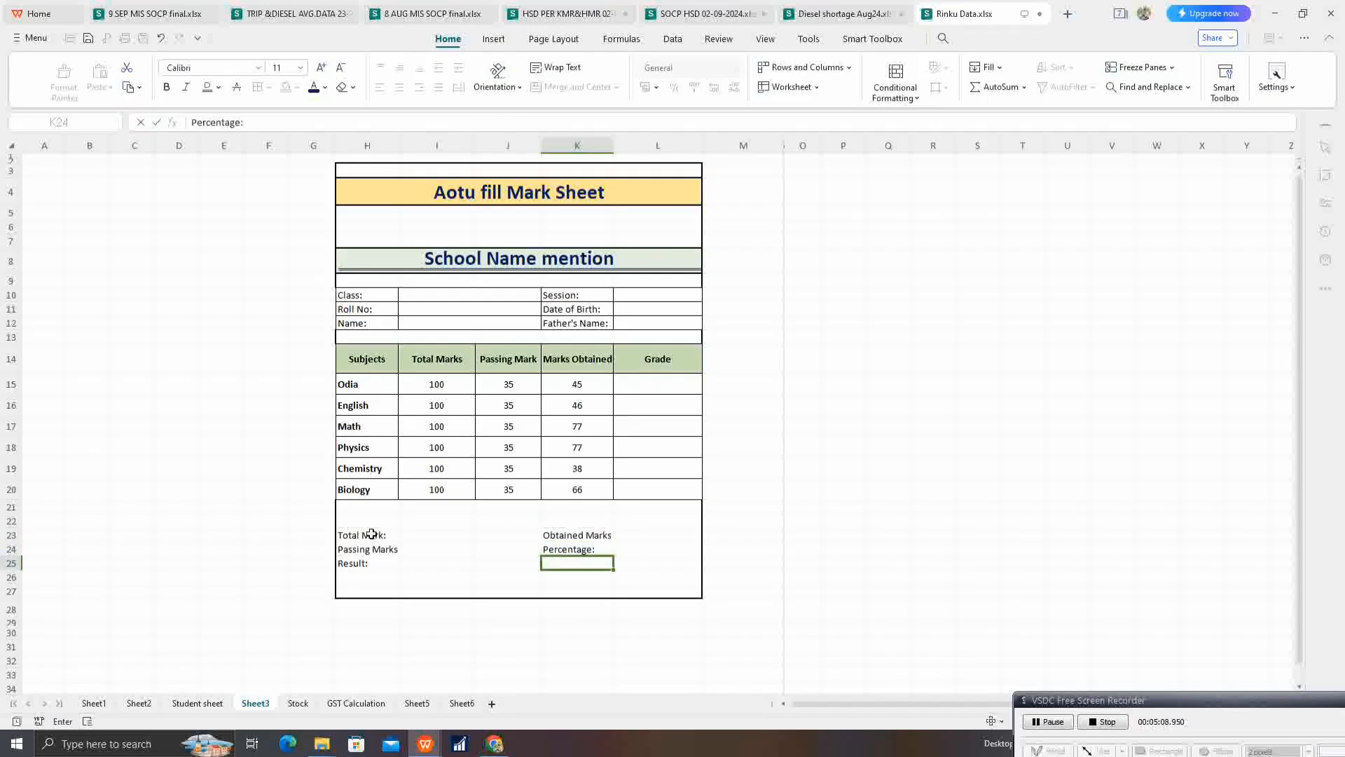
text(G)
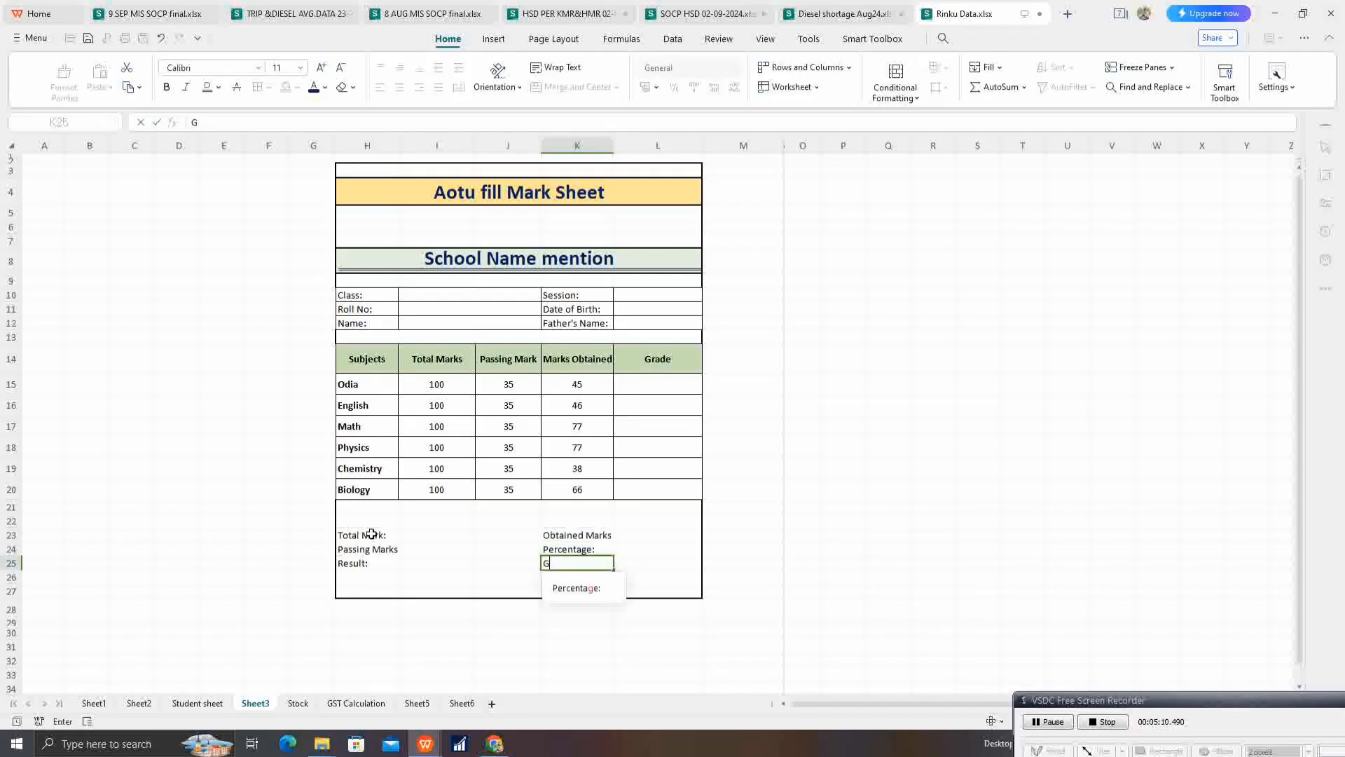
text(rade:)
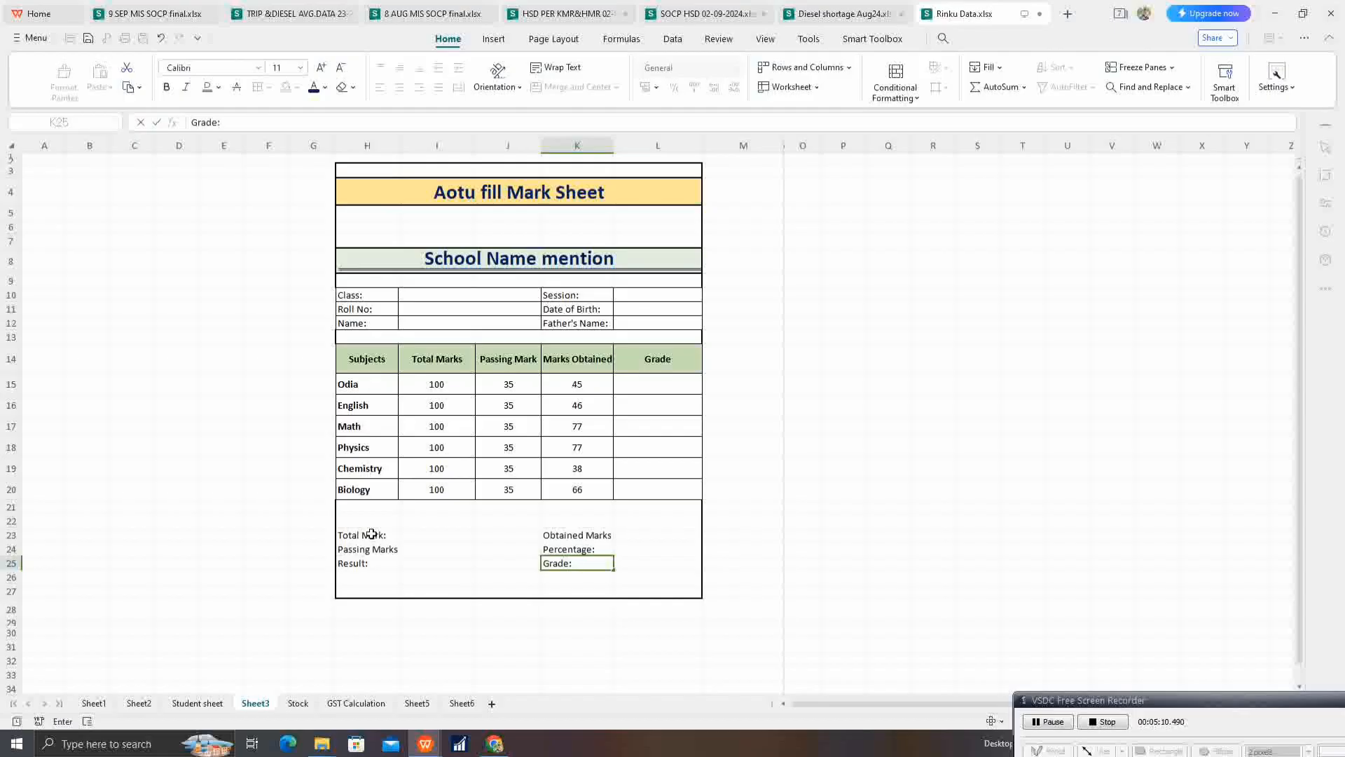
key(Up)
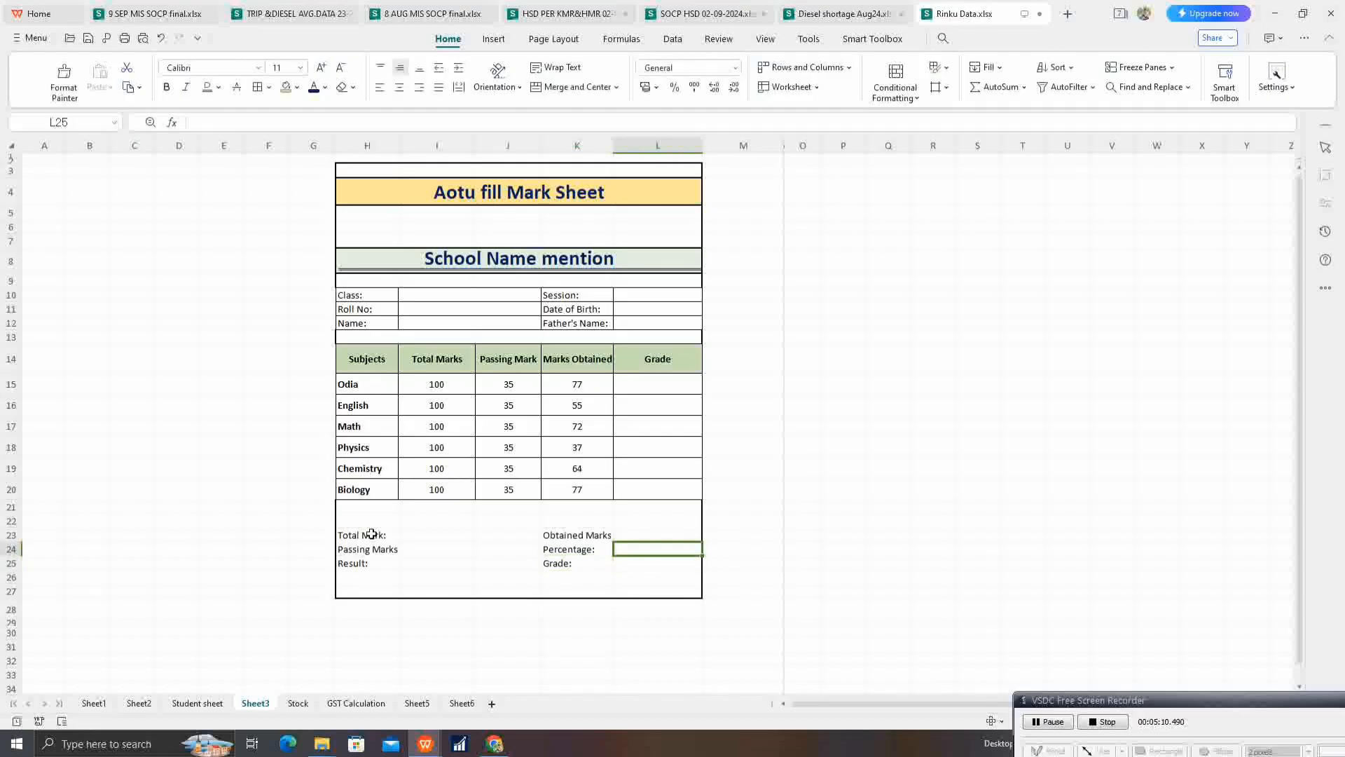
Step: Merge and centre H23 with I23, and copy that formatting to the Passing Marks and Result: rows in H24 to I25
key(Up)
key(Left)
key(Left)
key(Left)
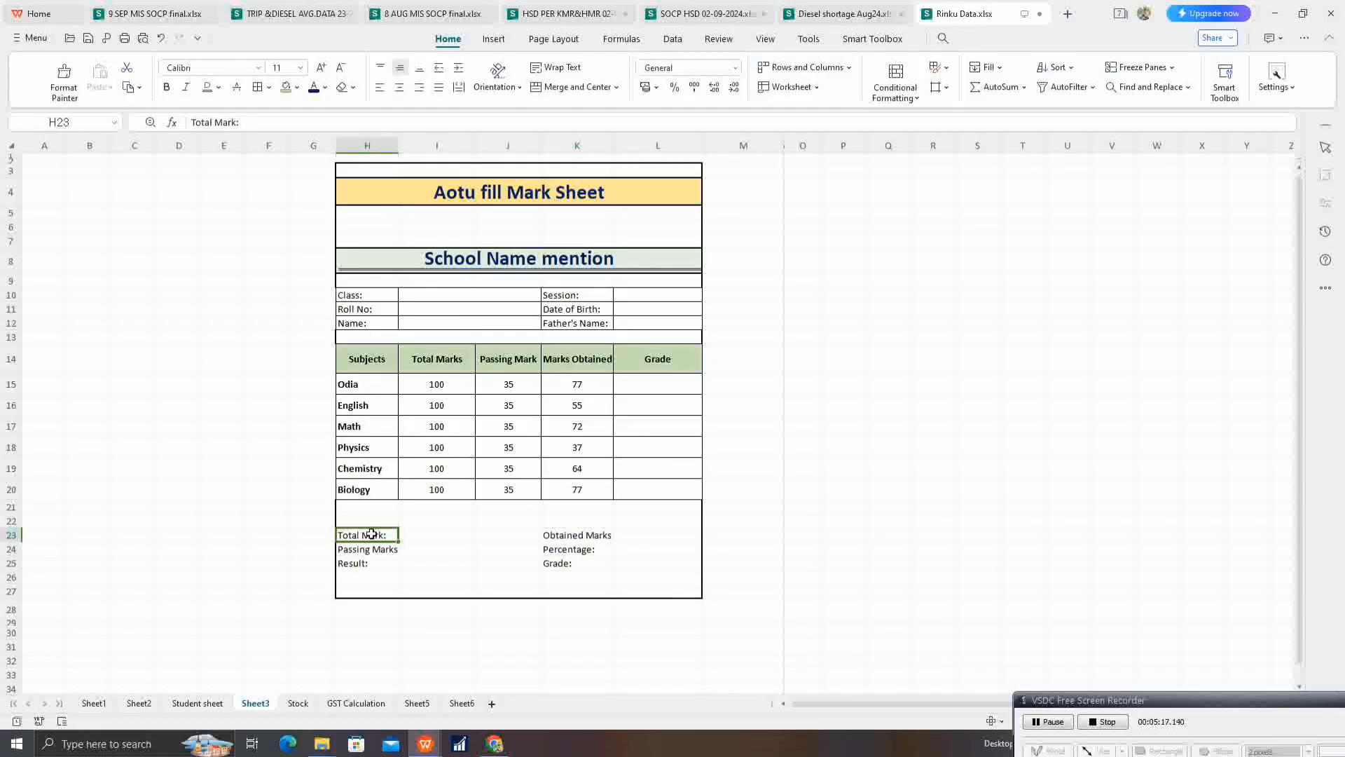
scroll(424, 510, down, 1)
shift+click(431, 455)
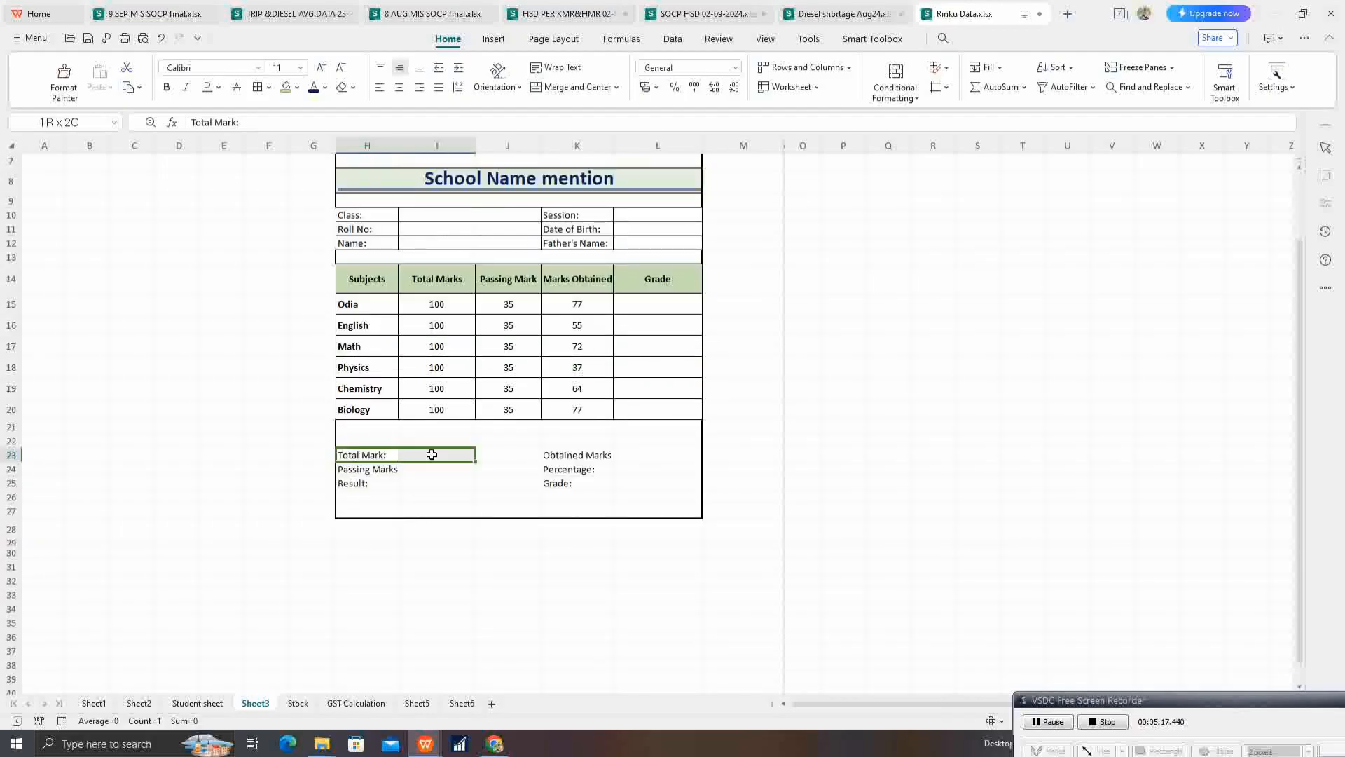
click(570, 88)
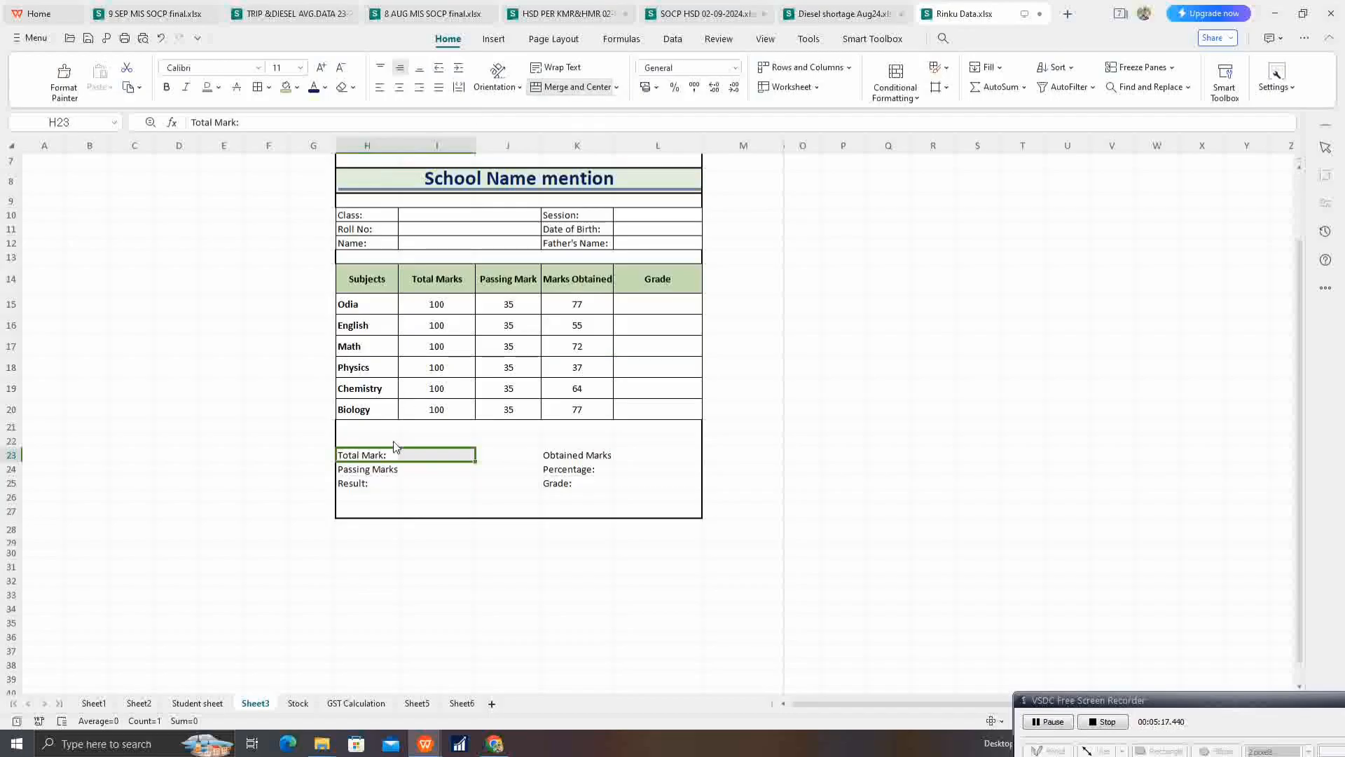
click(64, 81)
mouse_move(370, 468)
mouse_down()
mouse_move(398, 491)
mouse_move(423, 478)
mouse_up()
click(529, 480)
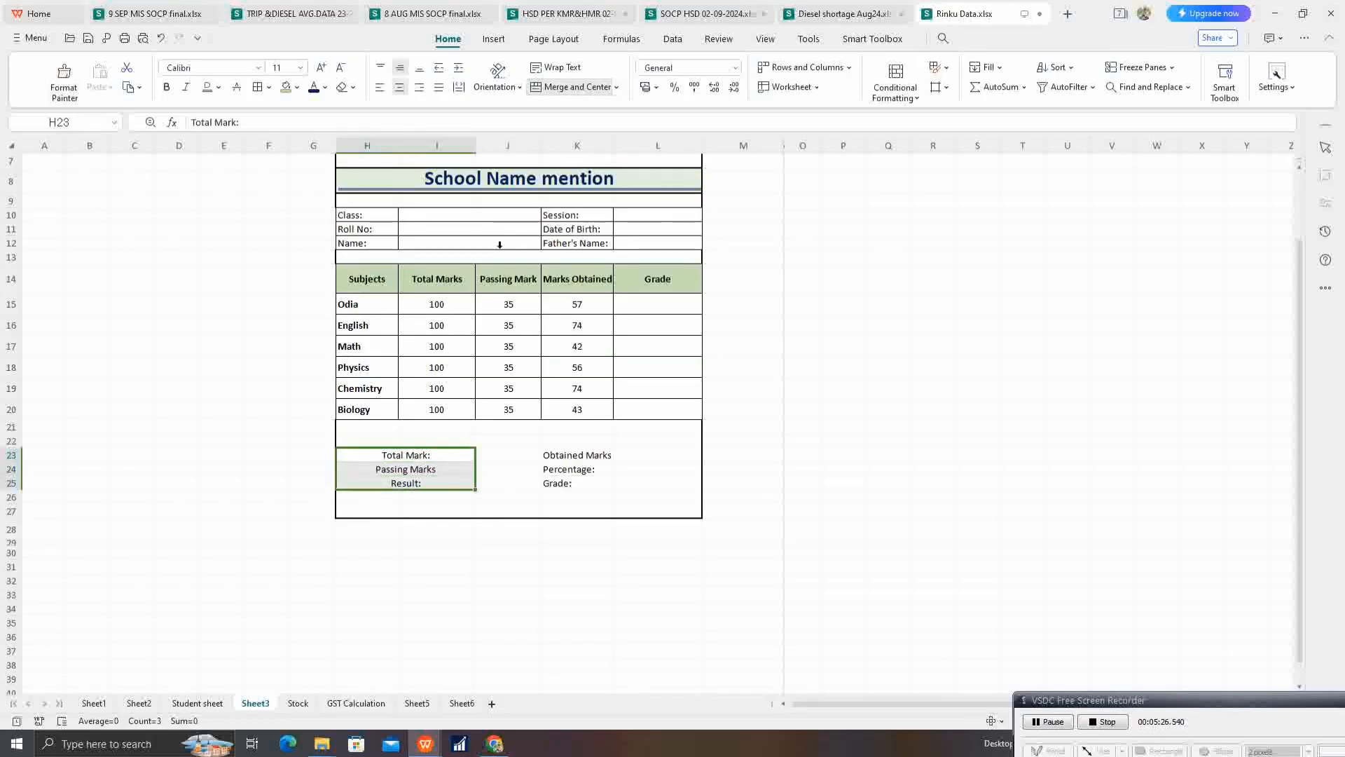
Step: Centre the labels in K23 to K25 horizontally
drag(580, 457, 581, 483)
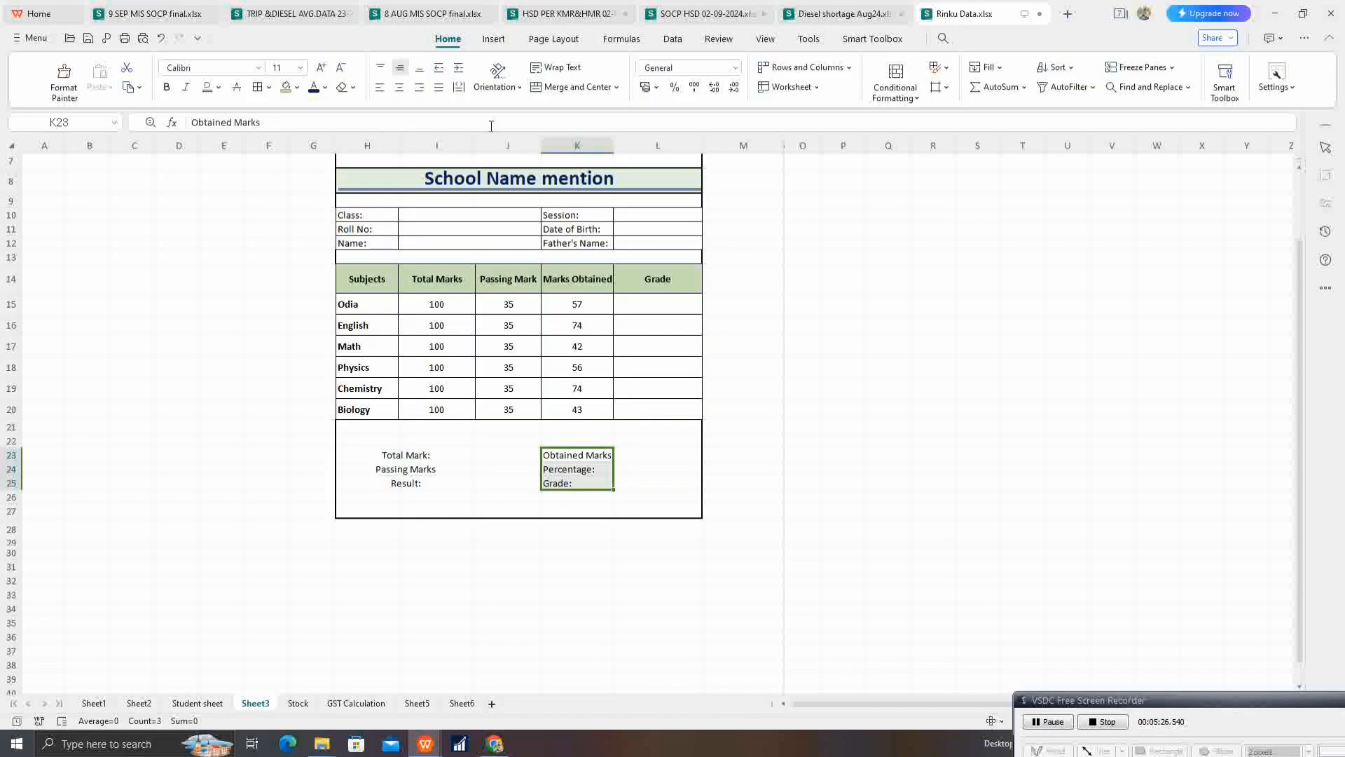
click(404, 91)
click(728, 497)
Step: Calculate the overall total marks in J23 with =SUM(I15:I20)
click(496, 454)
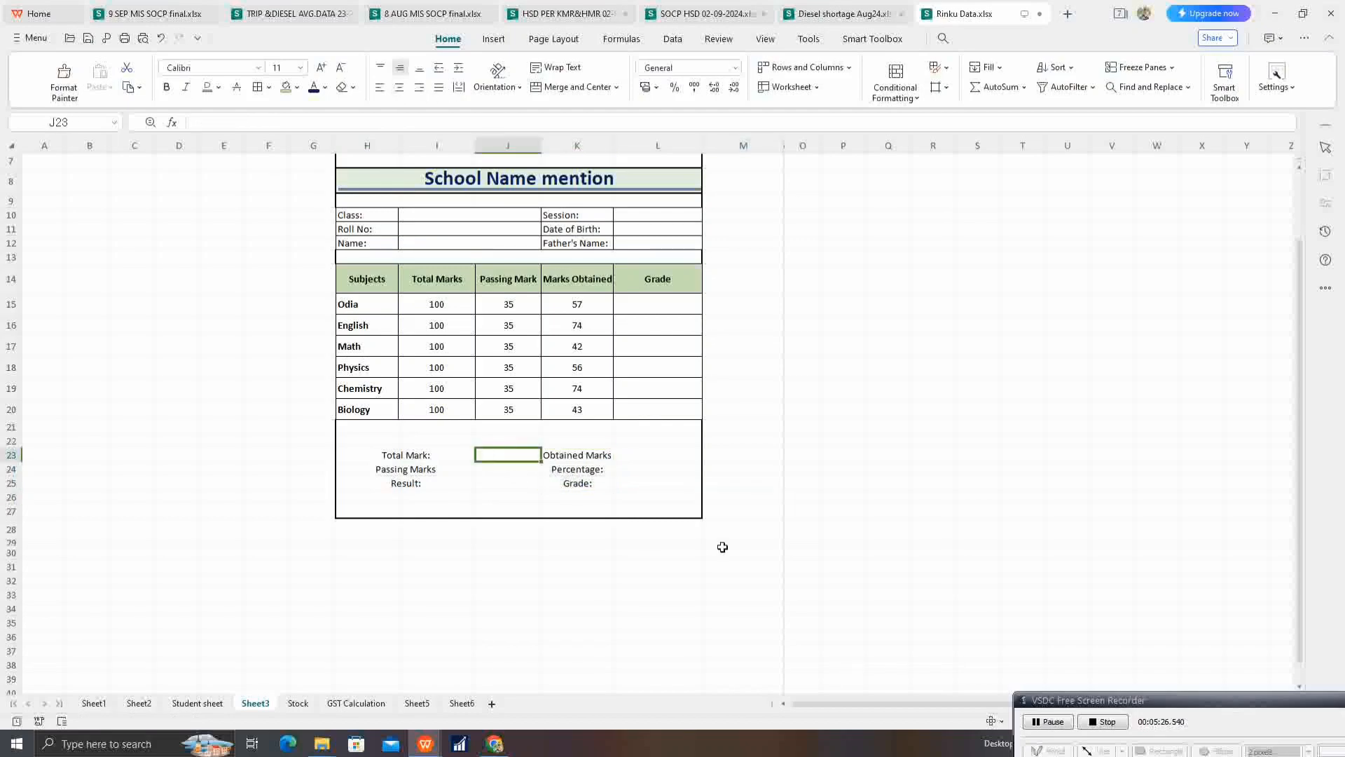
text(=sum()
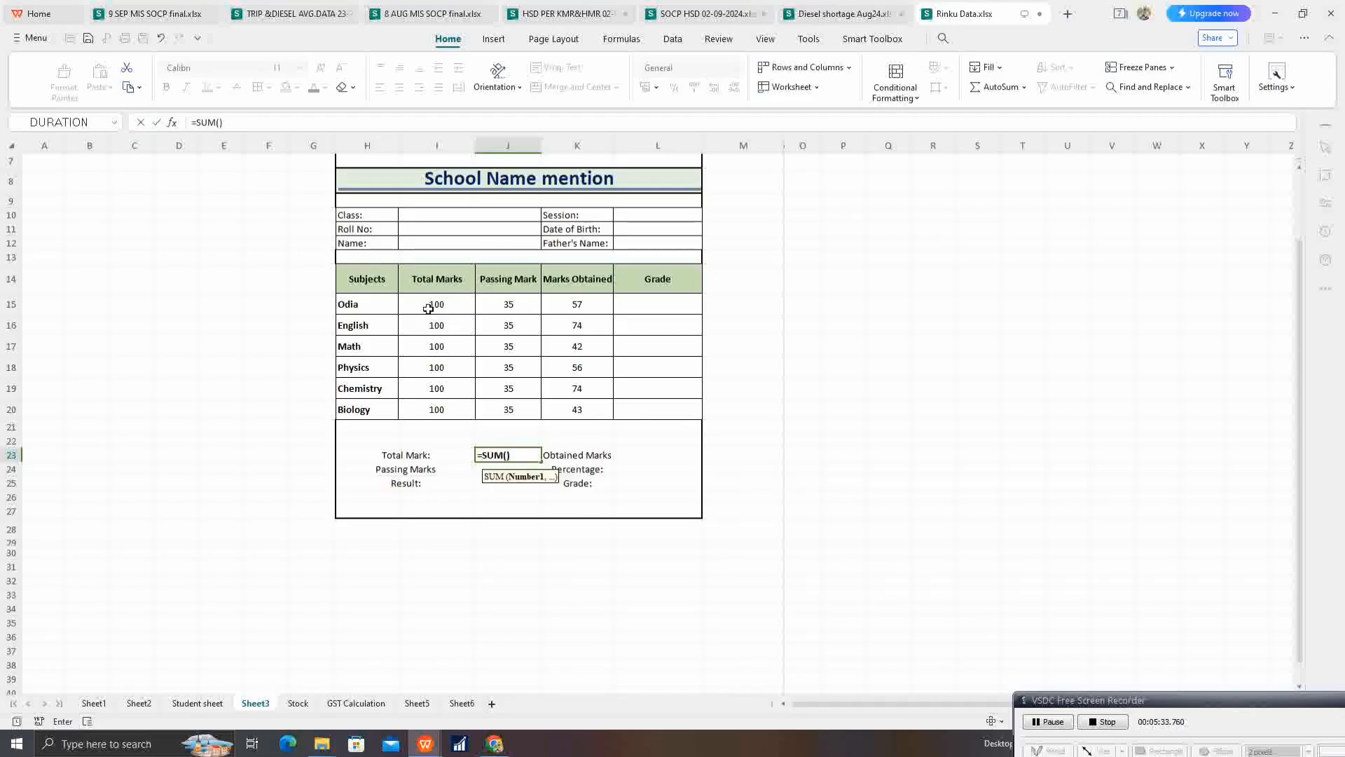
drag(435, 303, 429, 408)
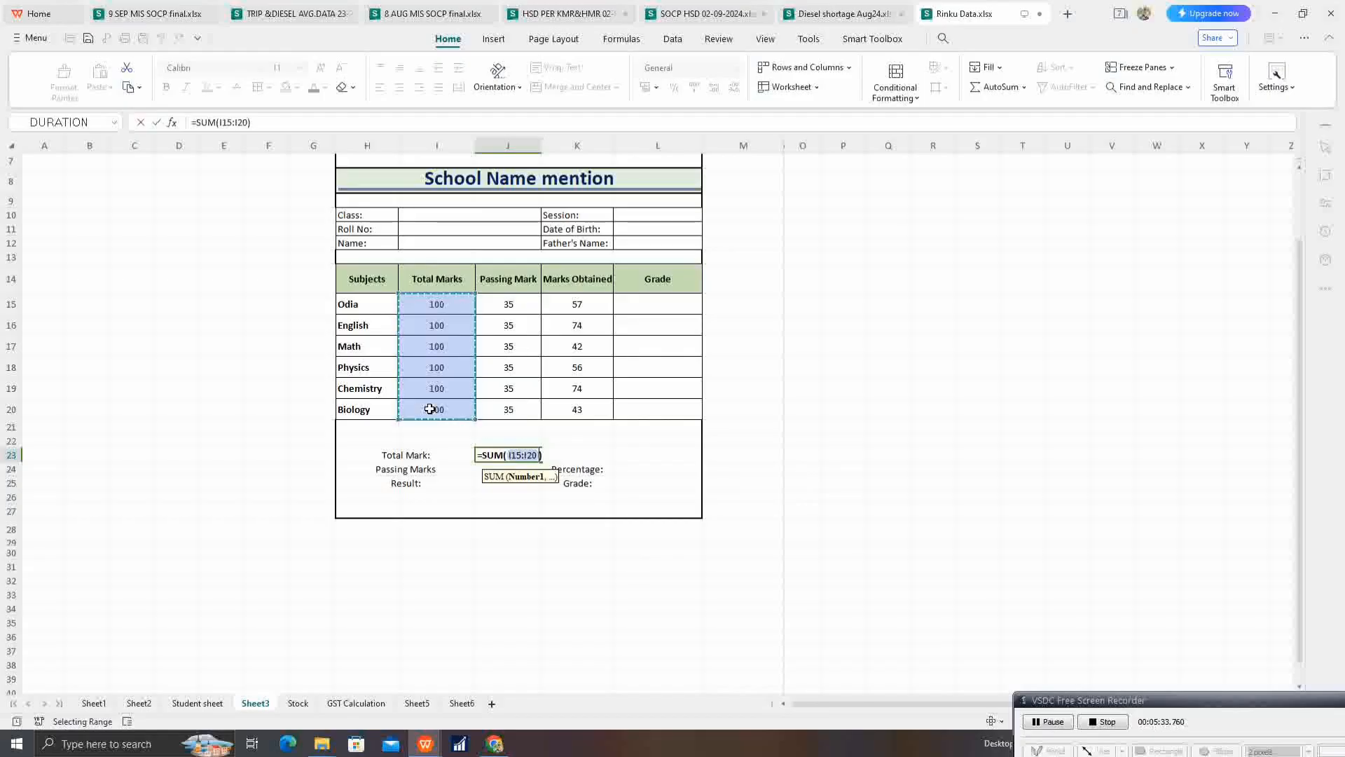
key(Return)
Step: Calculate the overall passing marks in J24 with =SUM(J15:J20)
text(=sum()
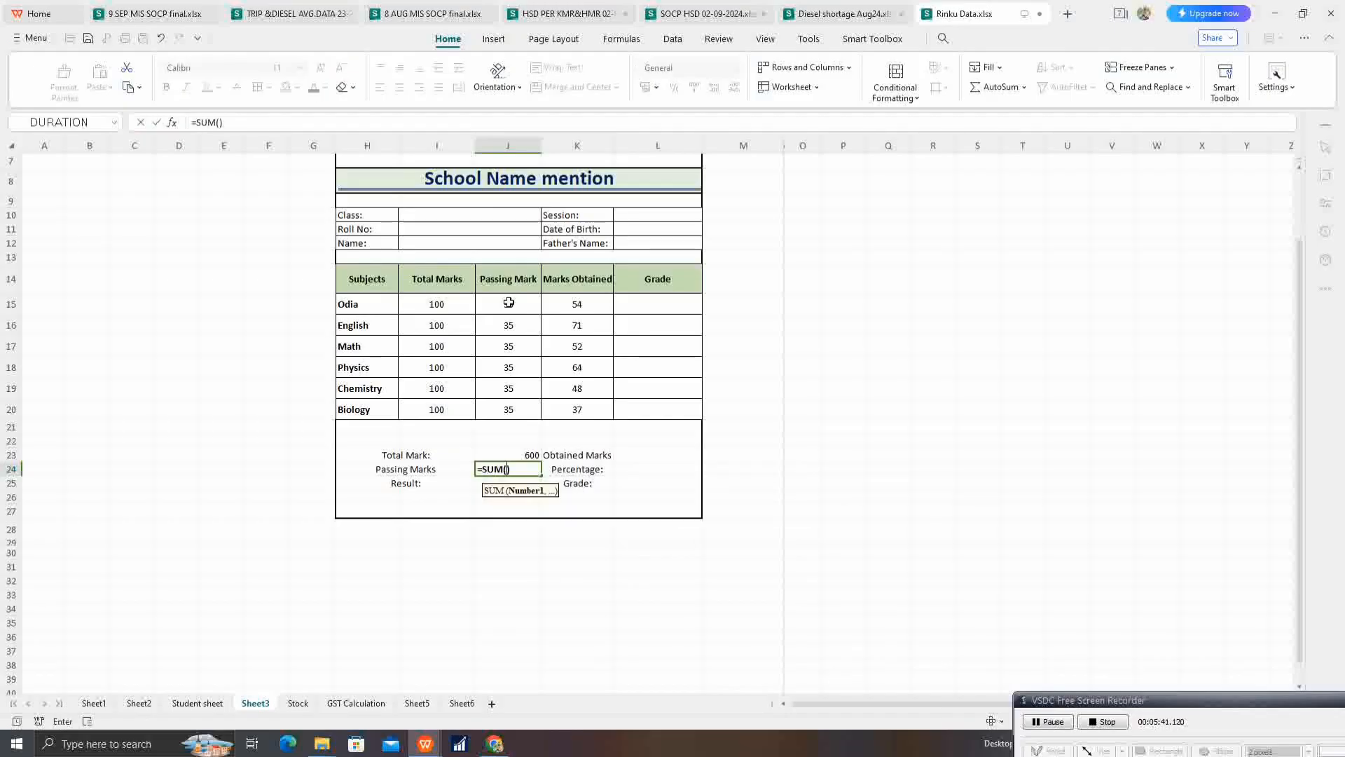
drag(509, 303, 501, 410)
key(Return)
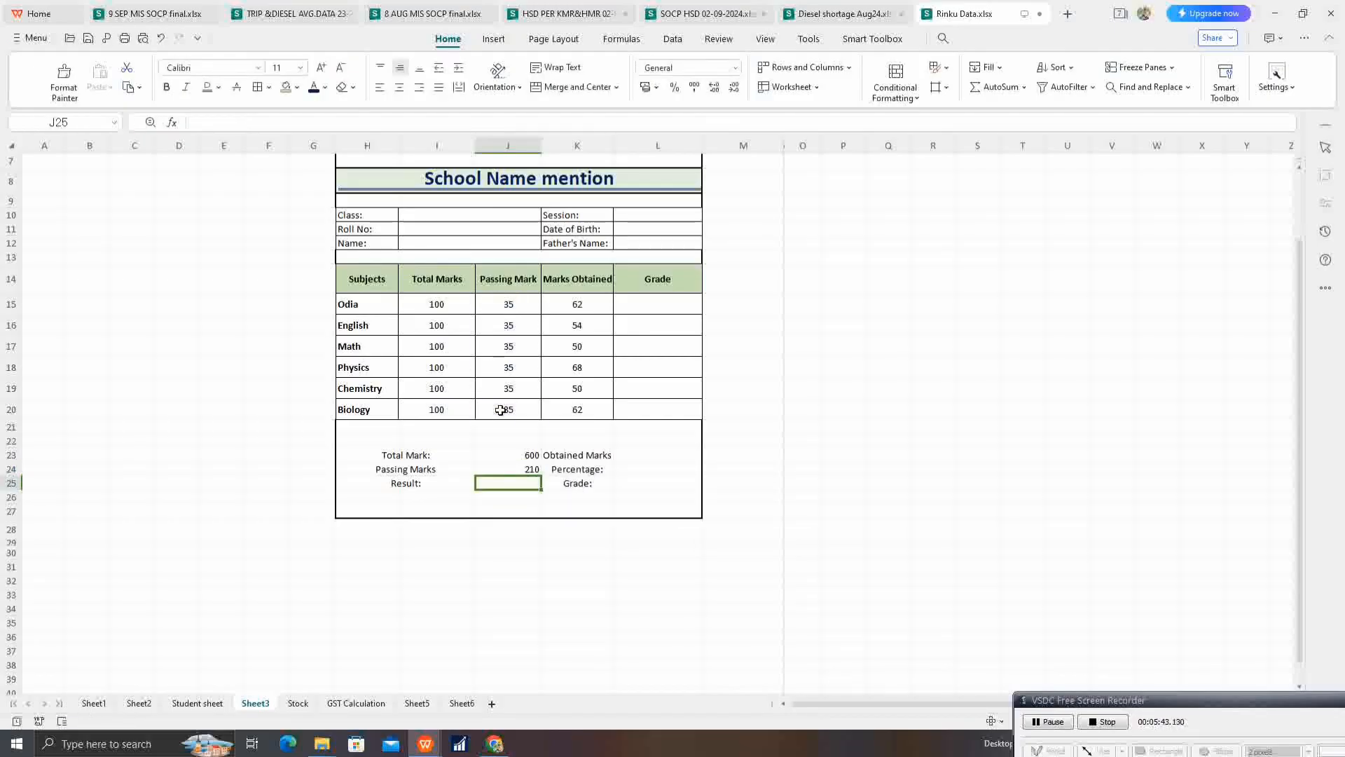
click(652, 453)
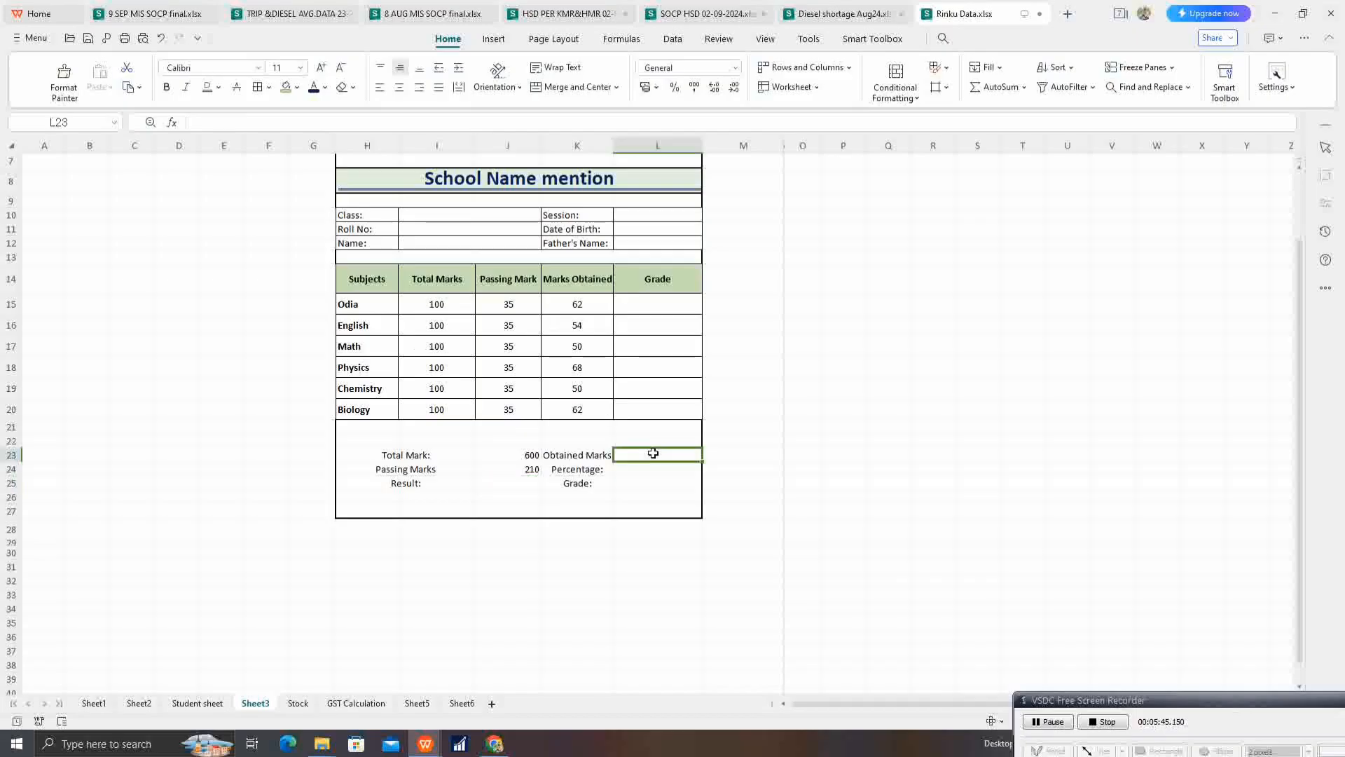
text(=sum)
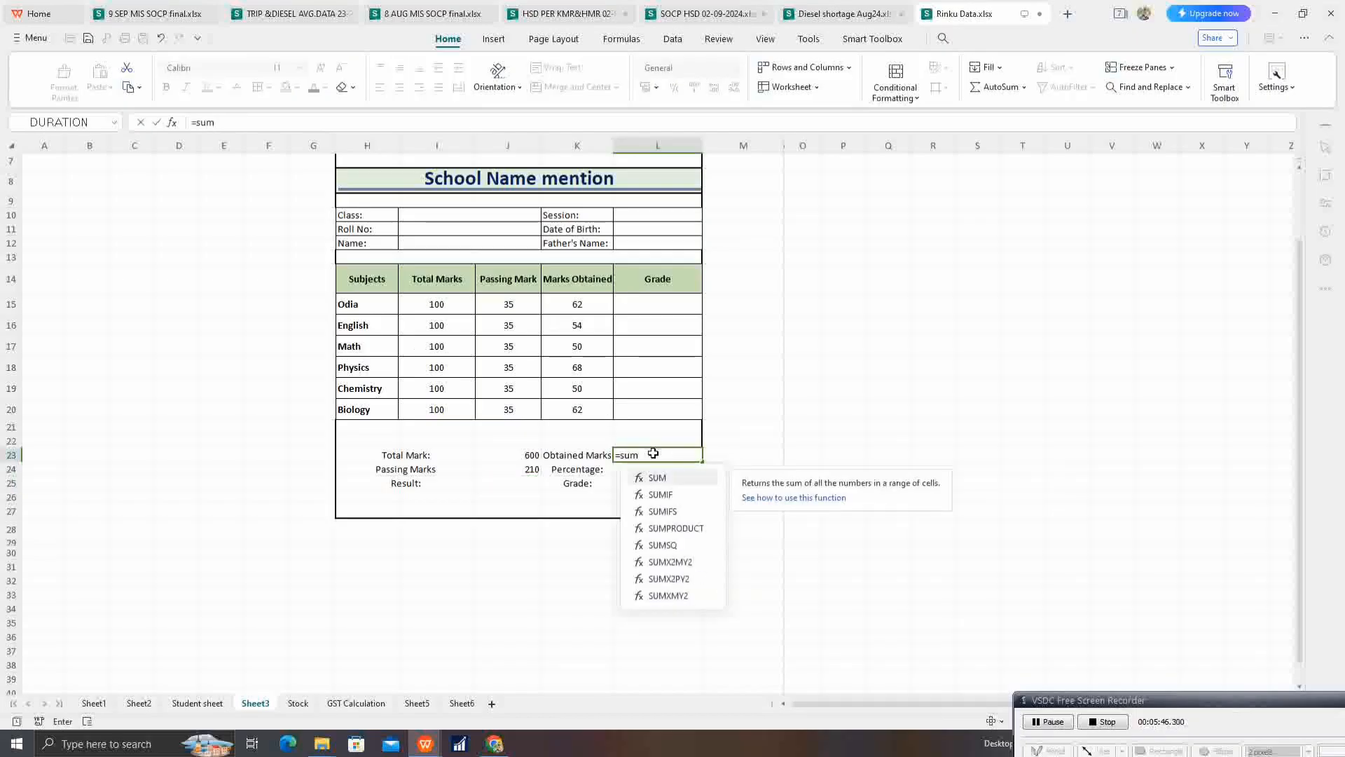
drag(578, 306, 576, 404)
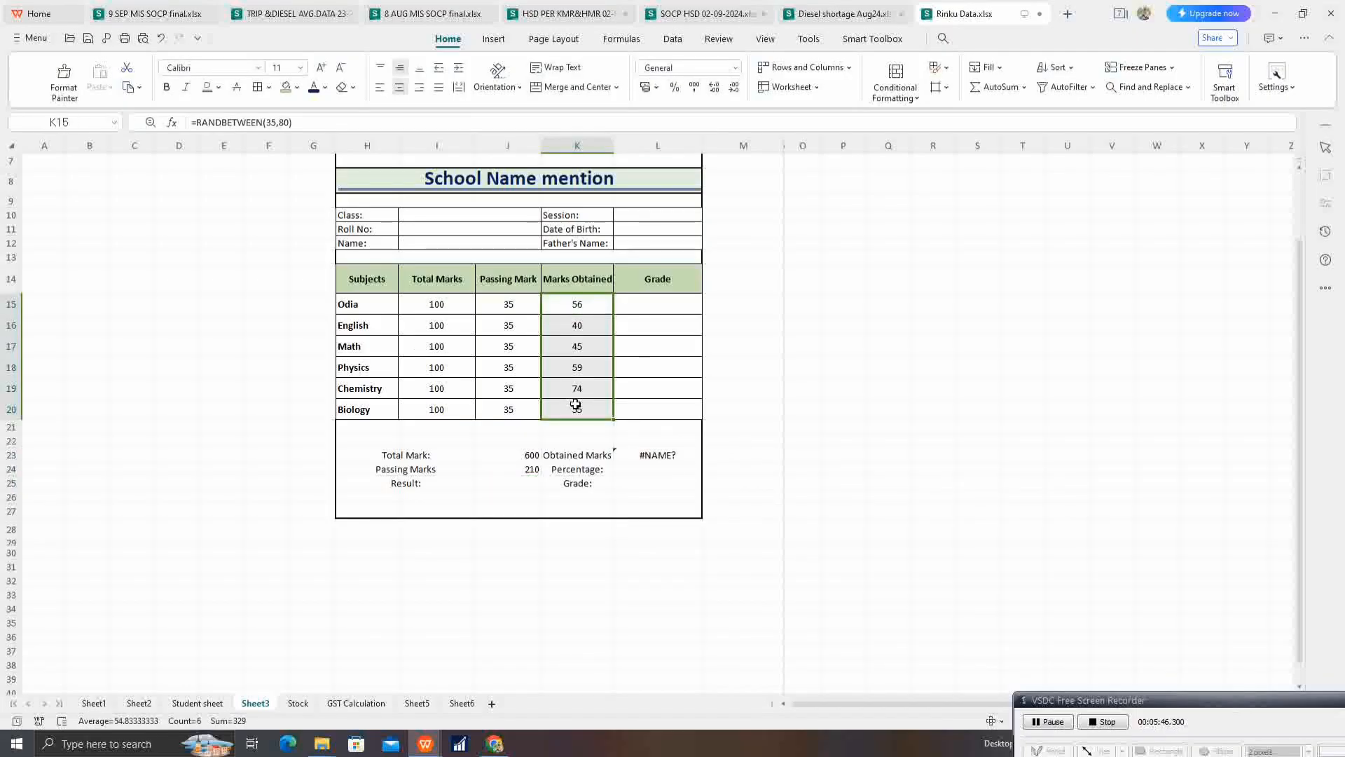
Step: Calculate the total obtained marks in L23 with =SUM(K15:K20)
click(632, 461)
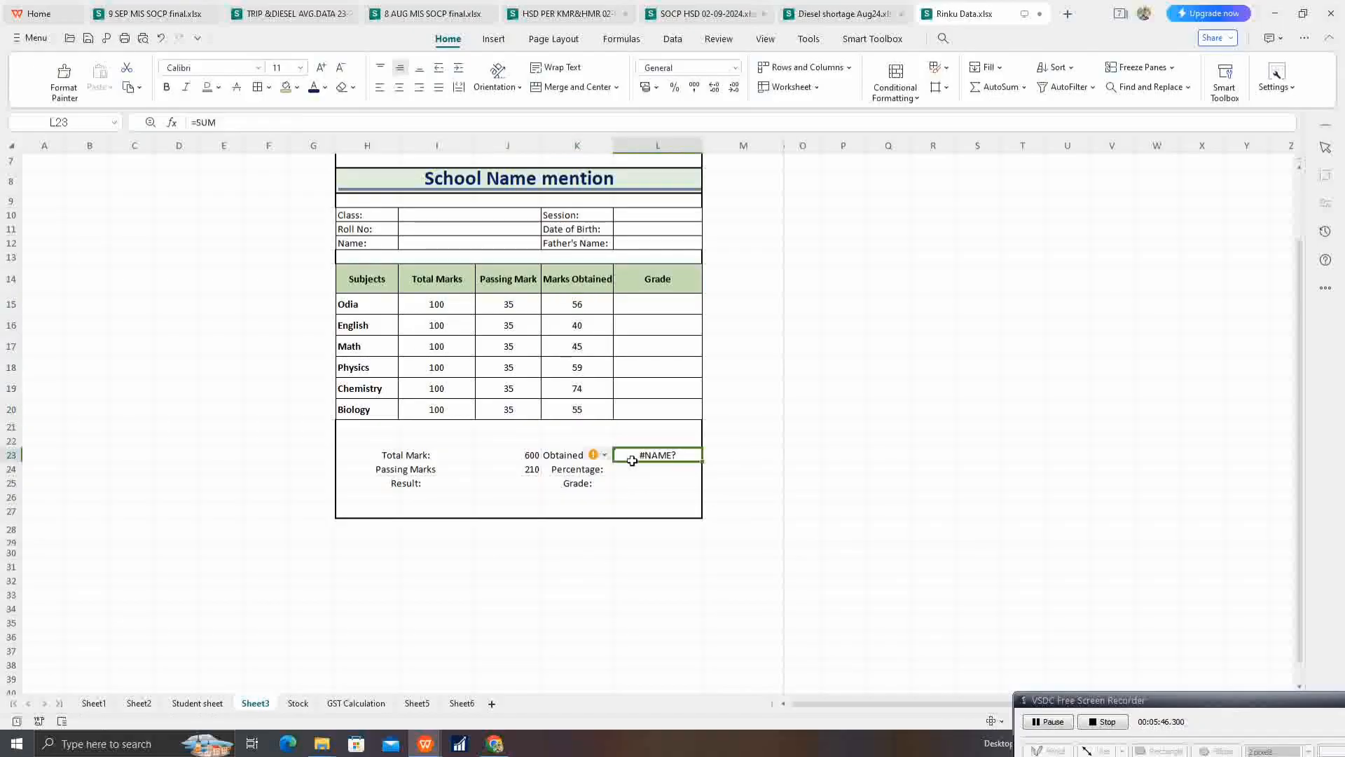
text(=sum)
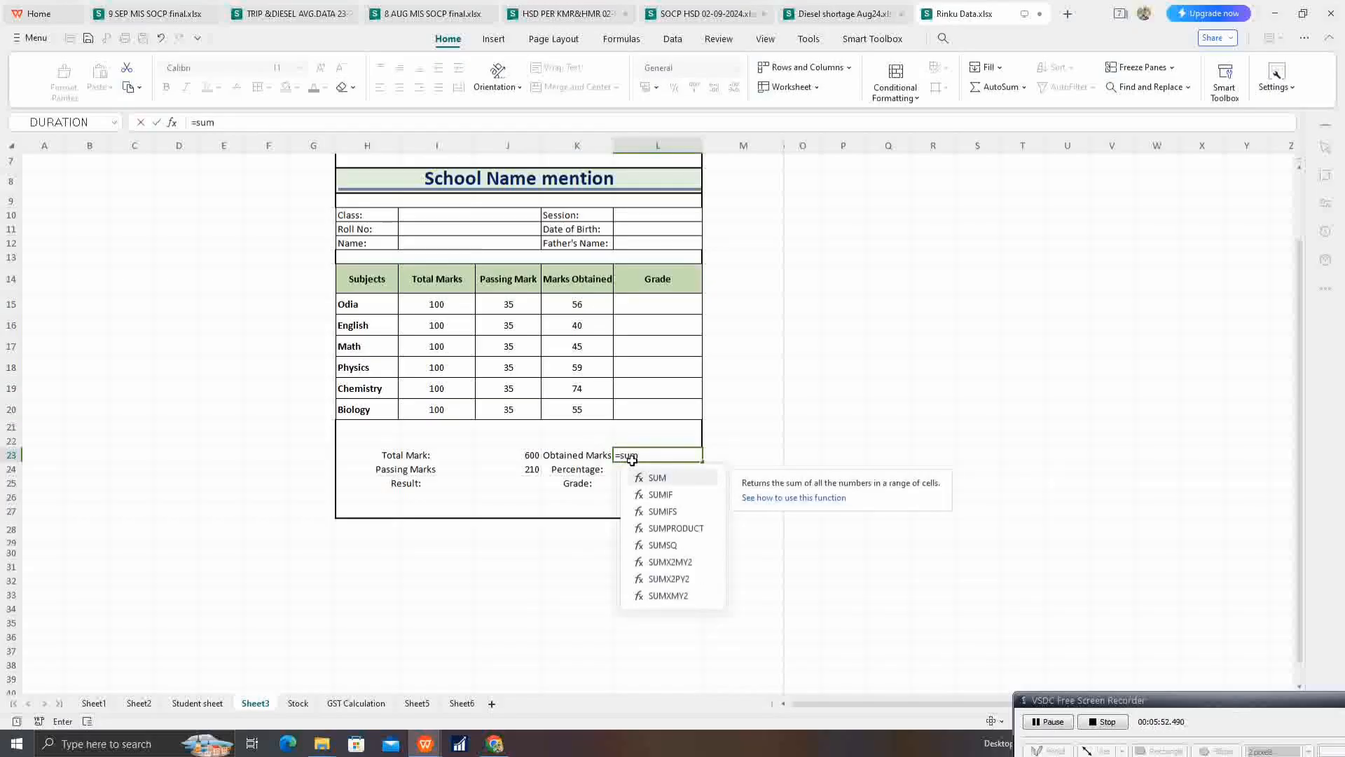
key(Tab)
drag(570, 309, 579, 412)
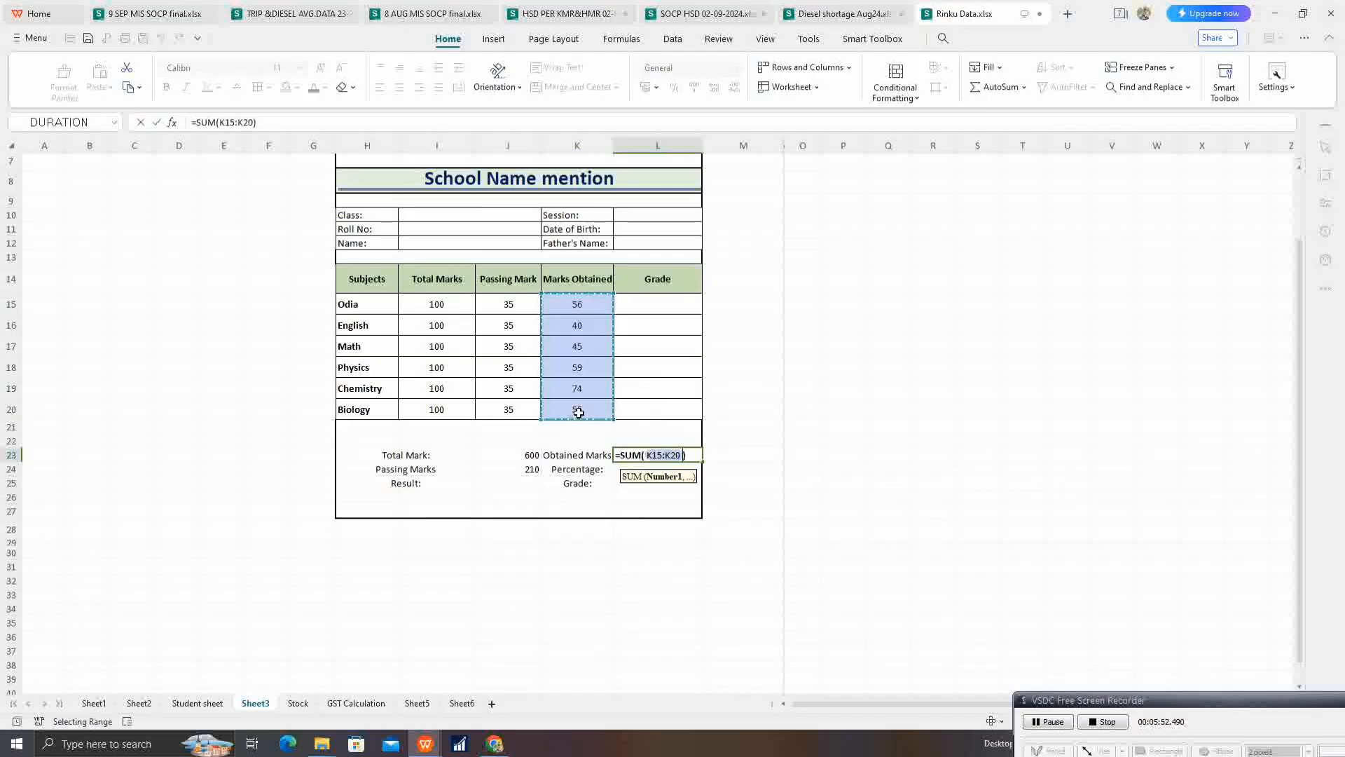
key(Return)
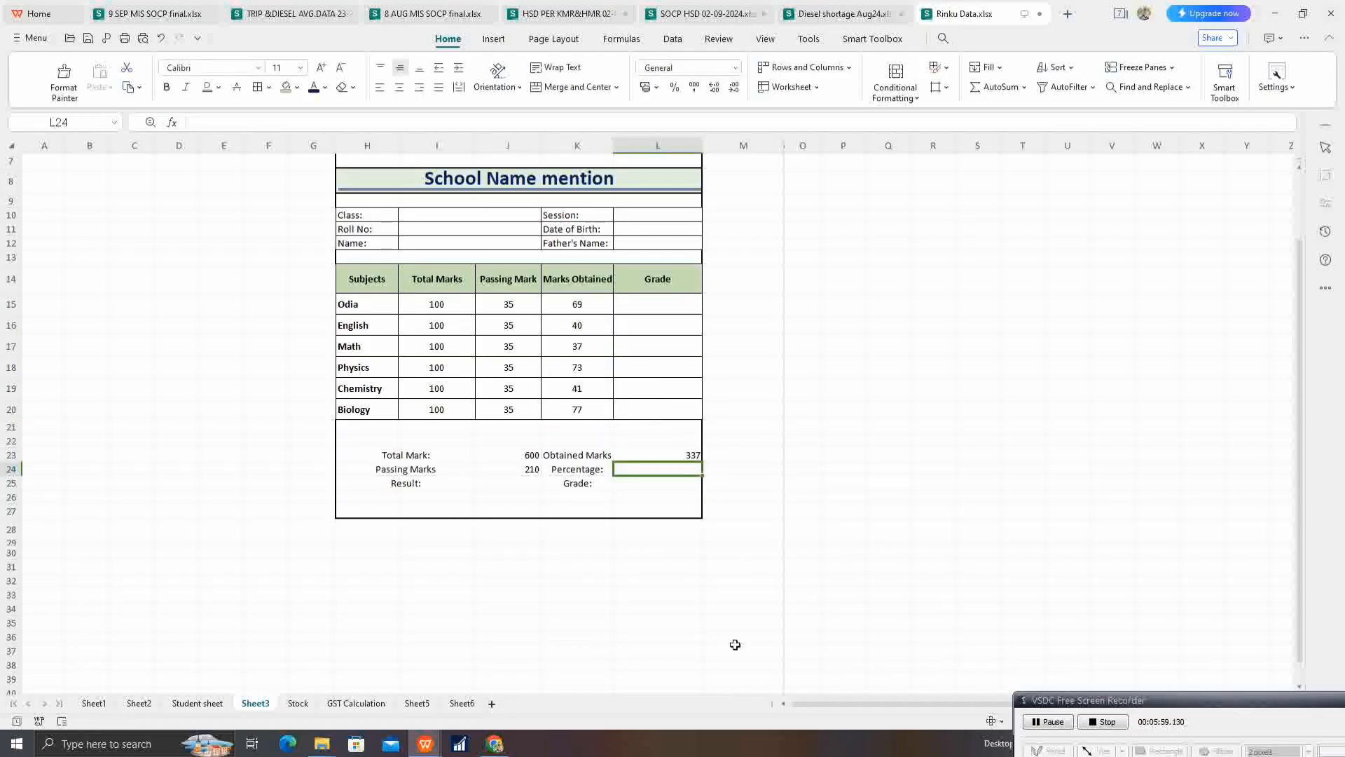
Step: Calculate the percentage in L24 with the formula =L23/J23*100%
click(528, 470)
click(671, 455)
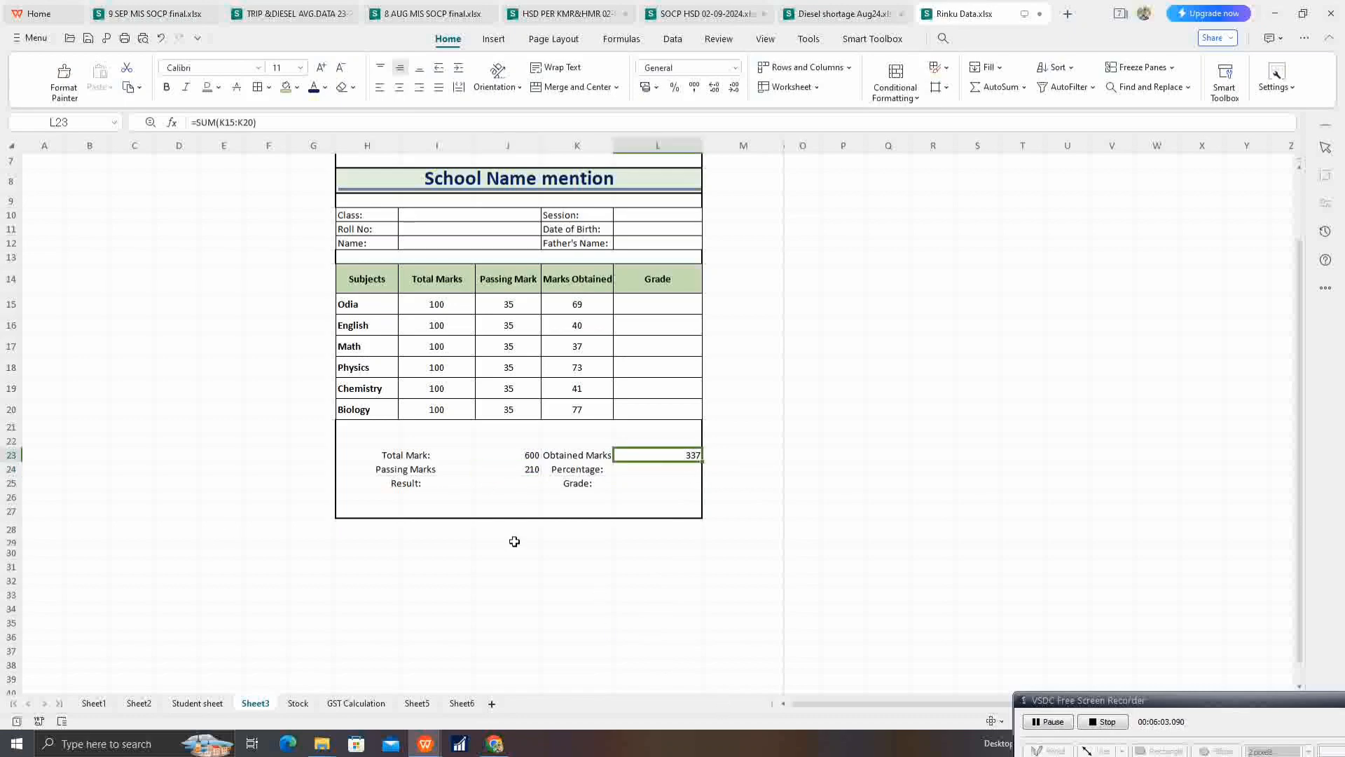
click(634, 468)
text(=)
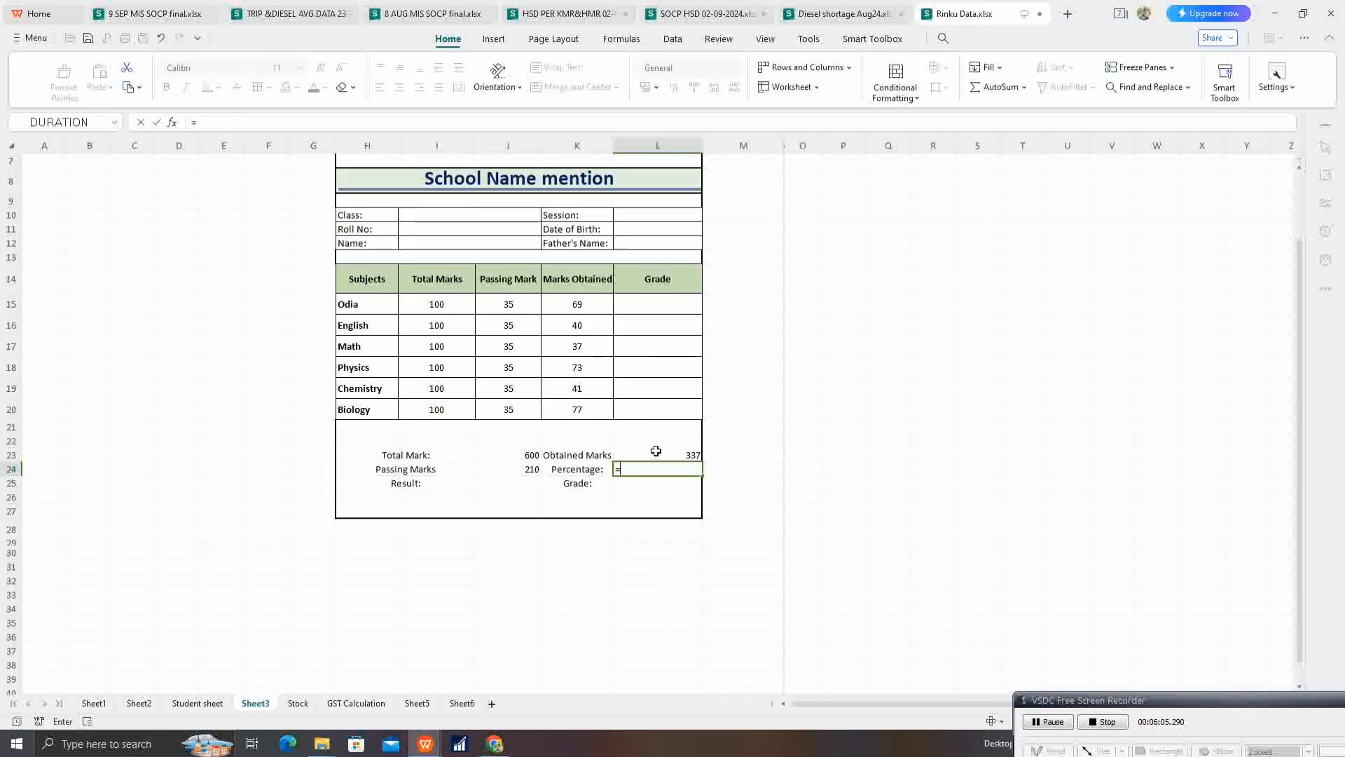
click(656, 452)
text(/)
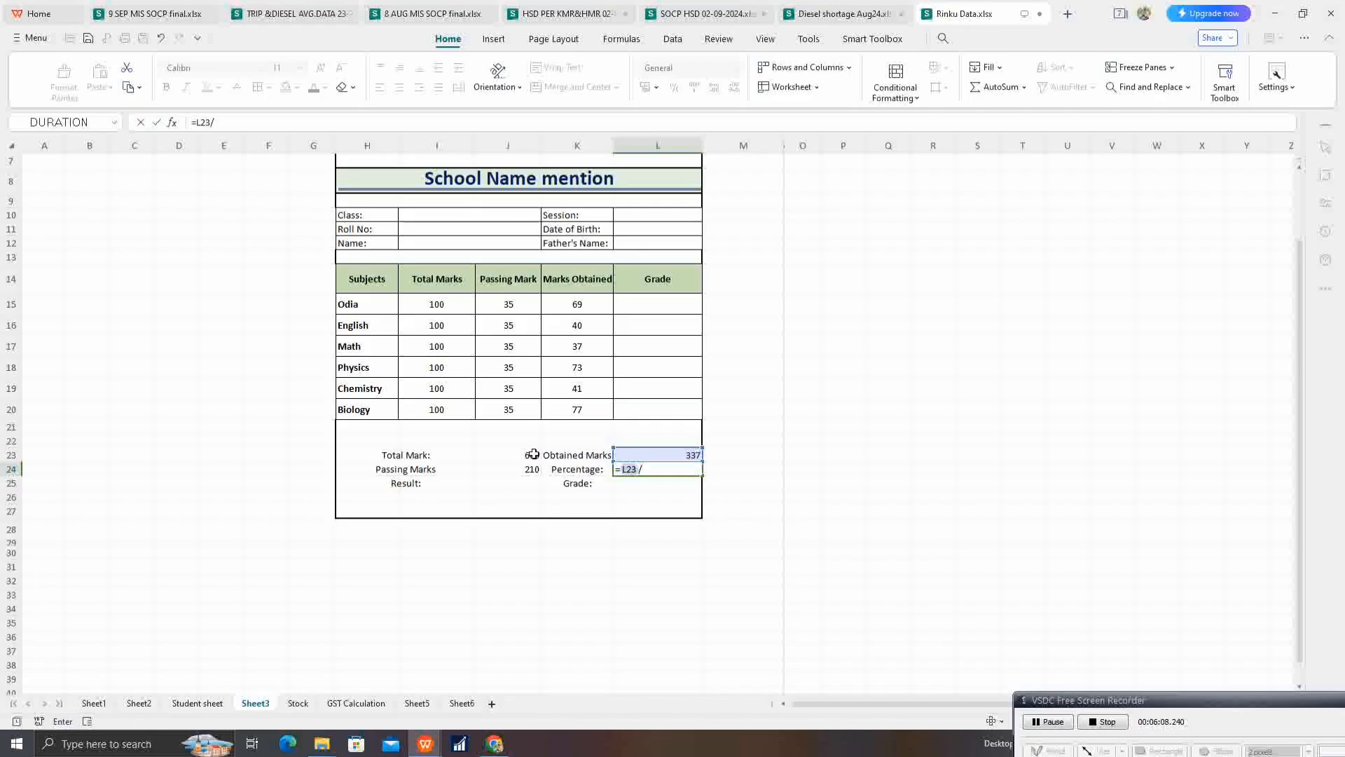
click(534, 454)
text(*100%)
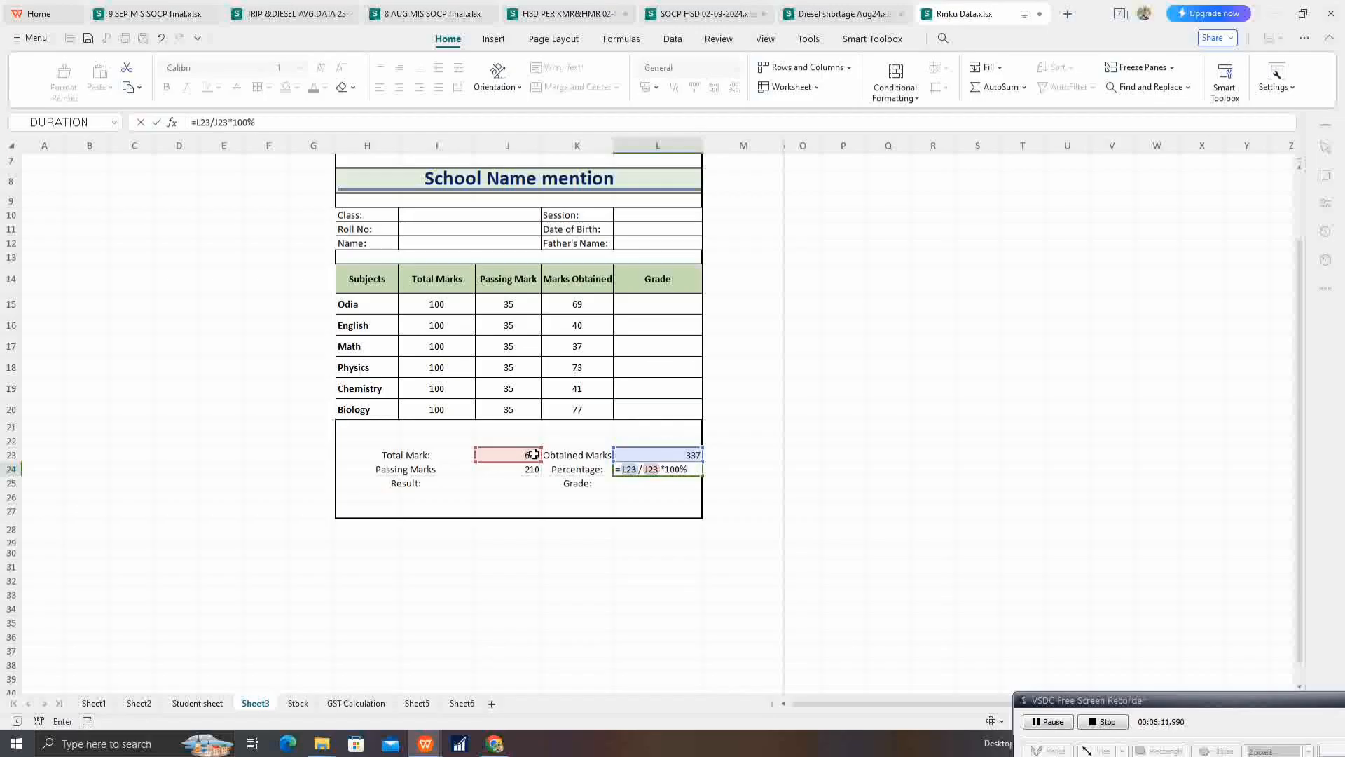
key(Return)
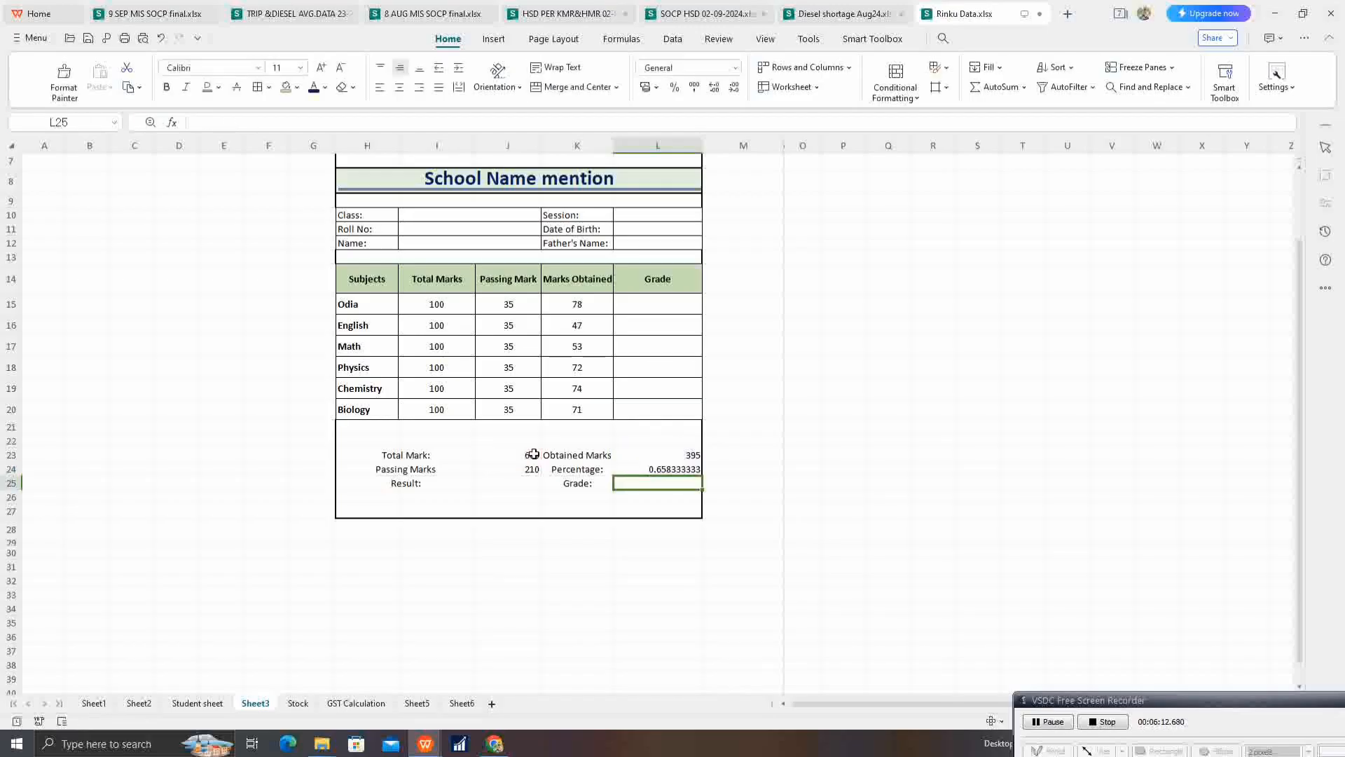
Step: Remove the percent sign from the percentage formula in L24 so it reads =L23/J23*100
key(Up)
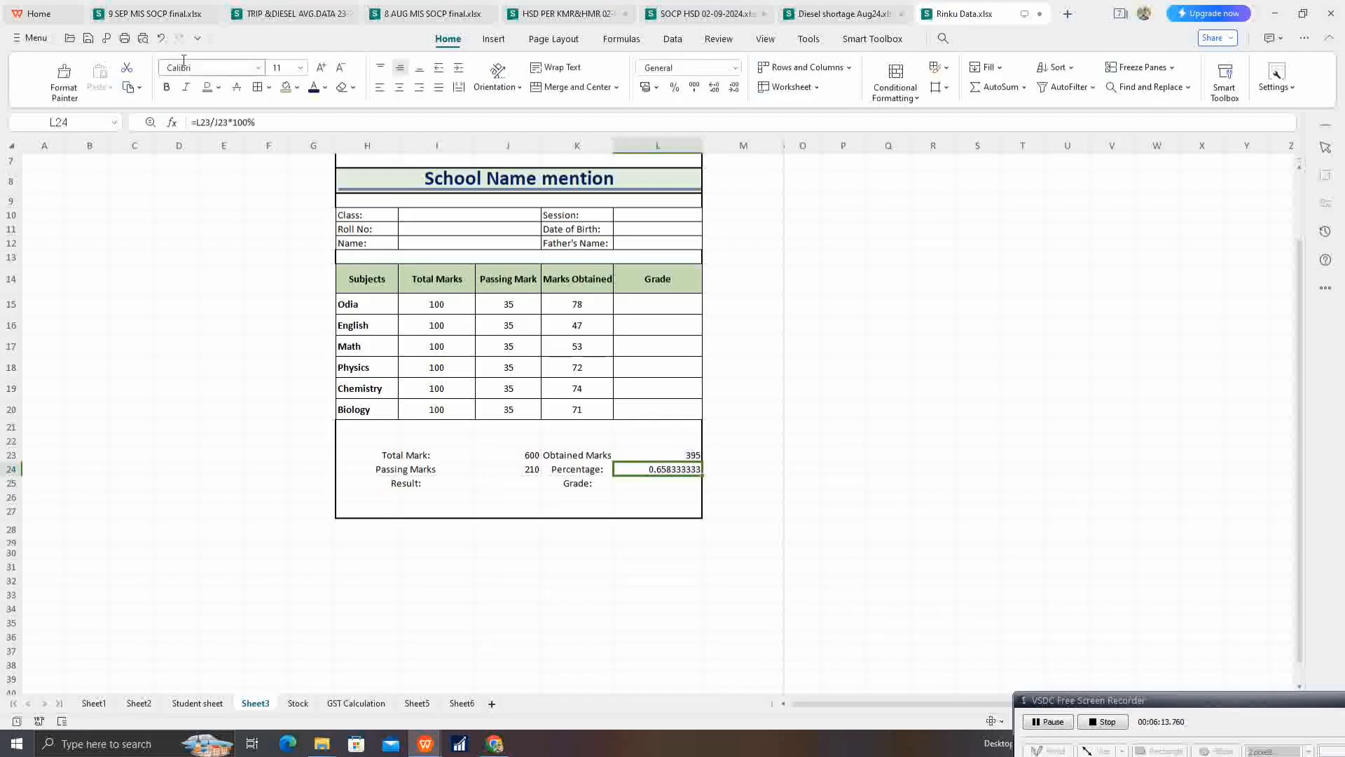
click(292, 120)
key(BackSpace)
key(Return)
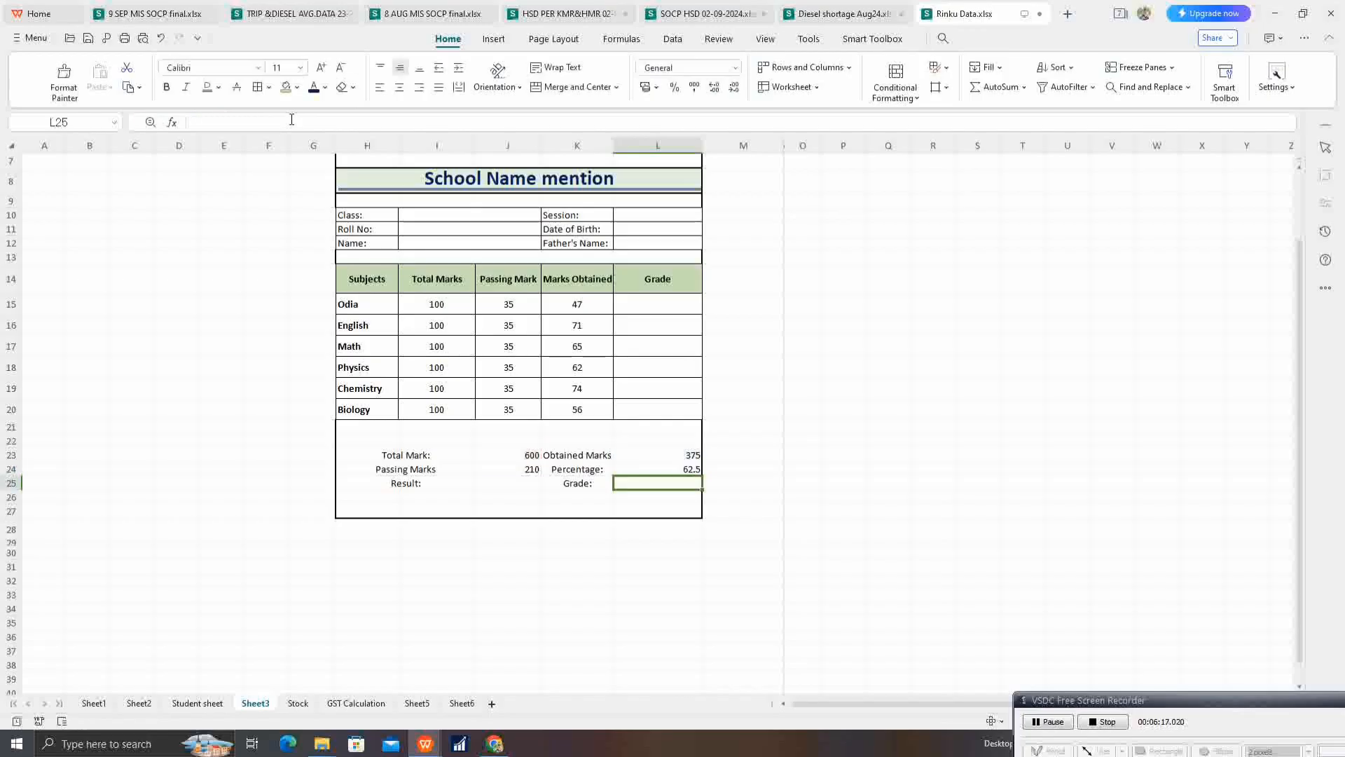
key(Up)
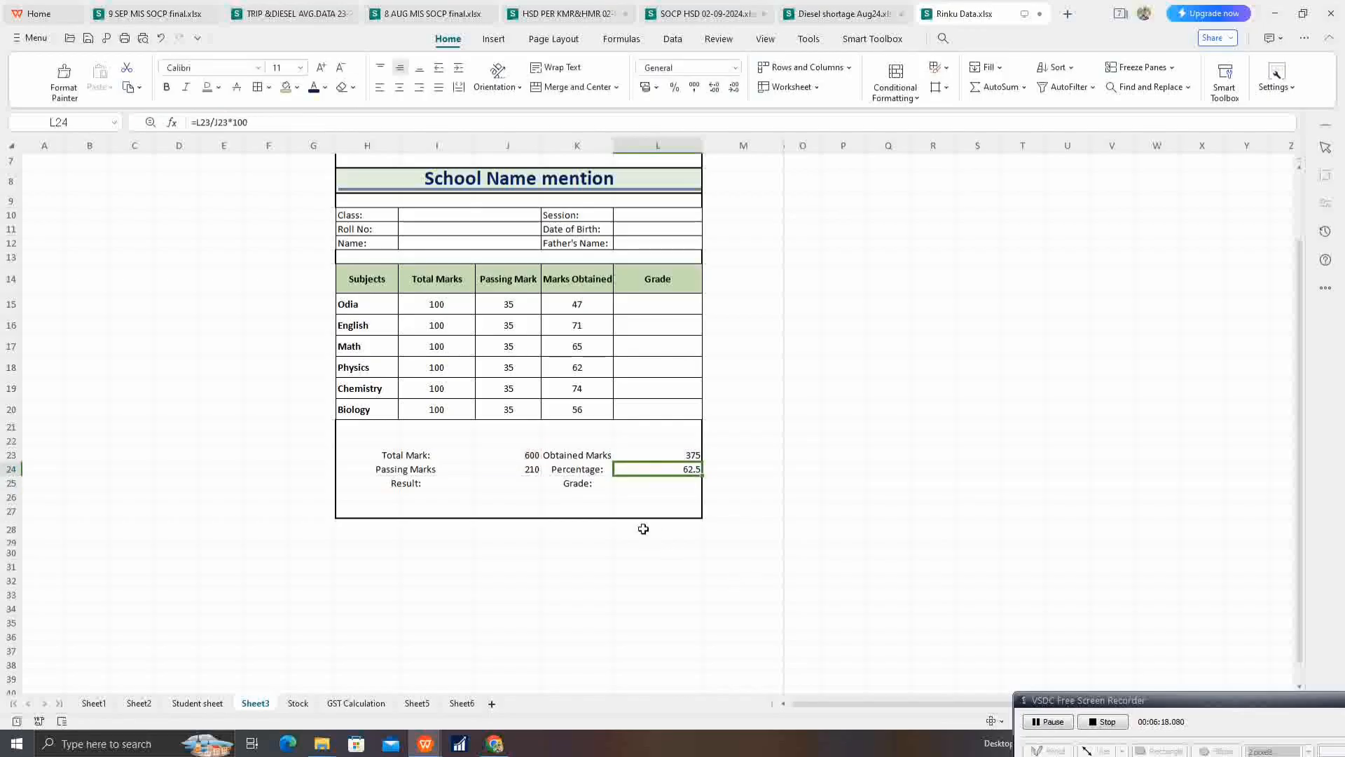
Step: Calculate the result in J25 with =IF(L24>=40,"Passed","Fail")
click(511, 483)
text(=)
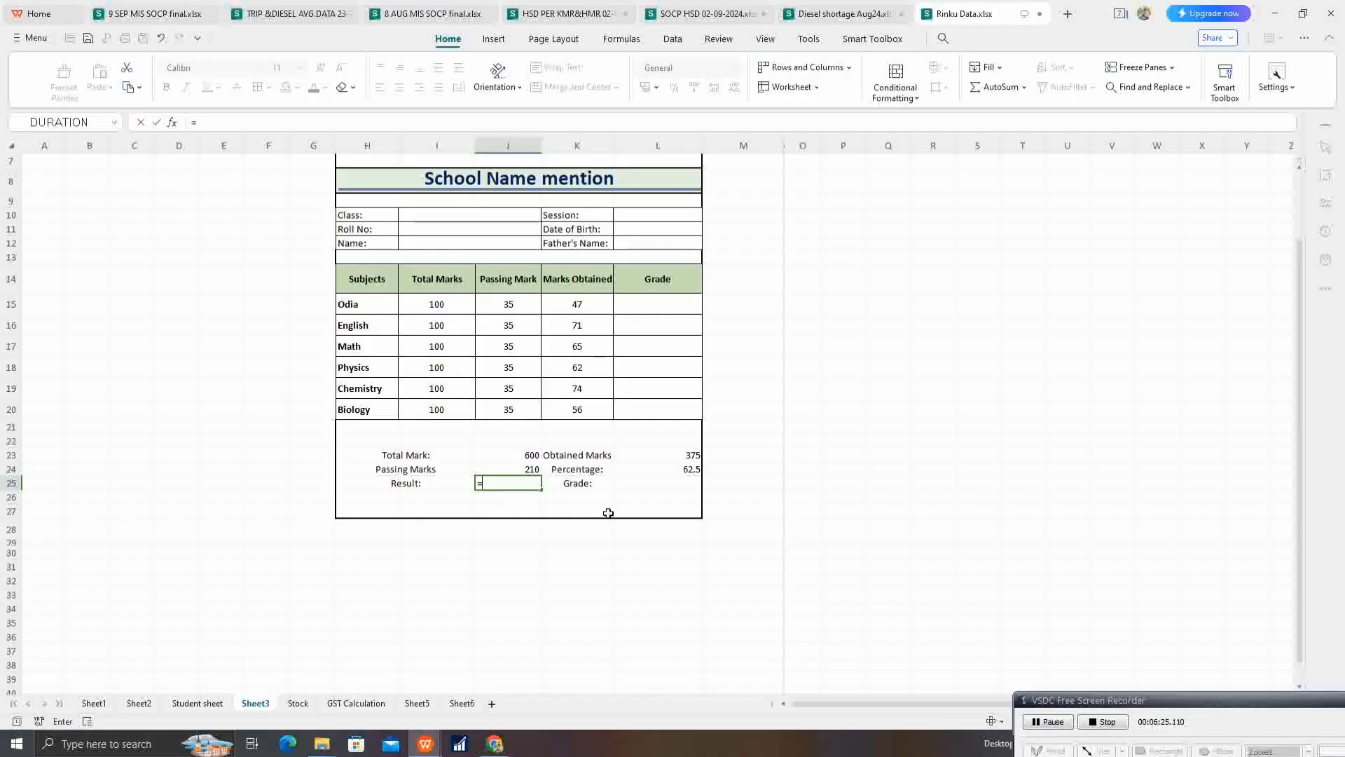
text(if)
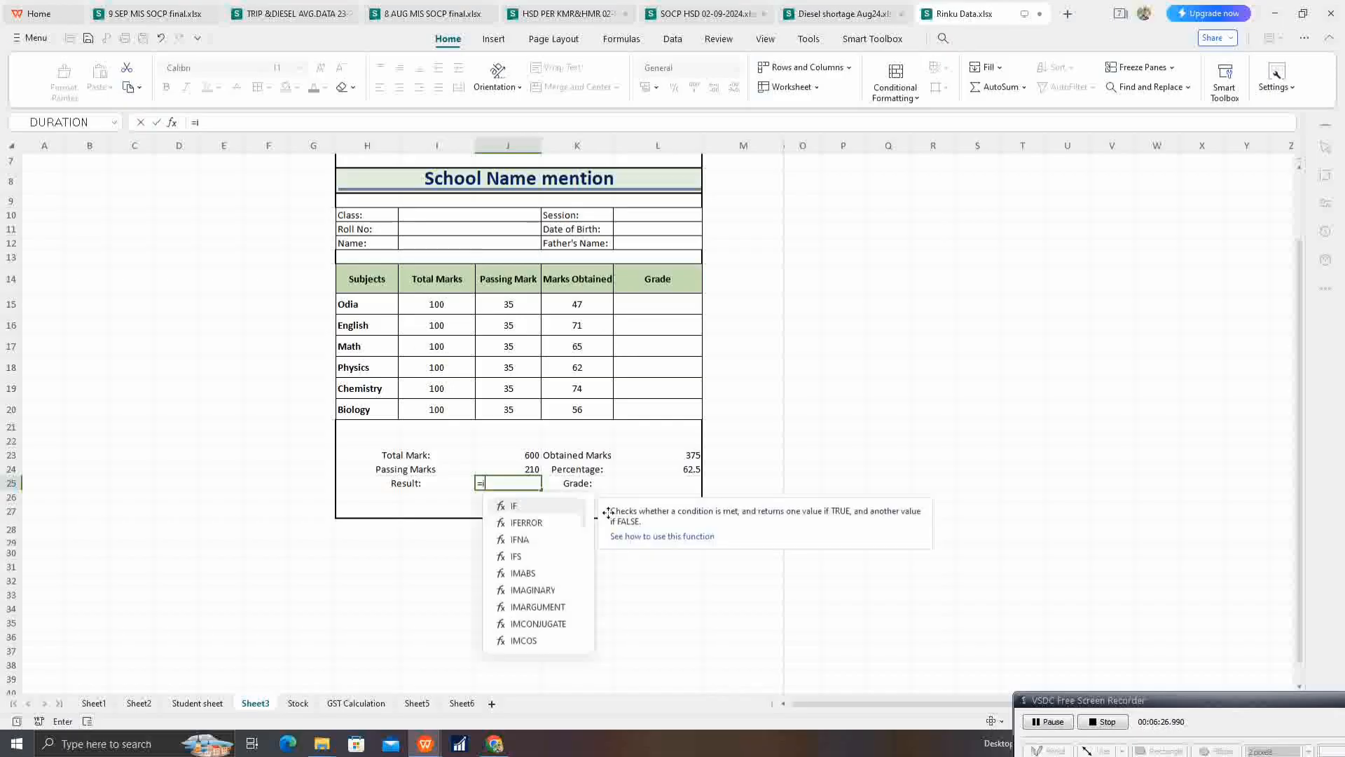
key(Return)
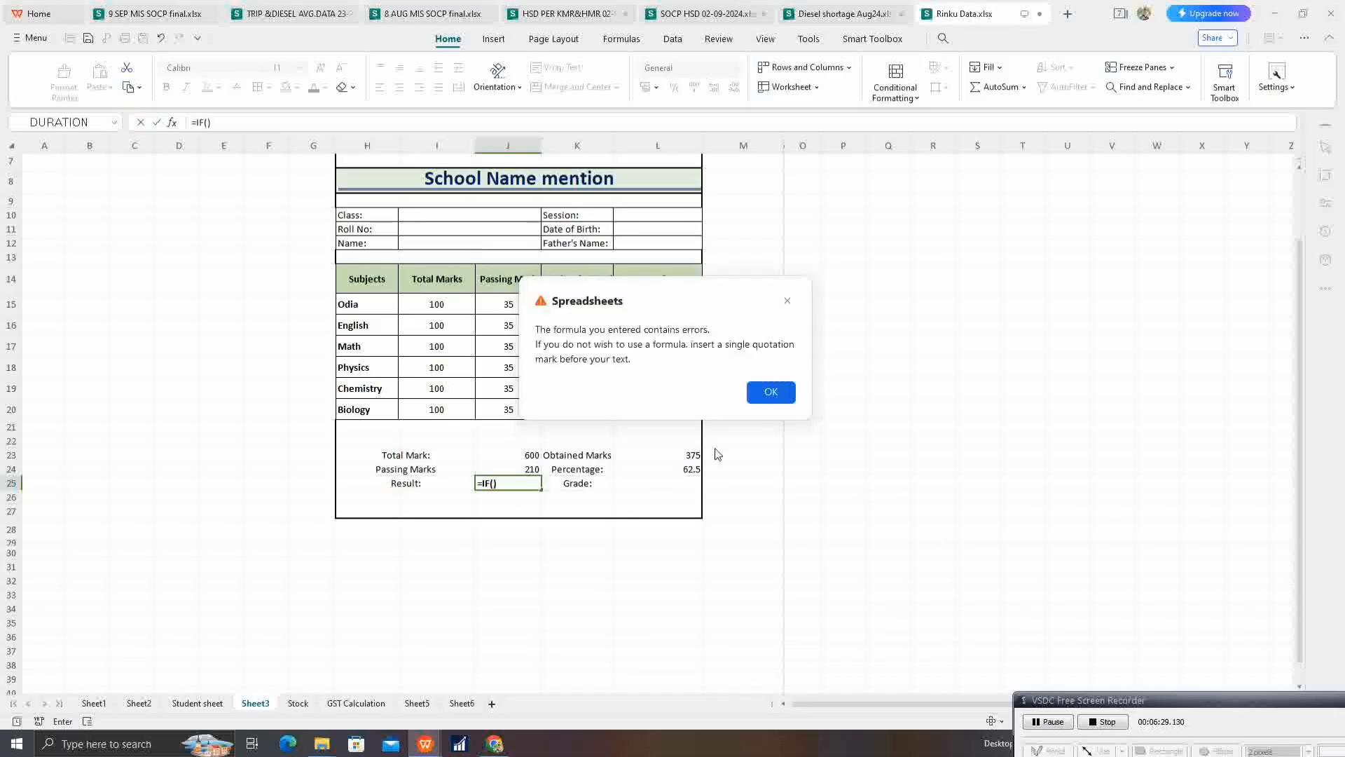
click(769, 390)
click(683, 469)
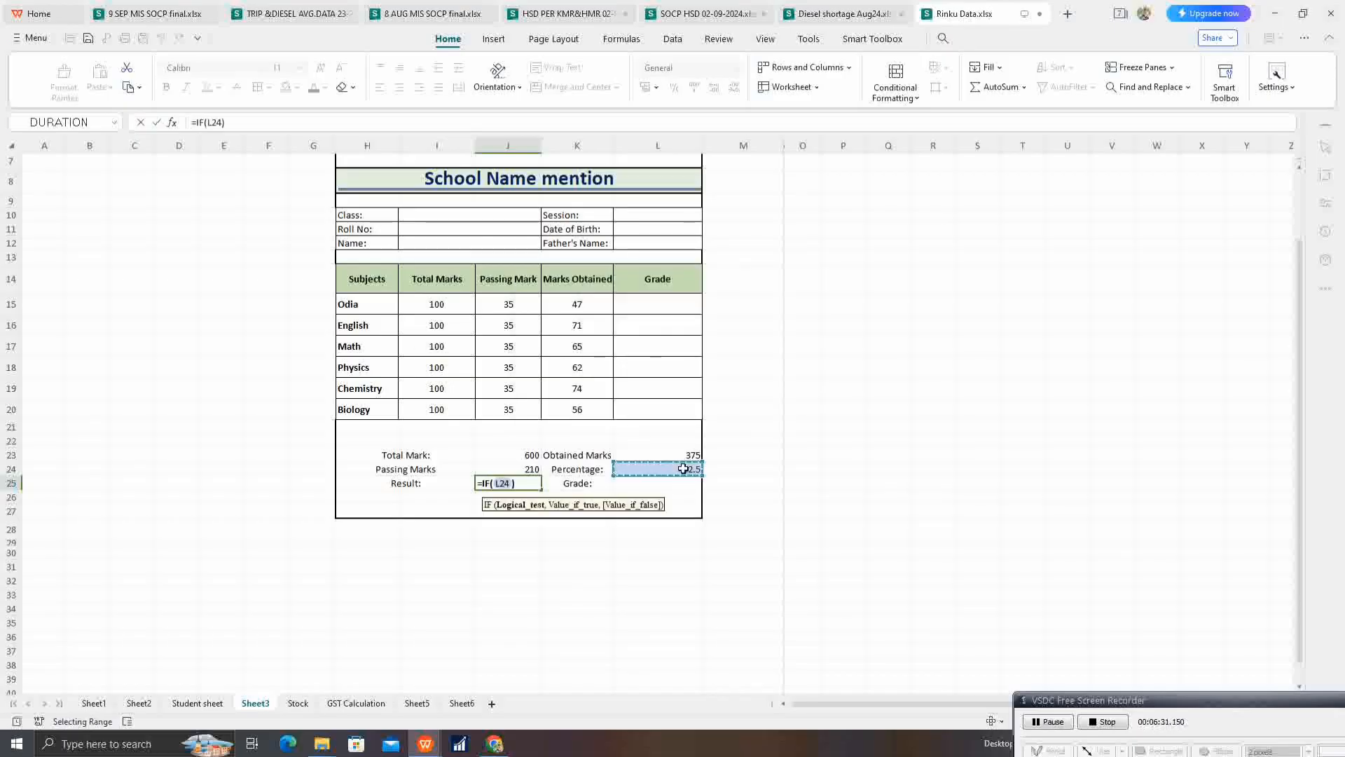
text(>=)
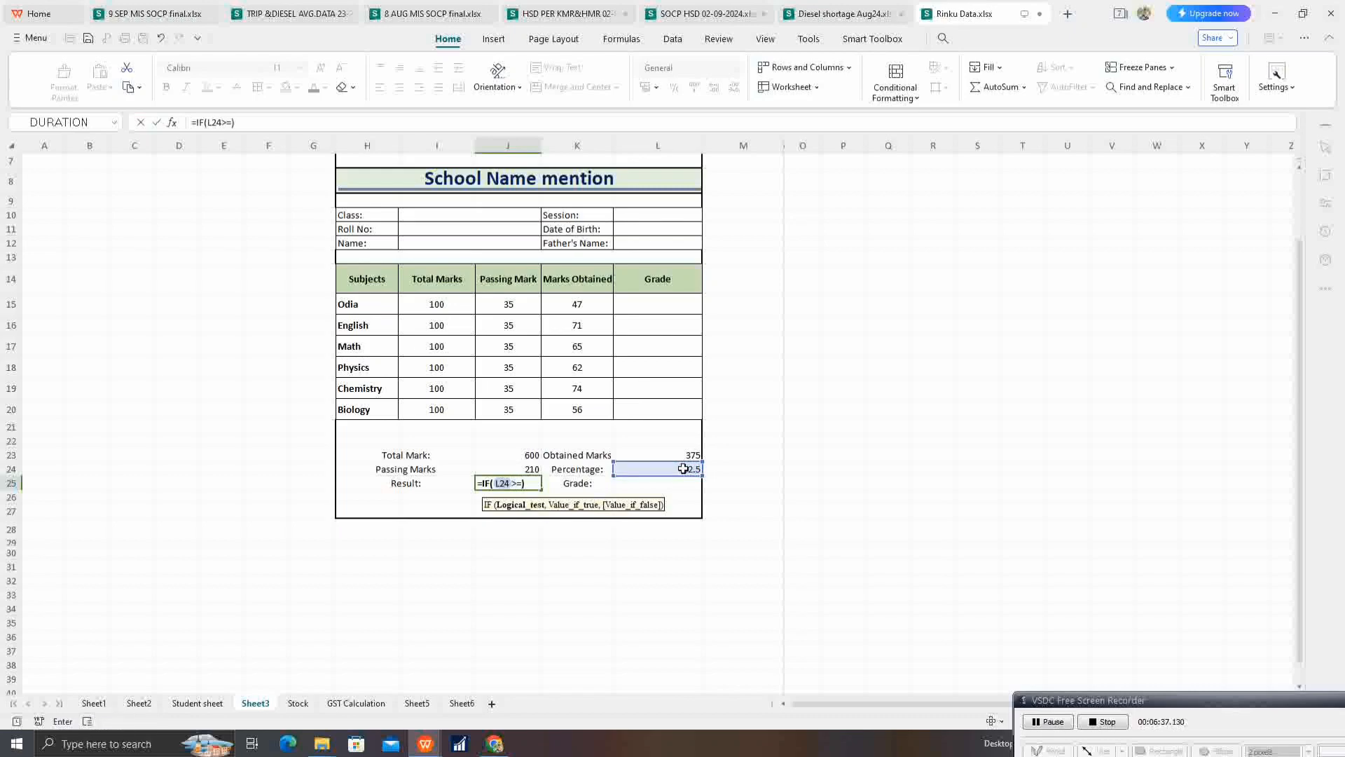
text(40,")
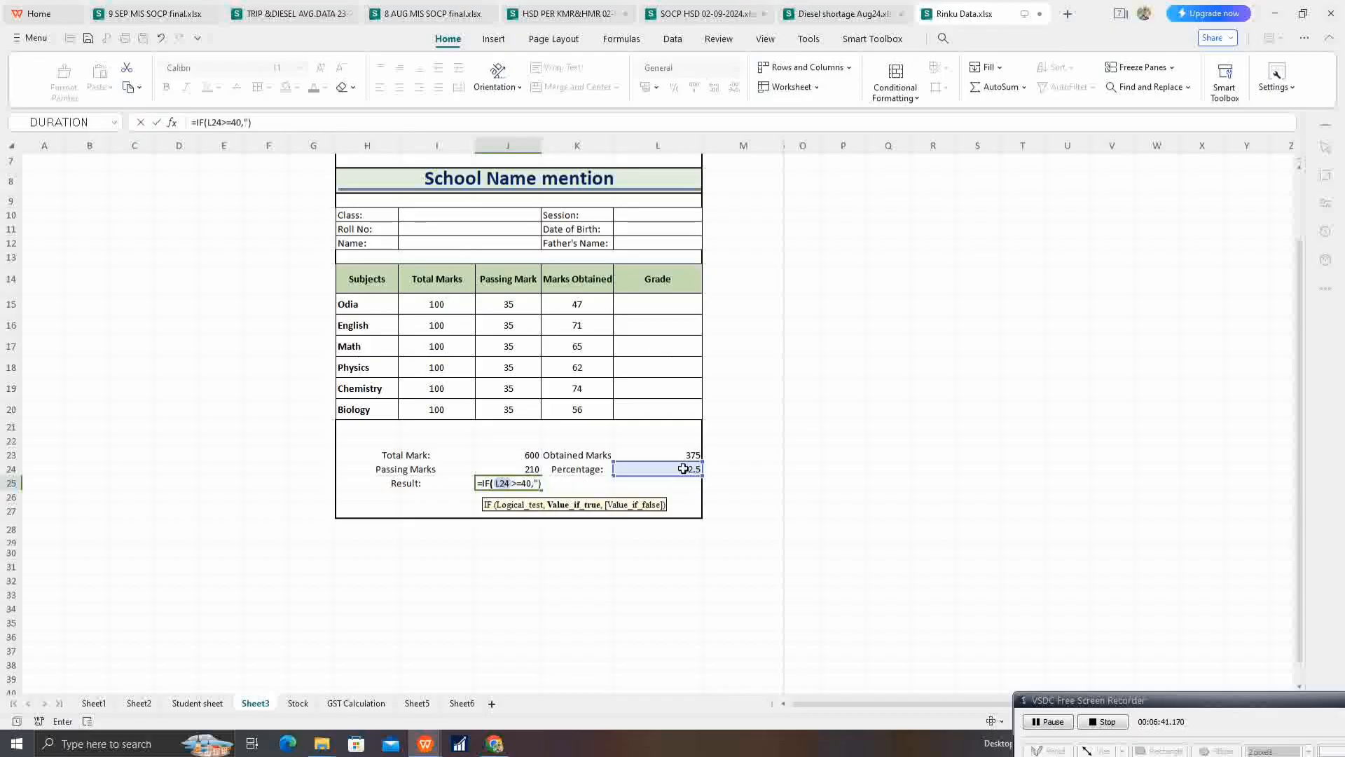
text(Passed",)
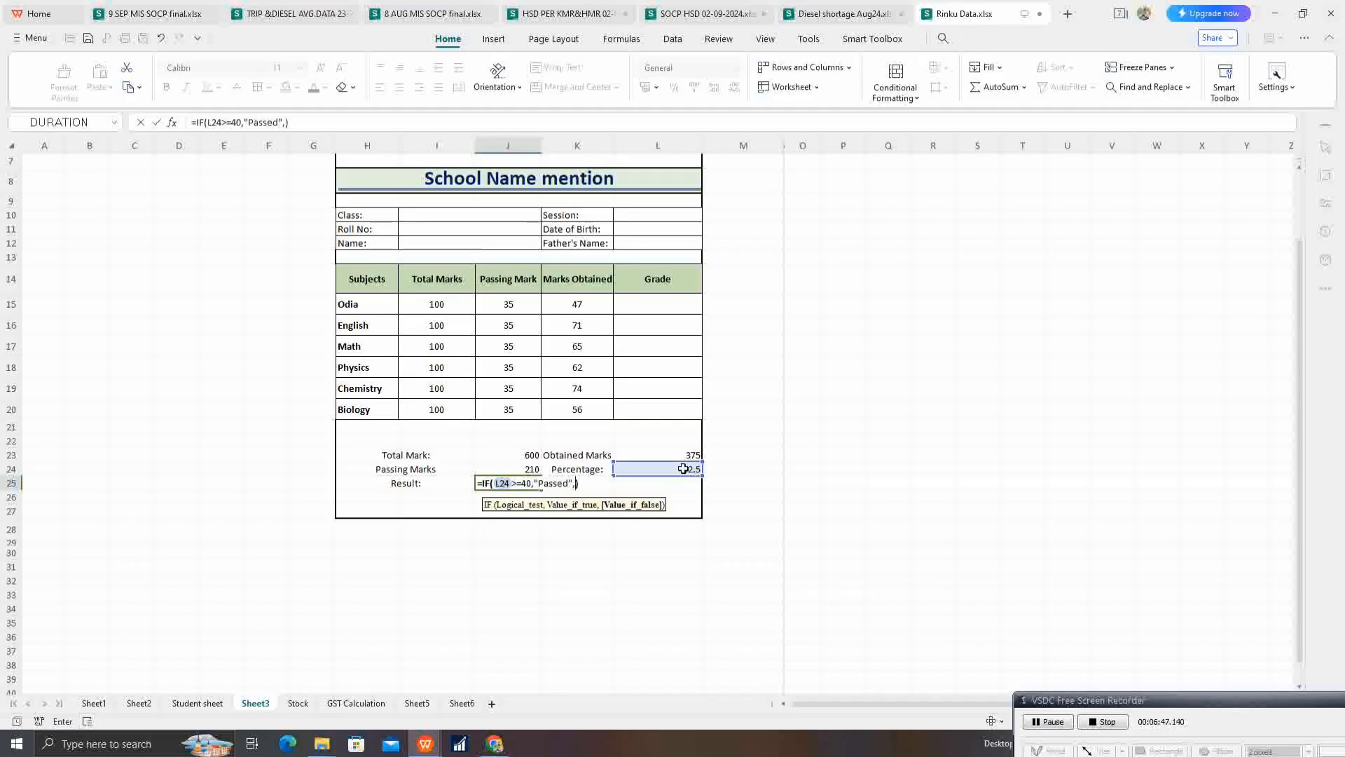
text("F"ail")
key(Return)
Step: Begin an IF formula for the overall grade in L25 that returns "A" when L24 is at least 80
key(Right)
key(Right)
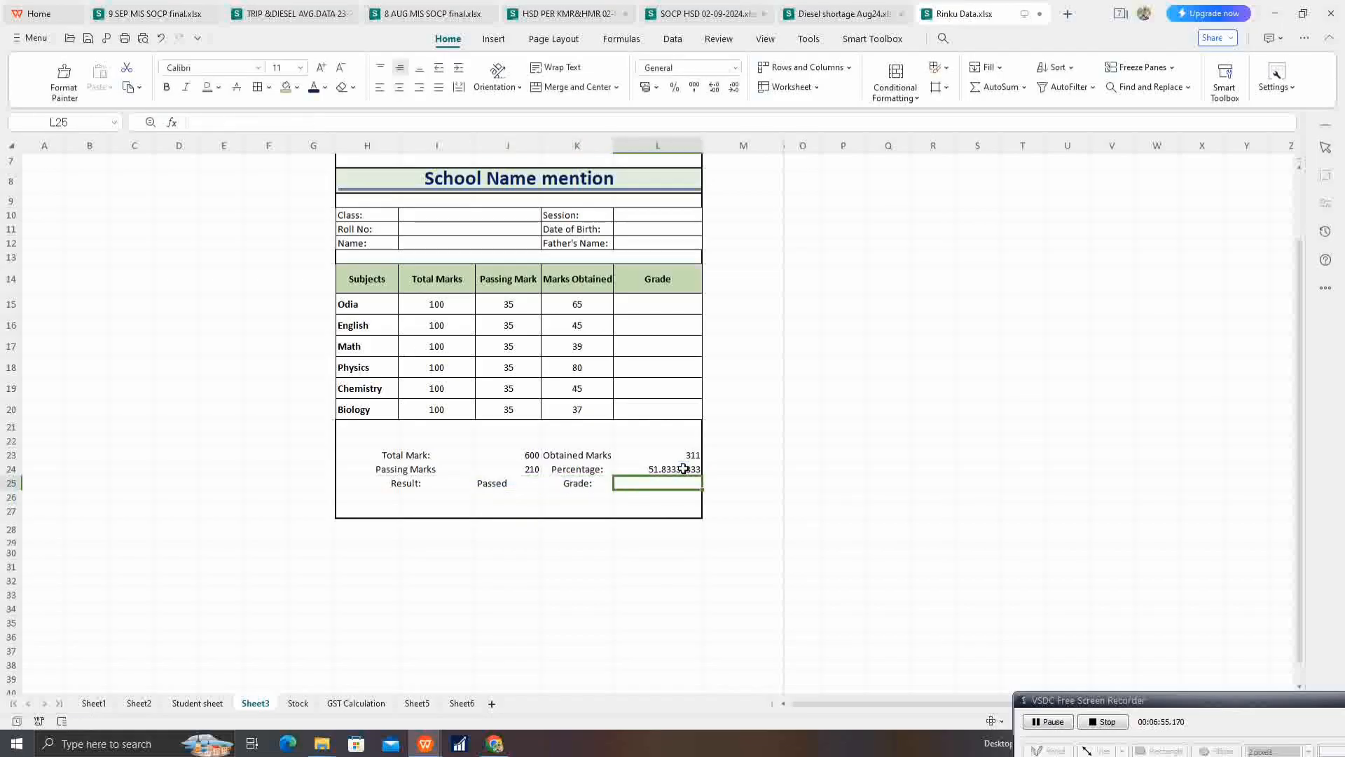
text(=)
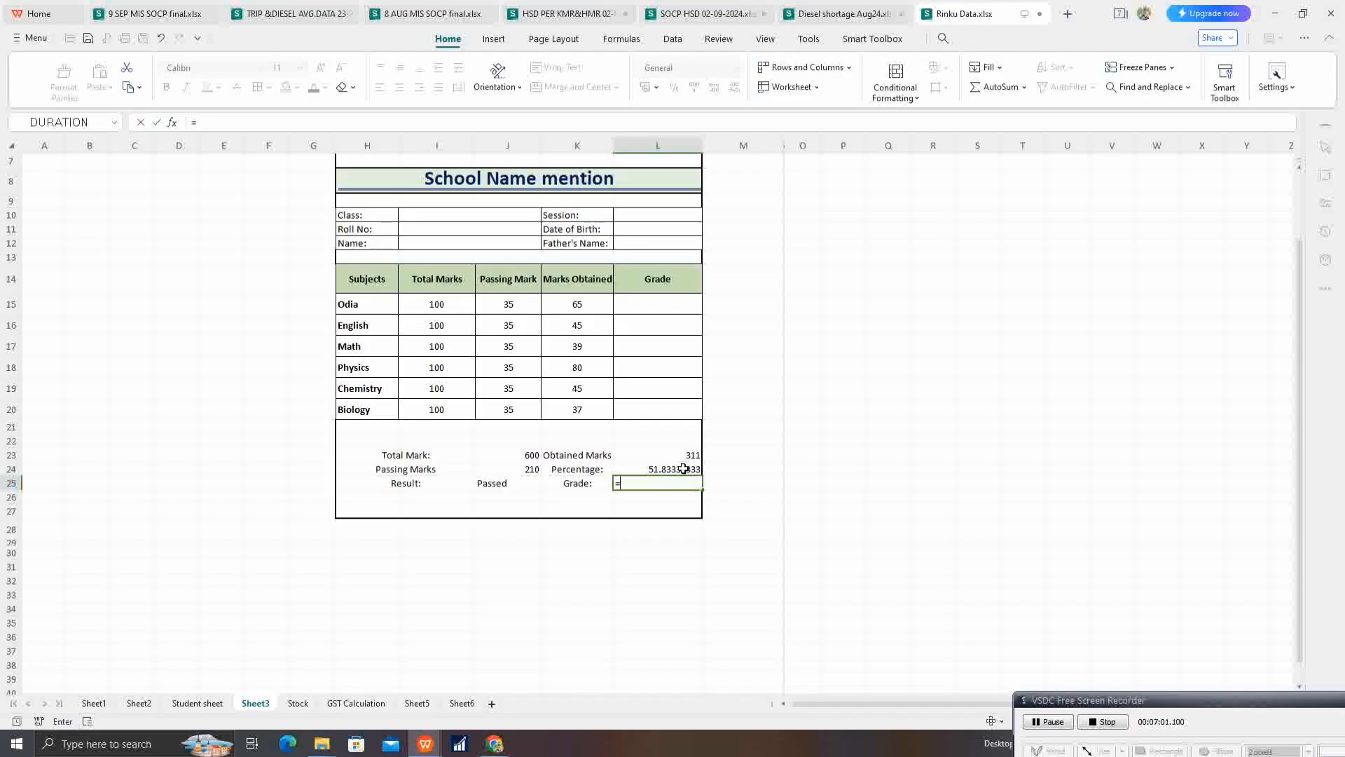
text(if)
key(Tab)
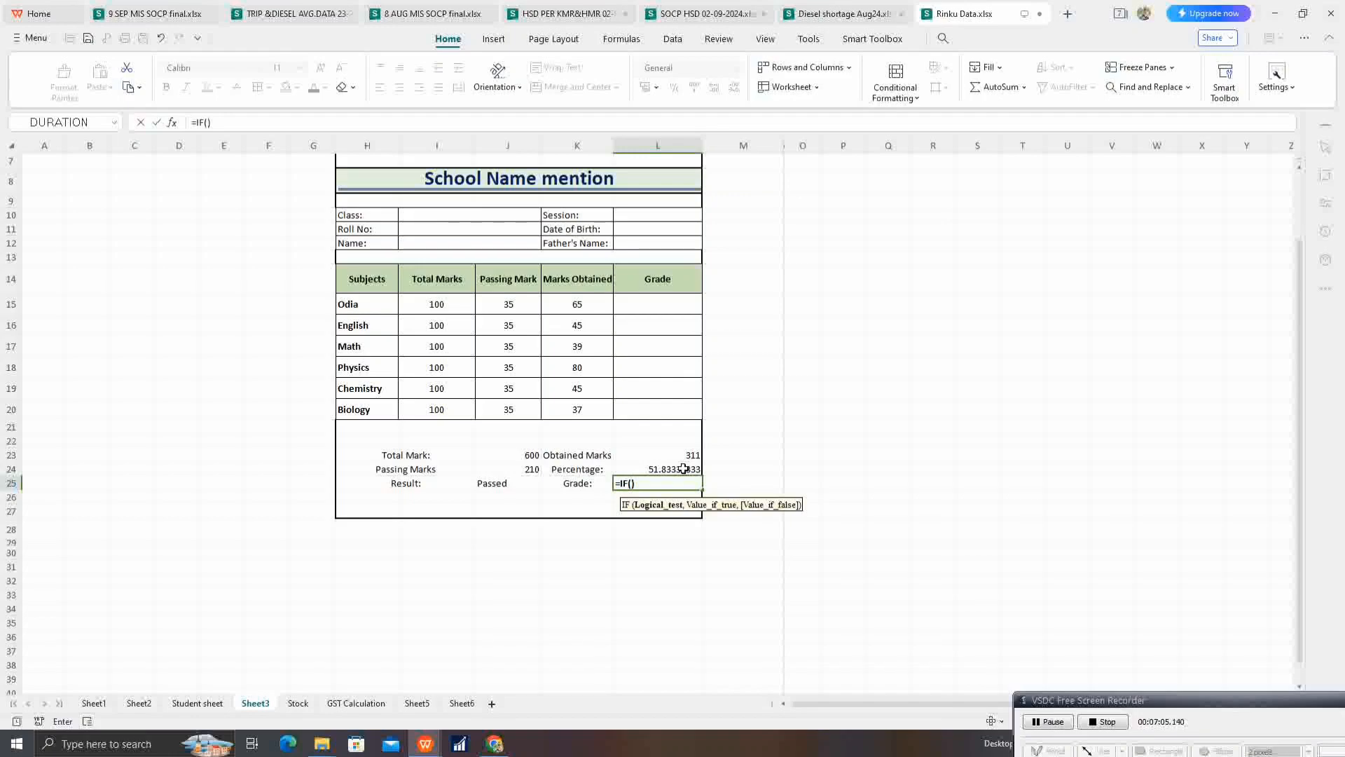
click(683, 468)
text(>)
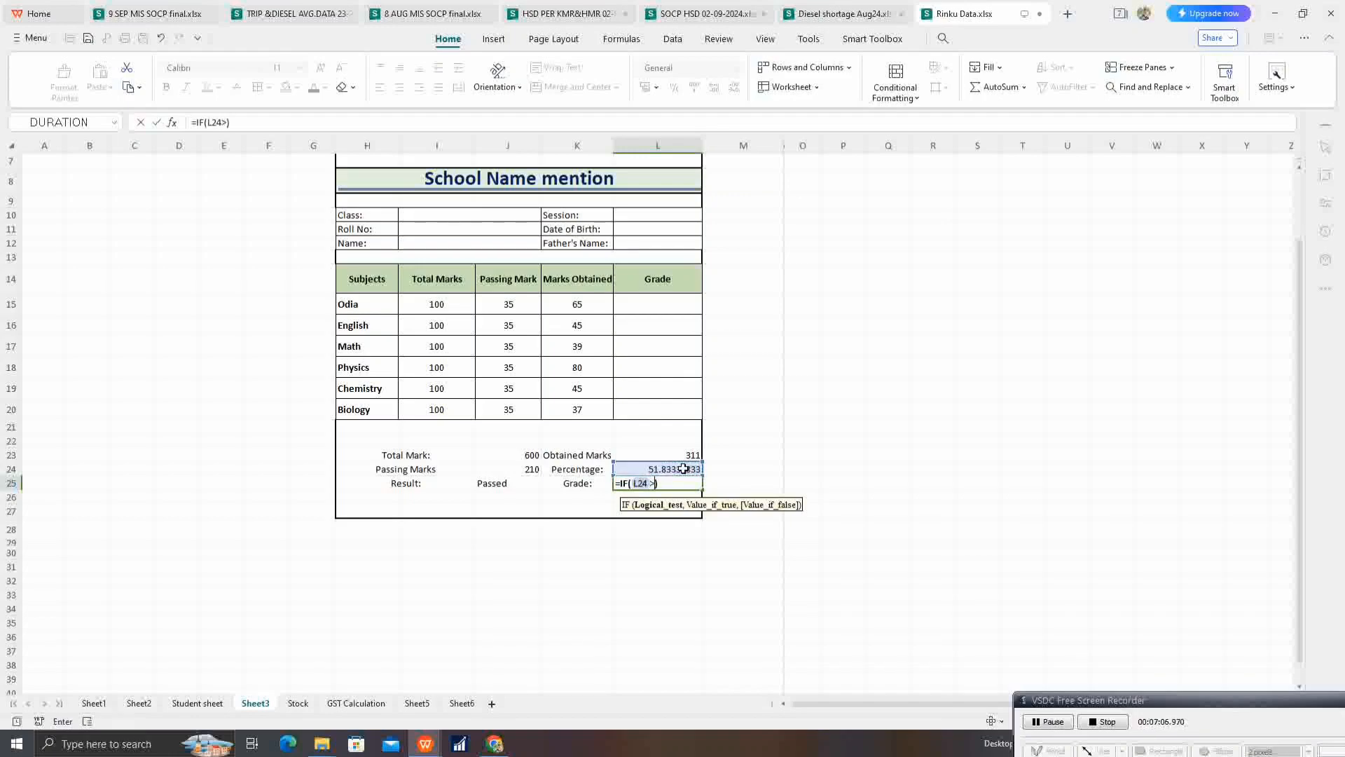
text(=80,)
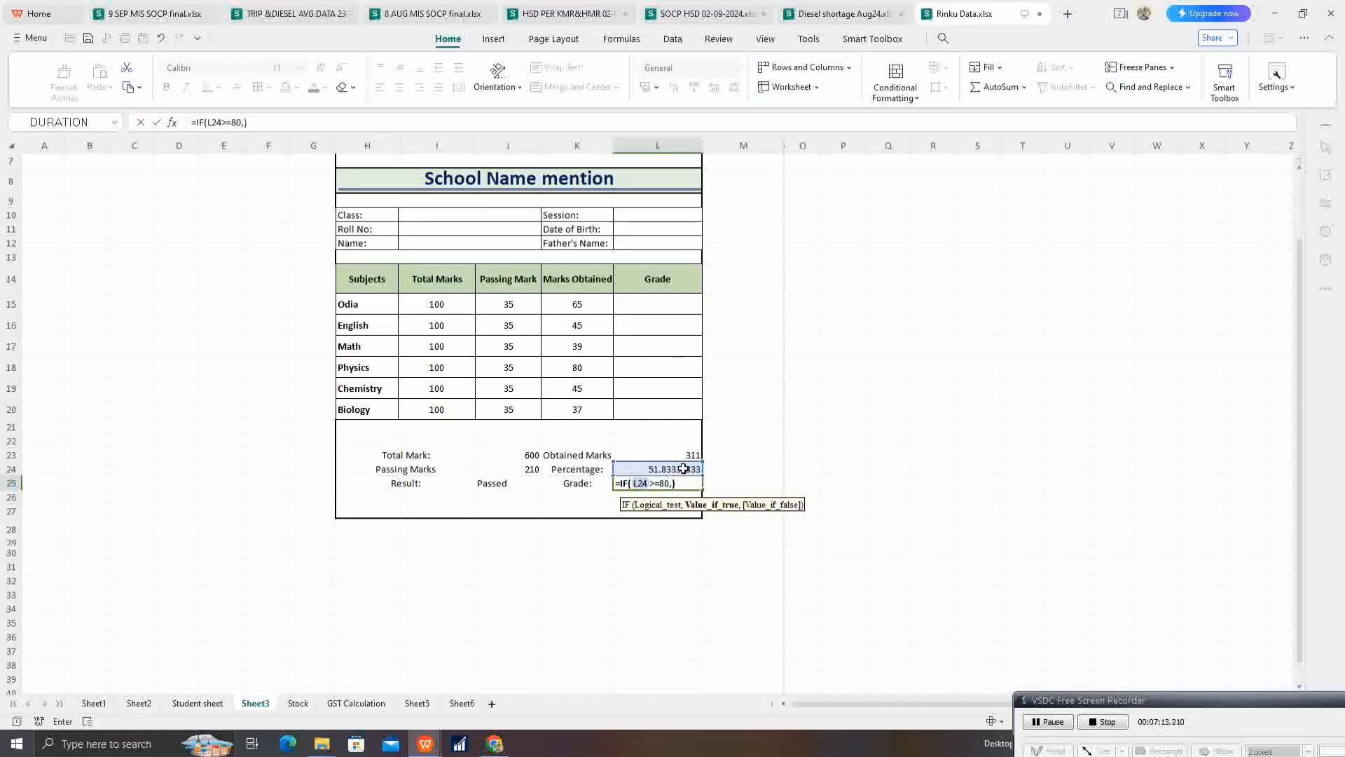
text("A",If)
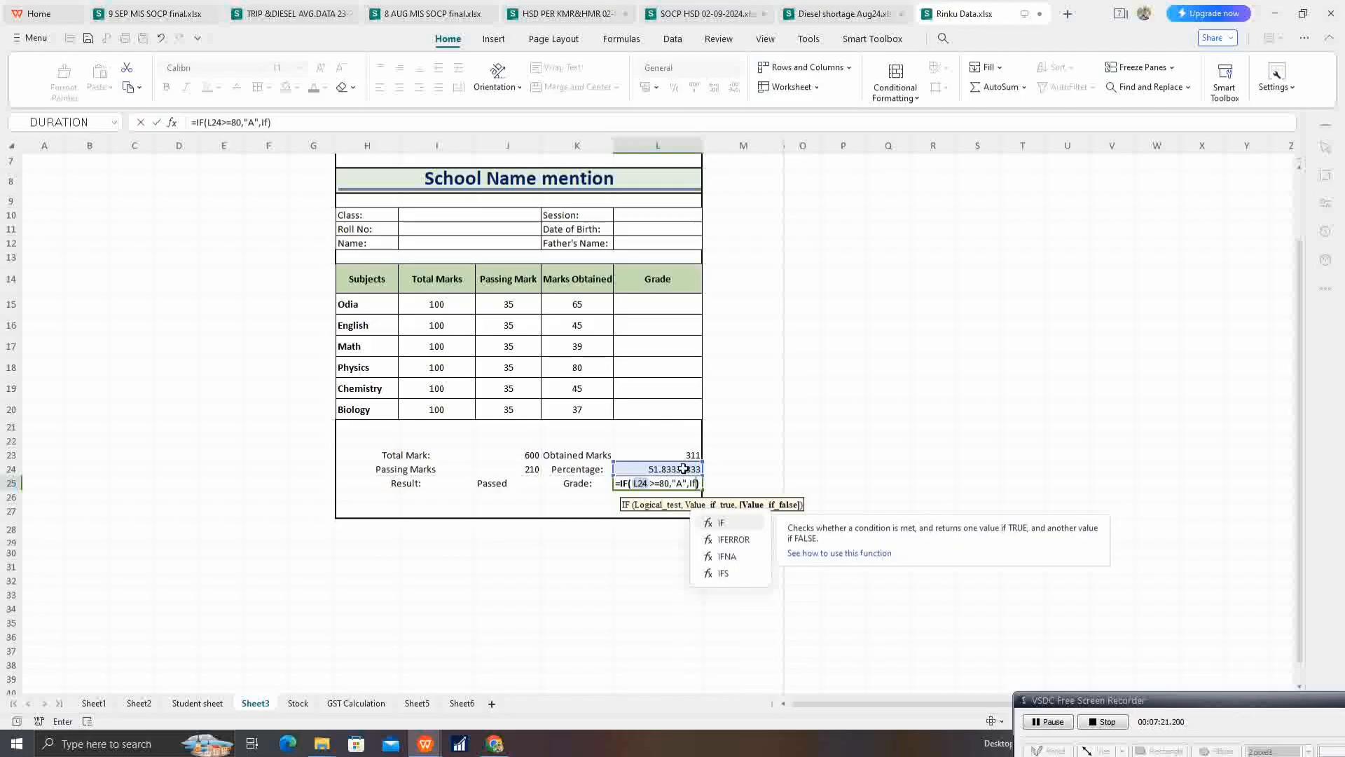
Step: Complete the L25 grade formula with a nested IF(L24>=50,"B","fail")
key(Tab)
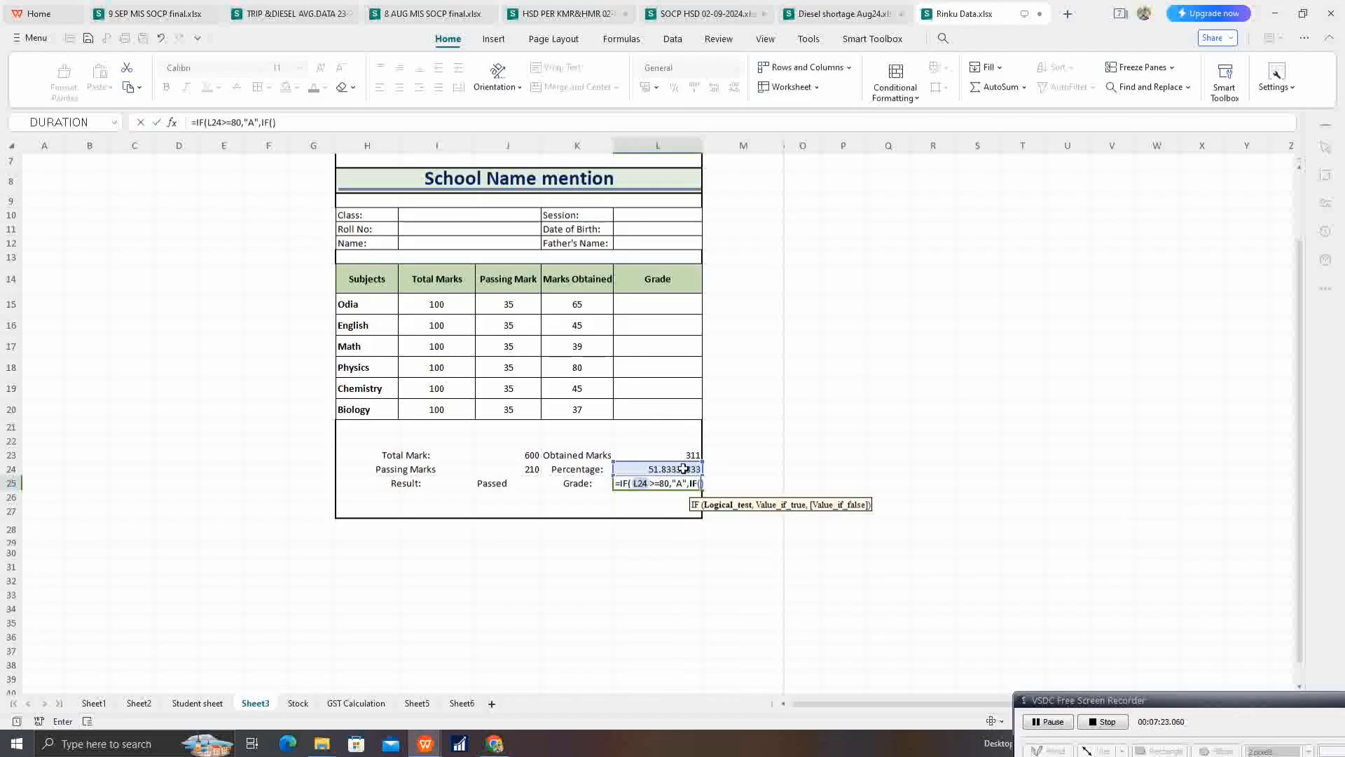
click(683, 469)
text(>=50)
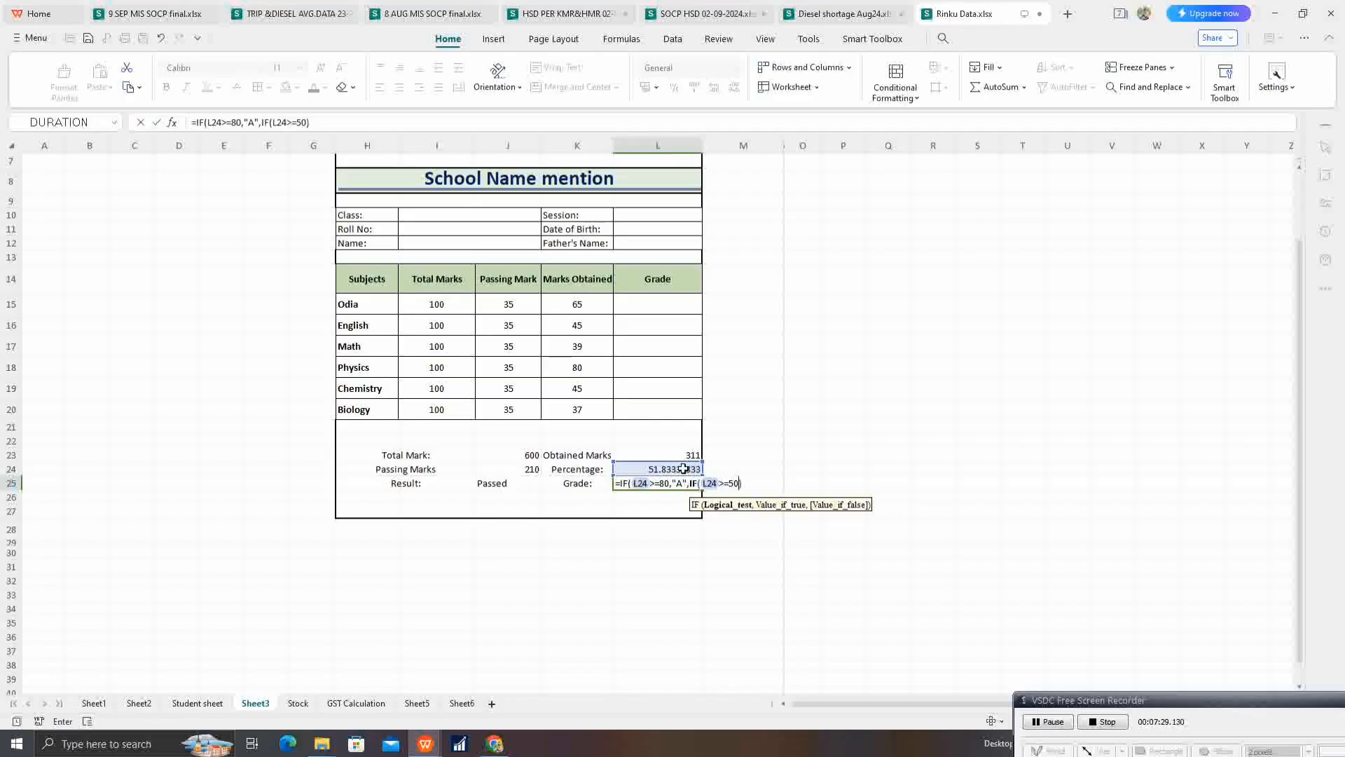
text(,)
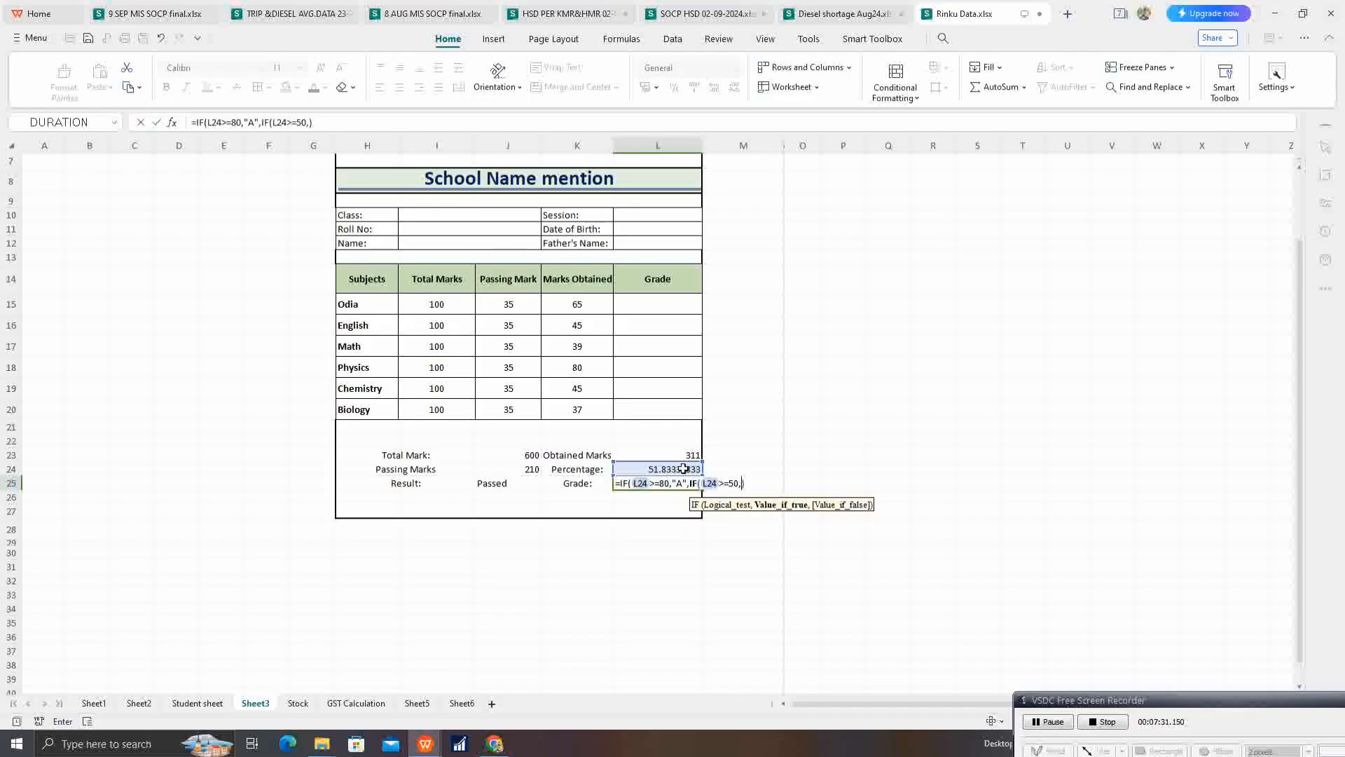
text("B","fai)
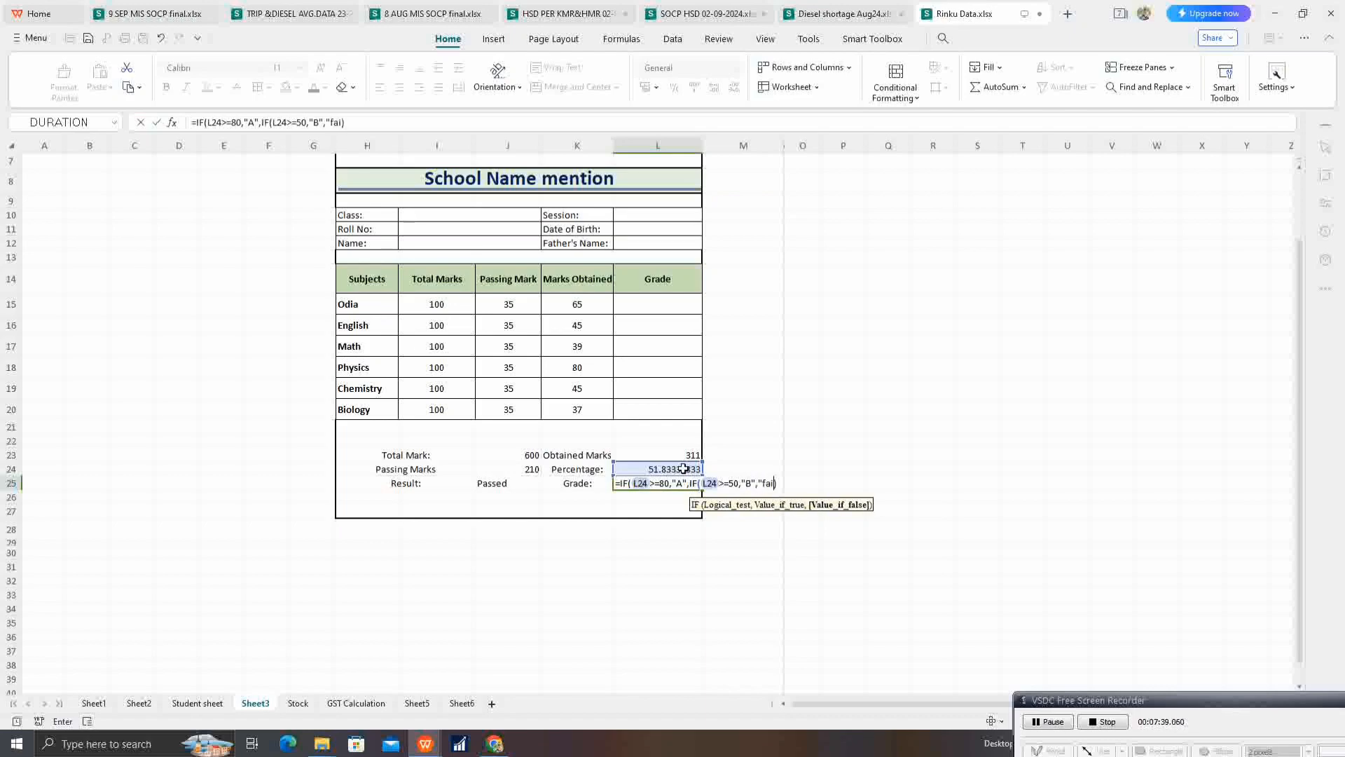
text(l")
key(Return)
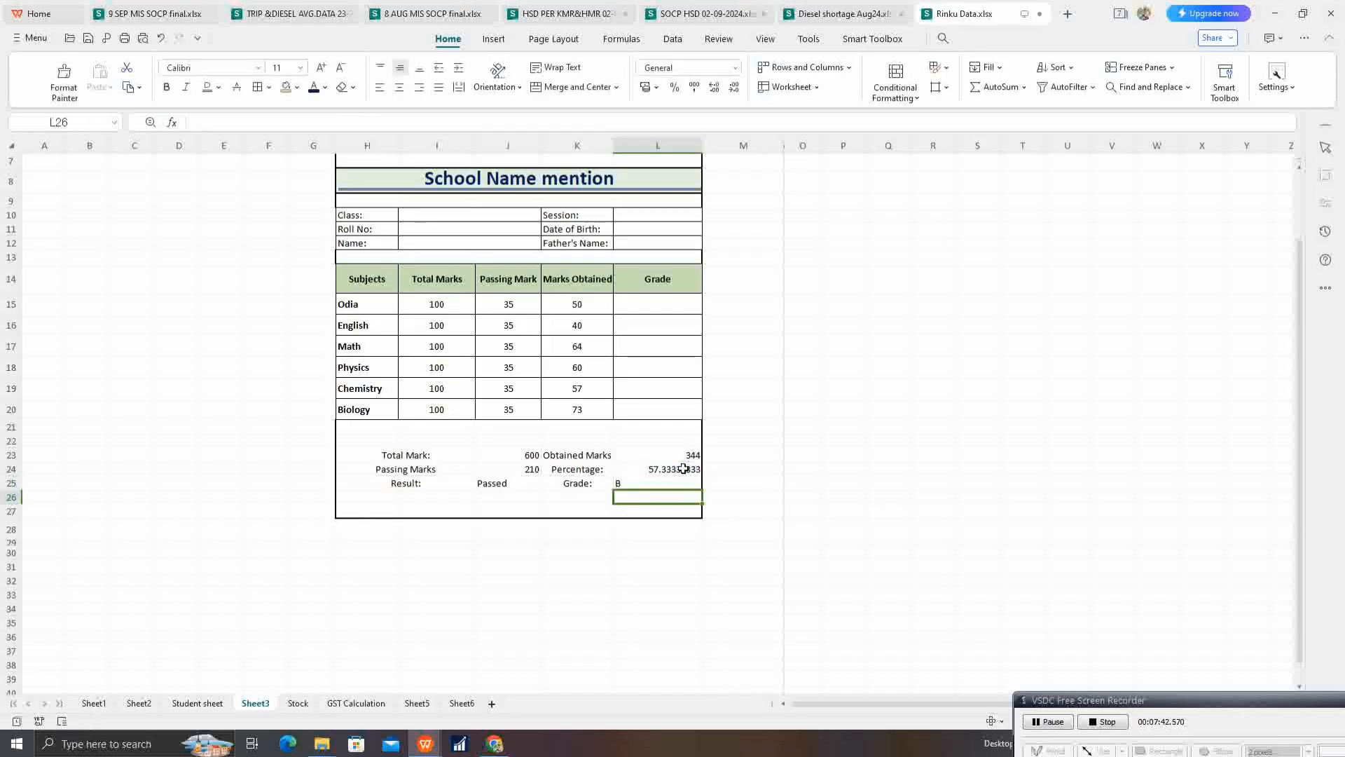
Step: Apply borders to all cells of the summary block H23:L25
click(635, 483)
drag(385, 459, 659, 485)
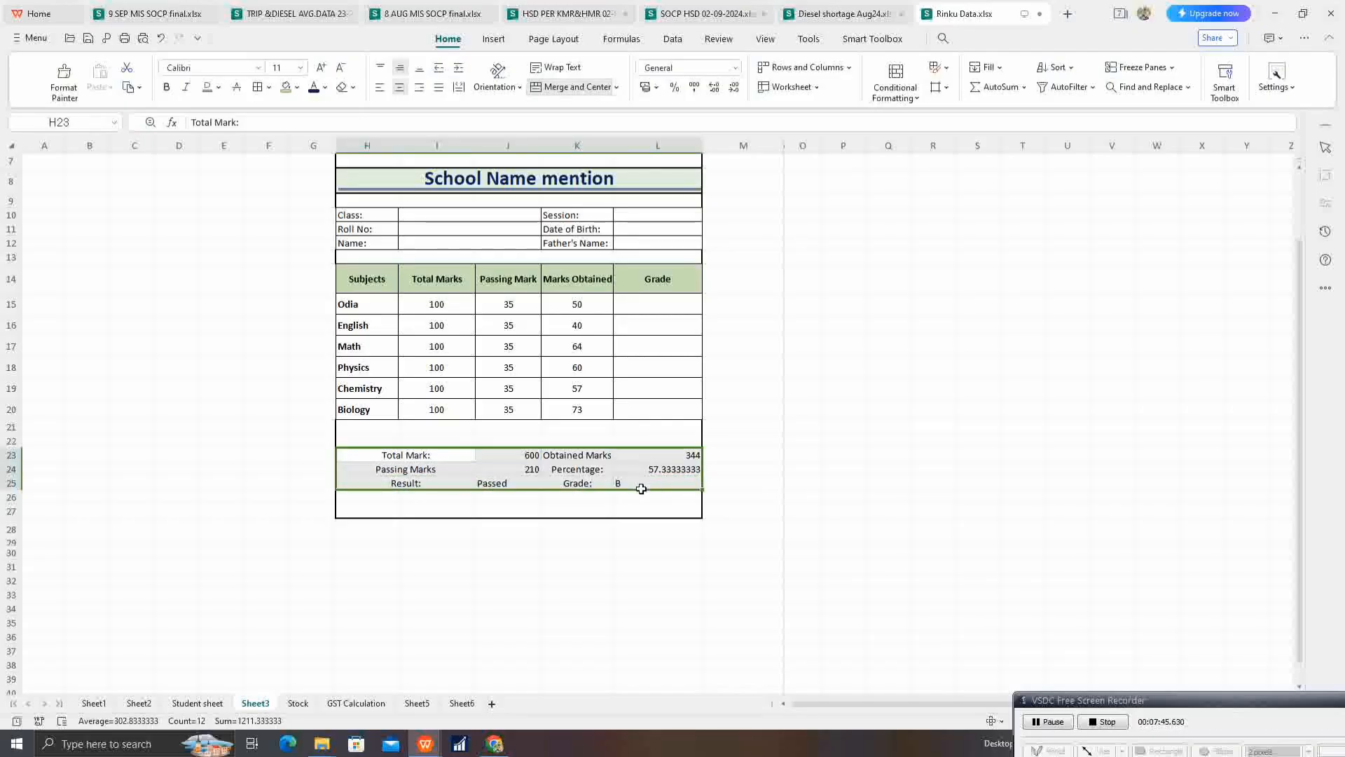
click(258, 86)
click(521, 473)
Step: Fill the summary labels in H23:I25 and K23:K25 with light blue
drag(429, 459, 426, 486)
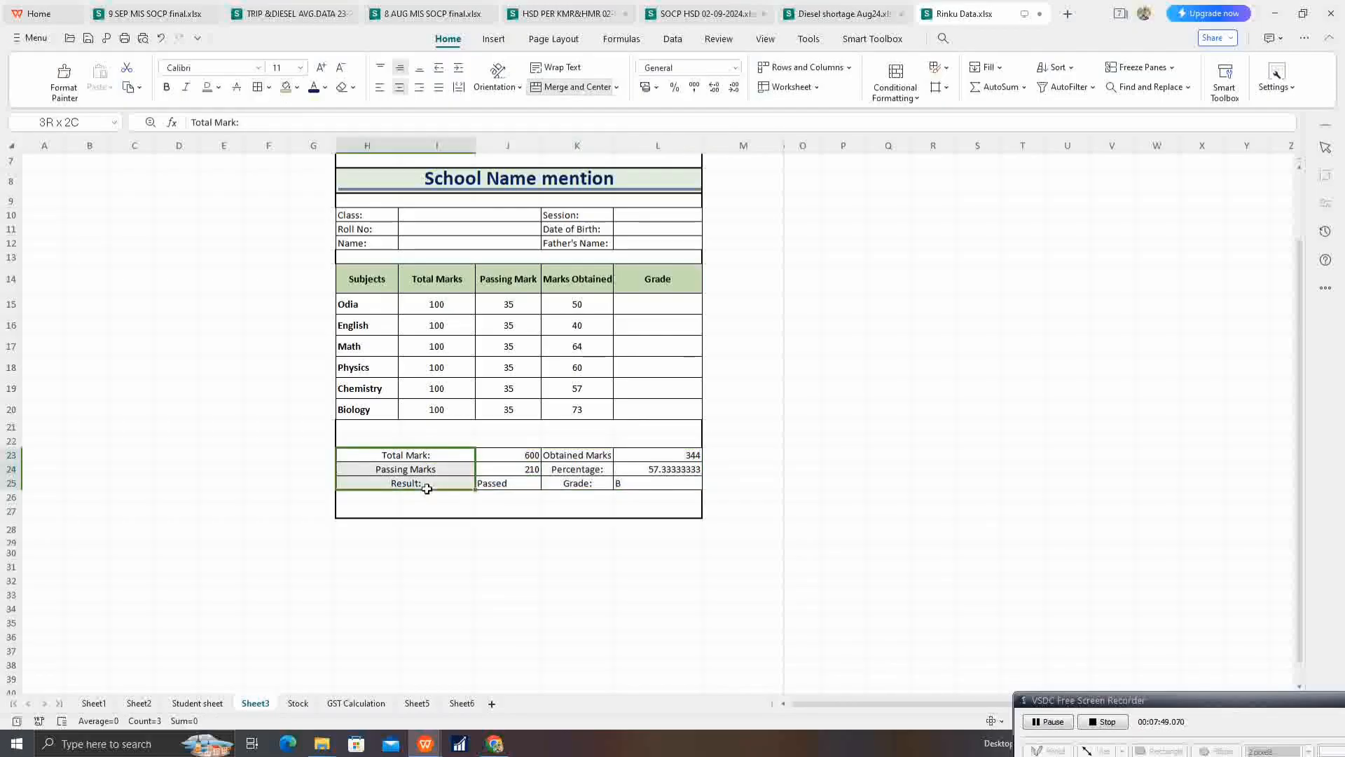
click(299, 87)
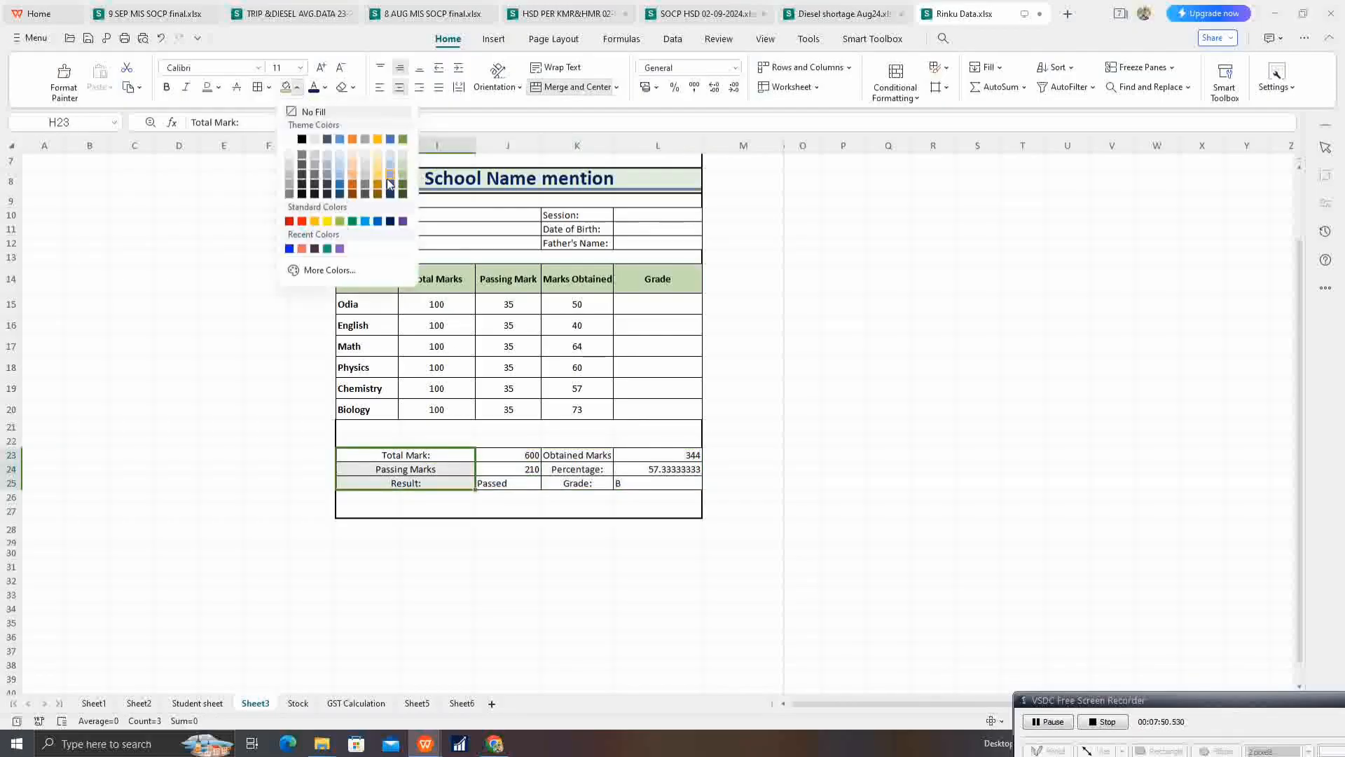
click(390, 164)
click(589, 457)
drag(594, 481, 516, 483)
click(286, 87)
Step: Centre the summary values in J23:J25 and L23:L25 horizontally
click(631, 483)
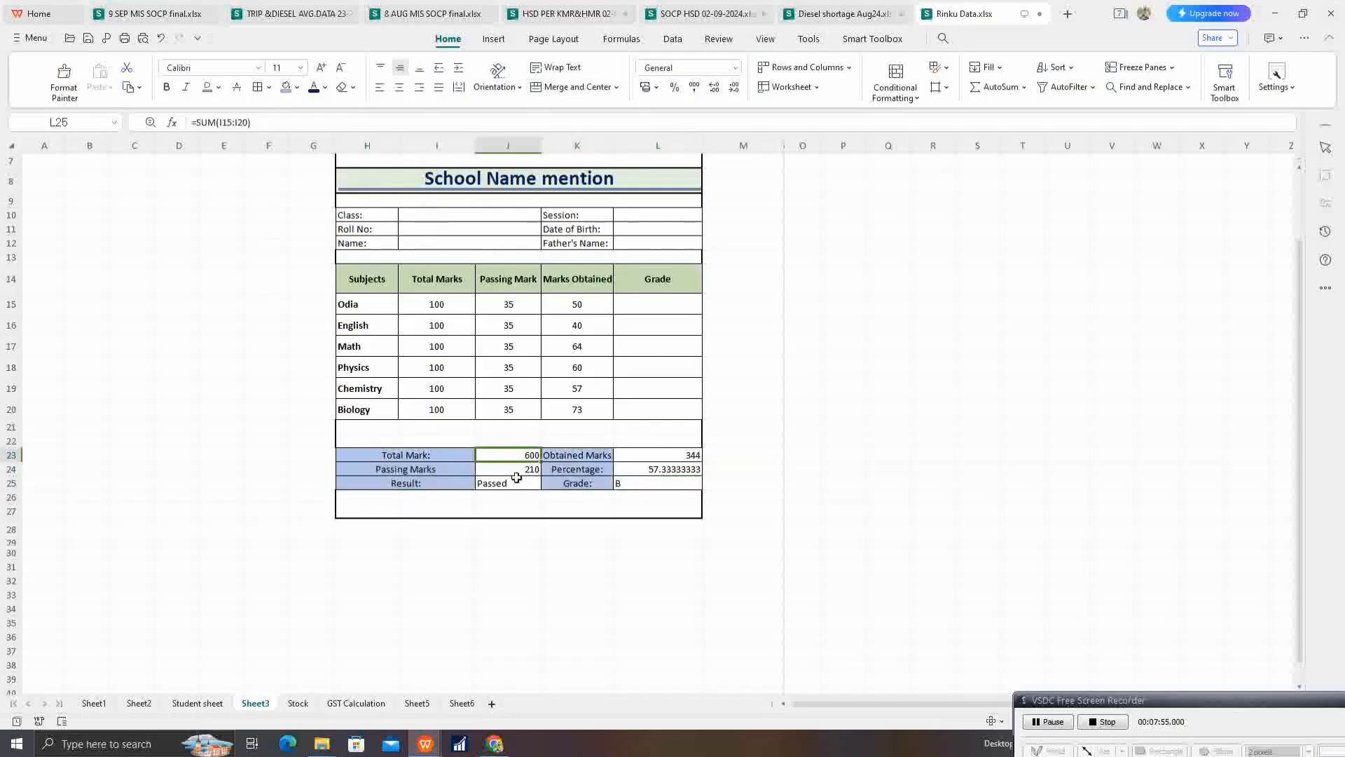
click(399, 87)
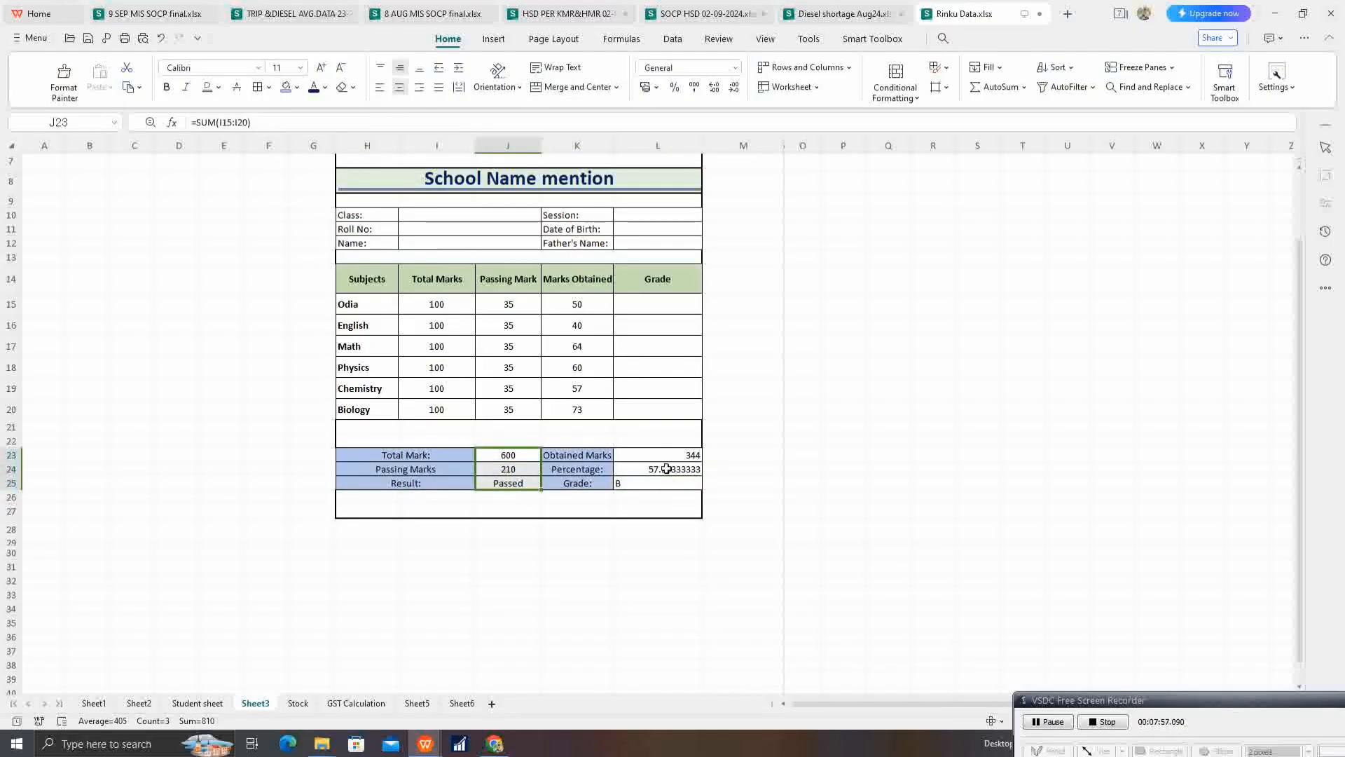
drag(659, 456, 659, 483)
click(405, 87)
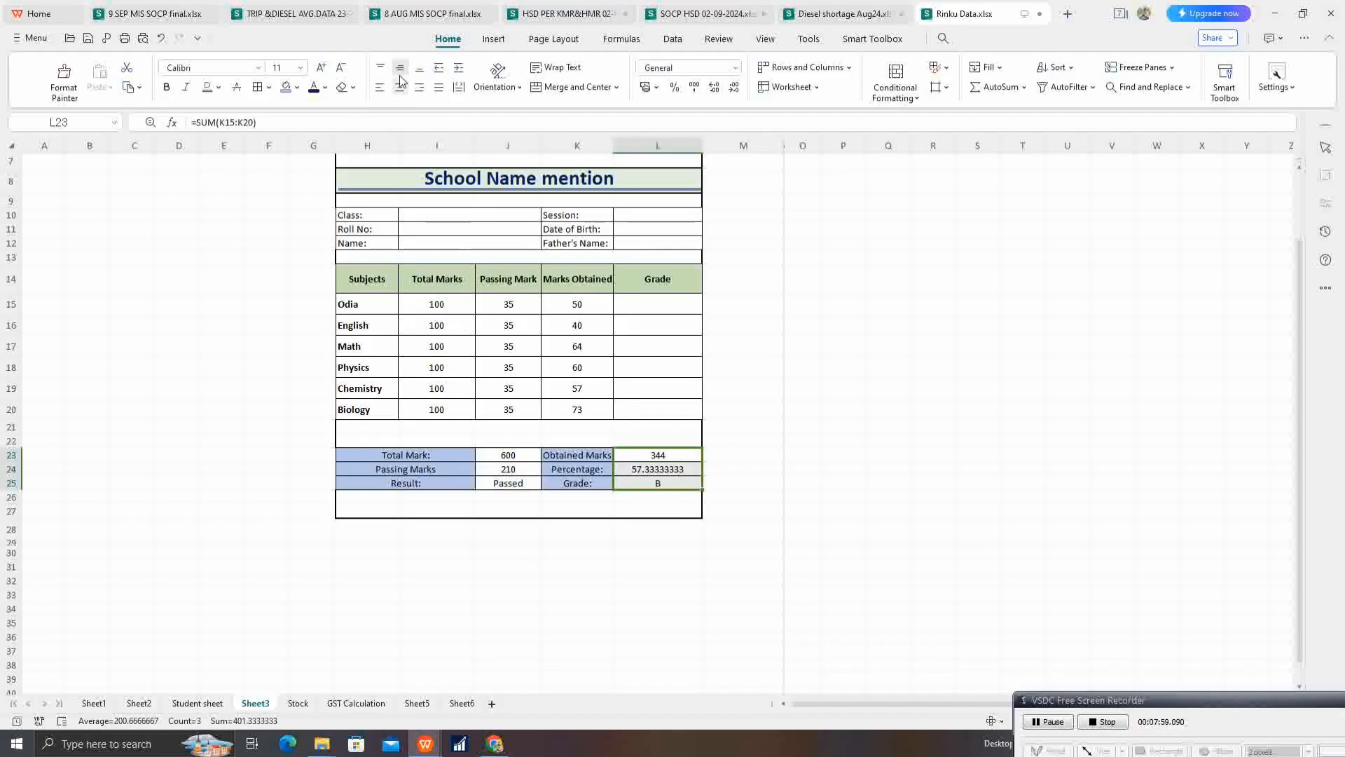
Step: Enter CLASS -X as the class in I10 of the student details
click(459, 230)
scroll(519, 410, up, 2)
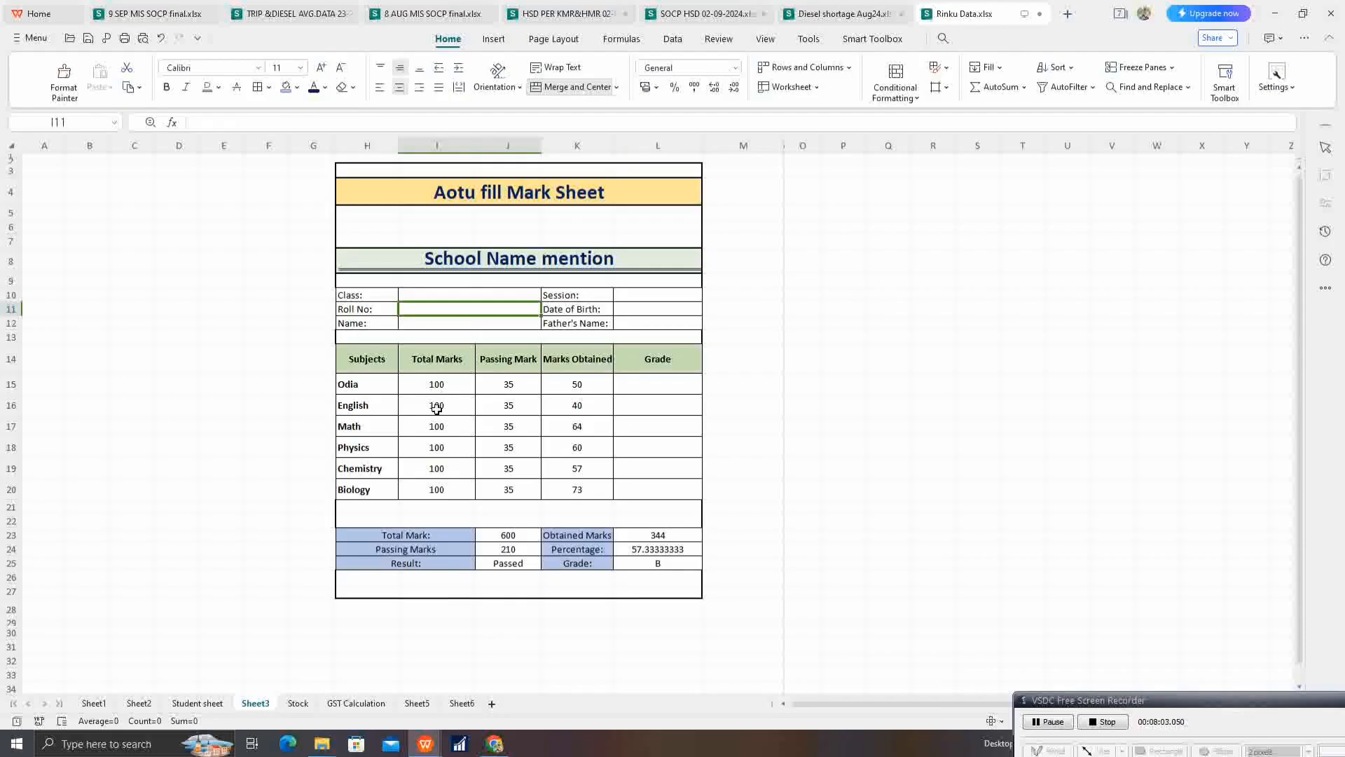
click(426, 297)
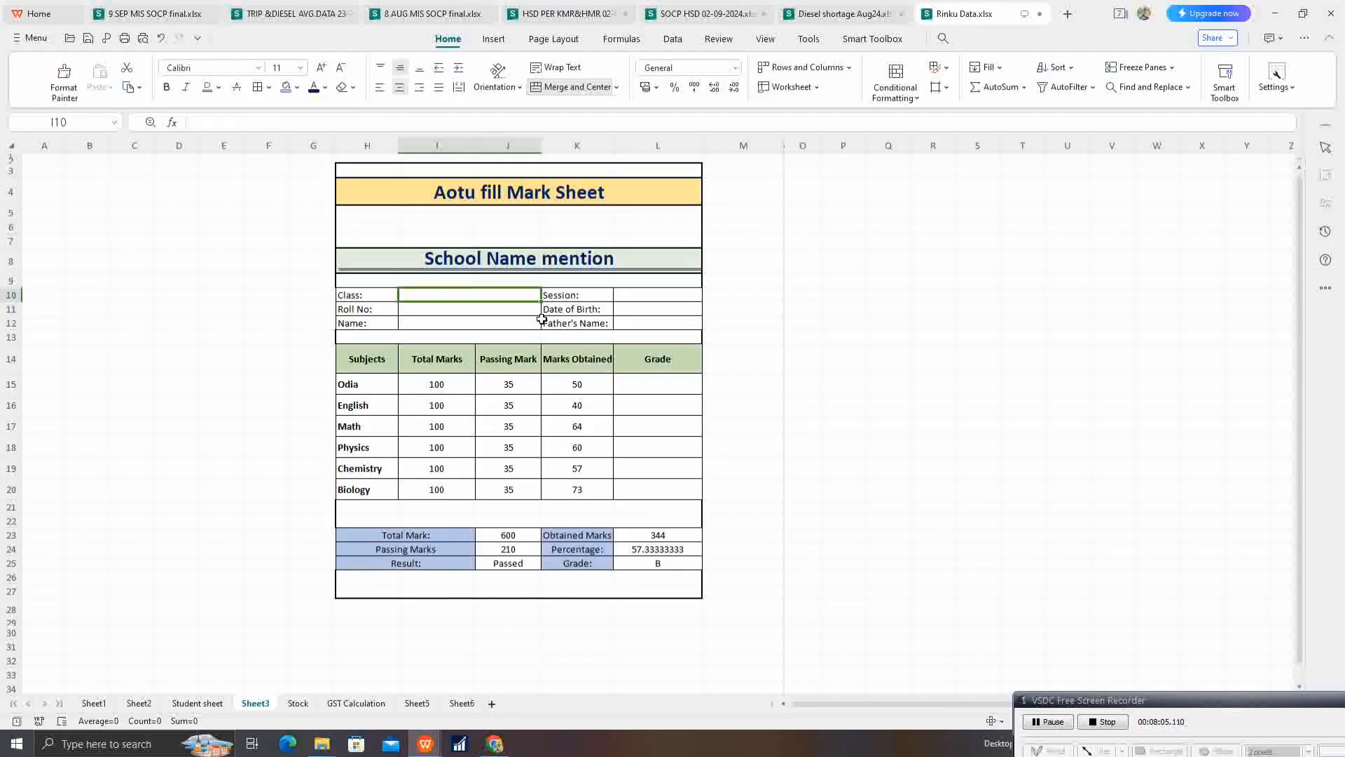
text(x)
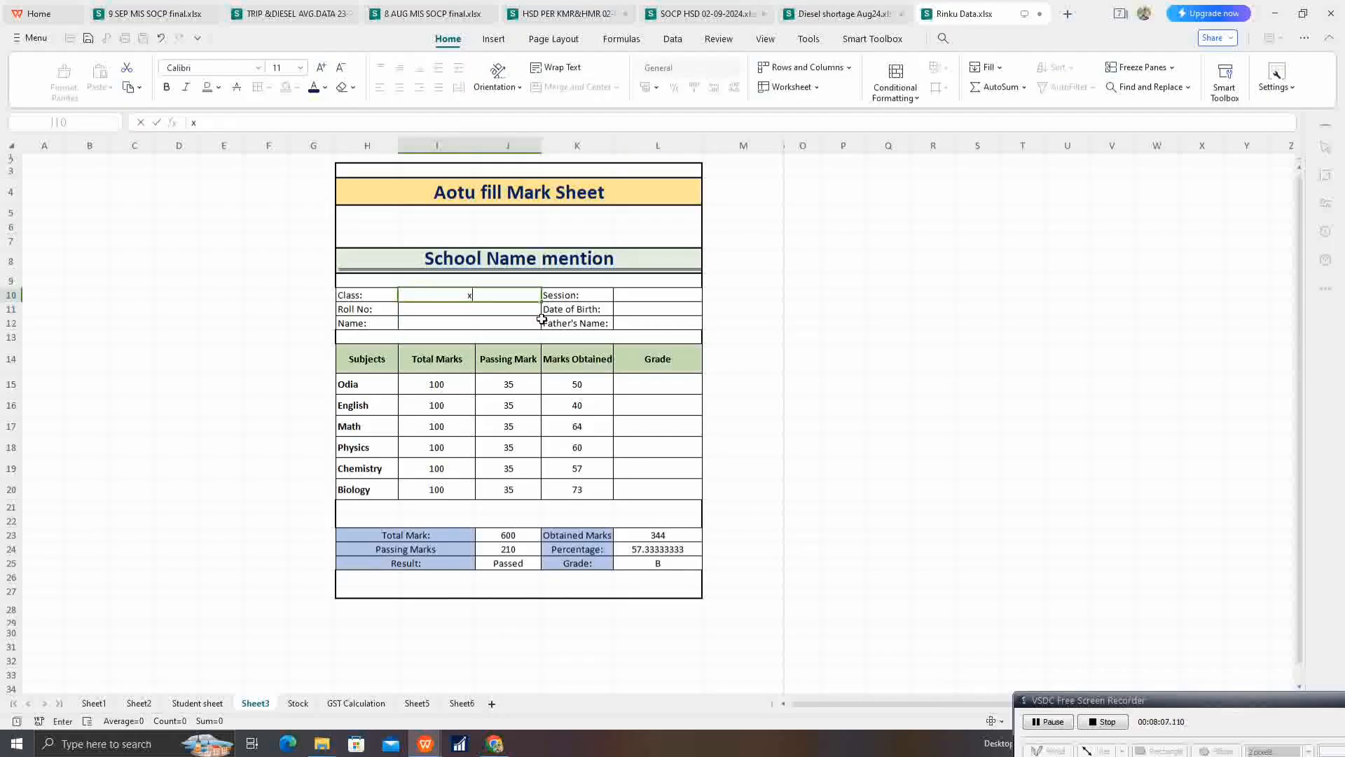
key(BackSpace)
text(CLASS -X)
Step: Enter 2024 as the session in L10
key(Tab)
key(Tab)
text(202)
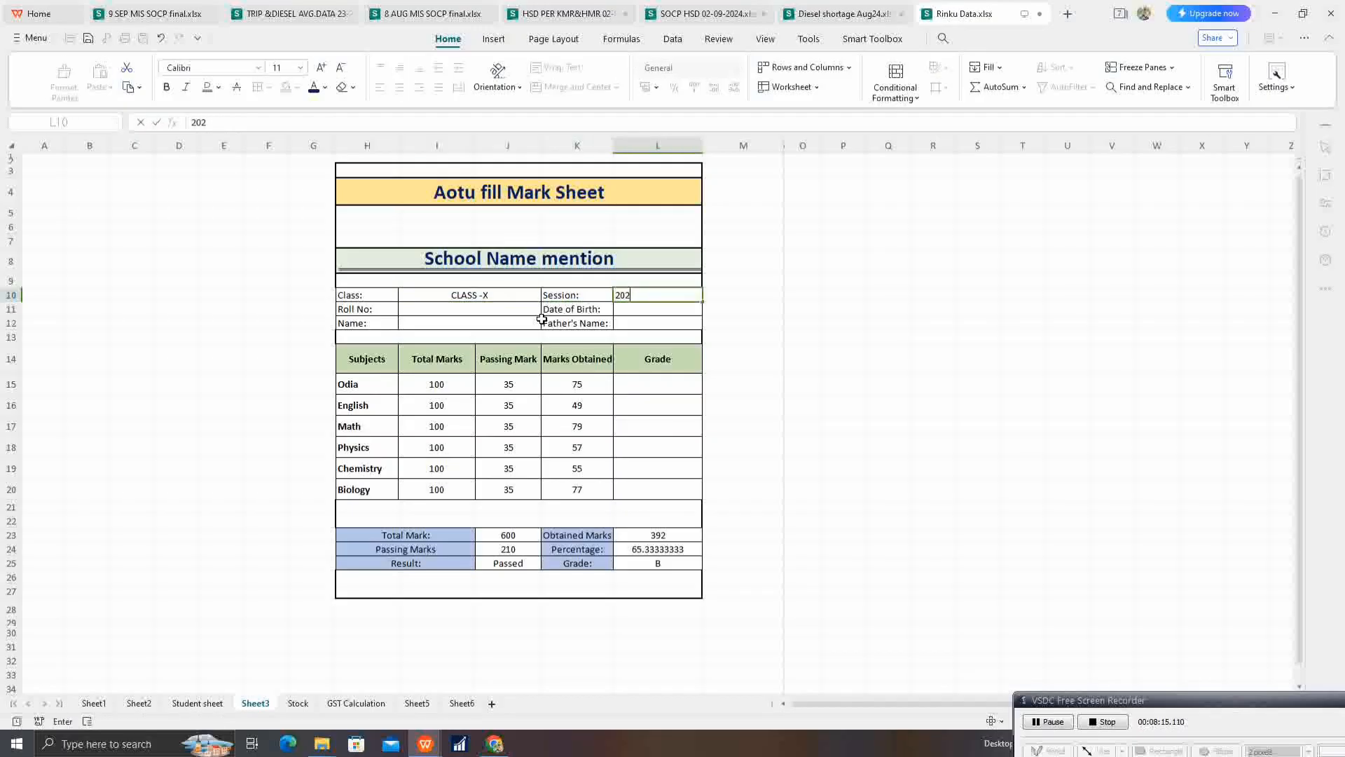
key(Tab)
key(Left)
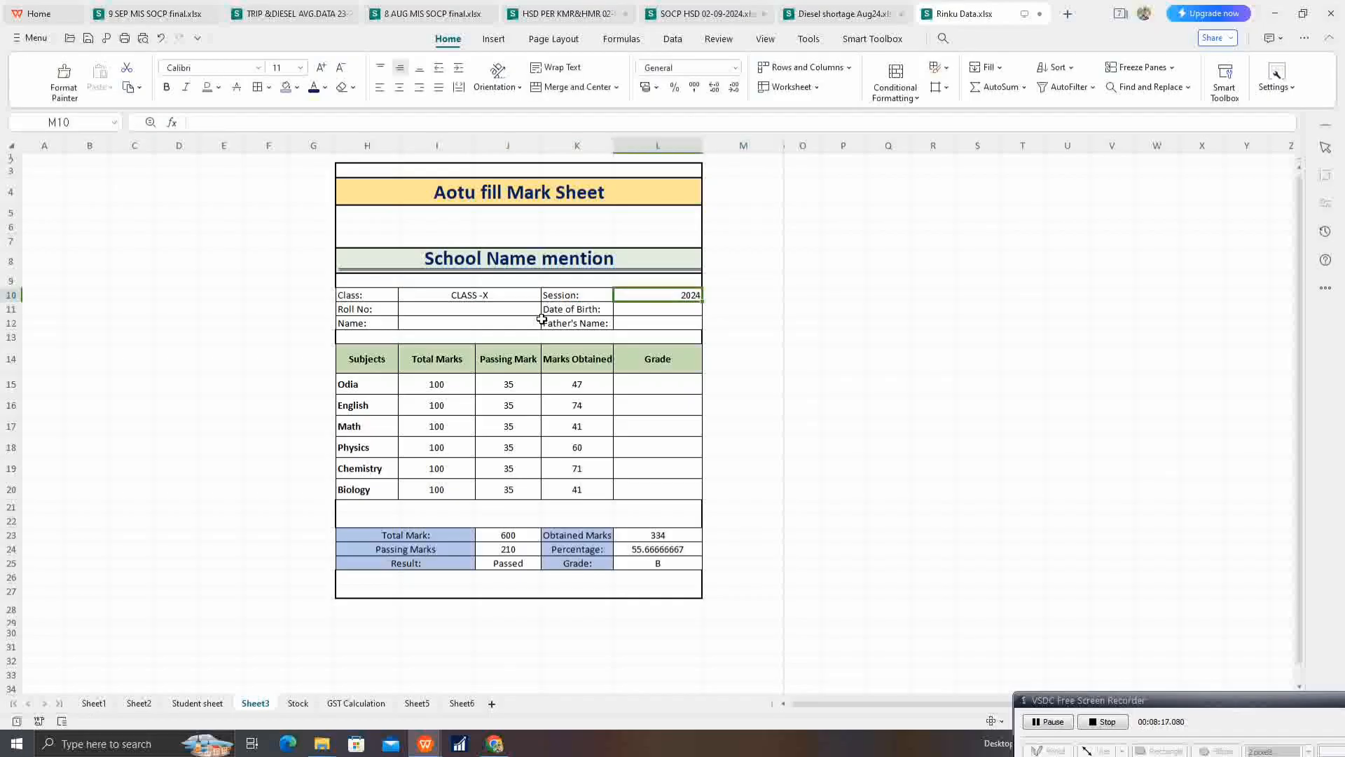
key(Down)
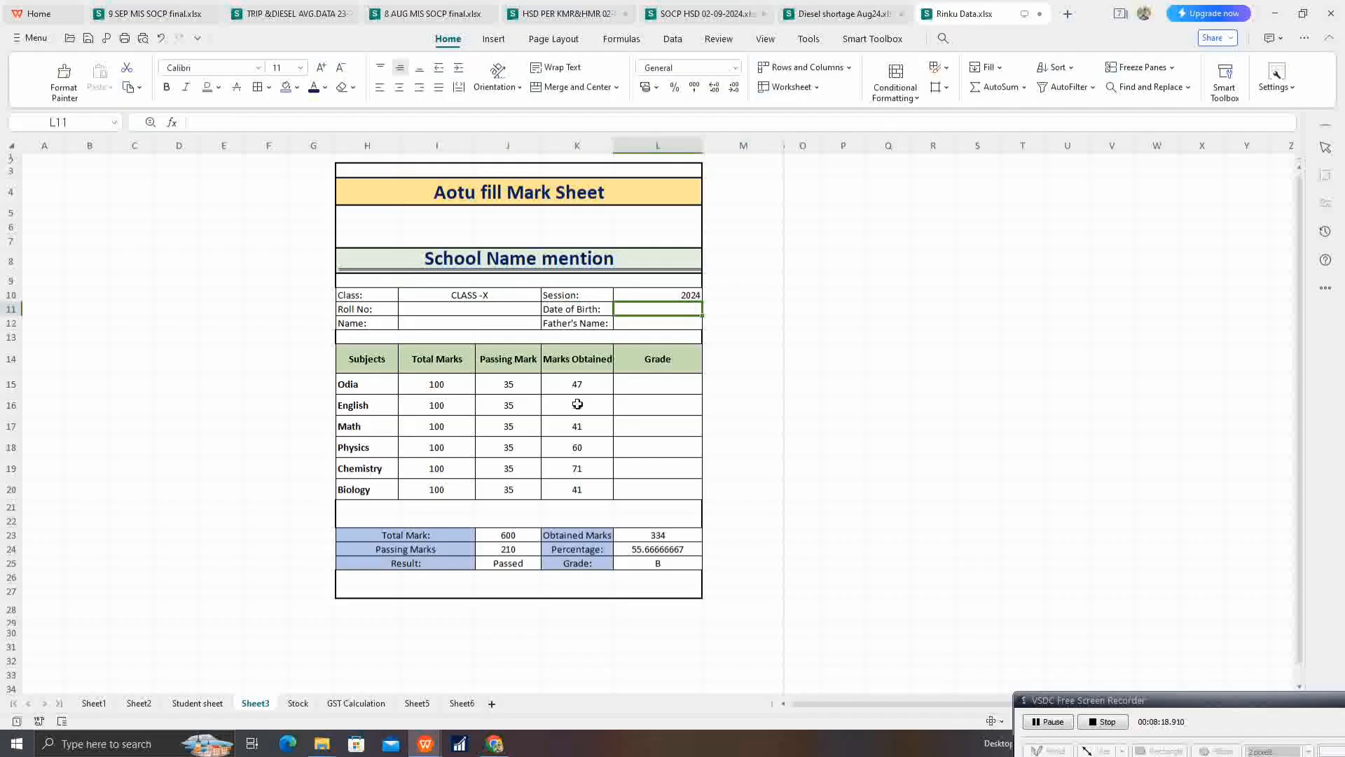
Step: Replace the random-number formulas in the Marks Obtained cells K15:K20 with their fixed values
drag(582, 388, 588, 490)
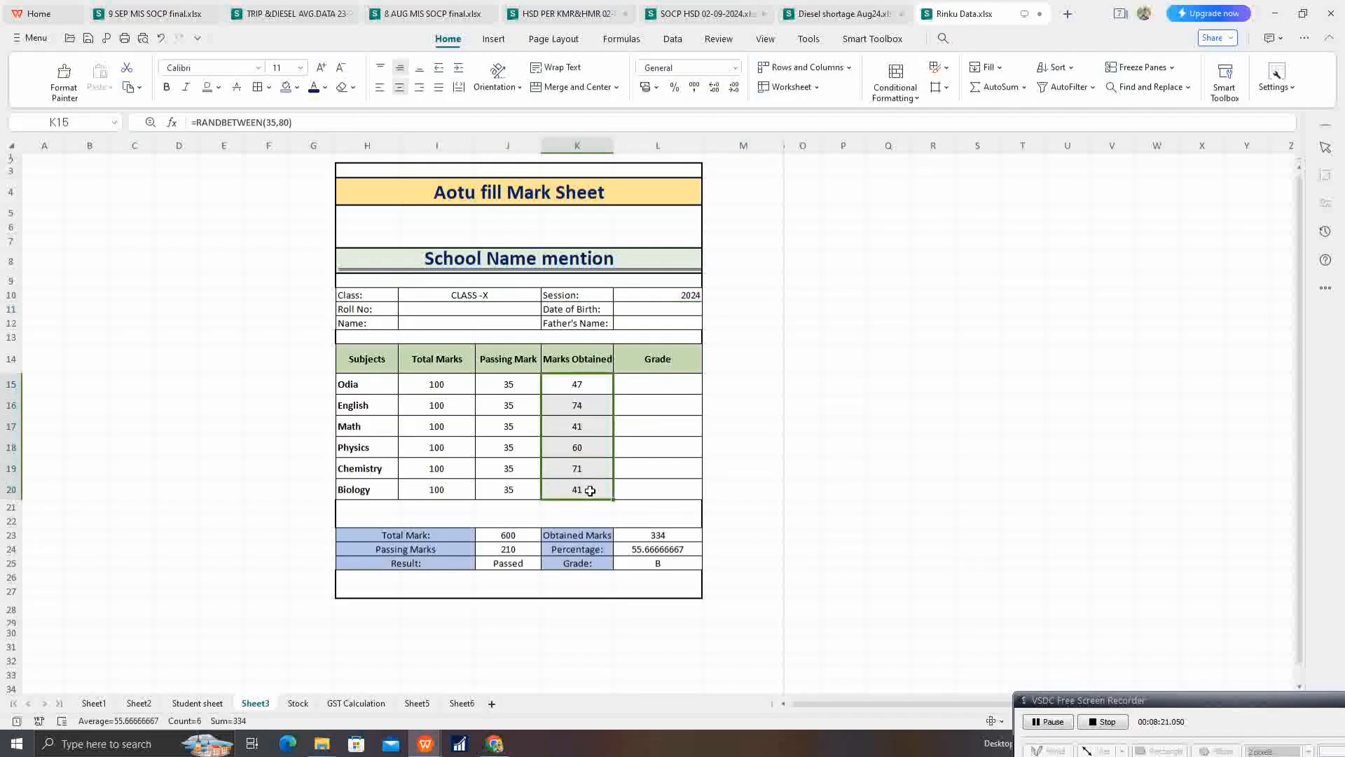
key(ctrl+c)
key(ctrl+shift+v)
Step: Fill in the student's date of birth in L11 and the roll number in I11
click(654, 308)
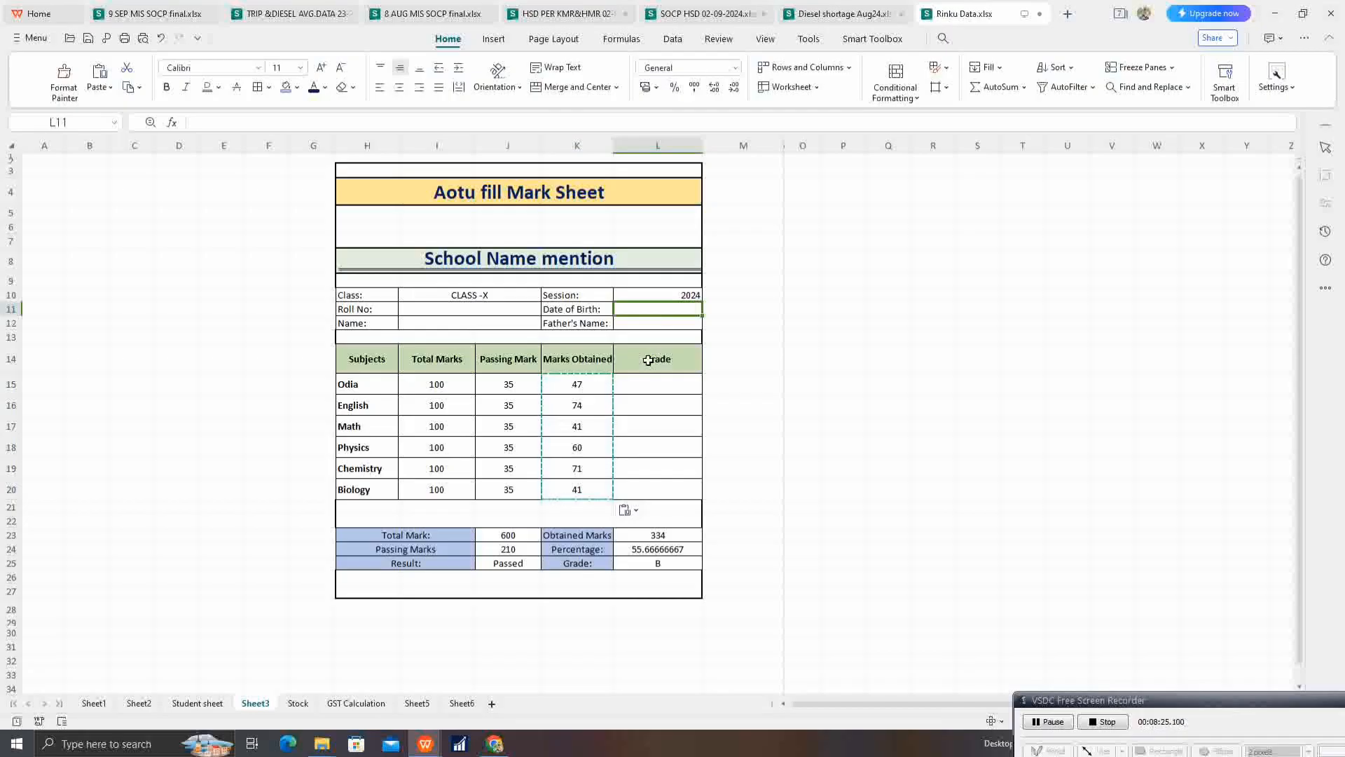
text(02-02-2002)
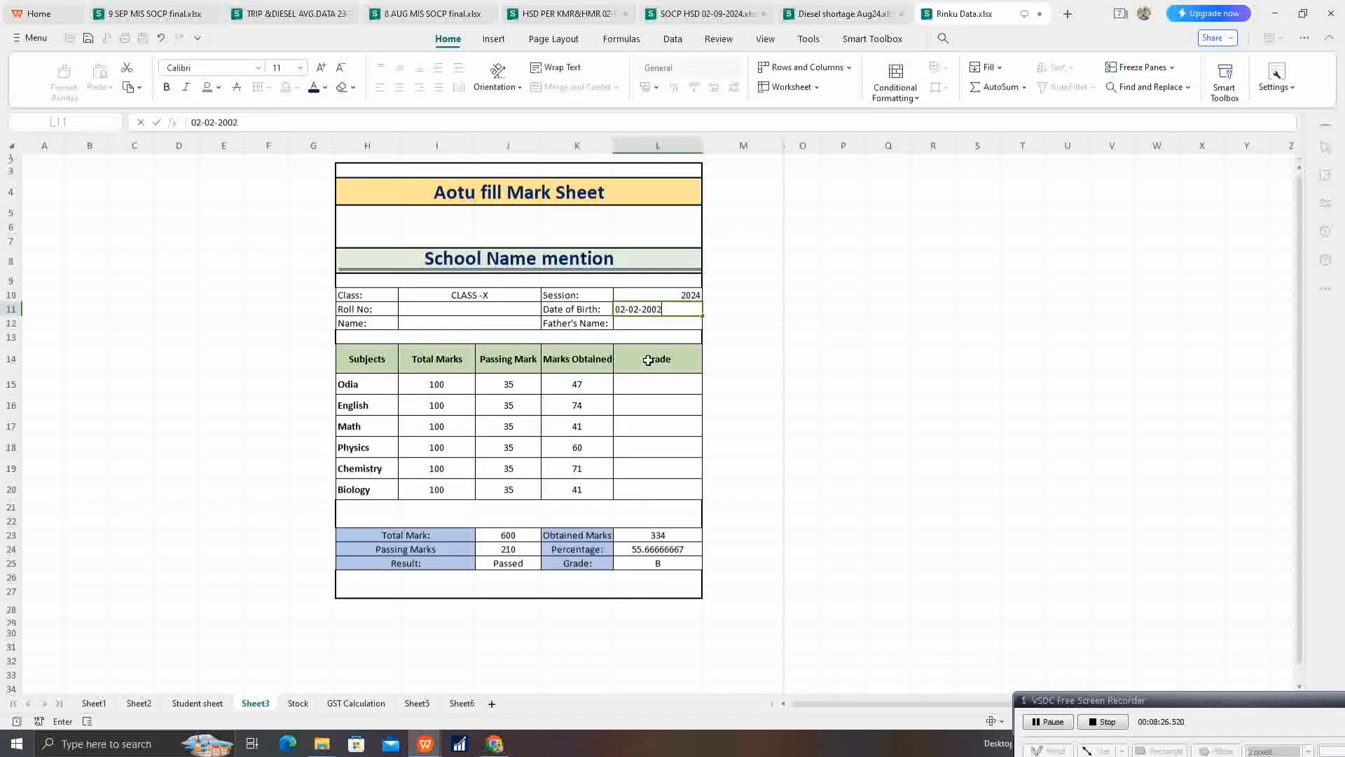
key(Left)
key(Left)
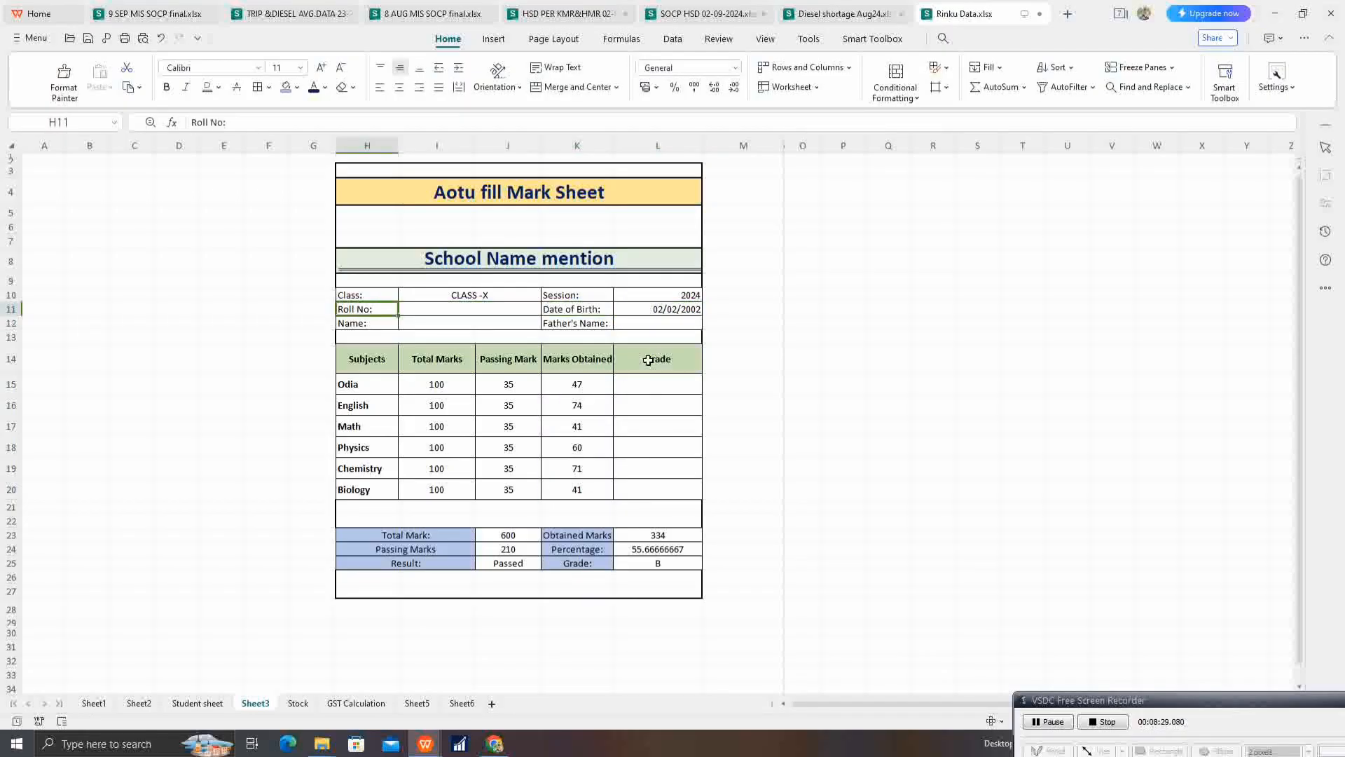
text(01)
key(Return)
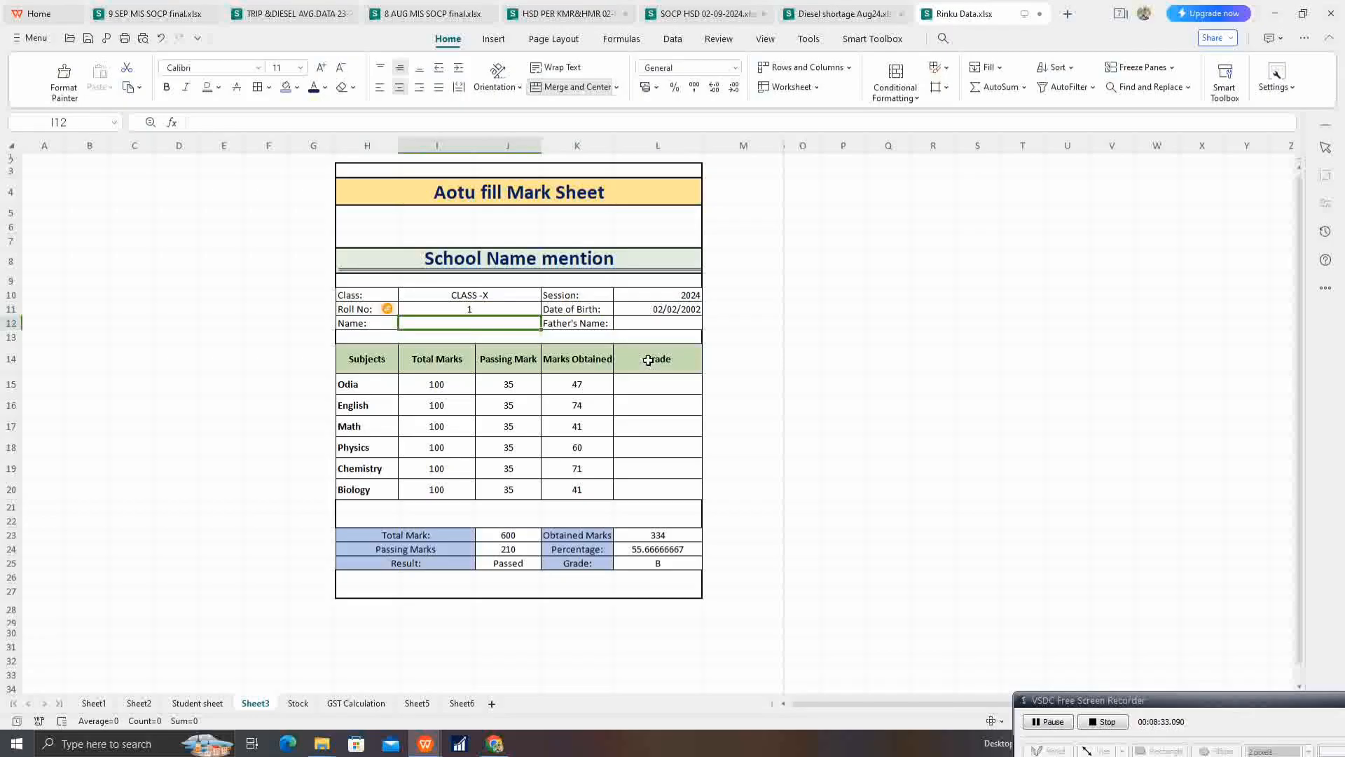
Step: Fill in the student's name in I12 and the father's name in L12
text(JO)
key(BackSpace)
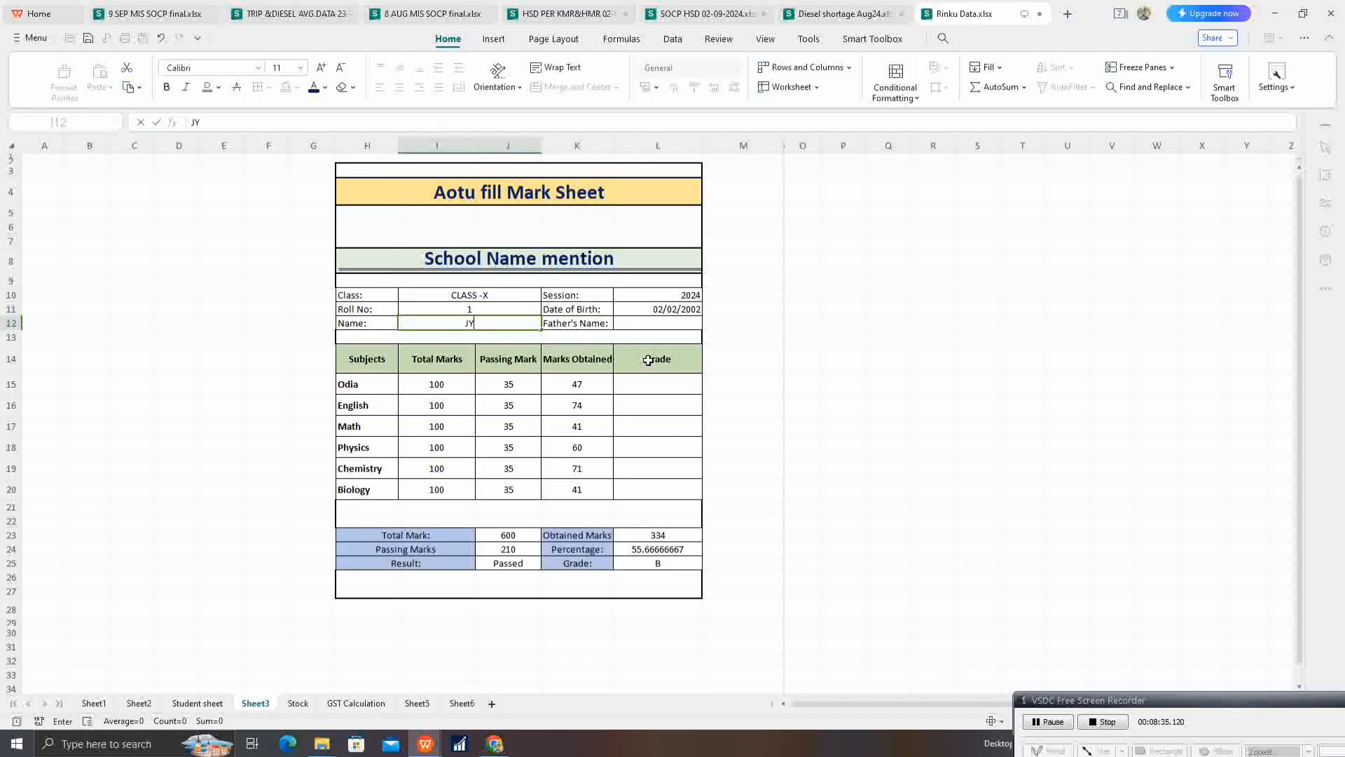
text(YOTI)
key(Tab)
key(Tab)
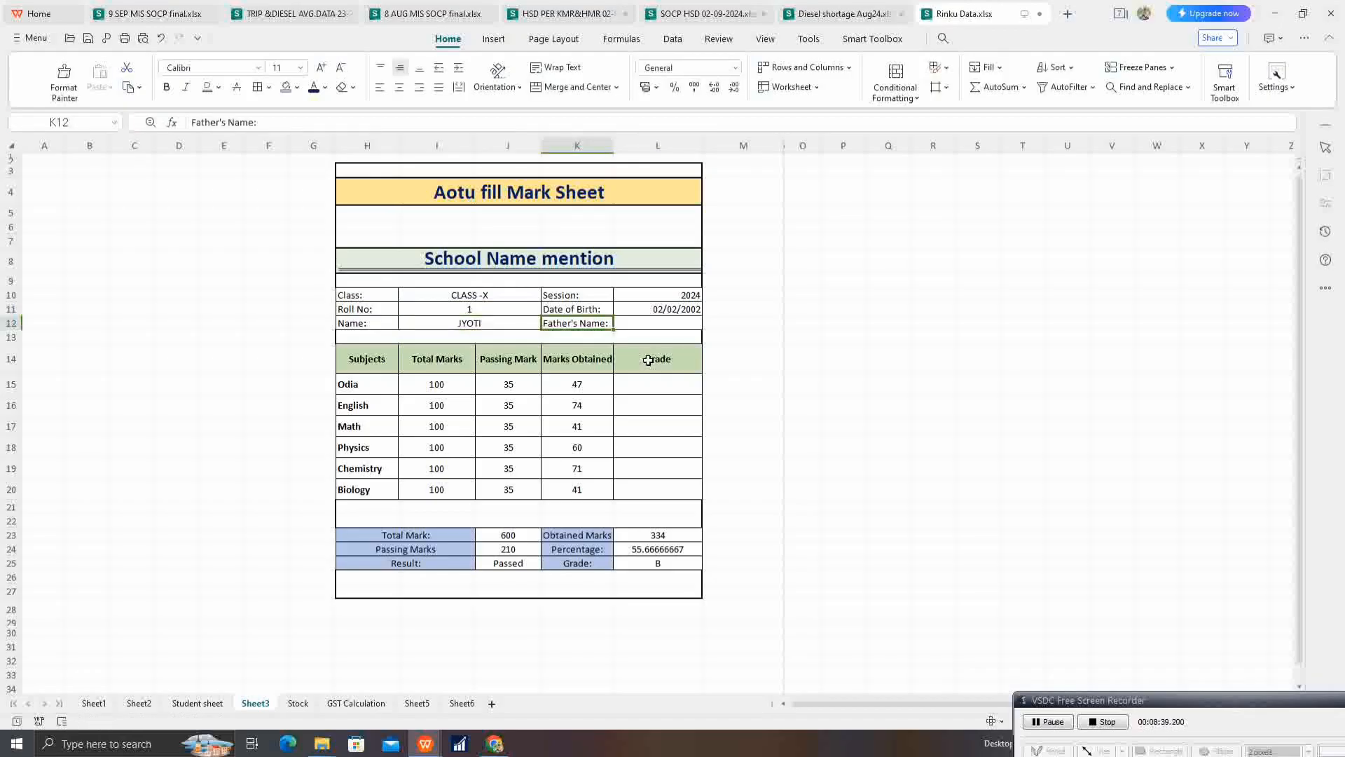
text(RAGHU)
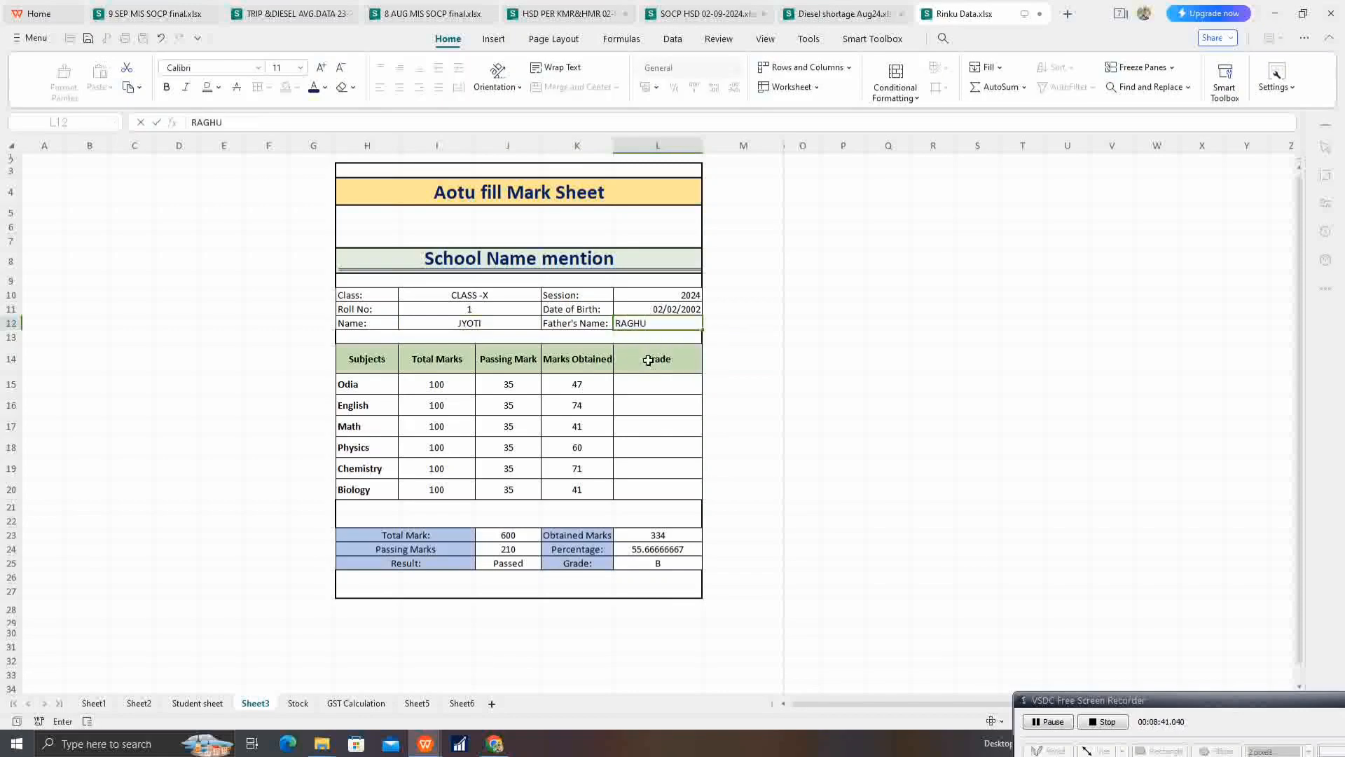
click(674, 423)
click(498, 387)
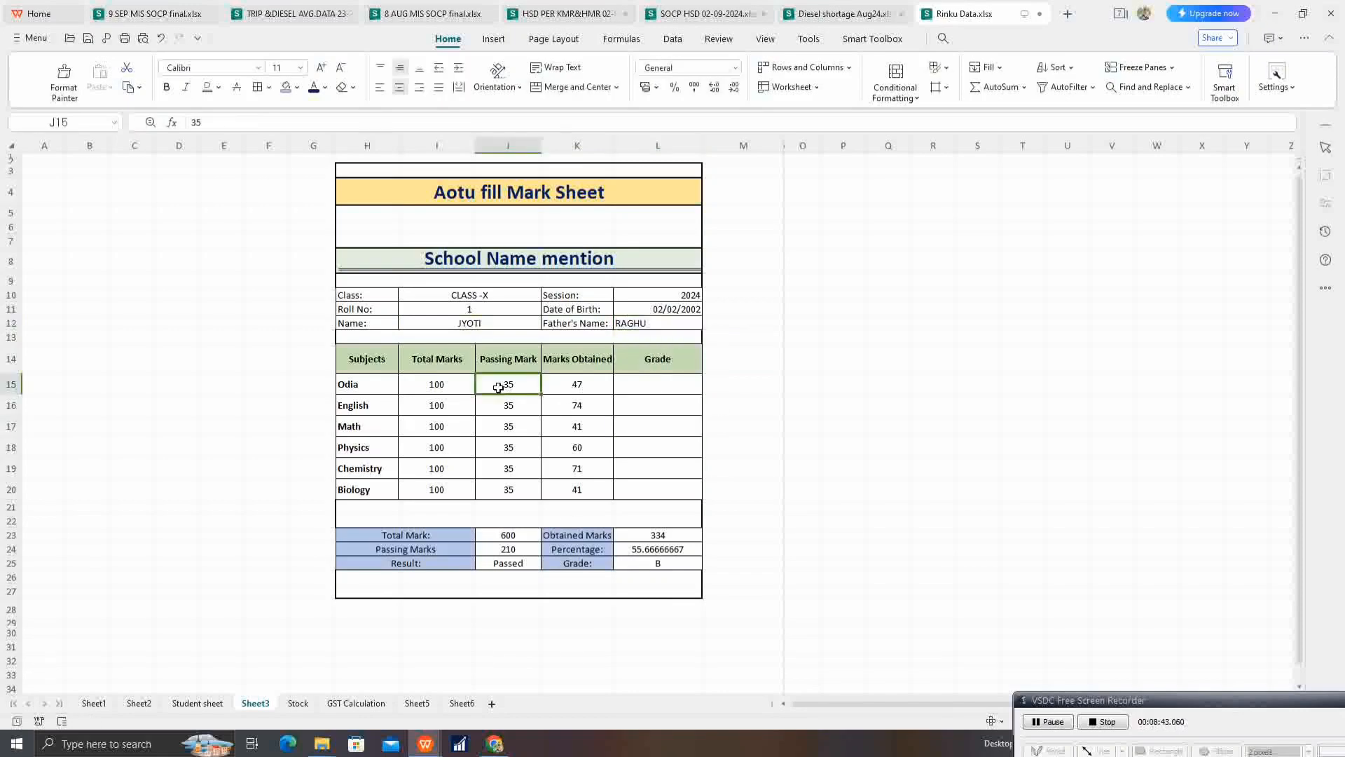
drag(369, 391, 669, 518)
click(429, 444)
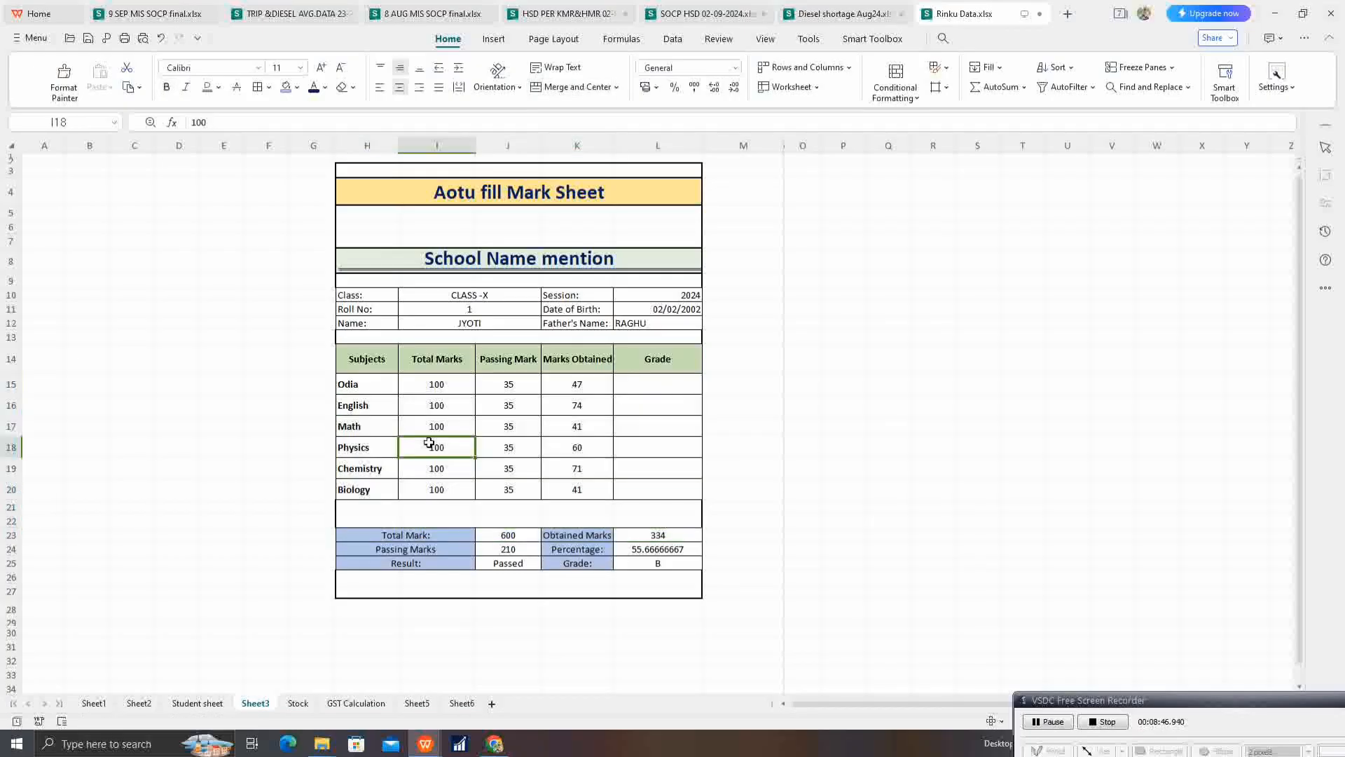
Step: Narrow columns G and M to thin margins on both sides of the mark sheet
drag(334, 148, 299, 230)
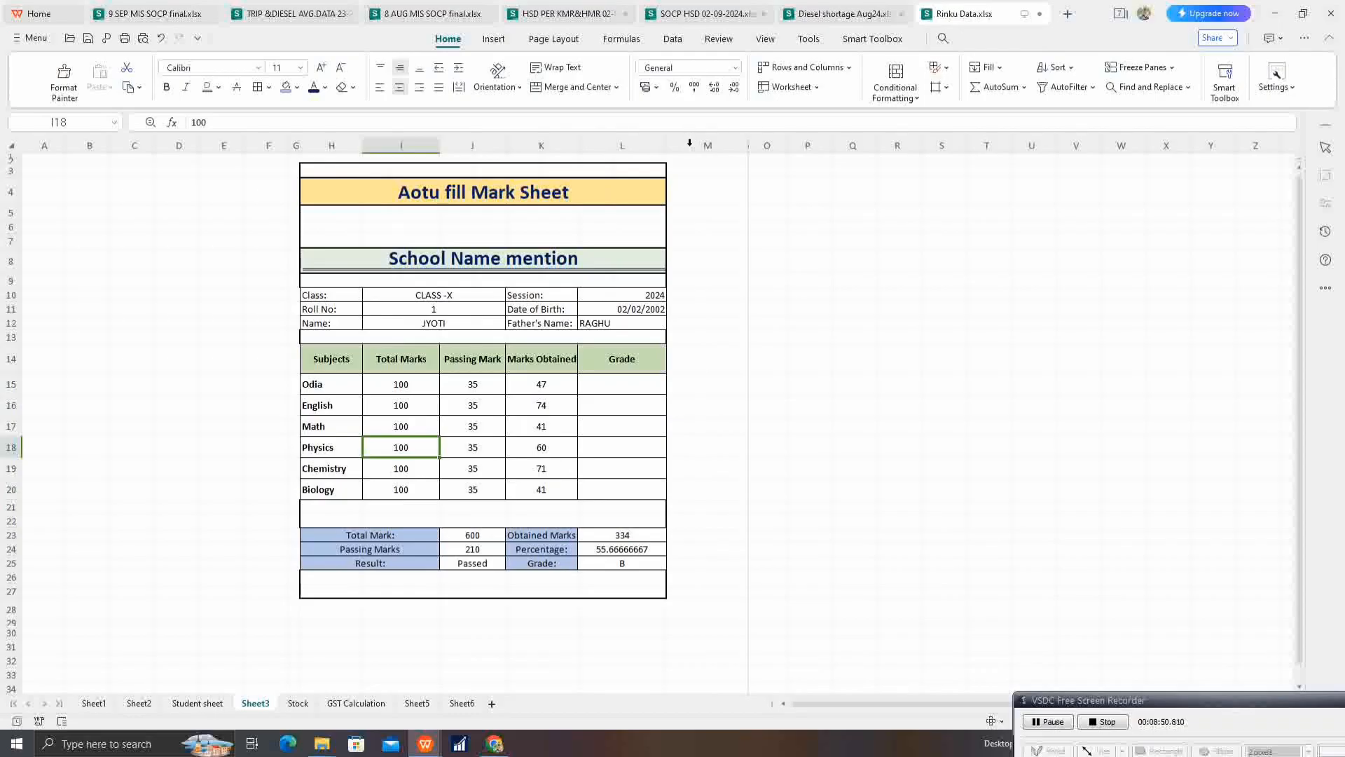
drag(749, 139, 669, 263)
click(622, 336)
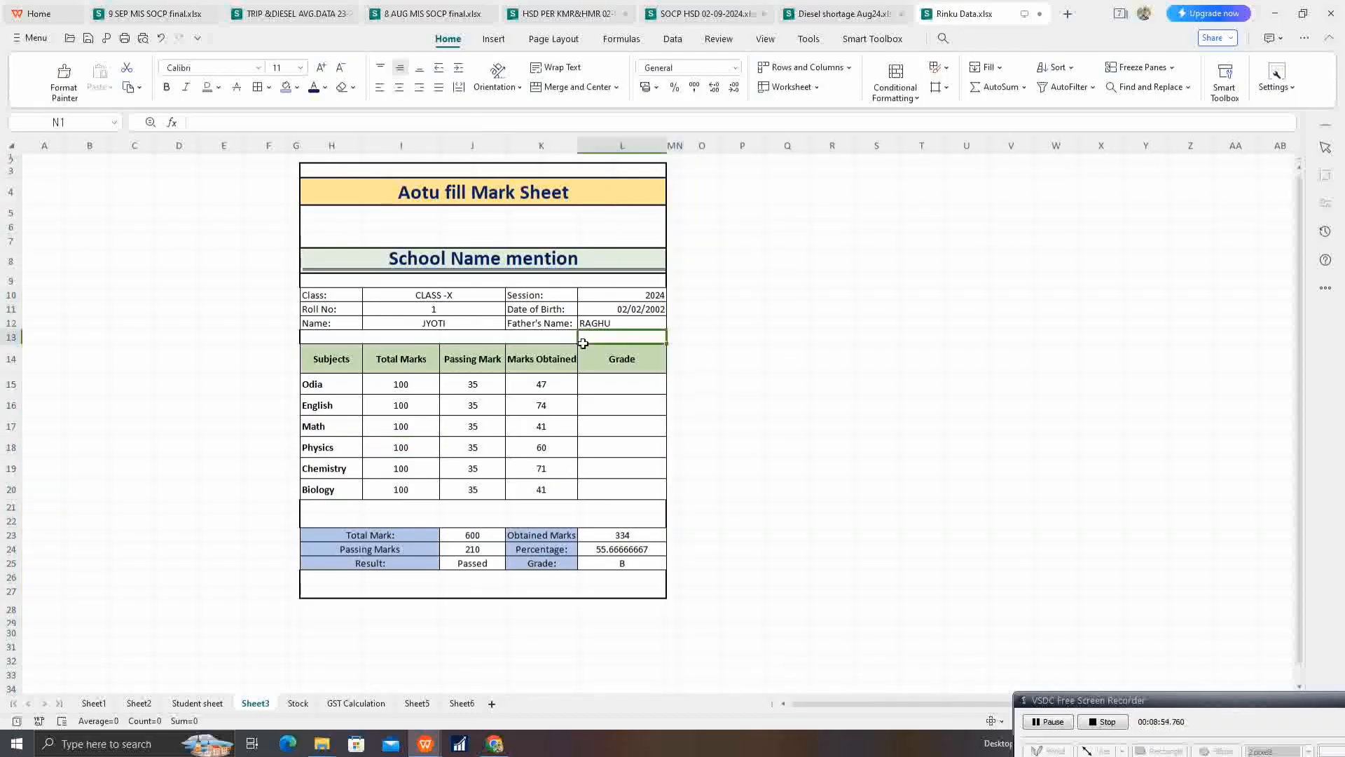
Step: Reduce the height of row 28 to a thin margin below the mark sheet
click(15, 616)
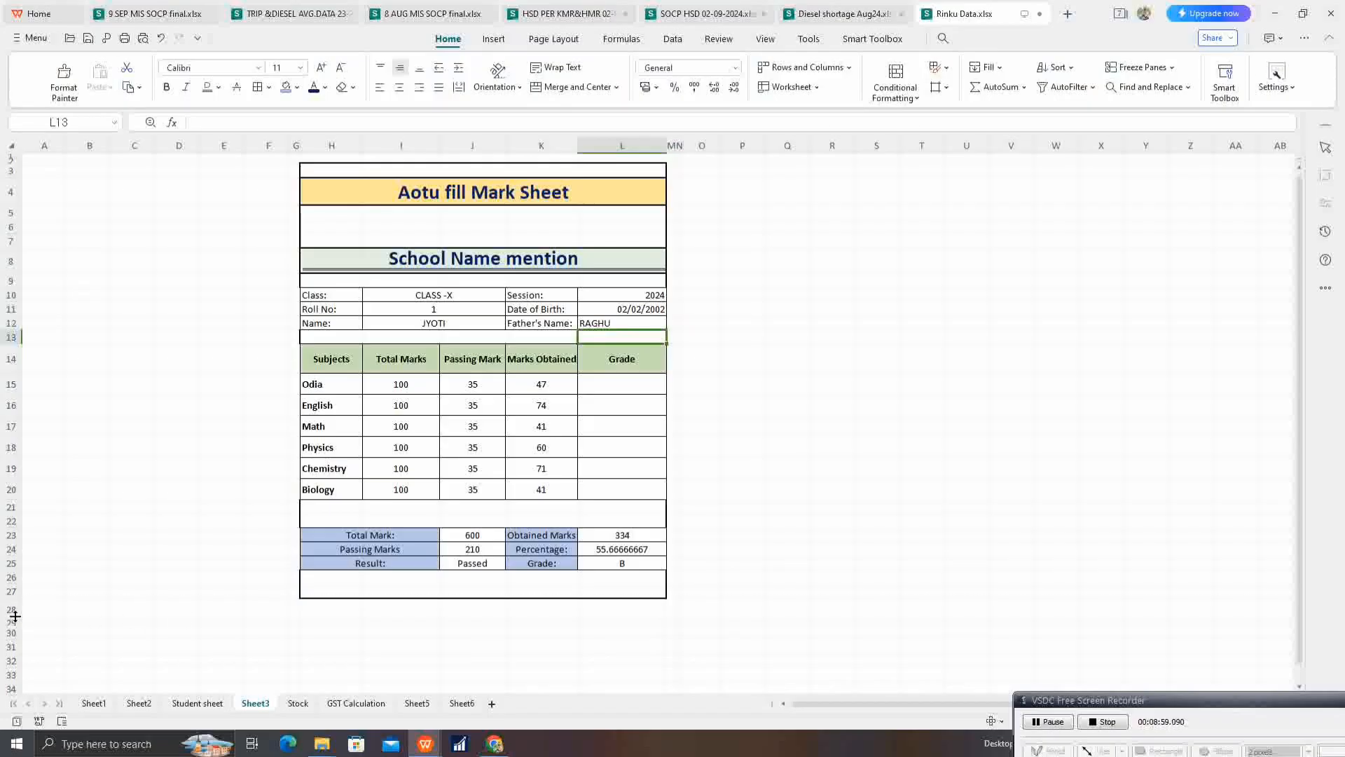
click(12, 610)
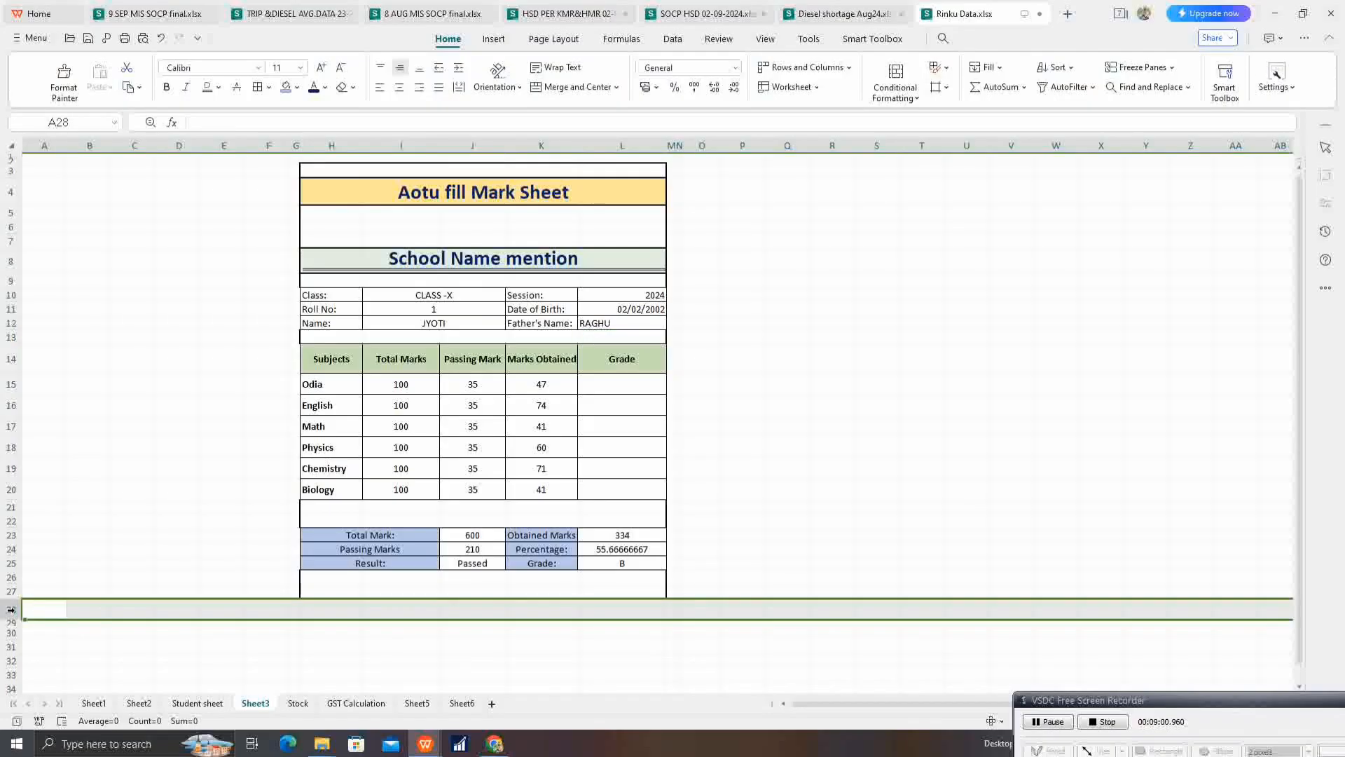
drag(11, 610, 11, 608)
click(328, 519)
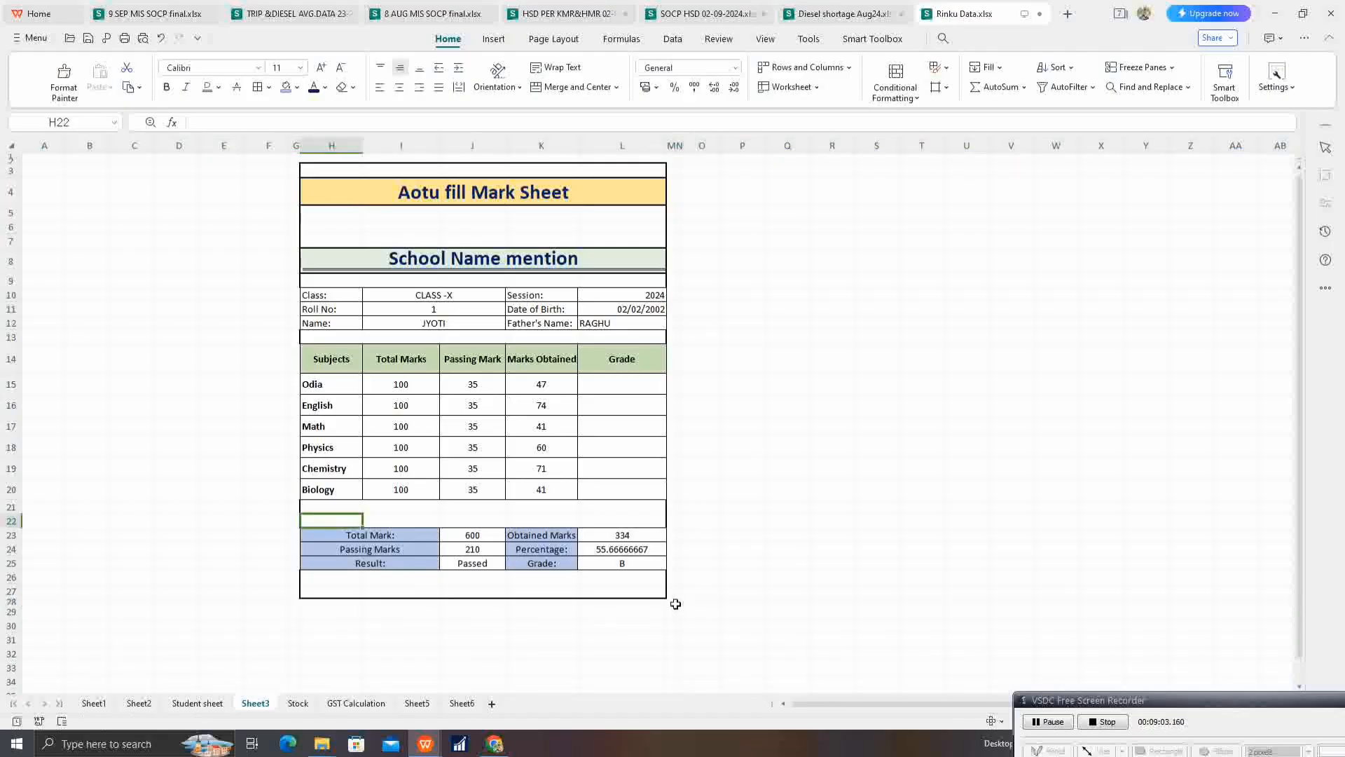
Step: Apply a thick box border around the outer frame G1:M28 of the mark sheet
drag(676, 604, 296, 145)
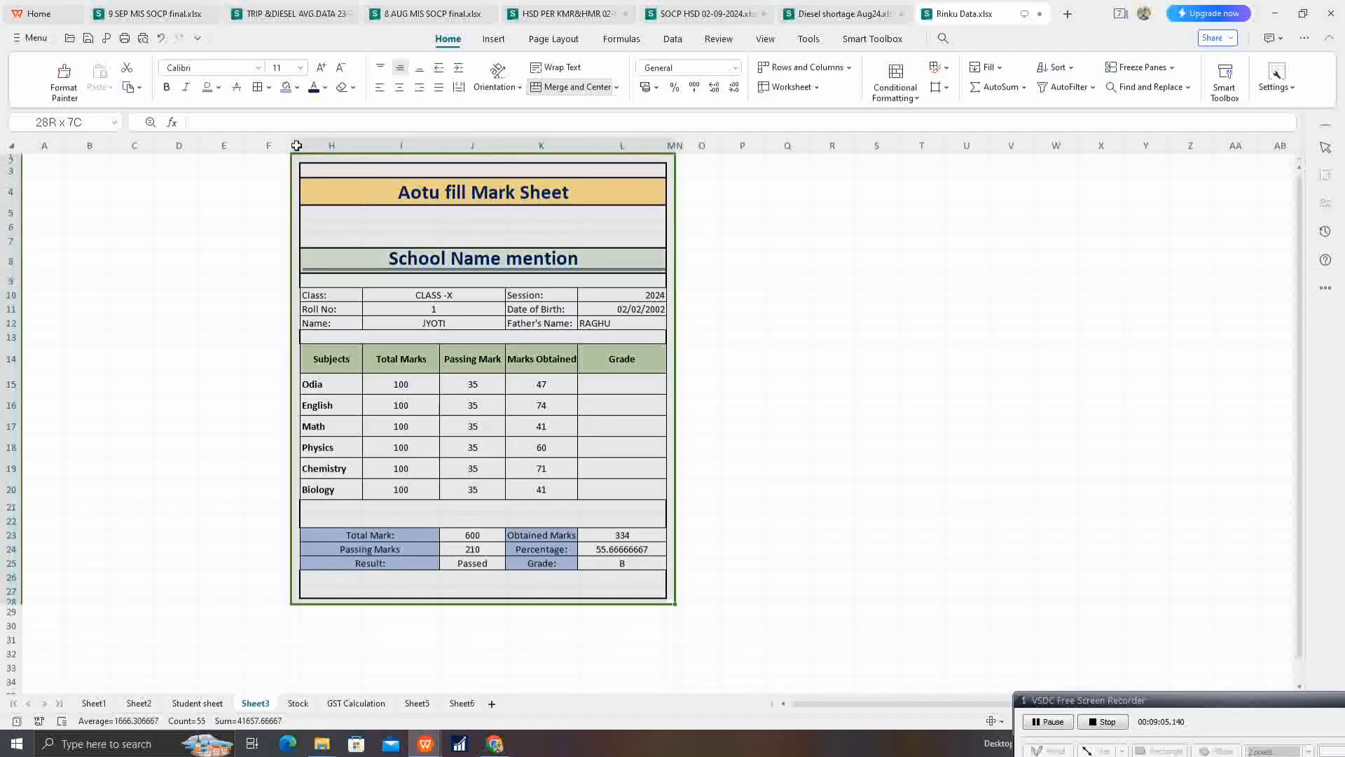
click(269, 86)
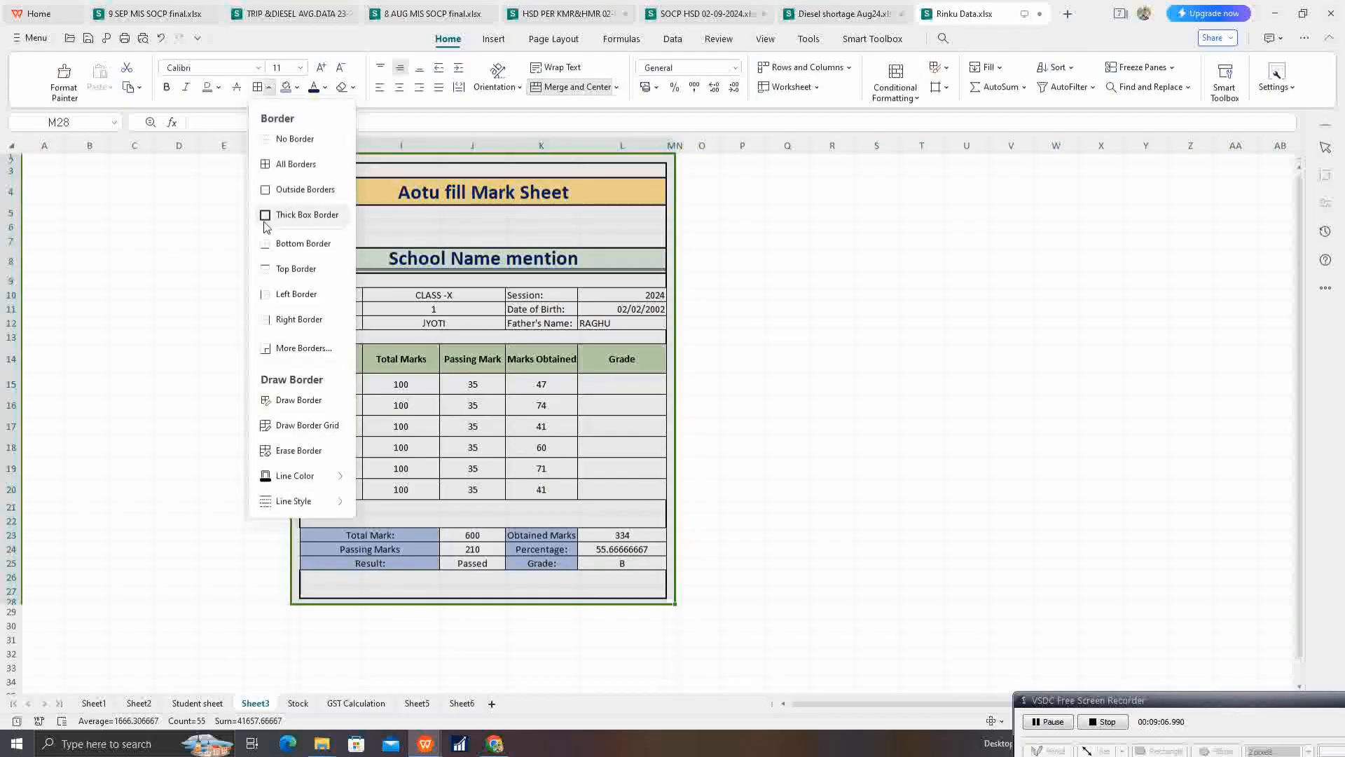
click(265, 221)
Step: Apply a thick box border around the inner mark sheet area H3:L27
drag(310, 168, 622, 260)
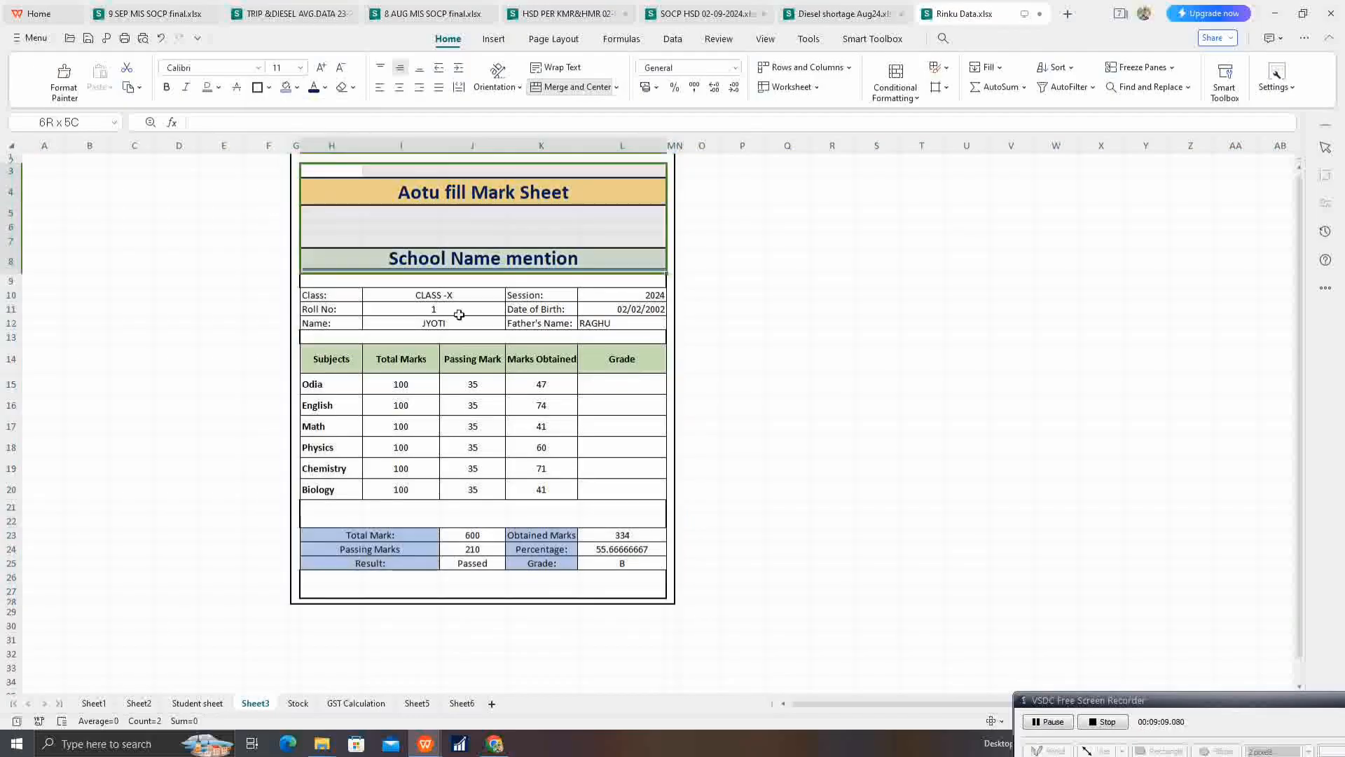
drag(459, 315, 616, 594)
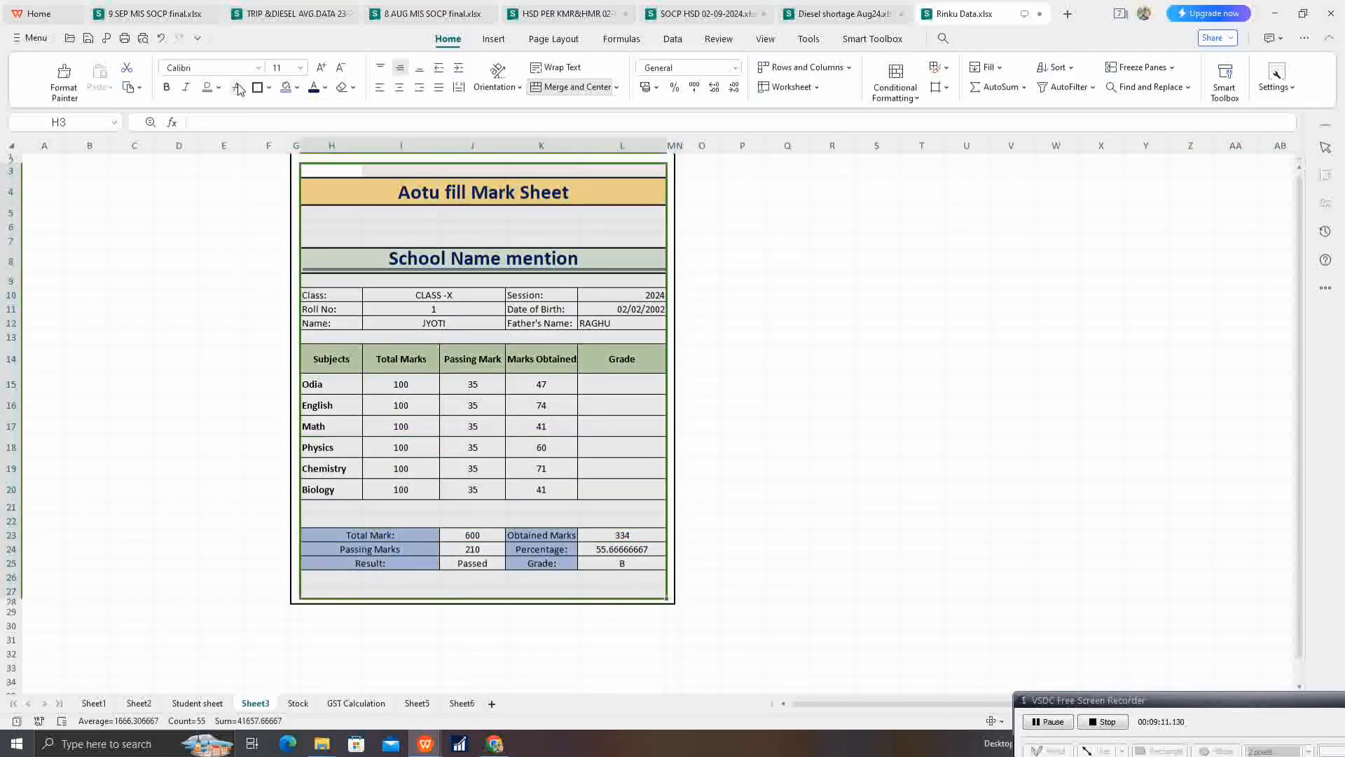
click(258, 87)
click(473, 364)
click(877, 323)
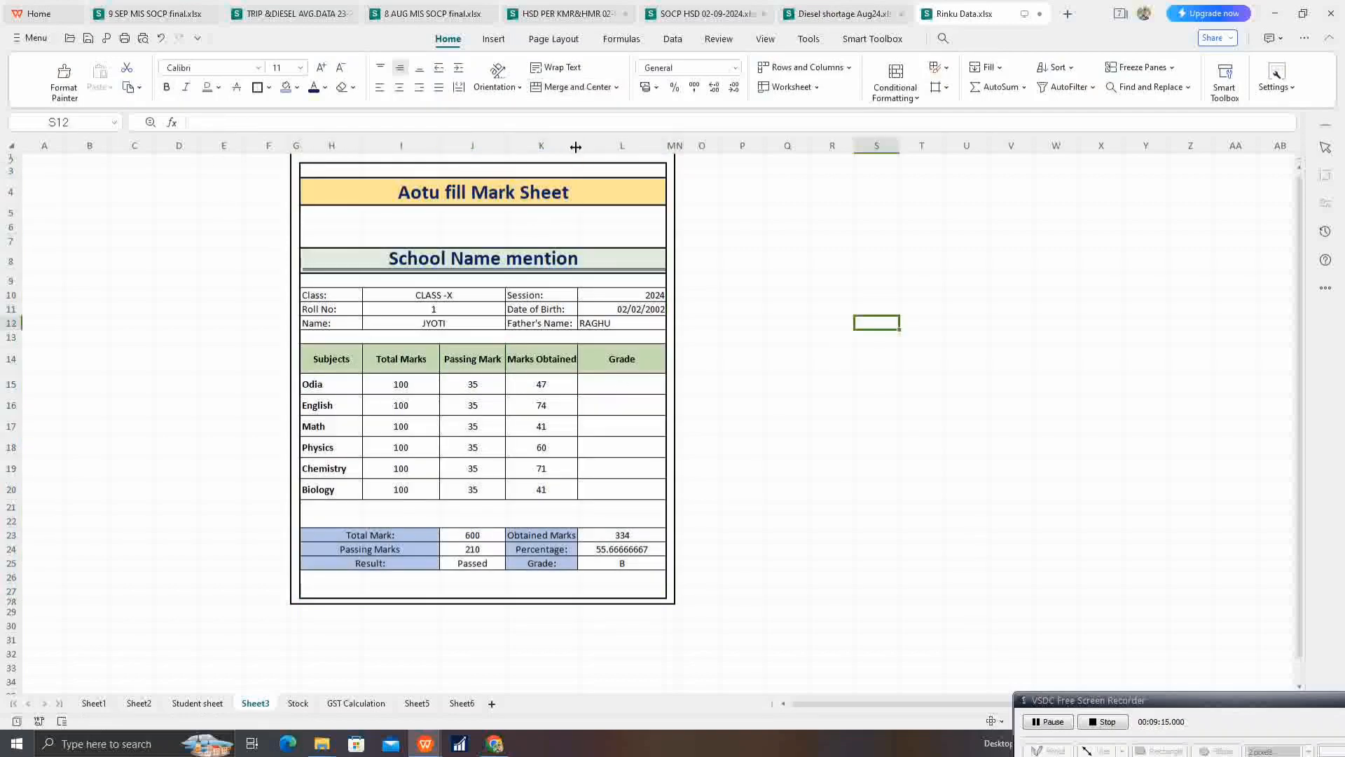
Step: Widen column K slightly so the Marks Obtained heading fits
drag(576, 146, 585, 147)
click(526, 281)
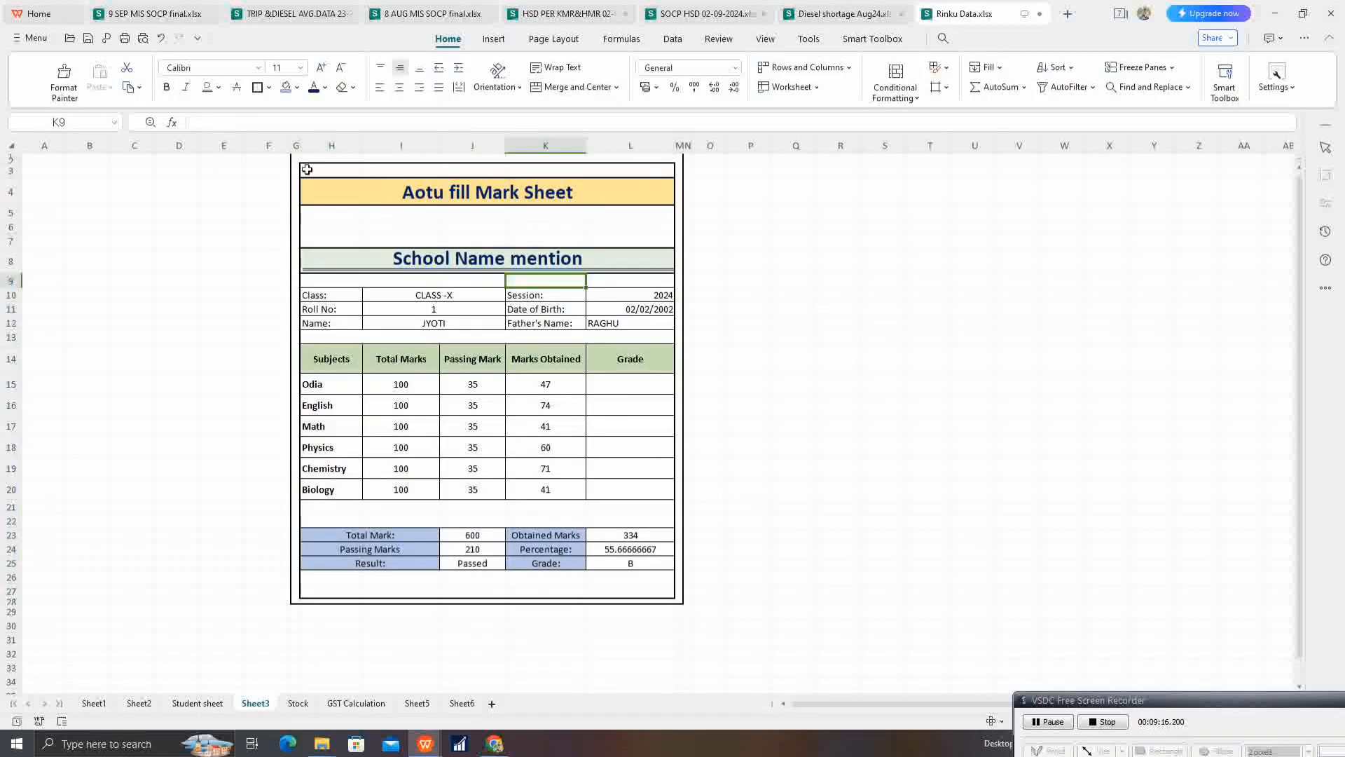
drag(307, 169, 569, 592)
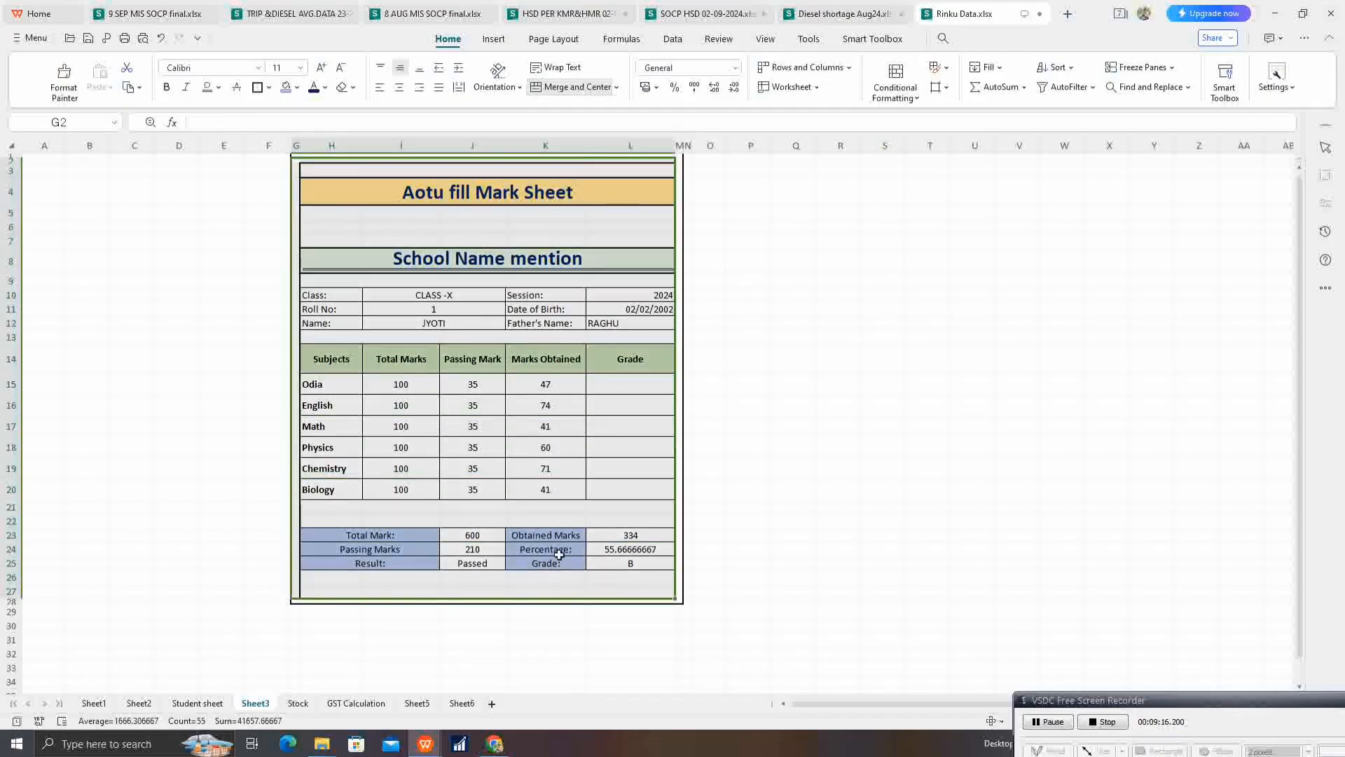
click(558, 555)
Step: Enter the label "Signature Of Head Master" in H27
click(372, 590)
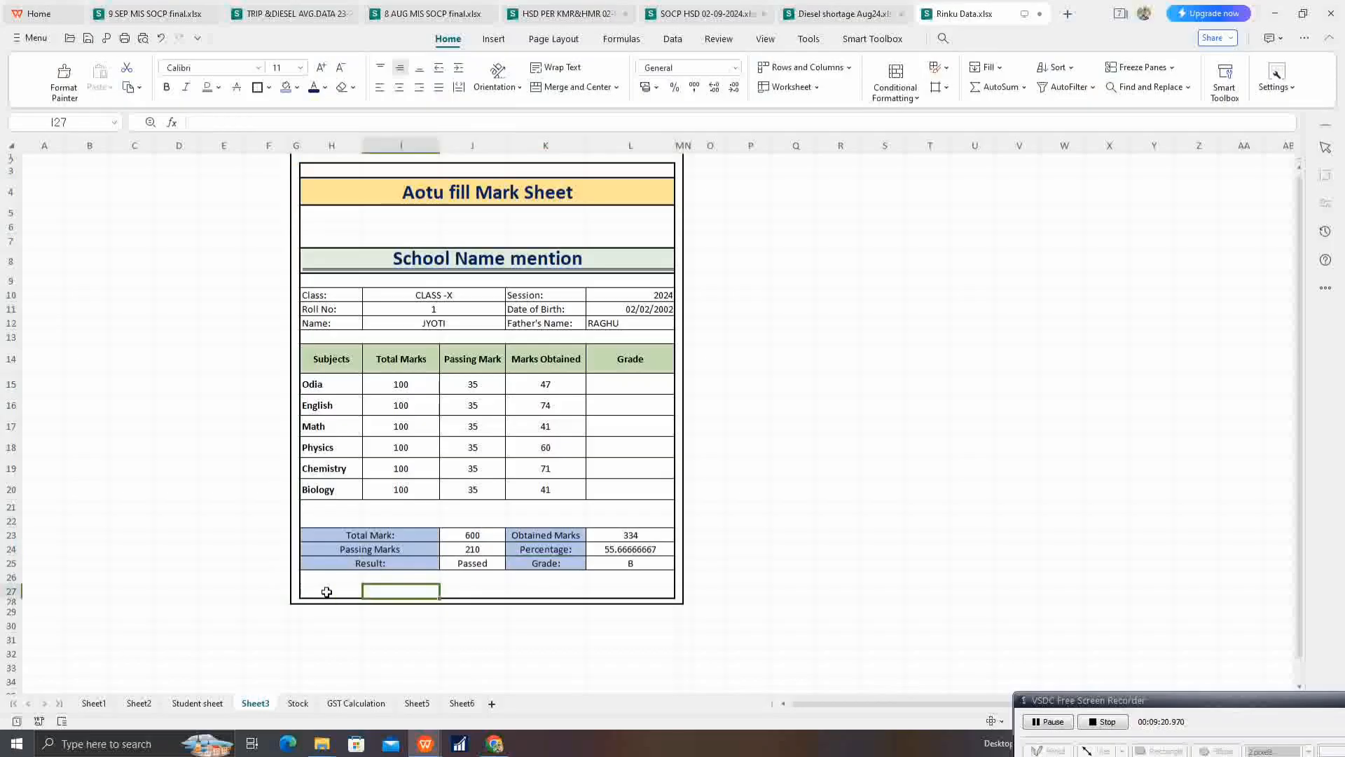
click(327, 592)
text(sl)
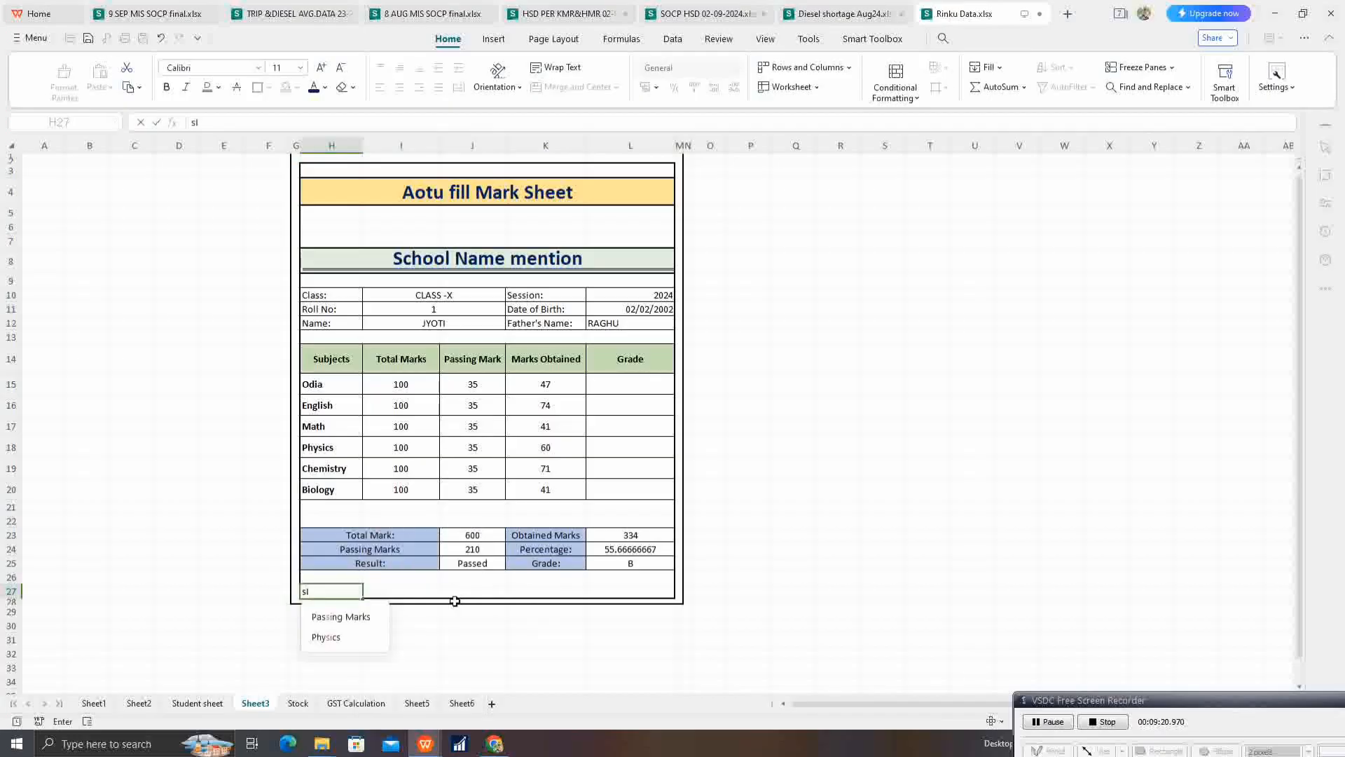
text(GNATUAR)
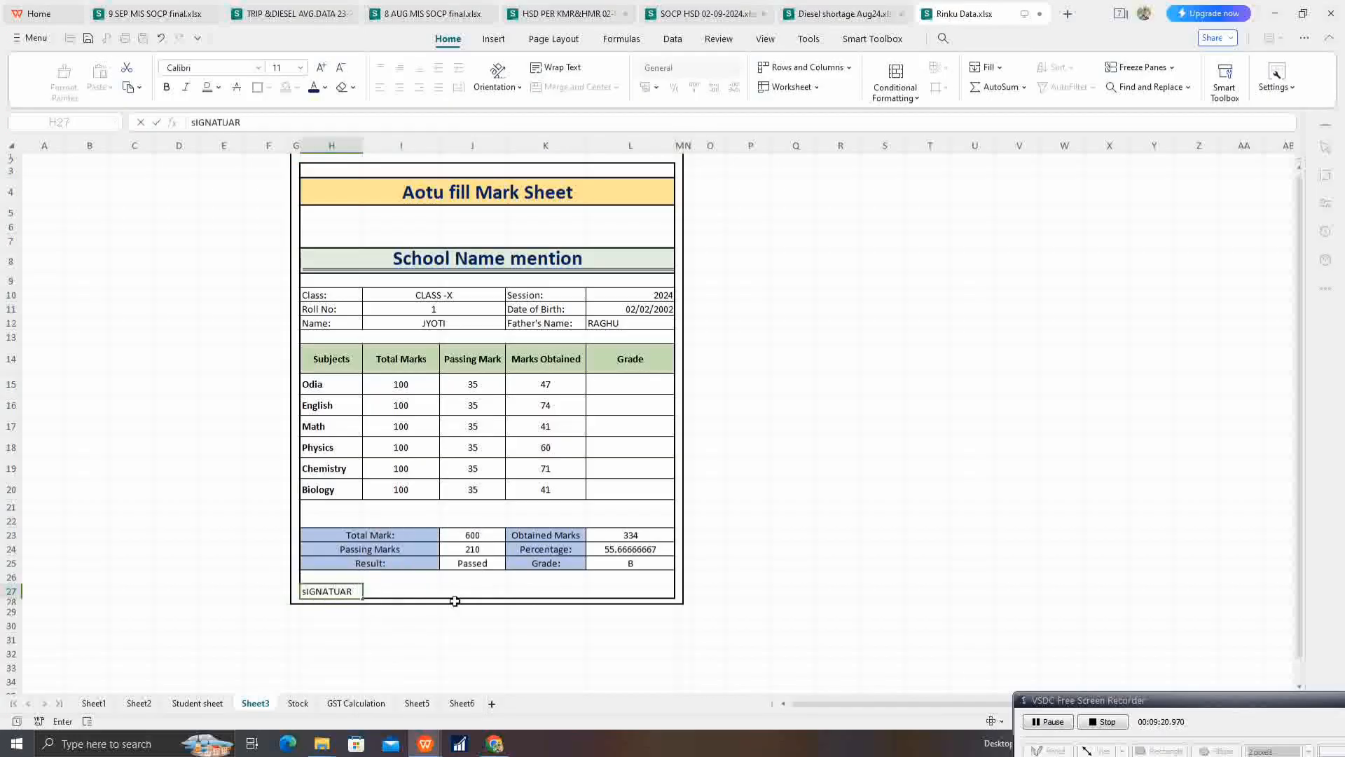
key(BackSpace)
key(BackSpace)
key(BackSpace)
key(BackSpace)
key(BackSpace)
key(BackSpace)
key(BackSpace)
key(BackSpace)
key(BackSpace)
text(S)
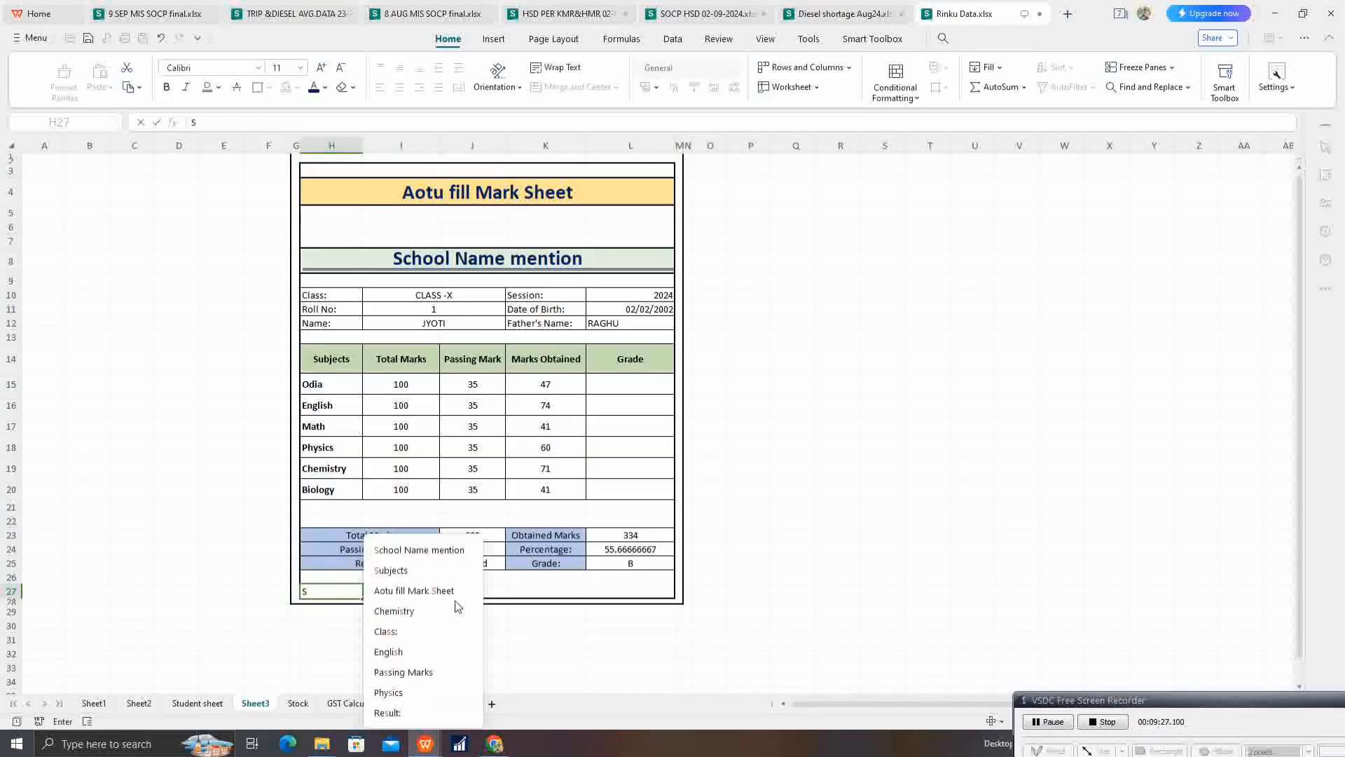
text(ignature O)
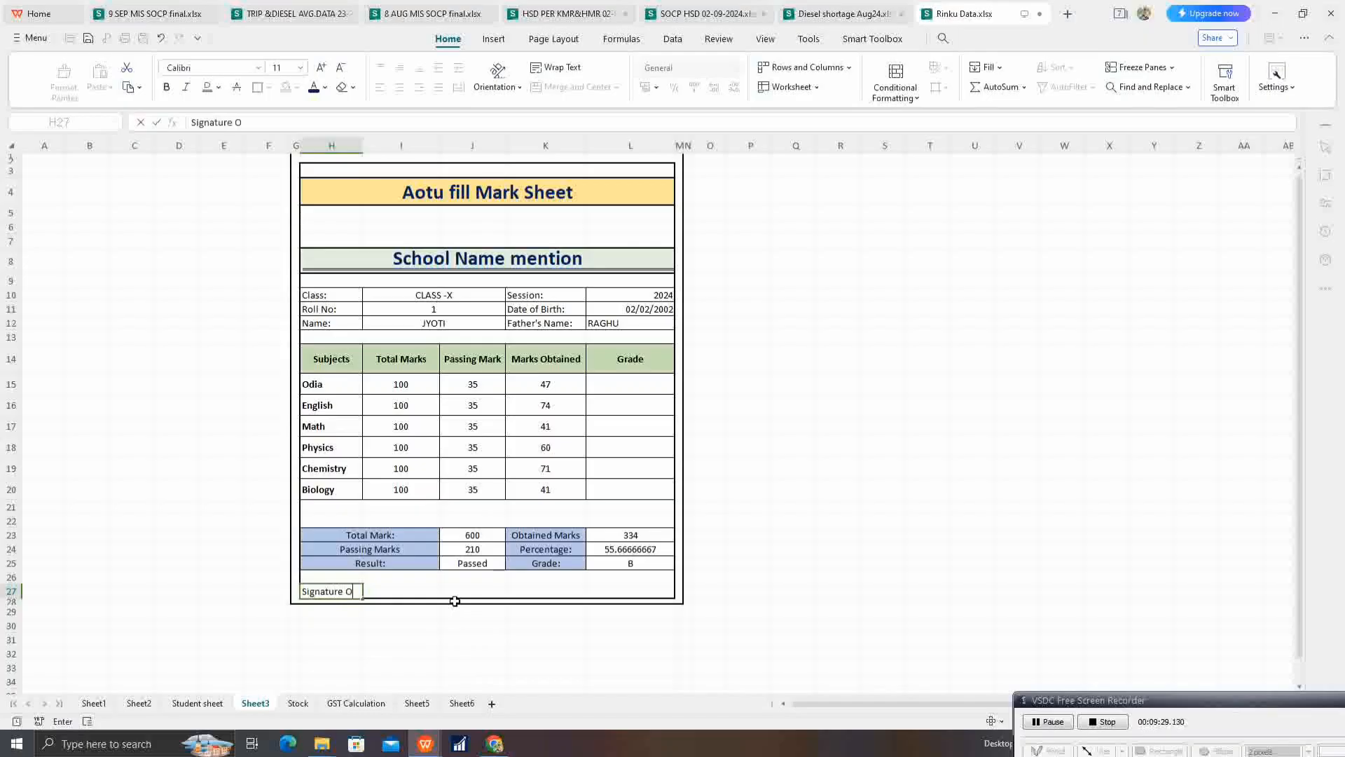
text(f Head Master)
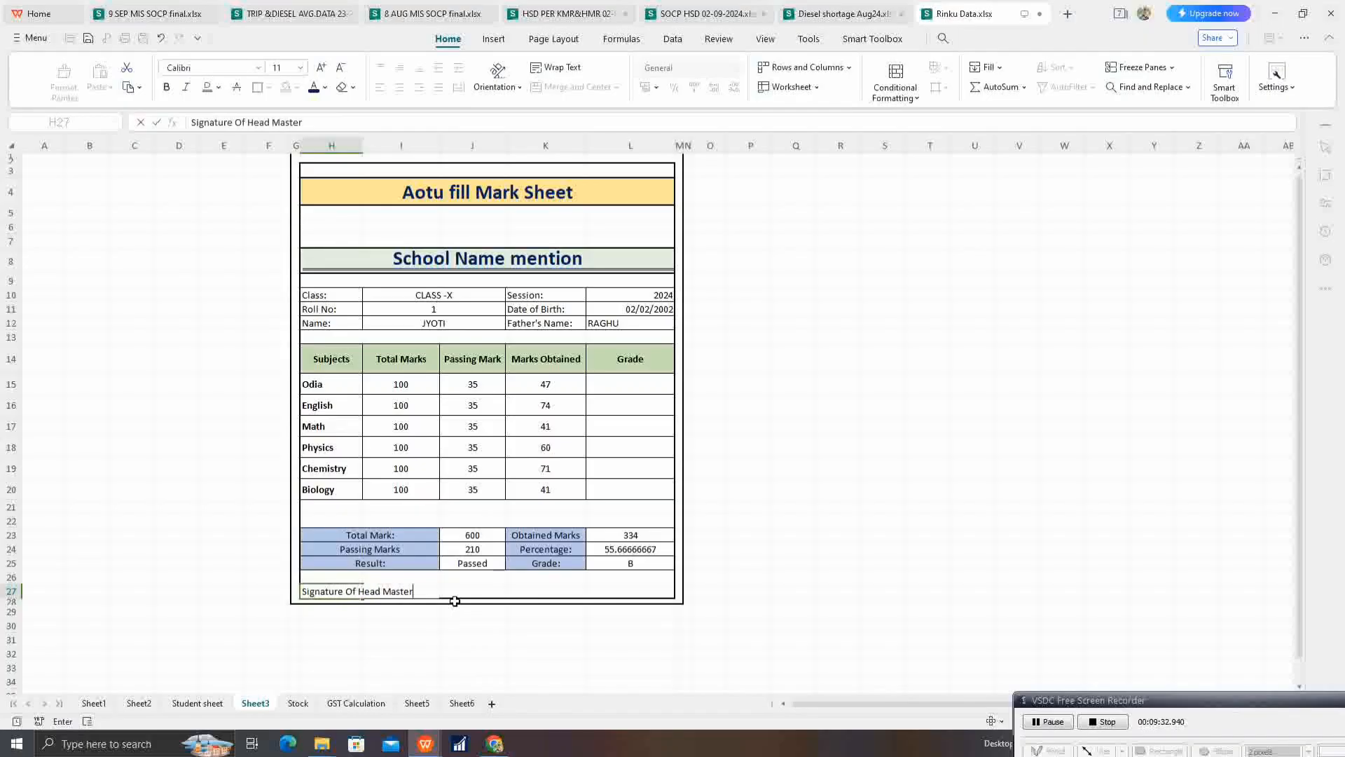
Step: Enter the label "Sign of Student's" in K27
key(Tab)
key(Tab)
key(Tab)
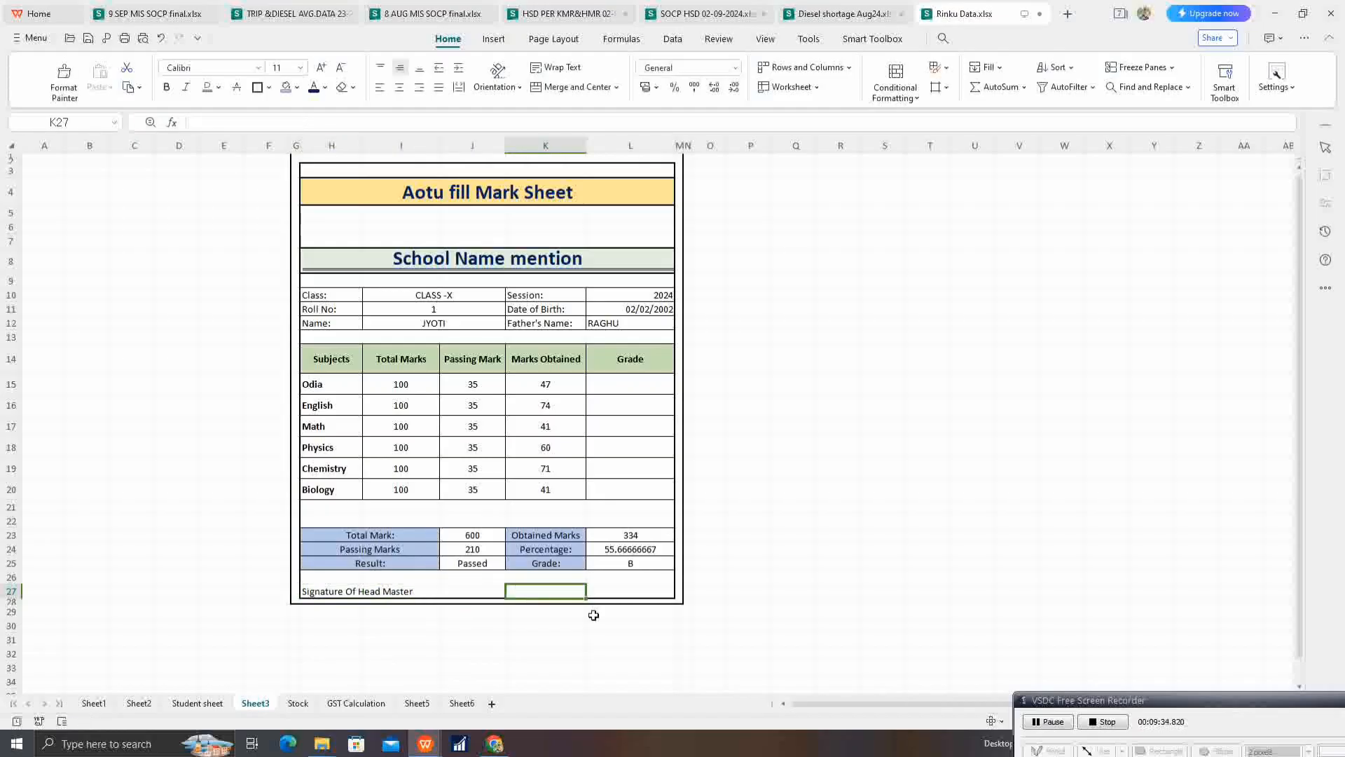
text(Sig)
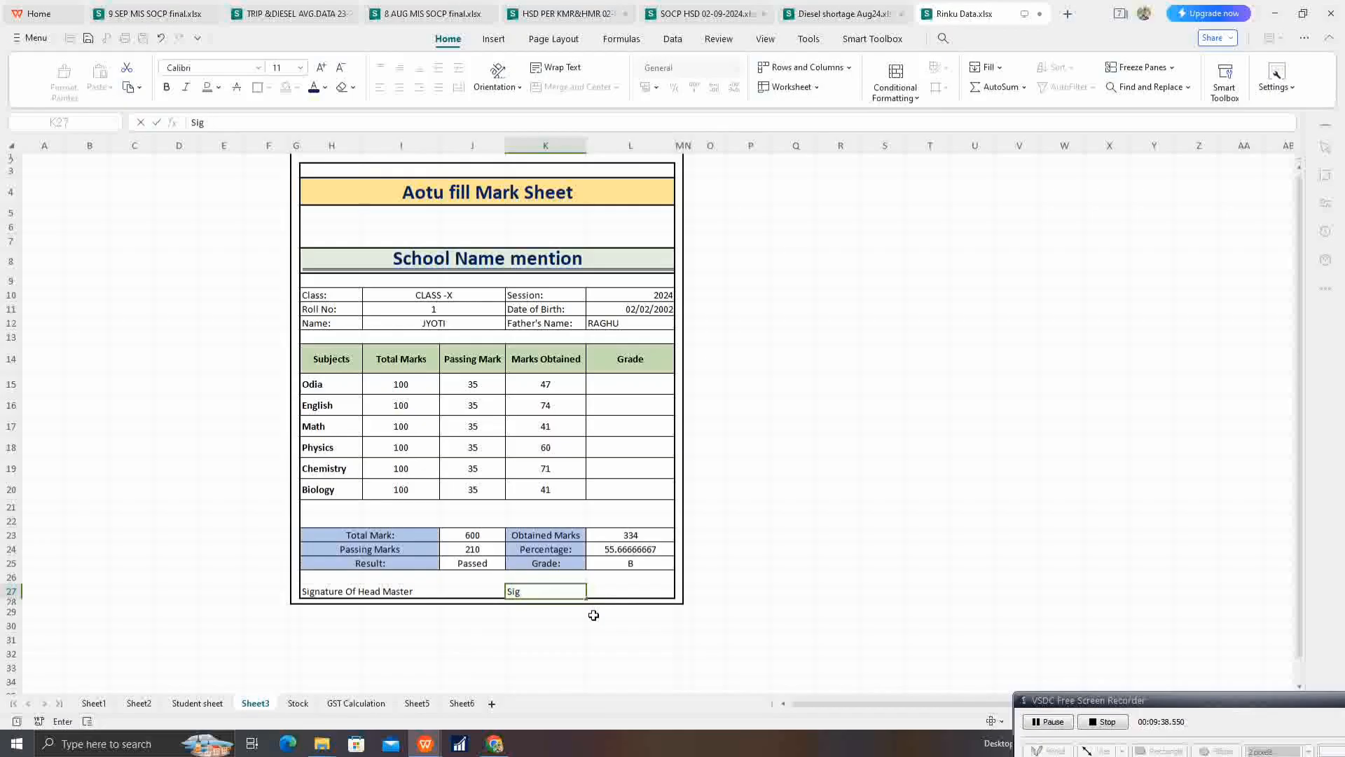
text(n of Students)
click(795, 446)
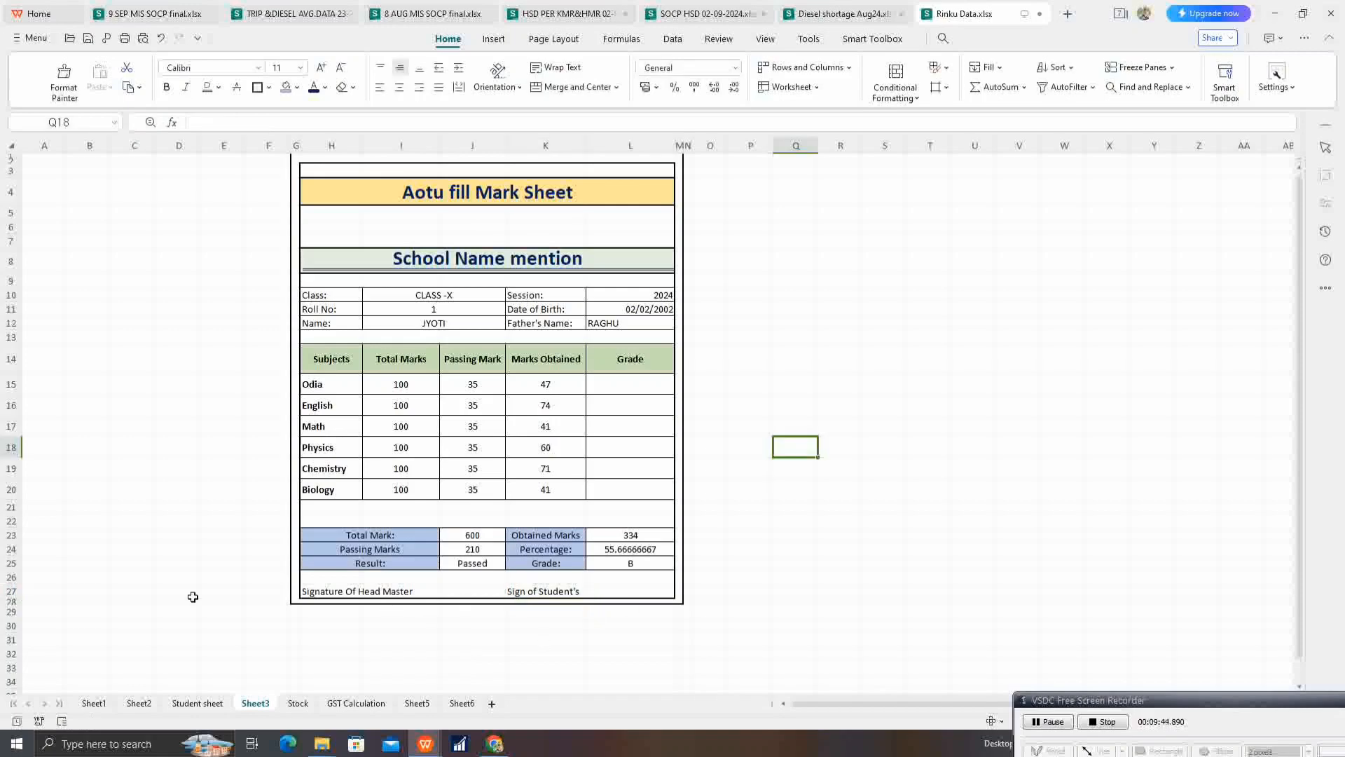
Step: Increase the height of row 26 above the signature labels and select the whole mark sheet
drag(13, 585, 12, 595)
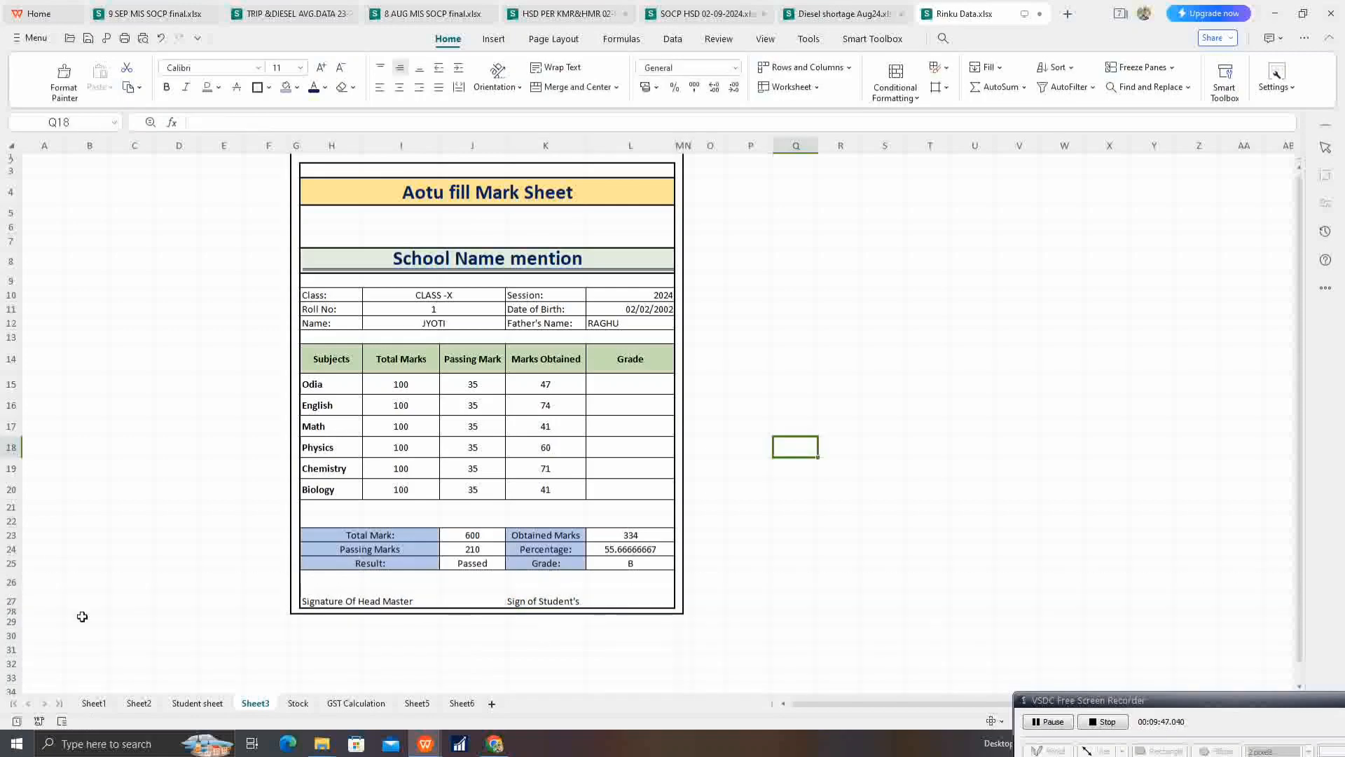
click(490, 581)
click(516, 563)
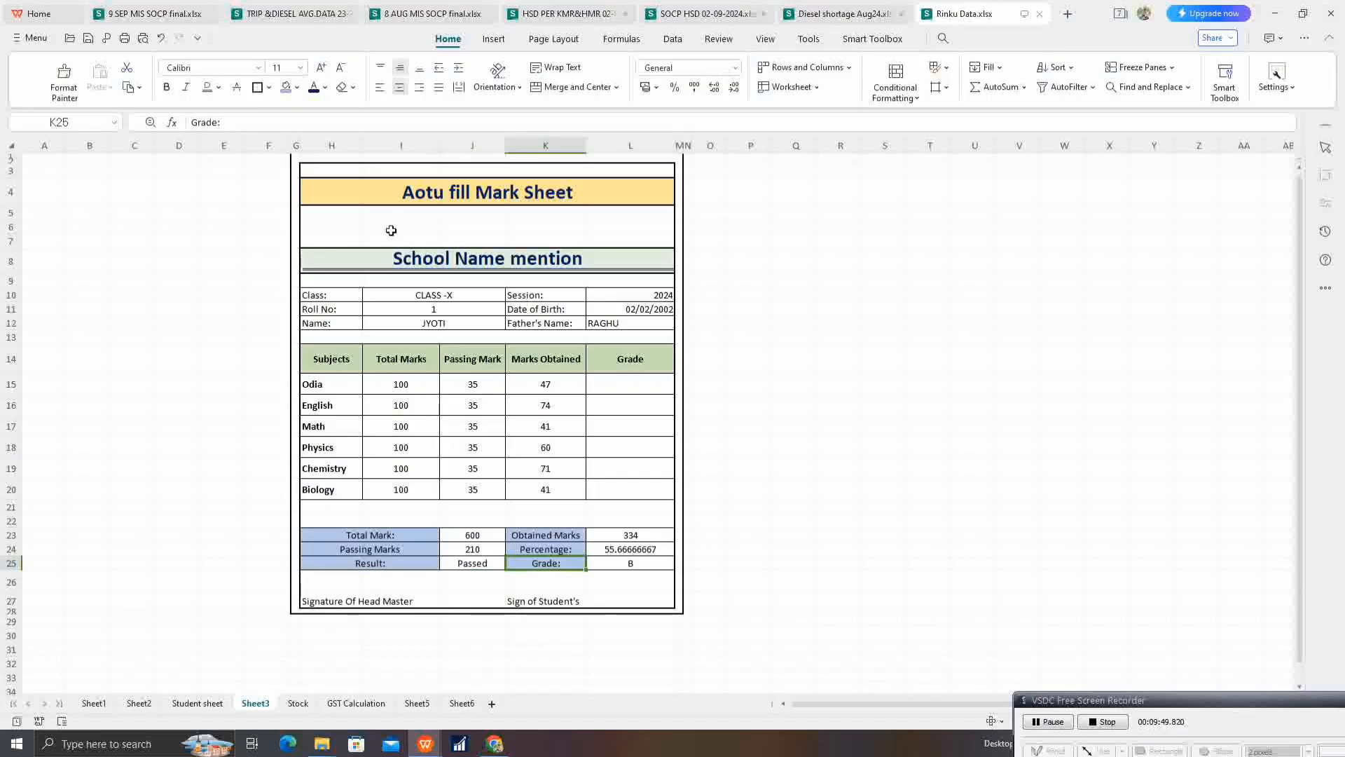
drag(292, 159, 684, 611)
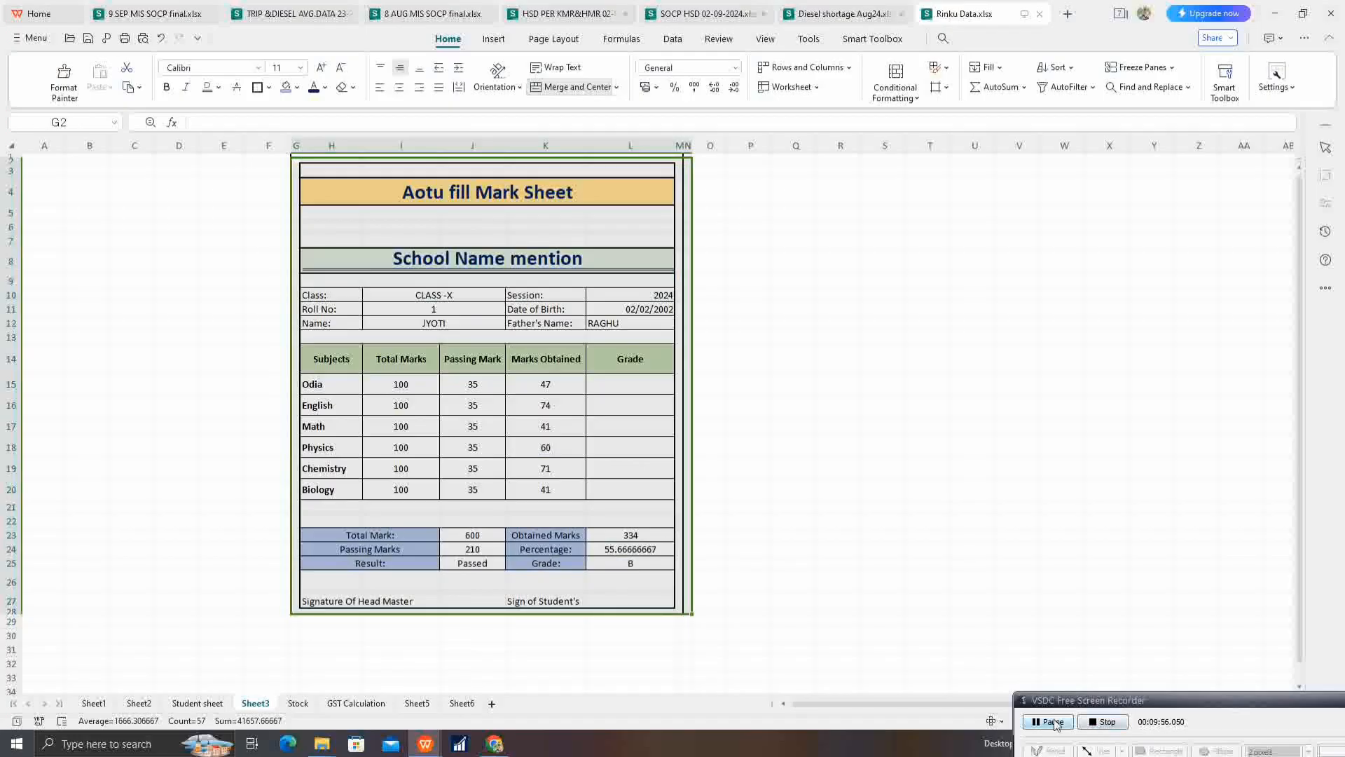